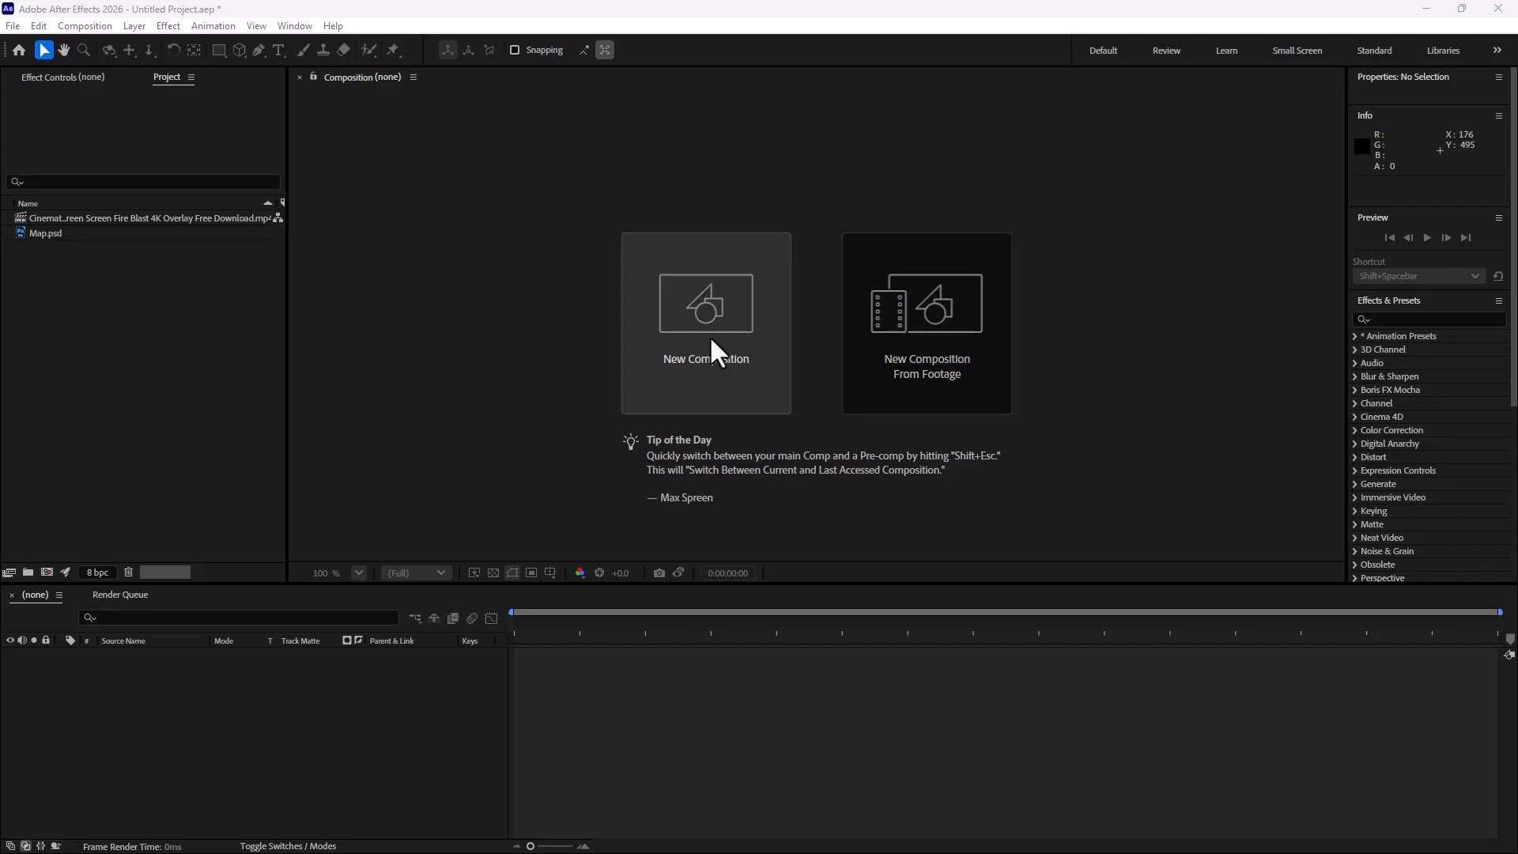
Step: Set up a new composition named Attack with the HDV/HDTV 1280x720 29.97 fps preset and half resolution
left_click(706, 315)
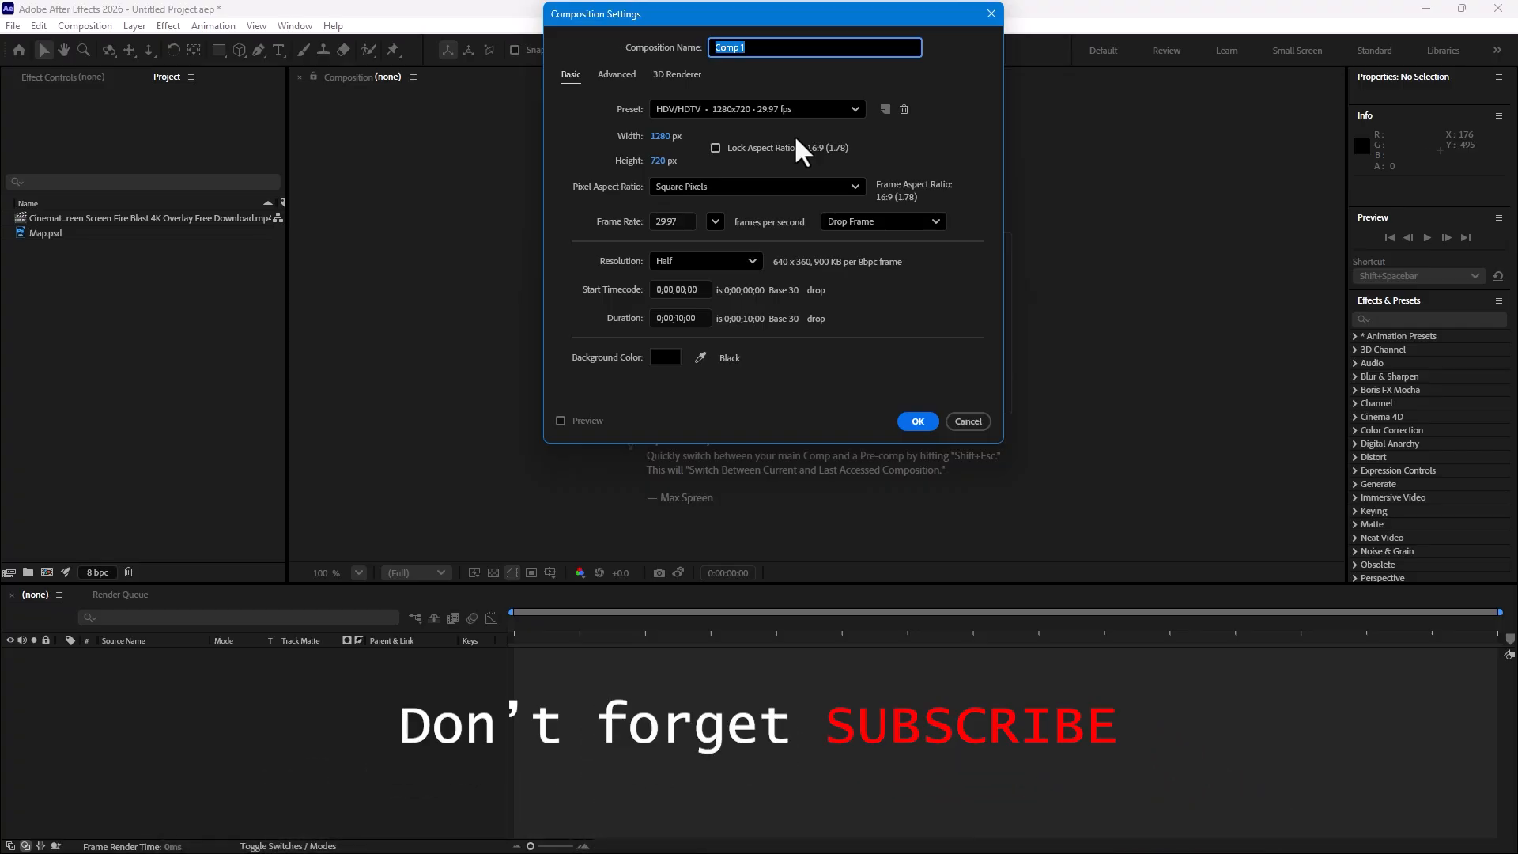
type("Attack")
left_click(690, 109)
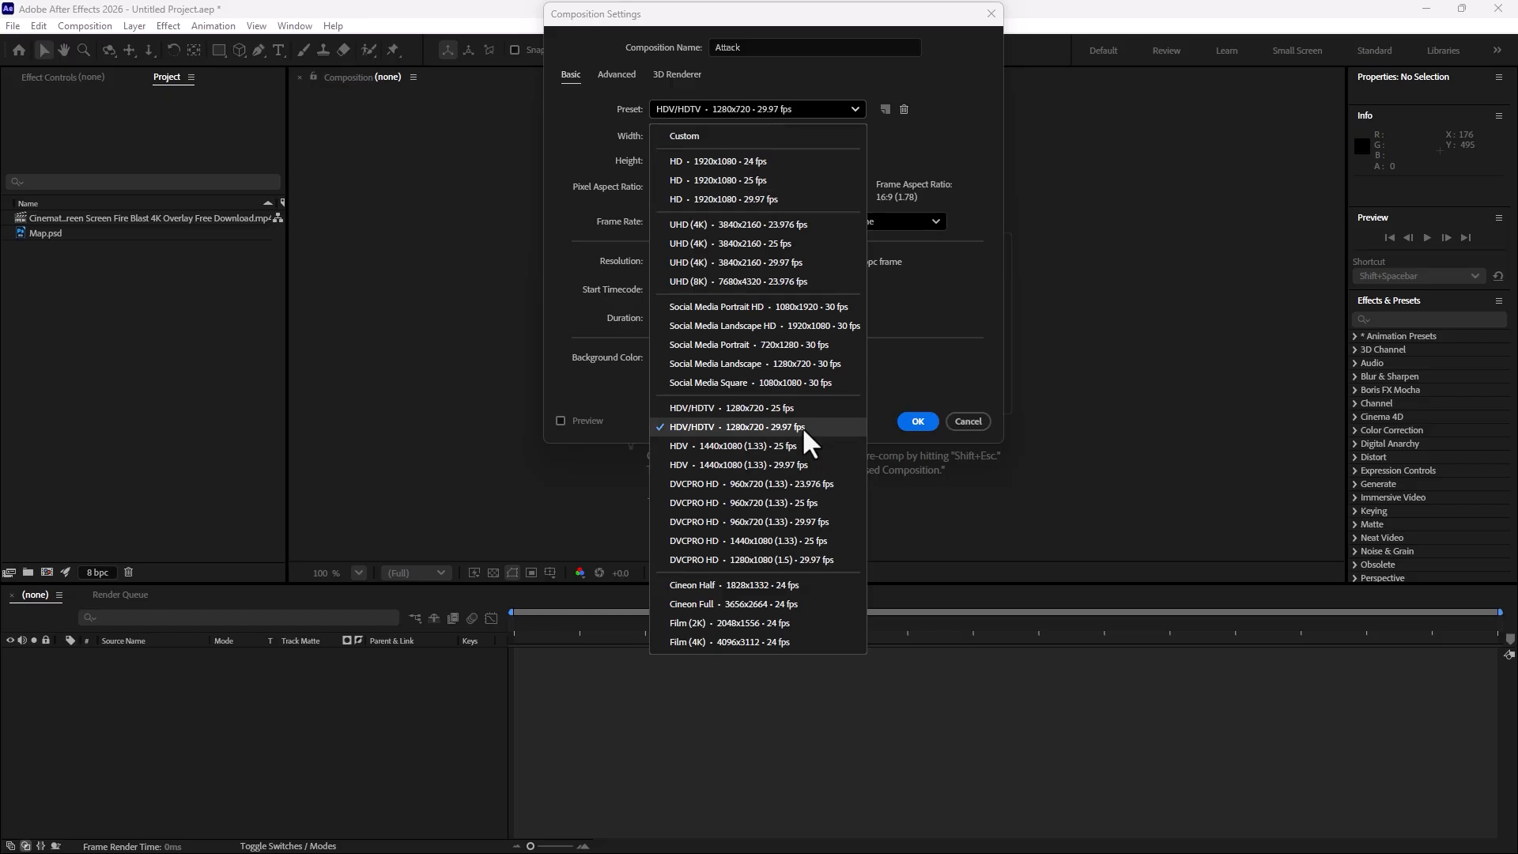
left_click(761, 427)
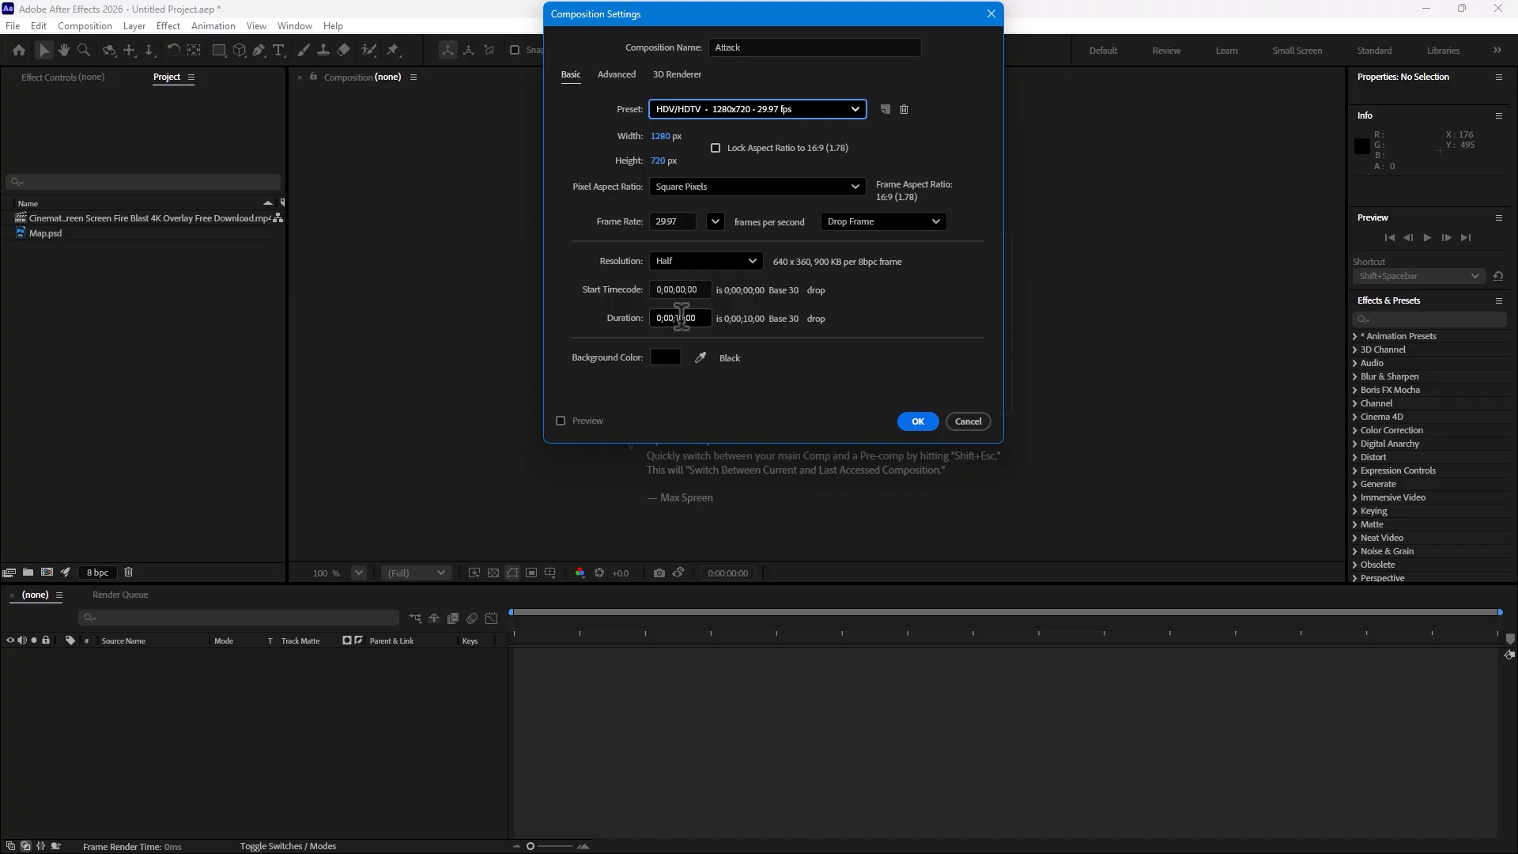
left_click(724, 267)
left_click(699, 286)
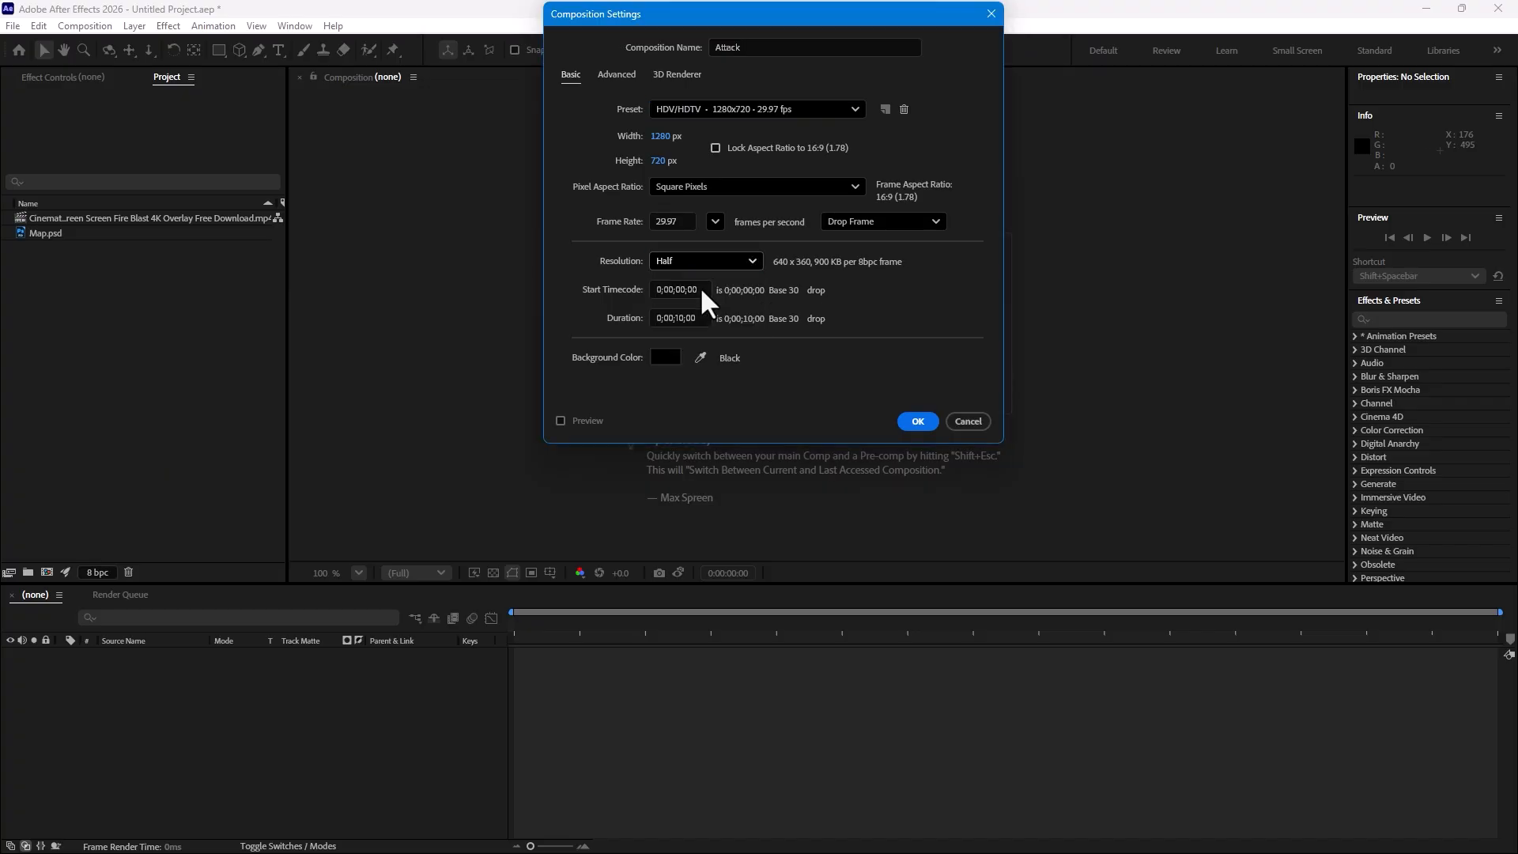
Step: Choose the Classic 3D renderer for the Attack composition and create it
left_click(669, 71)
left_click(733, 152)
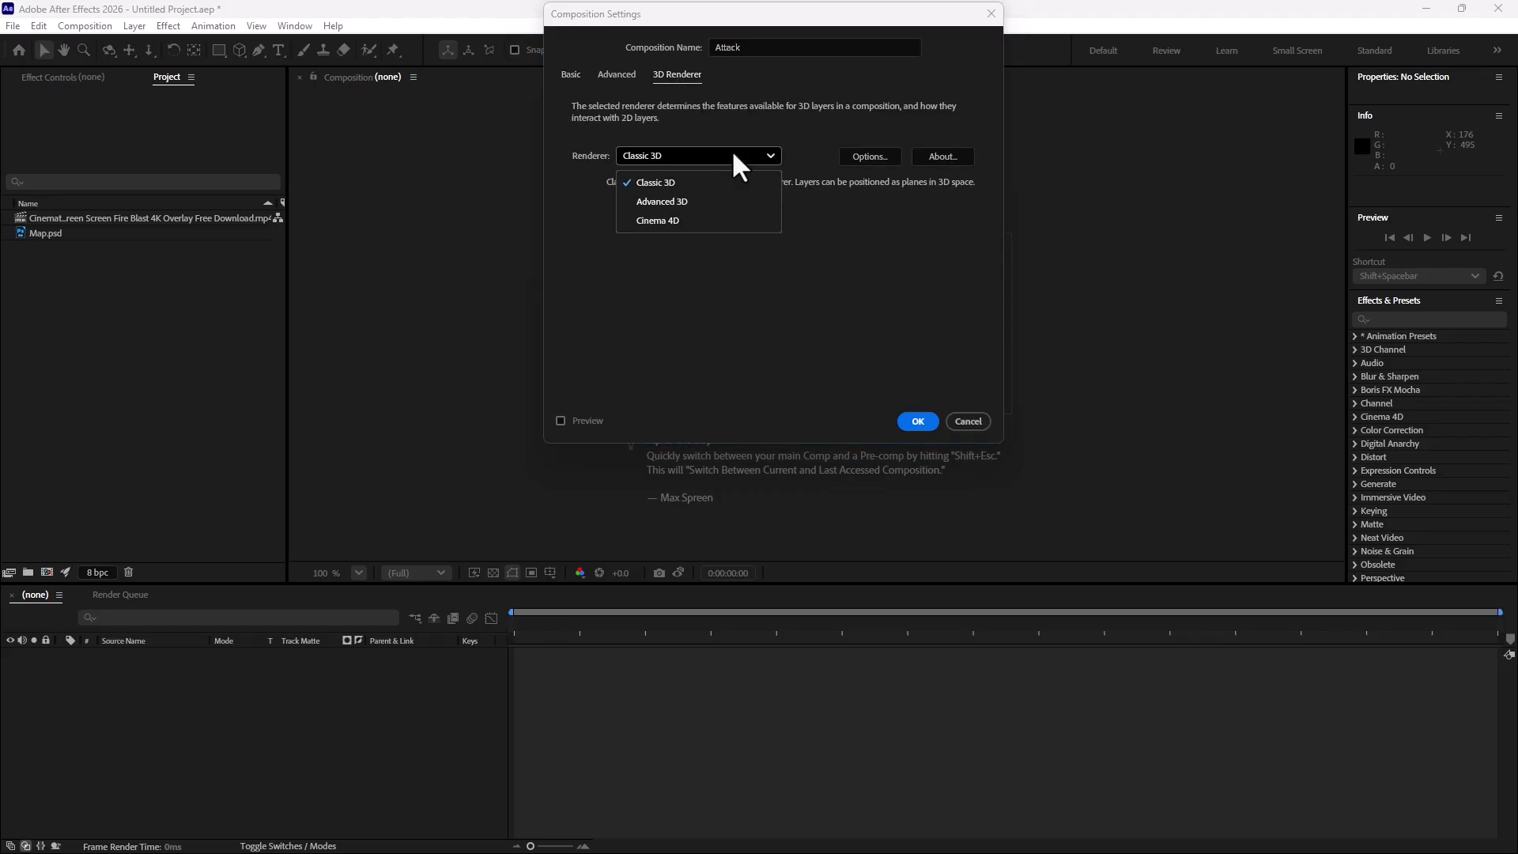
left_click(693, 182)
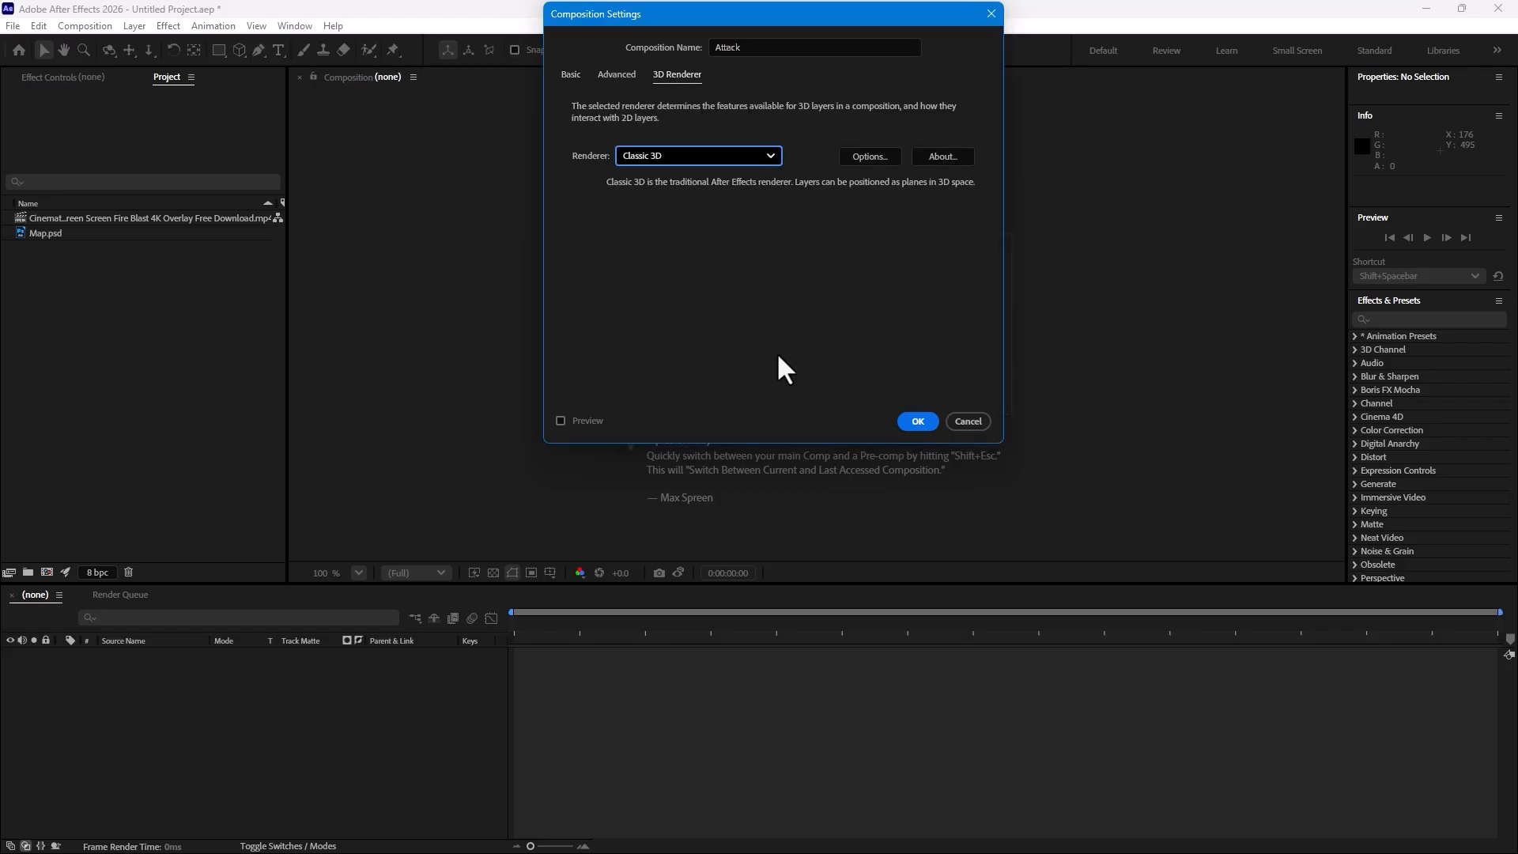
left_click(916, 419)
Step: Add Map.psd to the Attack composition and scale the layer to 60%
left_click(359, 573)
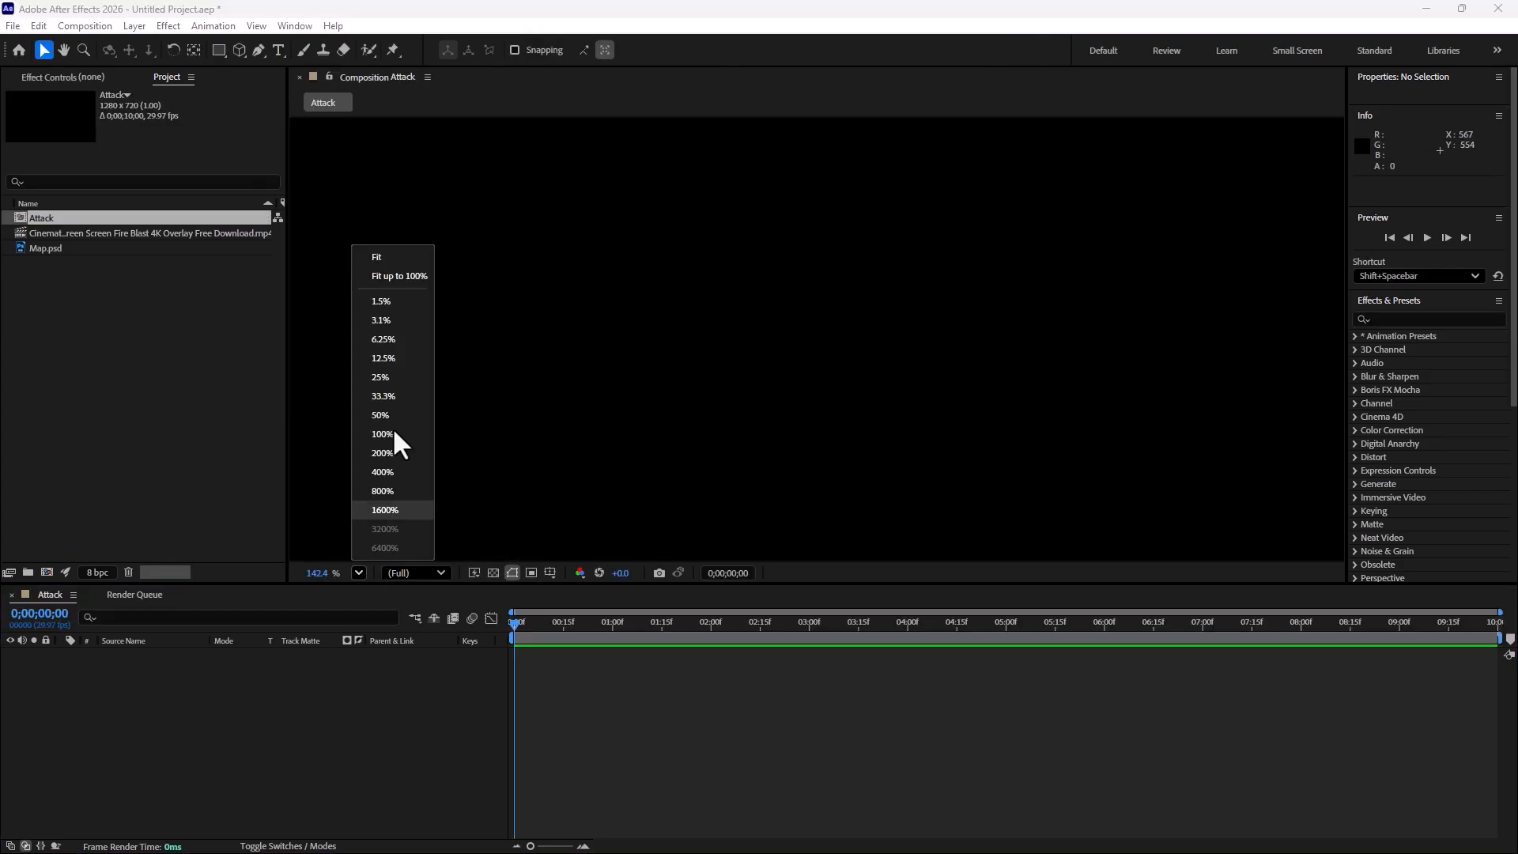
left_click(411, 272)
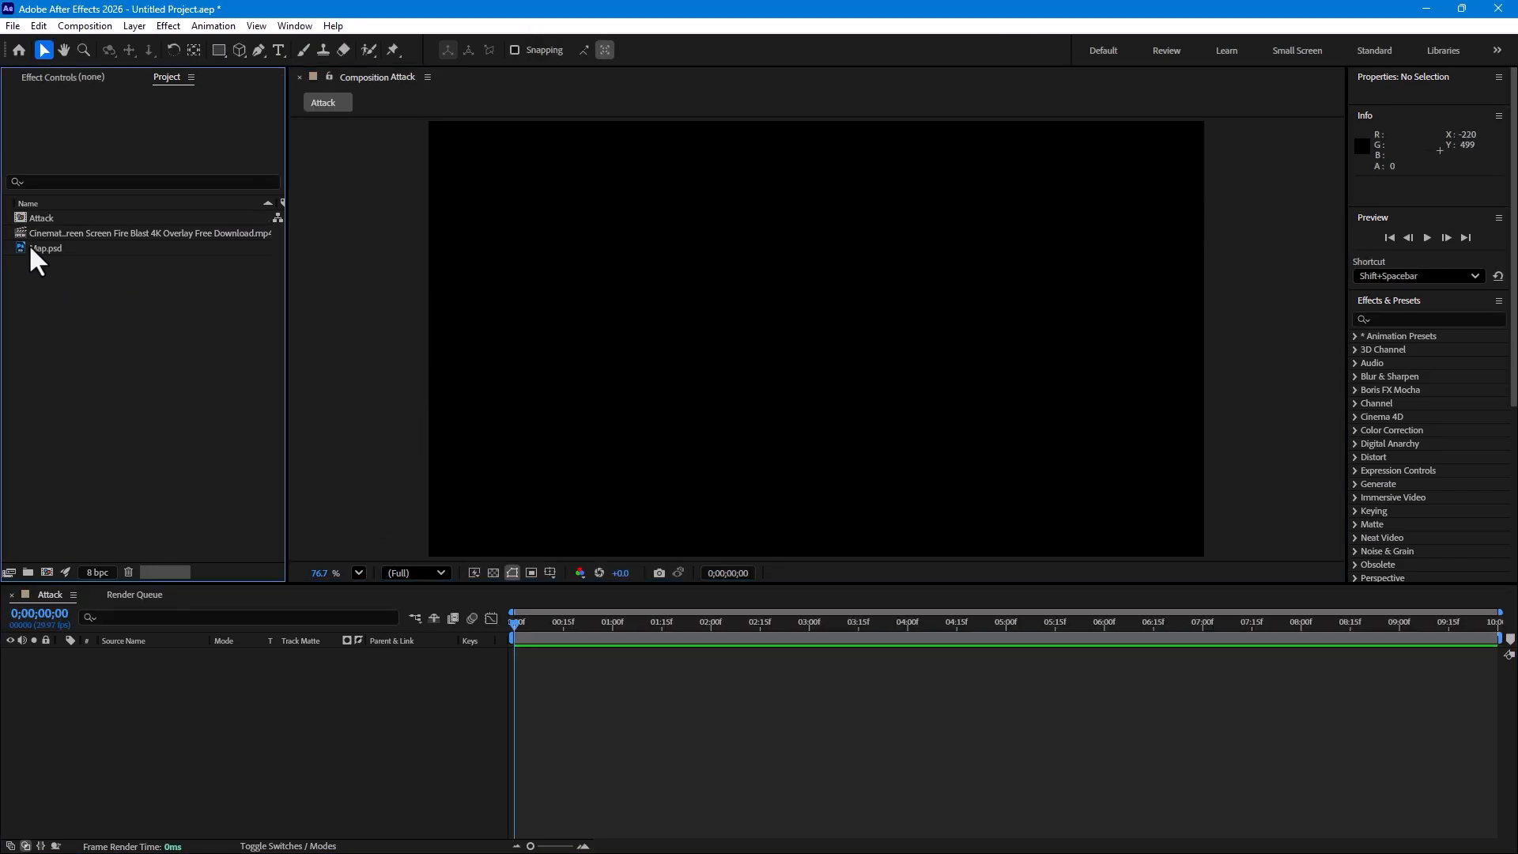
left_click_drag(33, 251, 775, 340)
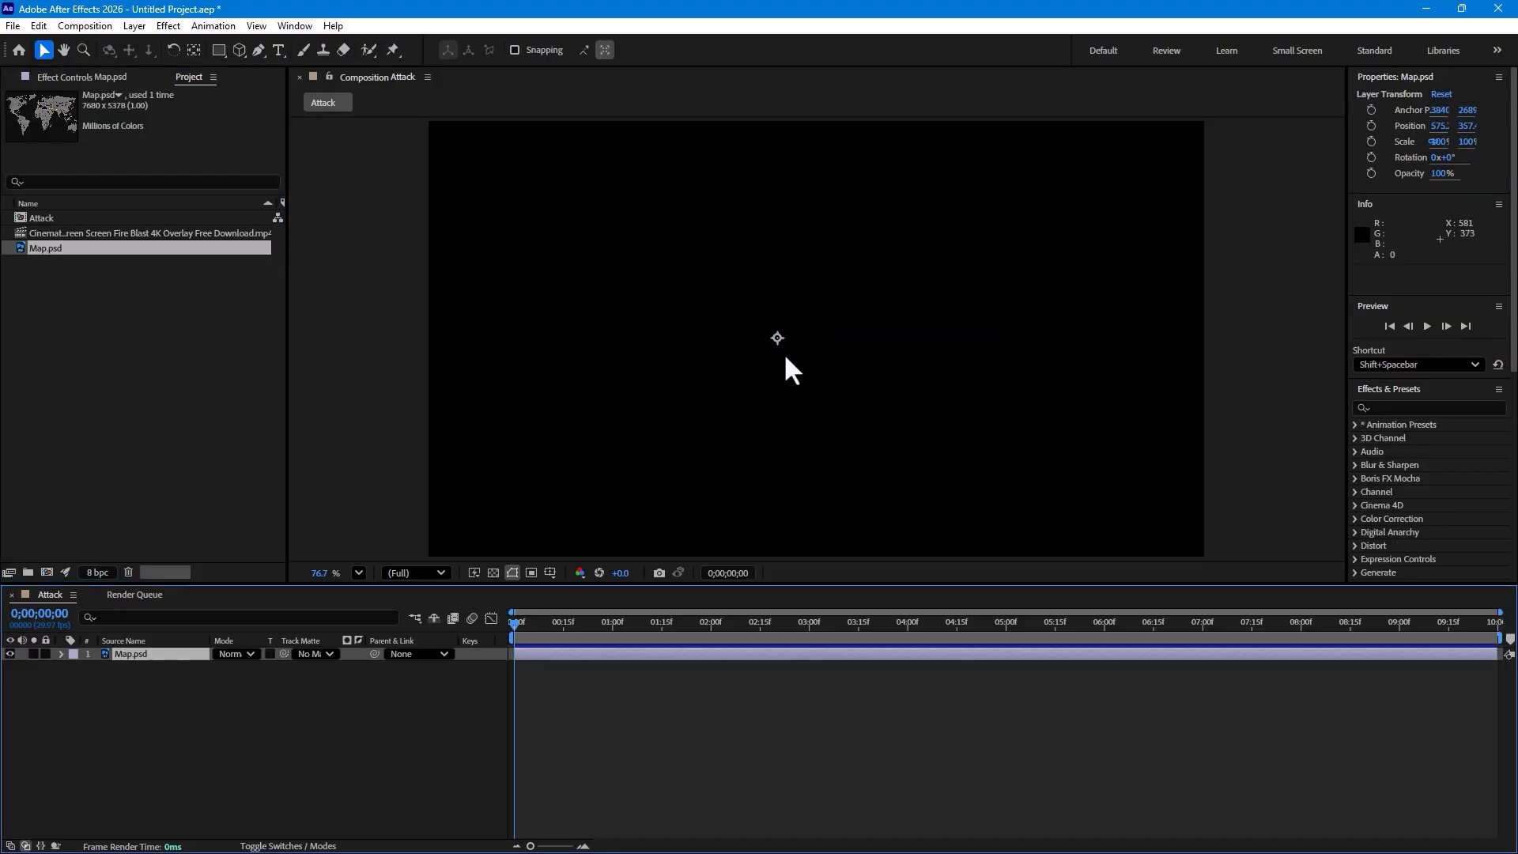
scroll(861, 391, "down", 3)
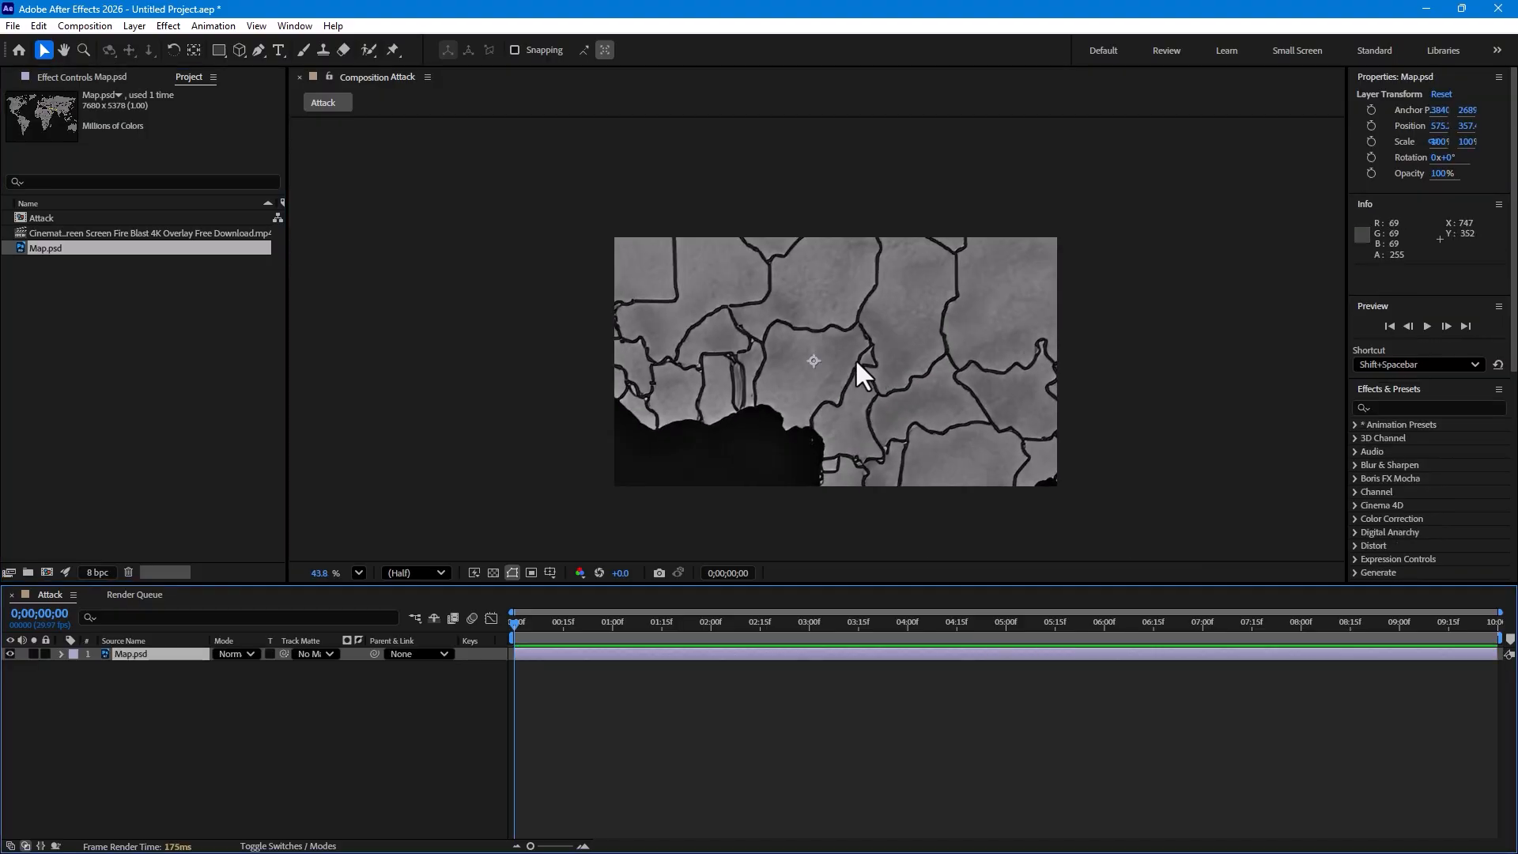
key("s")
left_click_drag(257, 668, 226, 669)
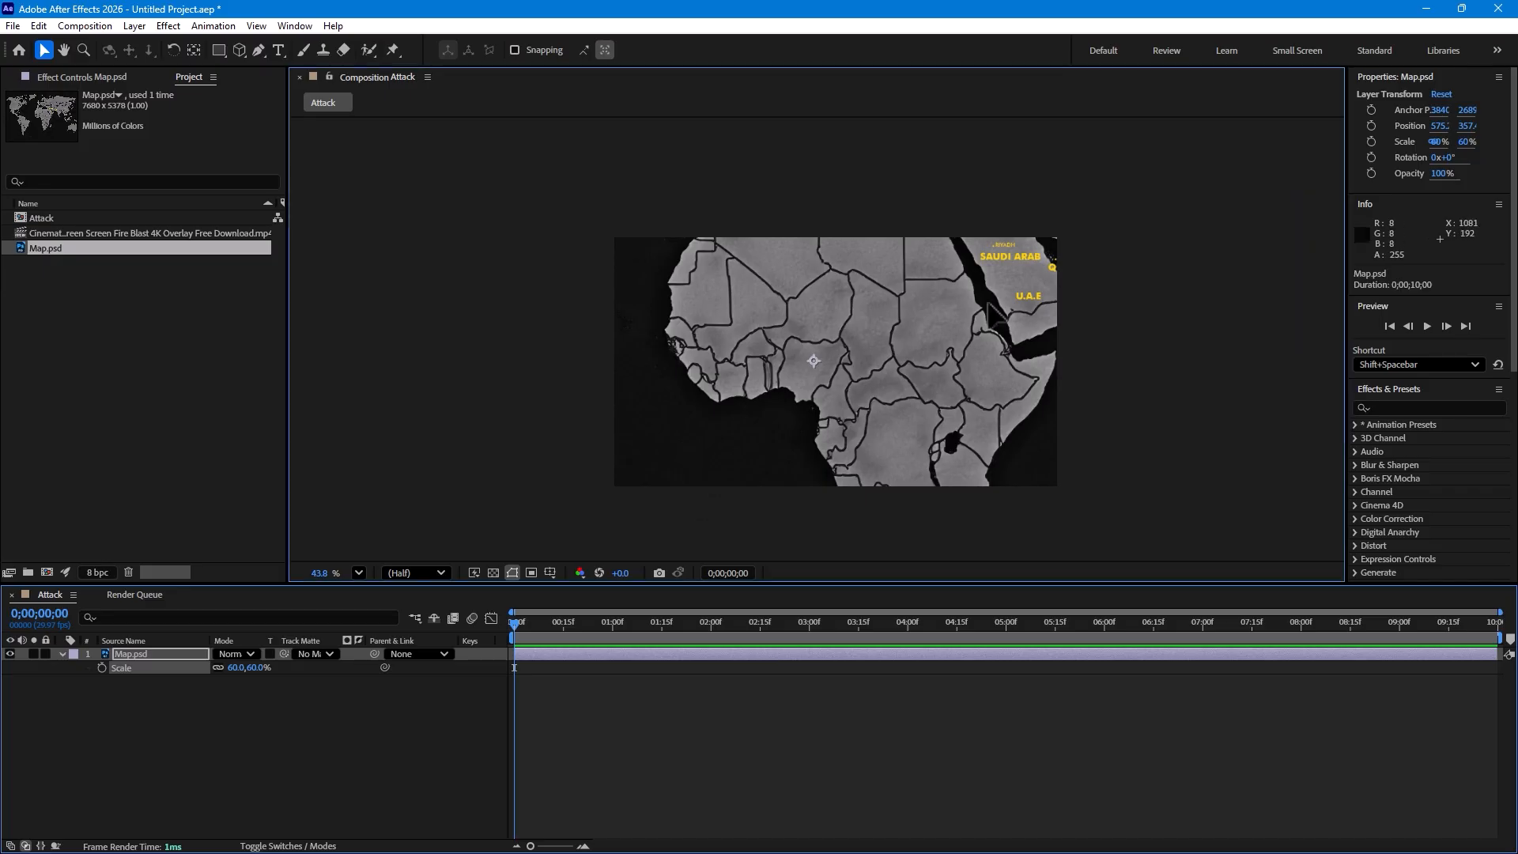
Step: Reposition the map layer to about -73.7, 787.4 so the labelled Middle East countries are centred in the frame
left_click_drag(851, 368, 643, 501)
left_click_drag(867, 402, 857, 389)
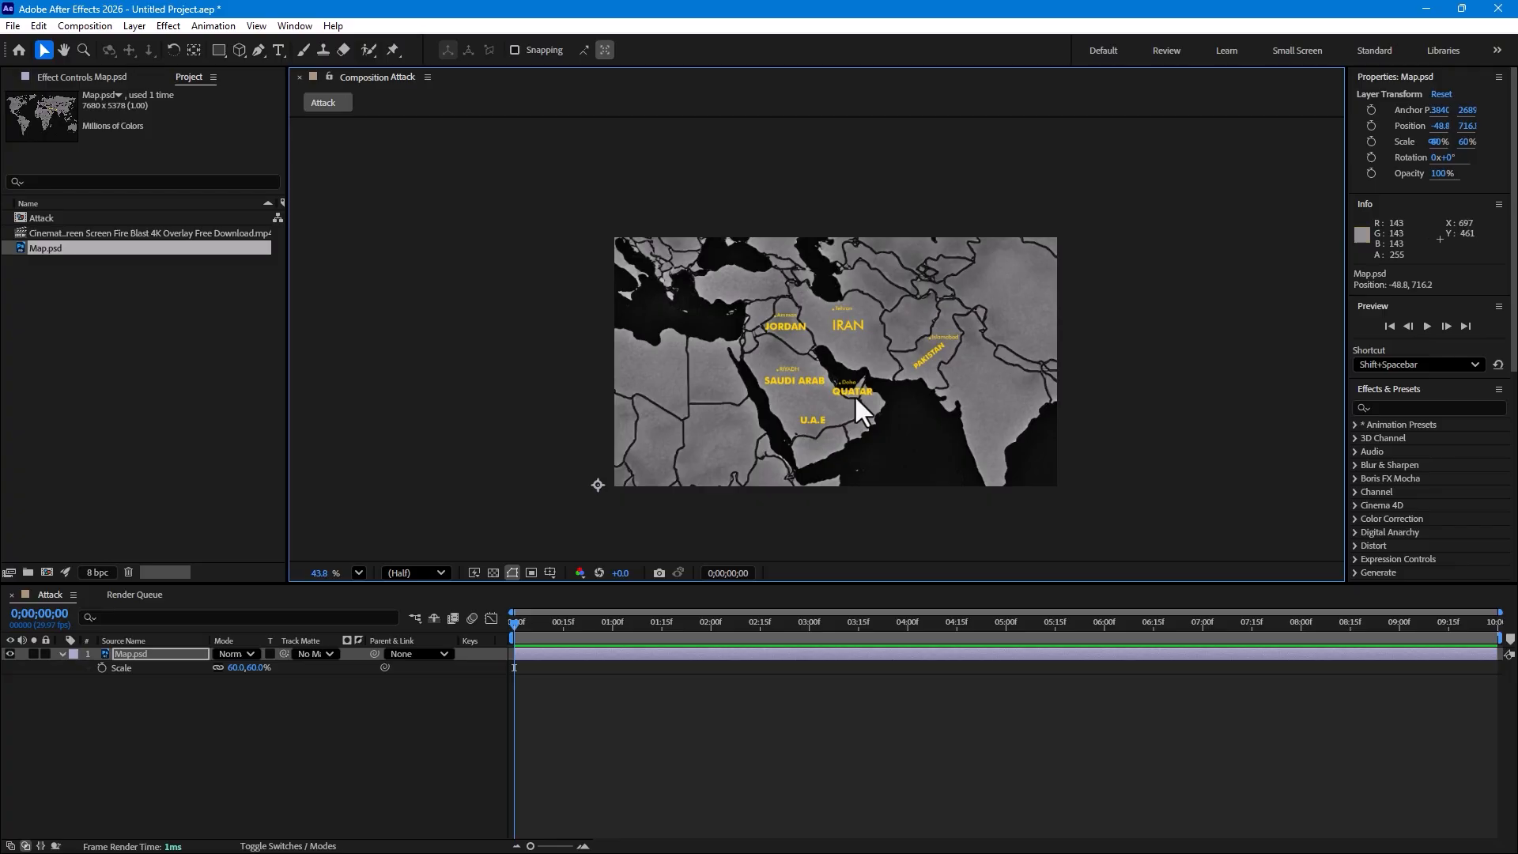
scroll(835, 339, "up", 2)
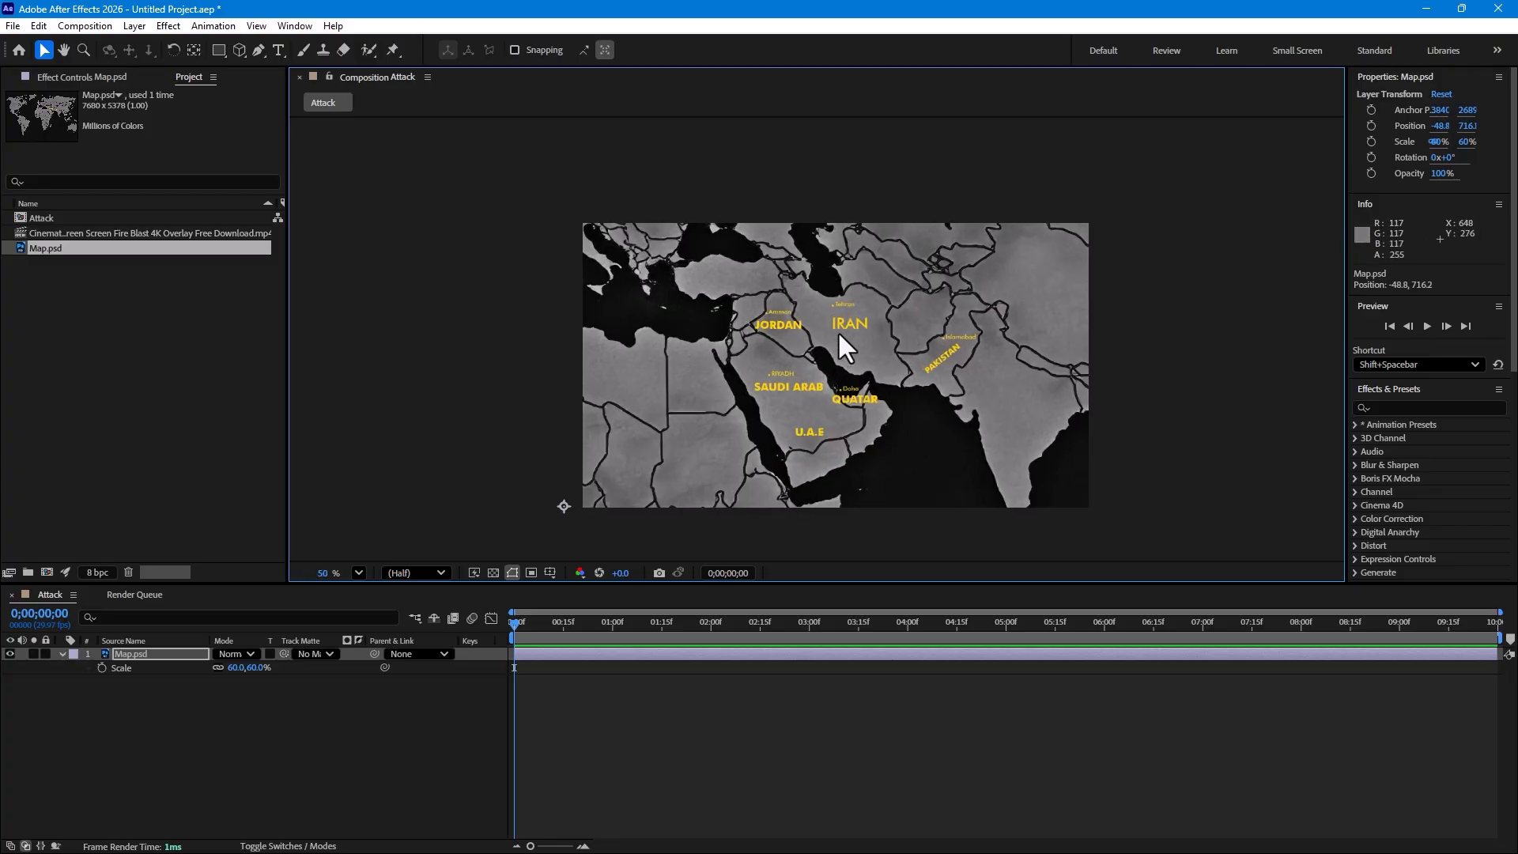
left_click_drag(853, 375, 821, 326)
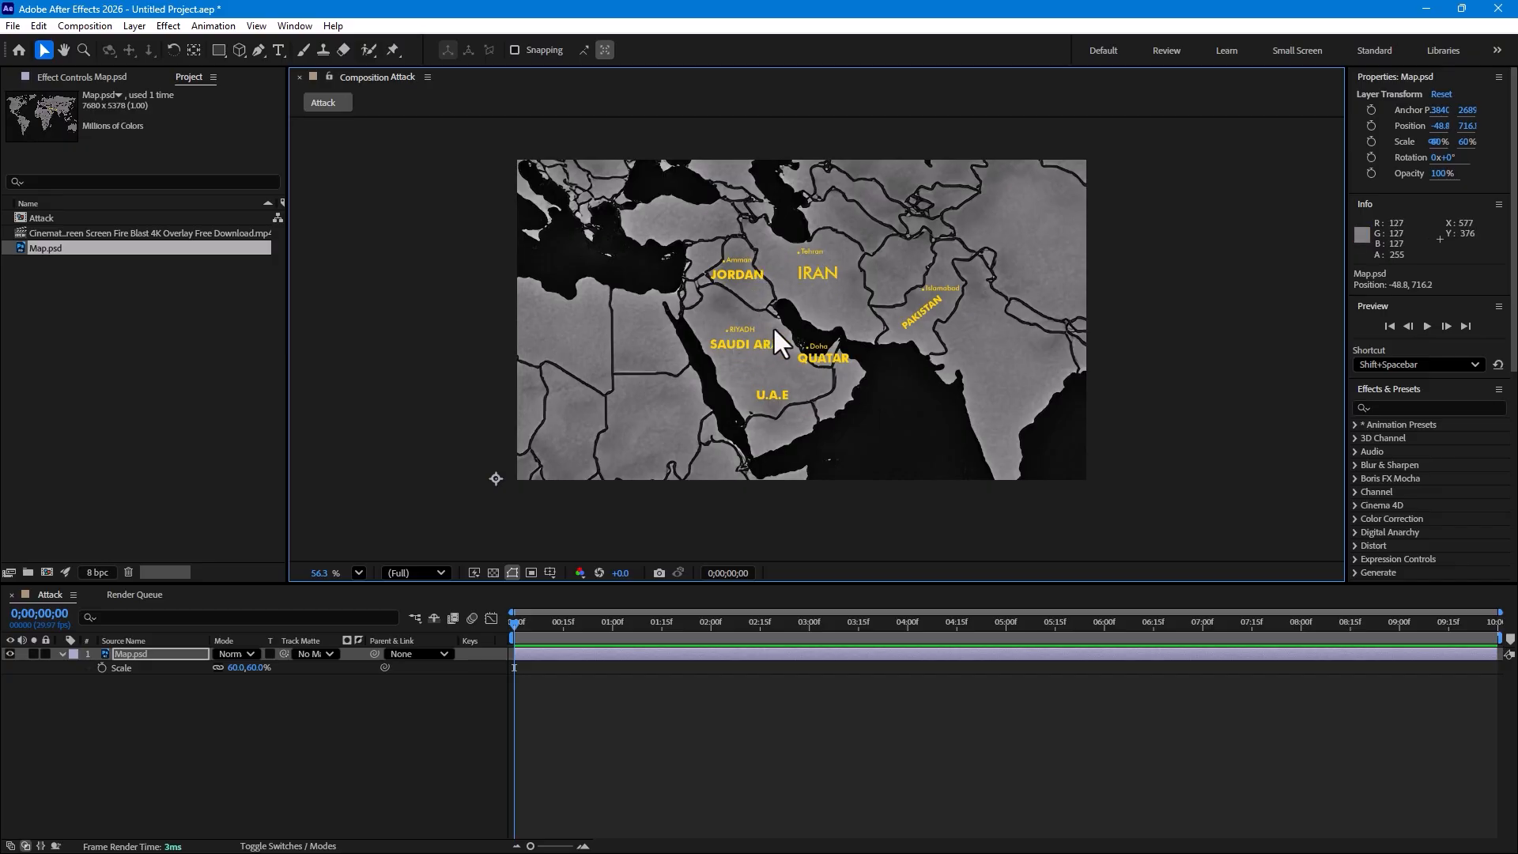
left_click_drag(824, 264, 811, 293)
scroll(779, 286, "up", 1)
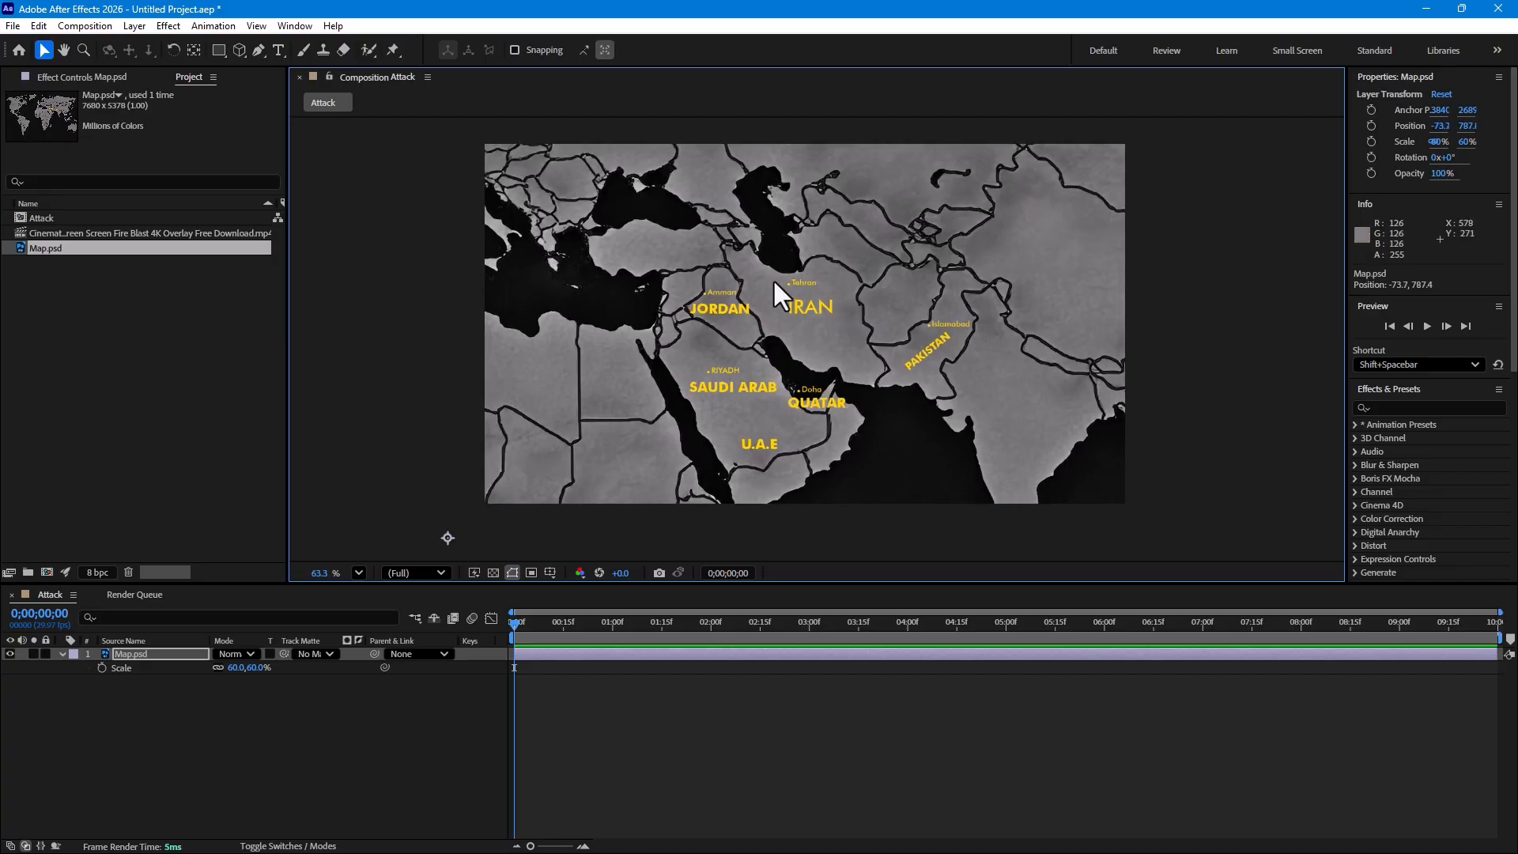
scroll(772, 278, "up", 2)
scroll(772, 279, "down", 1)
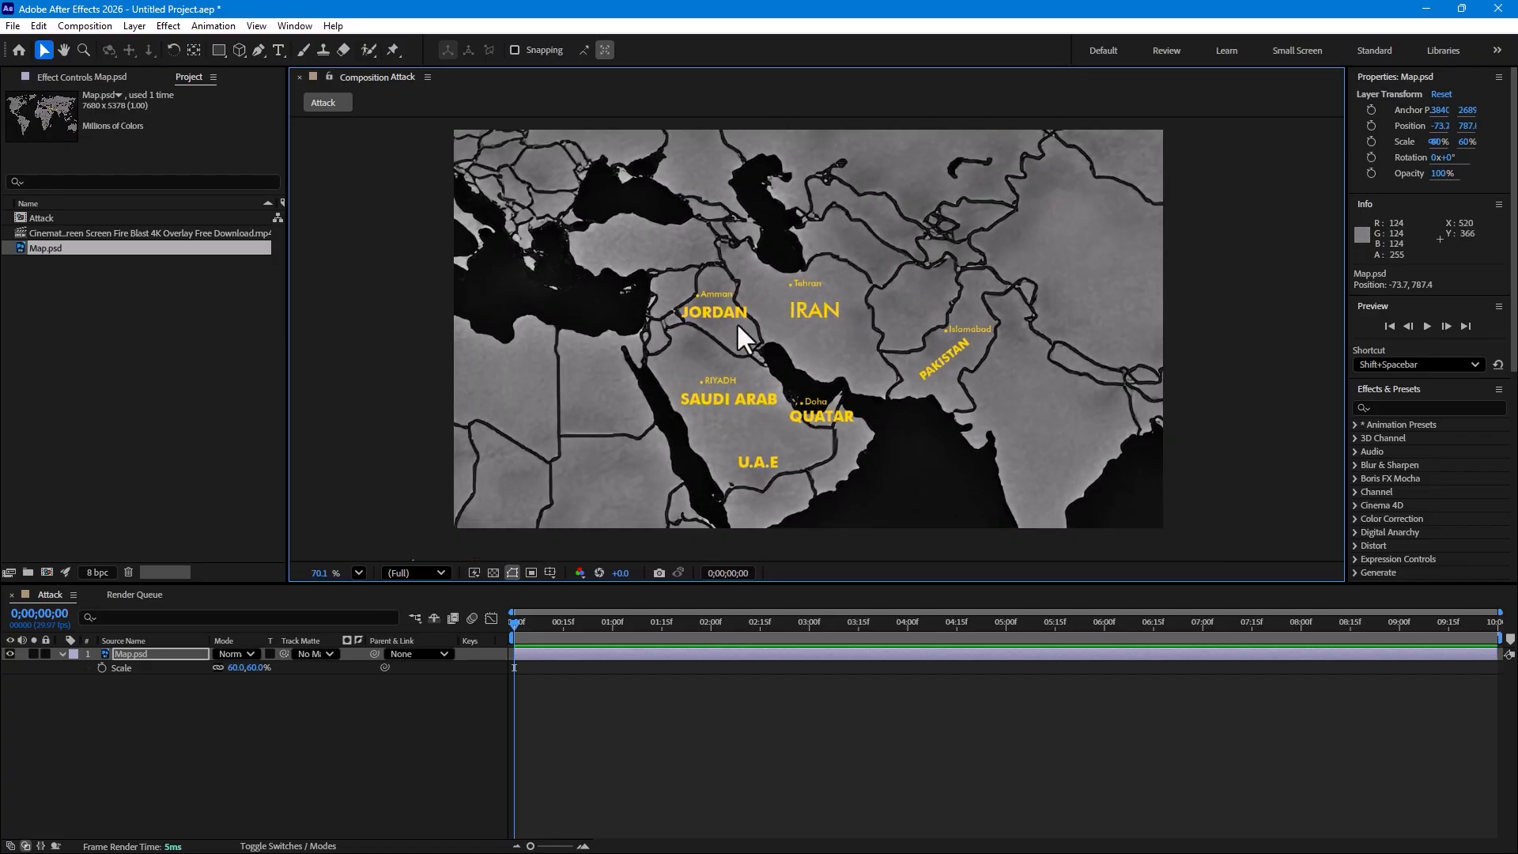
Step: Create a composition-sized solid named Border in the yellow sampled from the map's JORDAN label
left_click(261, 766)
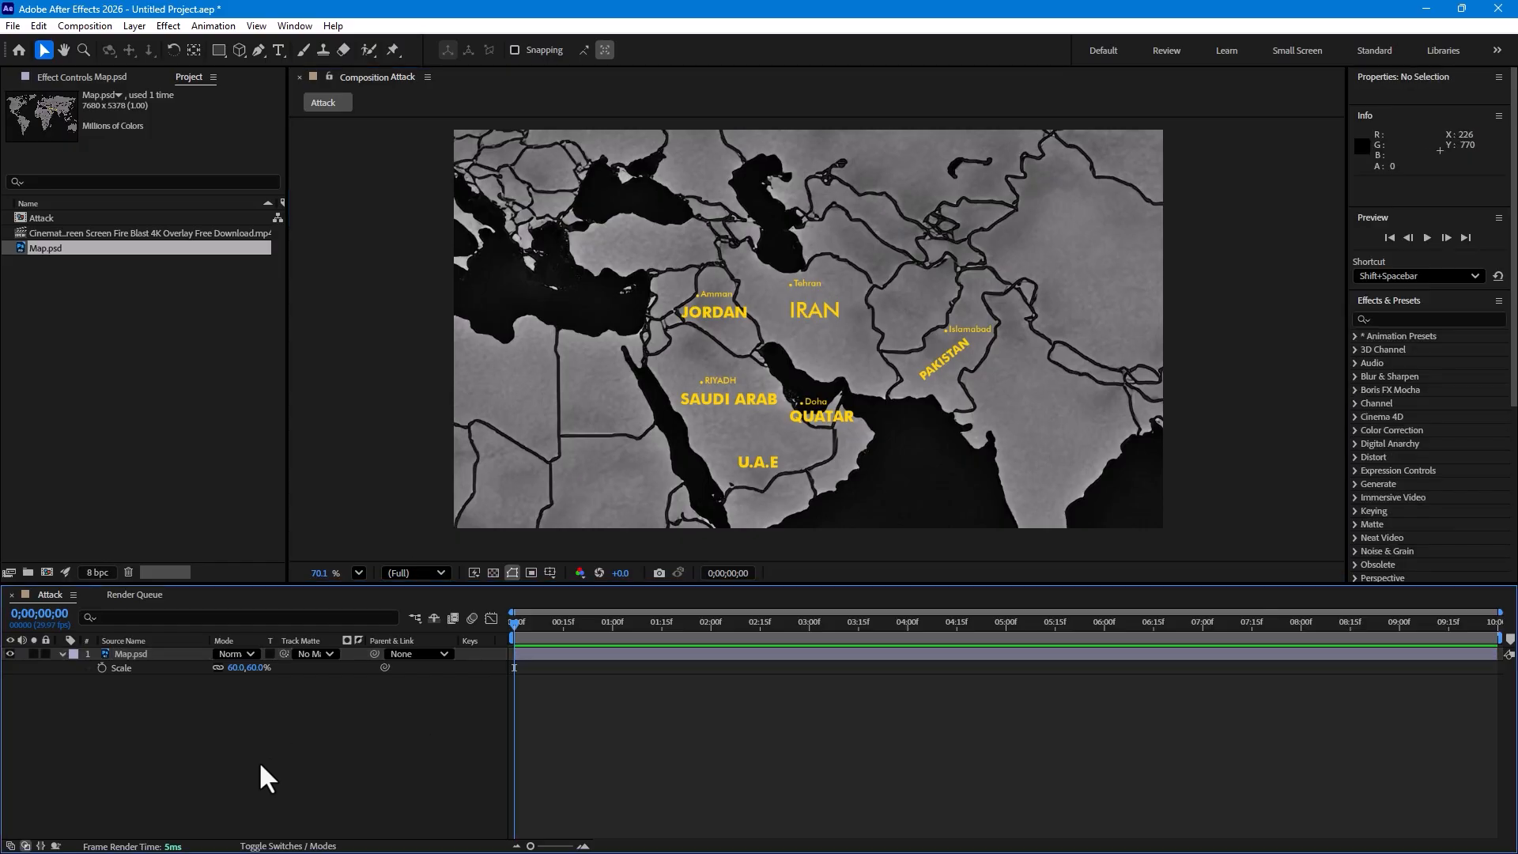
right_click(261, 763)
mouse_move(340, 565)
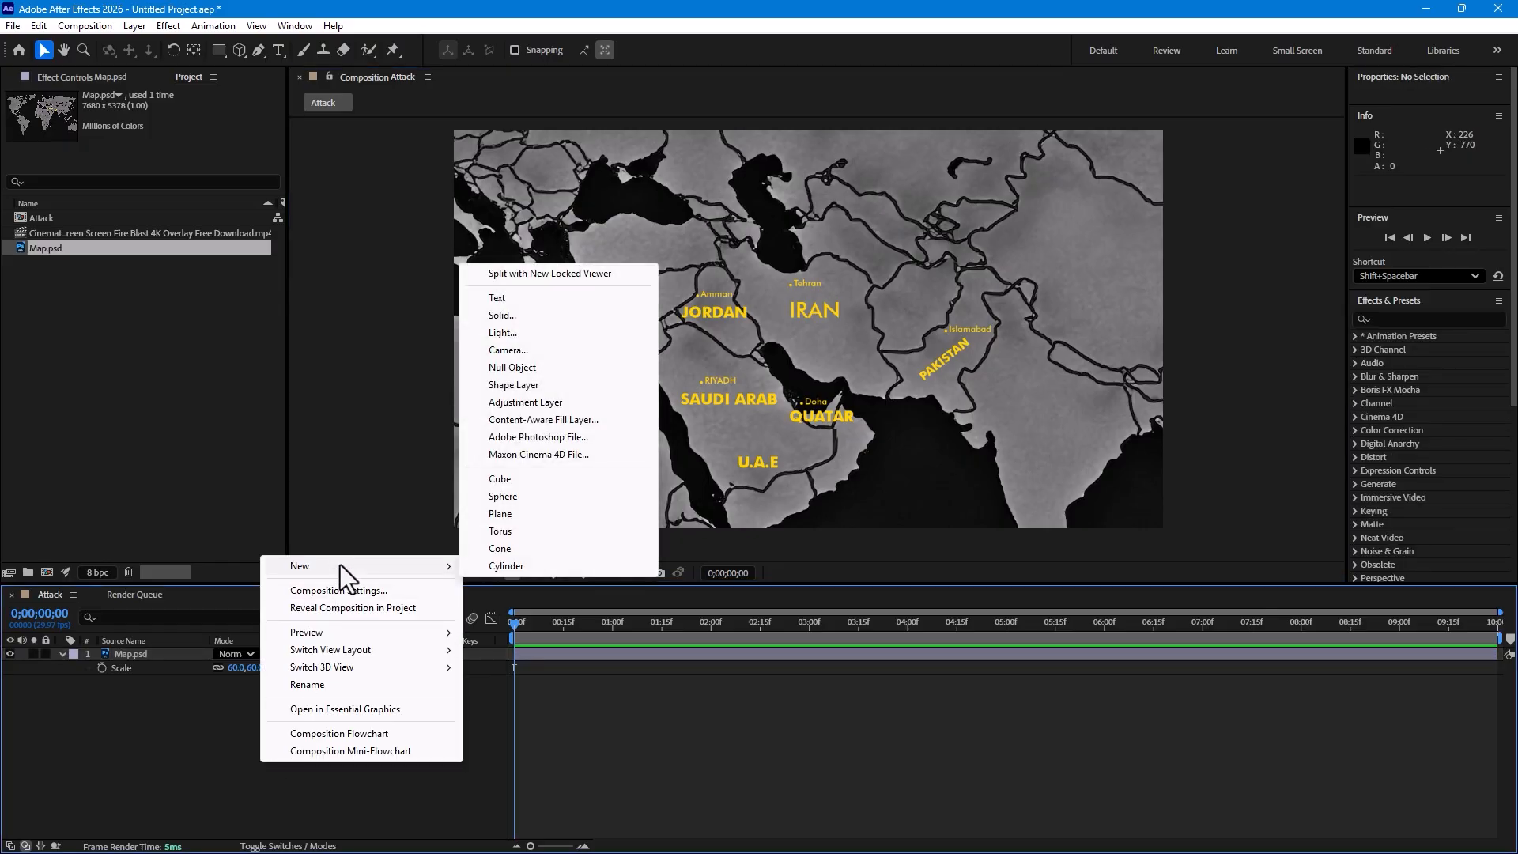
left_click(534, 316)
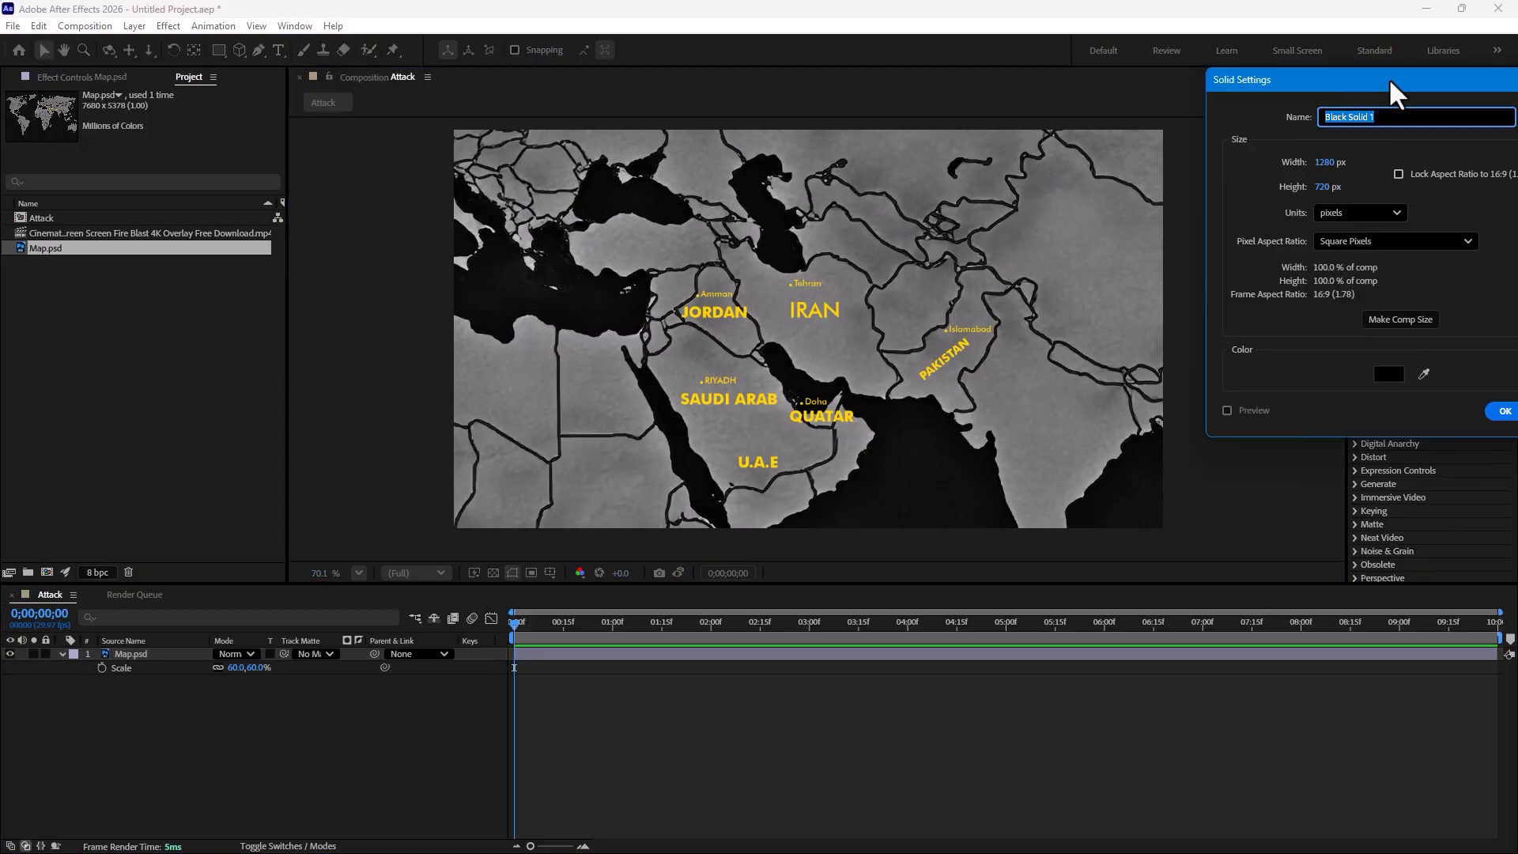
left_click(1068, 505)
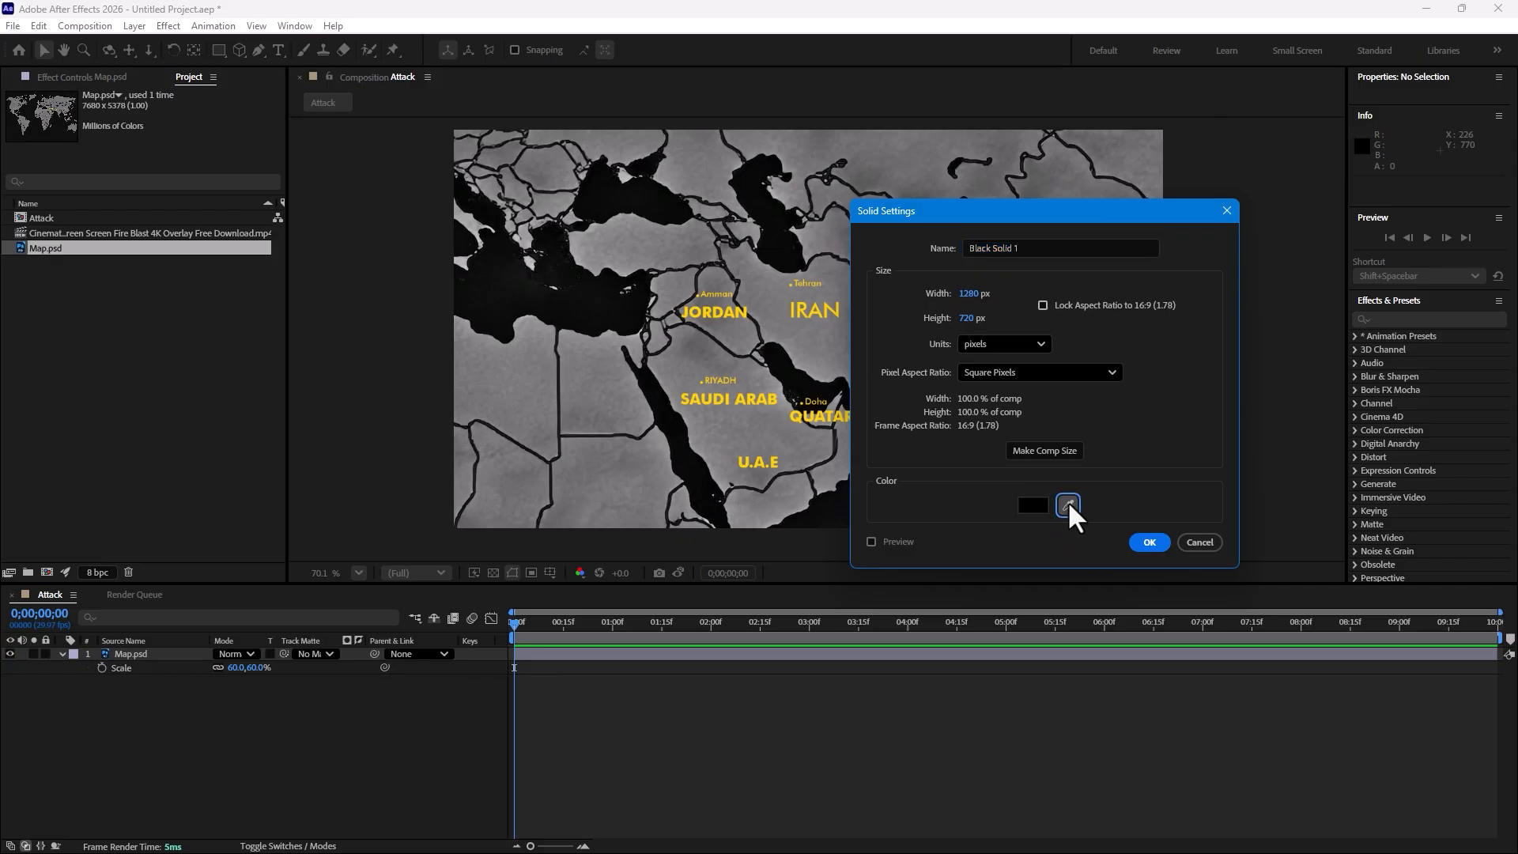
left_click(711, 310)
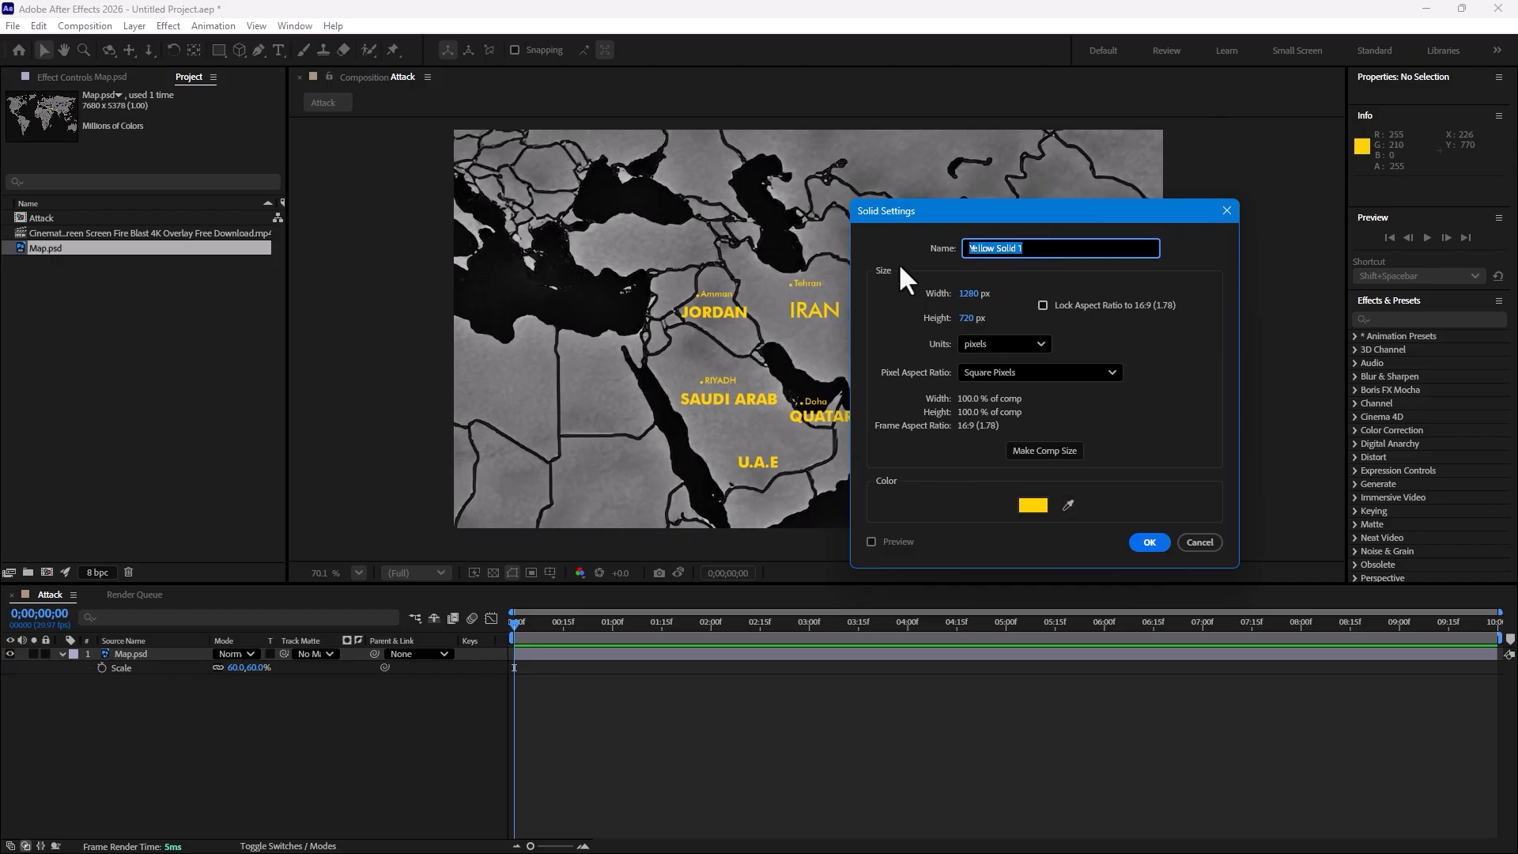
type("Border")
key("Return")
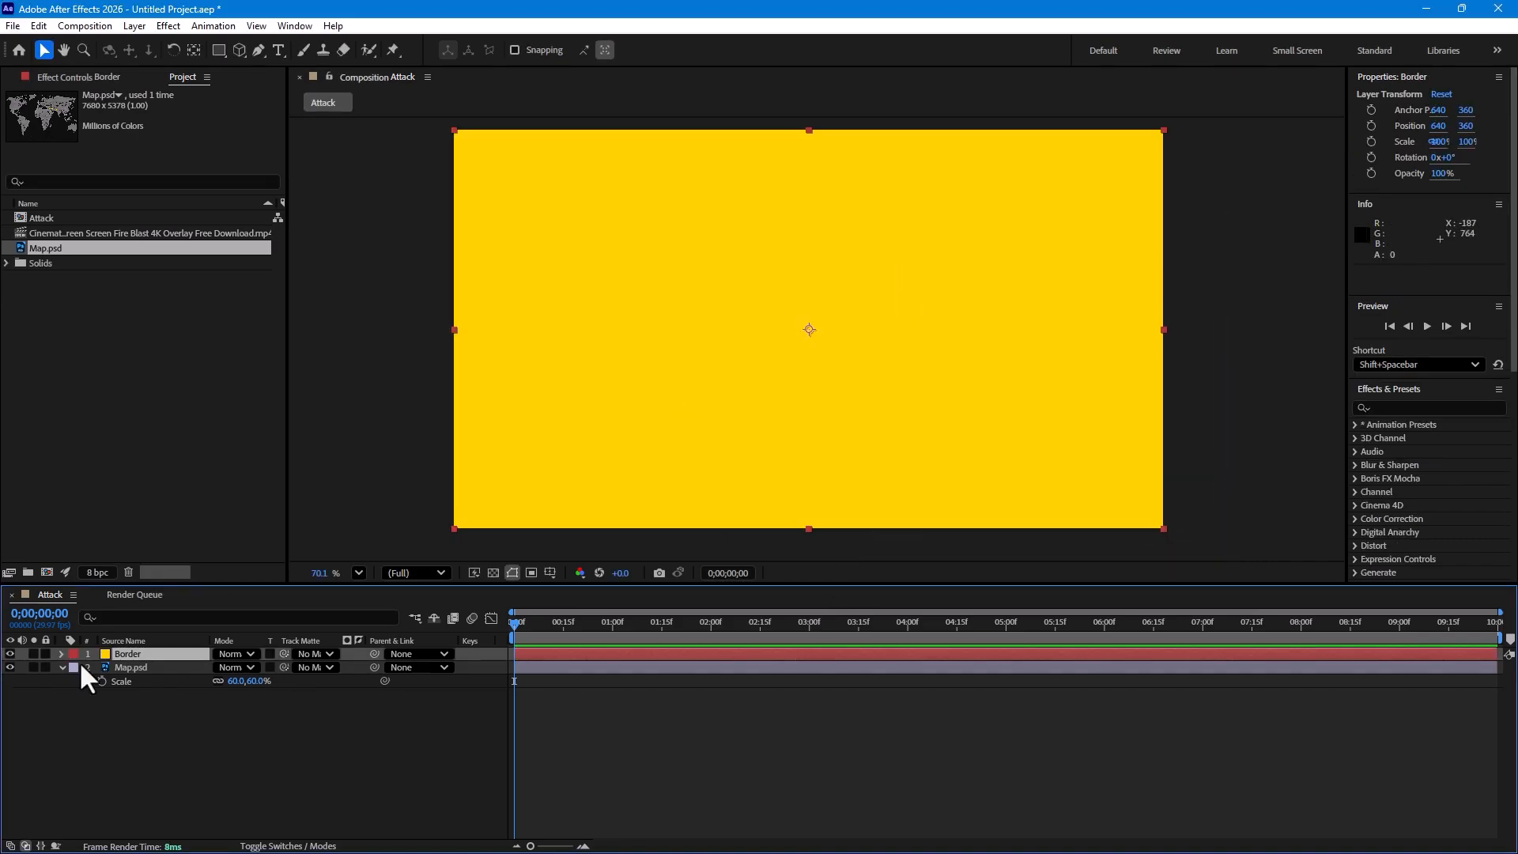
Step: Hide the Border solid, activate the Pen tool and delete the solid from the composition
left_click(10, 656)
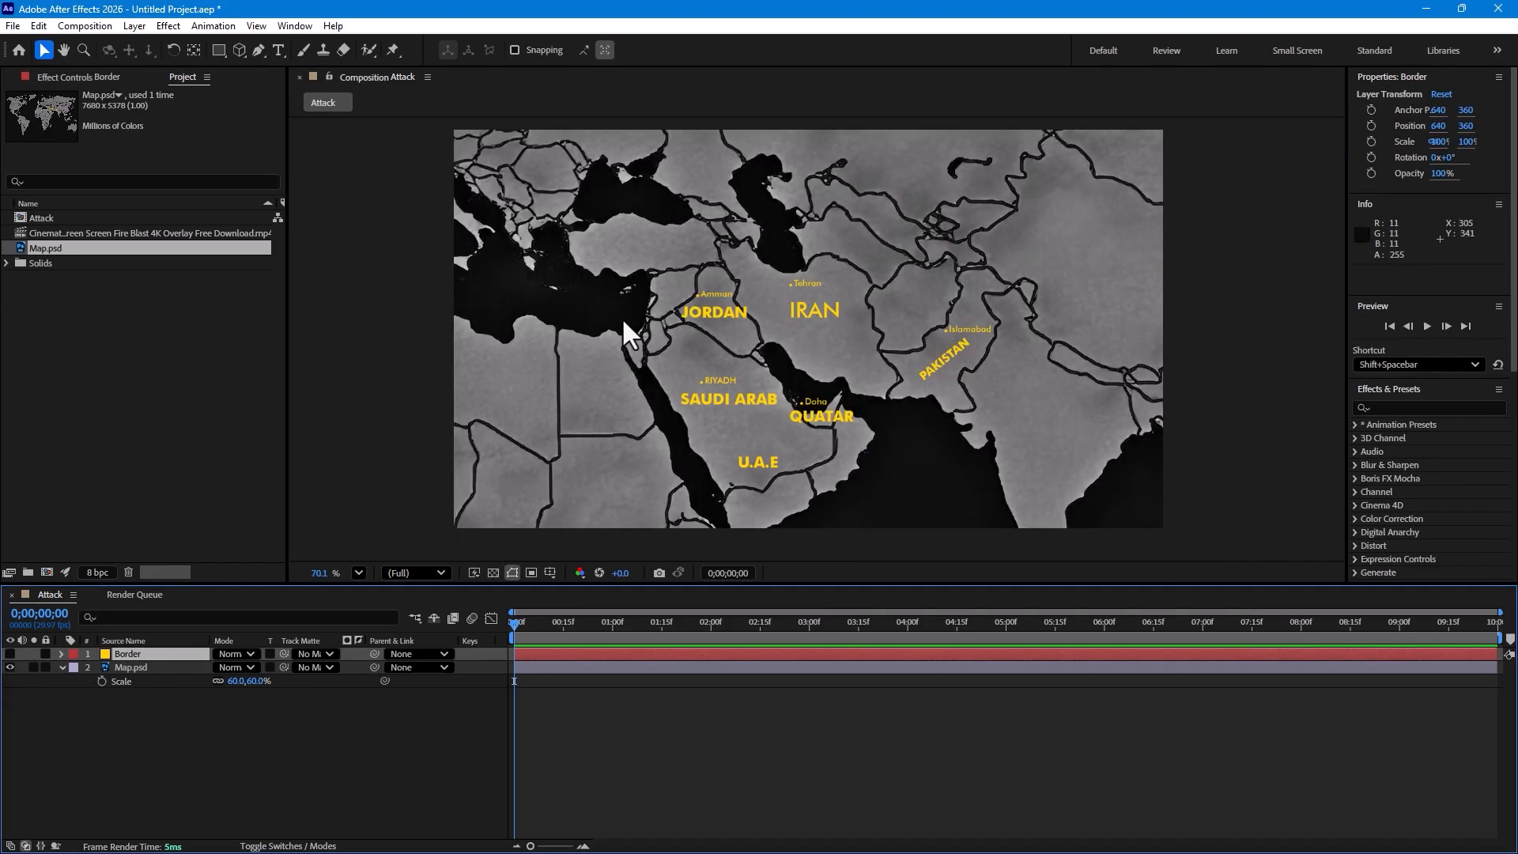
left_click(258, 50)
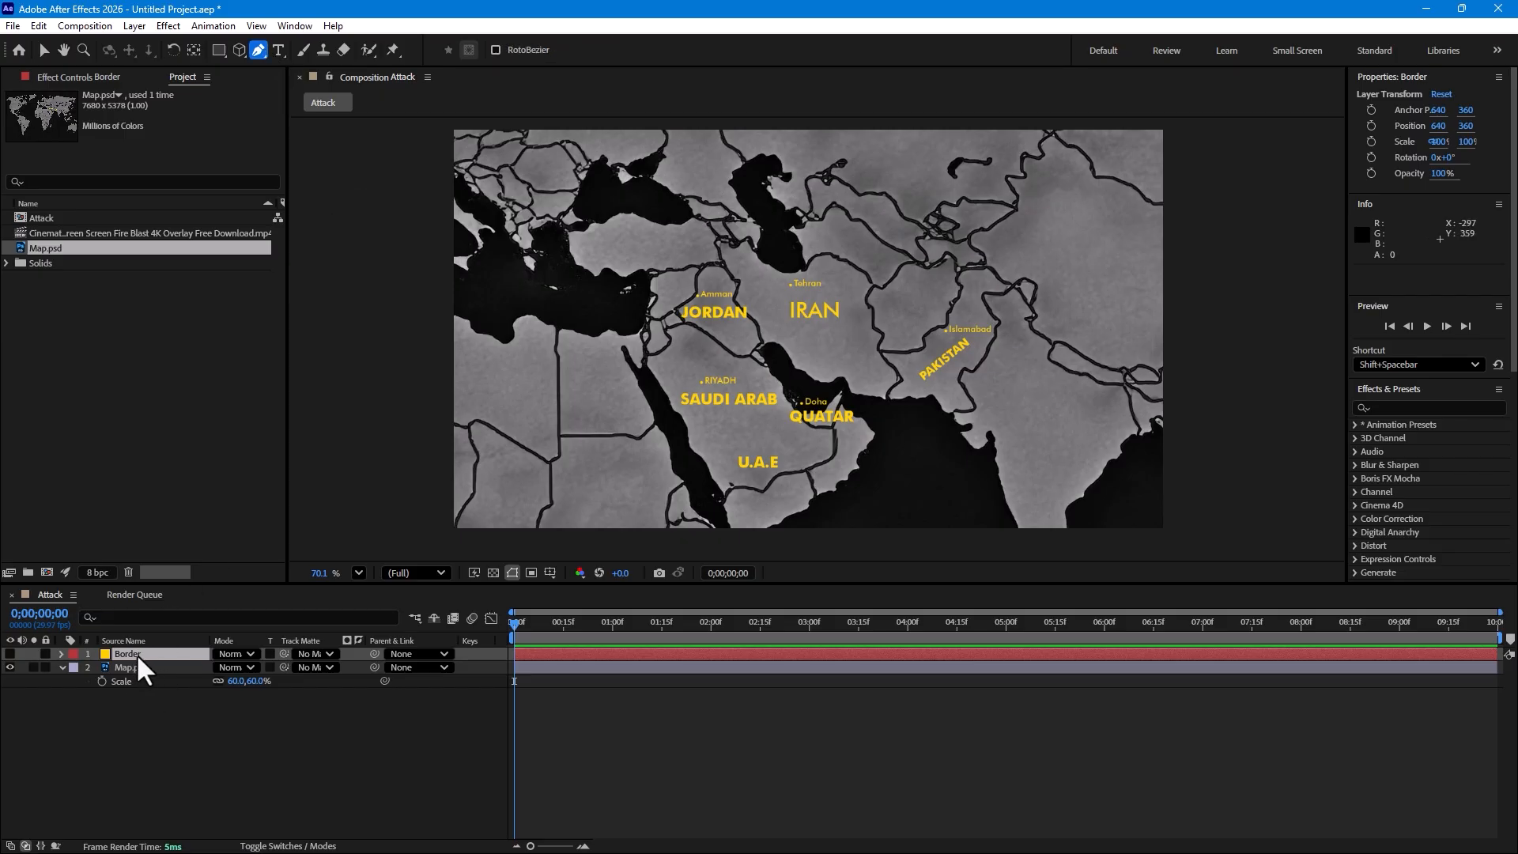
key("Delete")
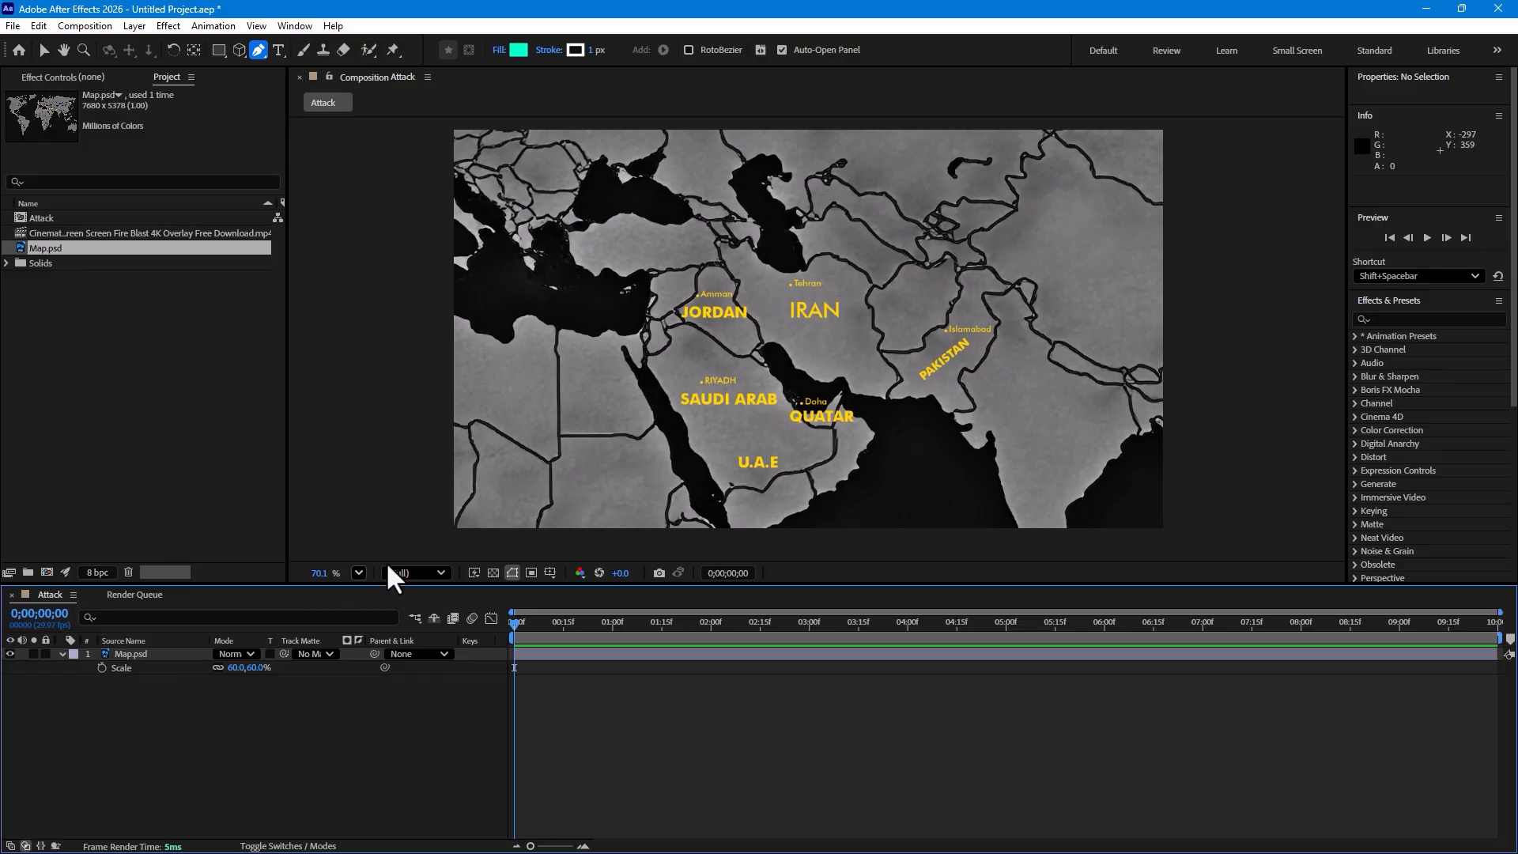
Step: Set the shape fill to None for the Pen tool
left_click(501, 49)
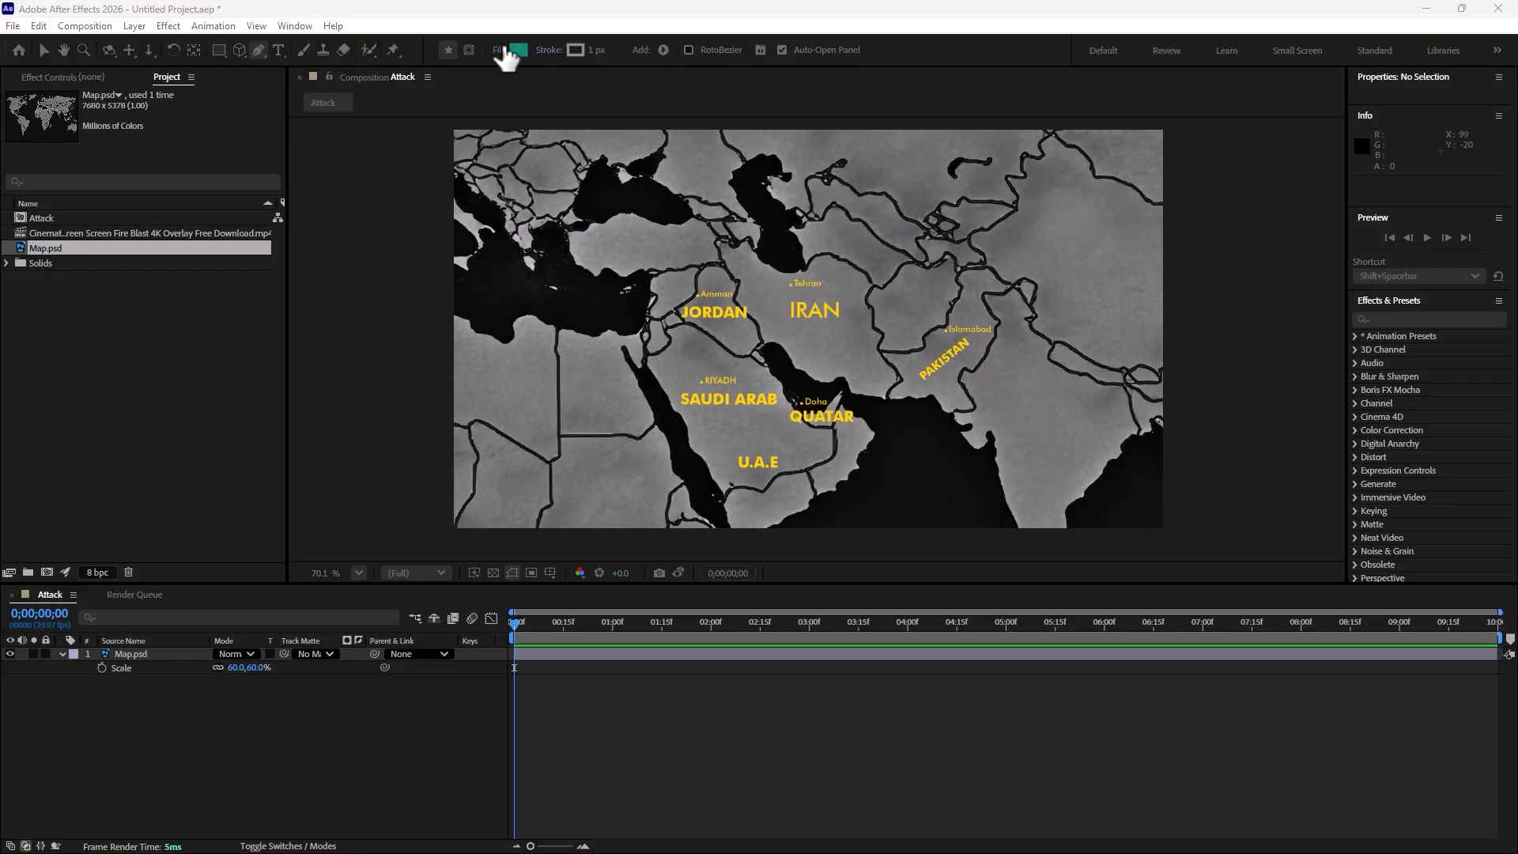
left_click_drag(1517, 79, 845, 192)
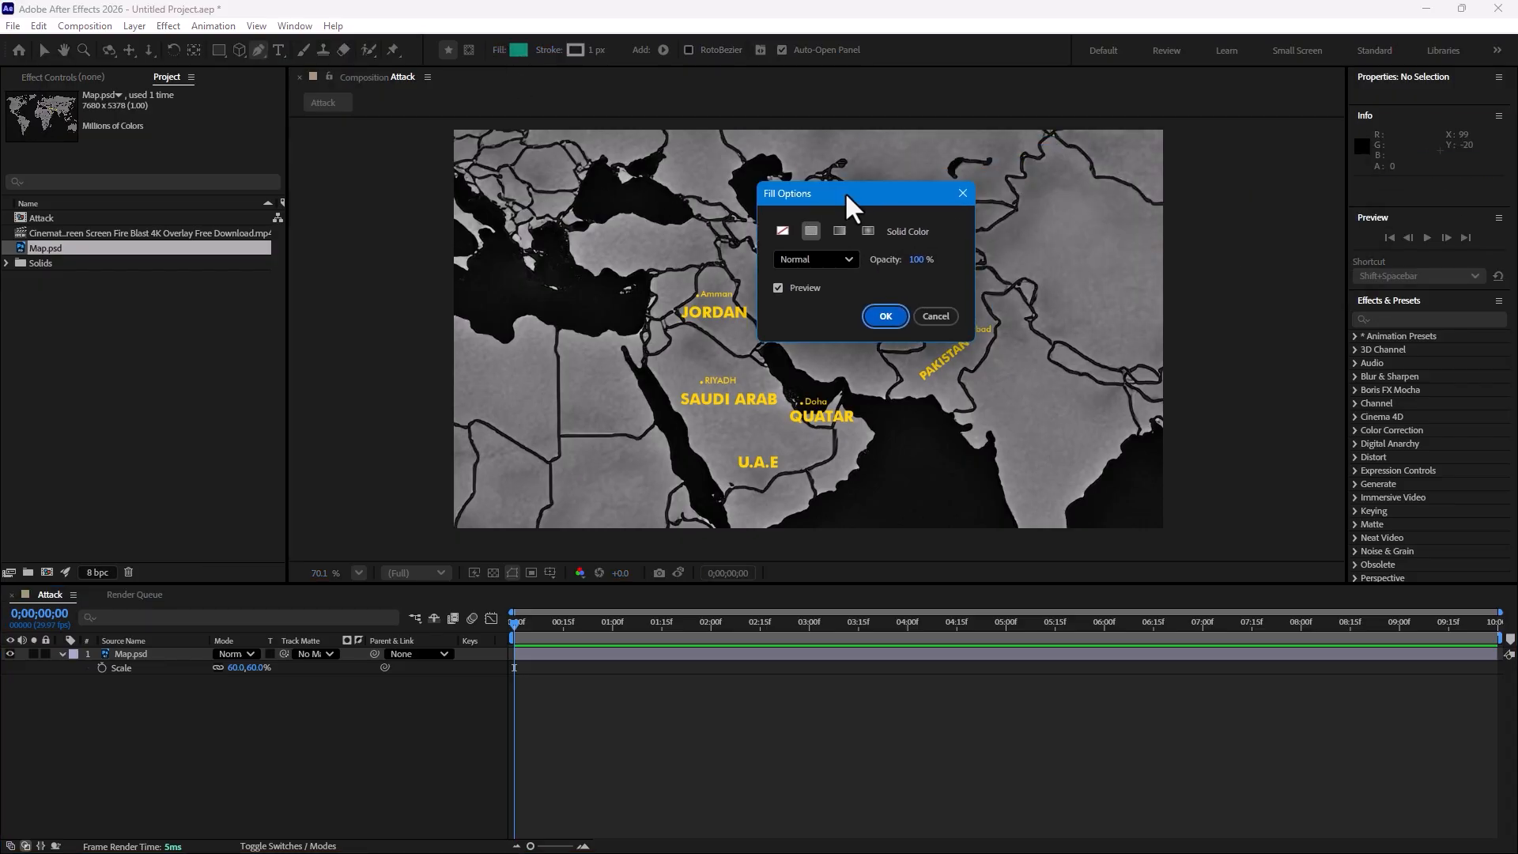
left_click(782, 231)
left_click(885, 316)
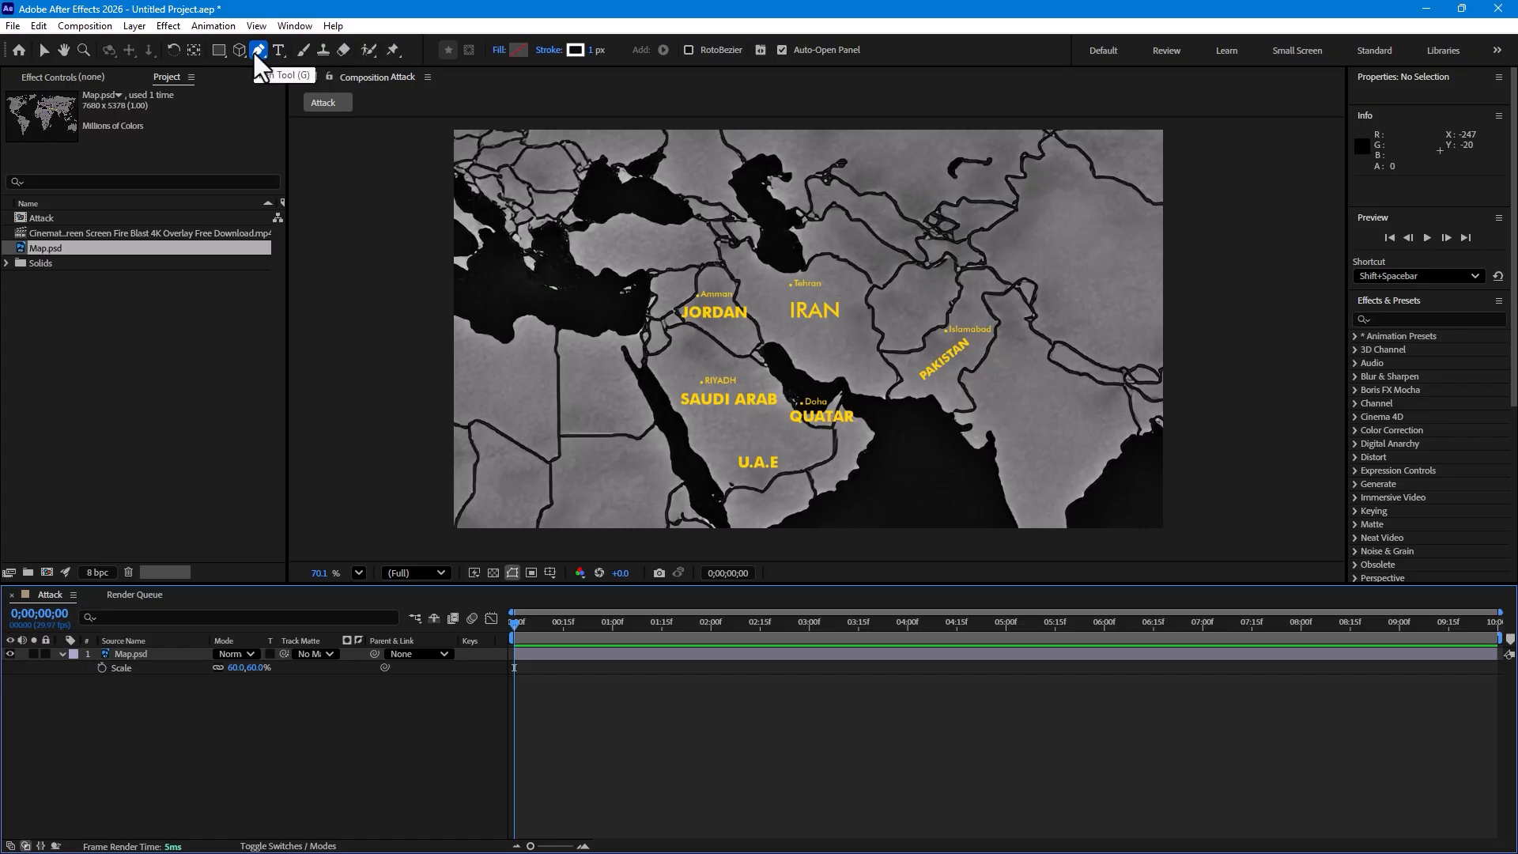
Step: Set the shape stroke to 2 px in the yellow sampled from the map's SAUDI ARAB label
left_click(575, 48)
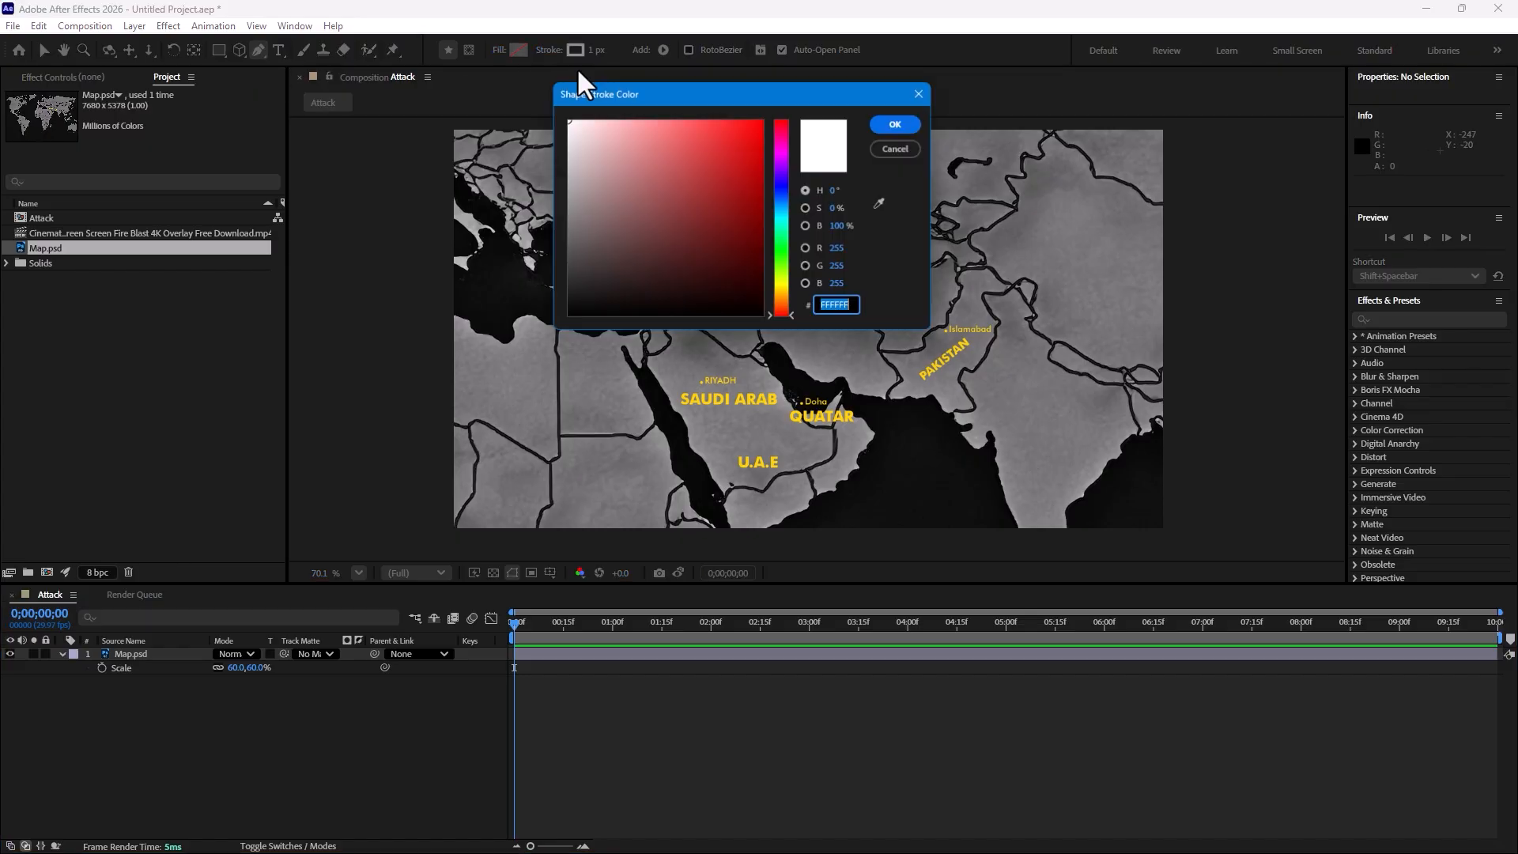
left_click(885, 204)
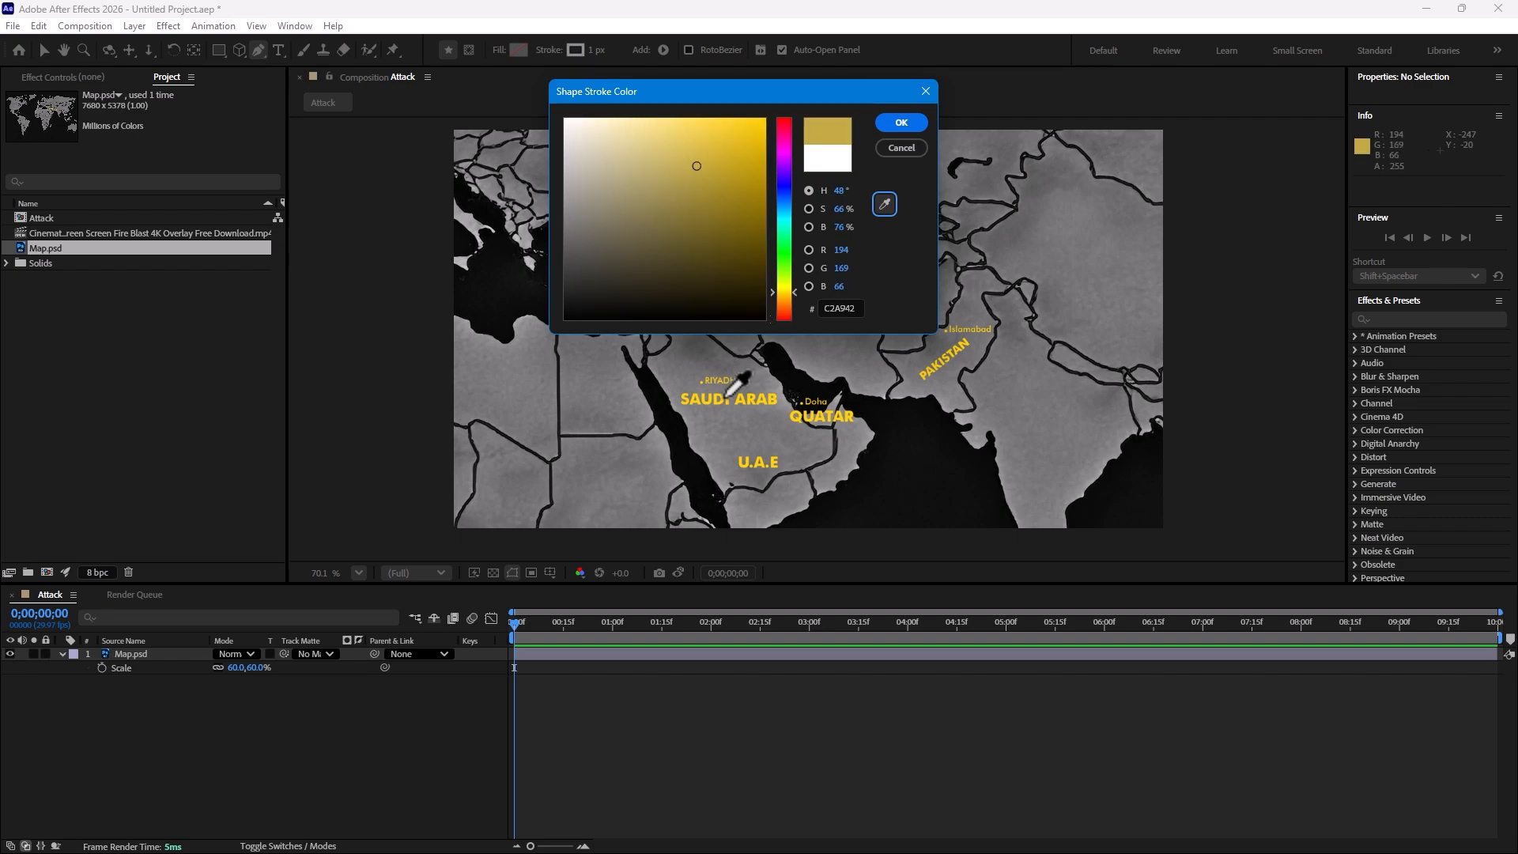
left_click(728, 393)
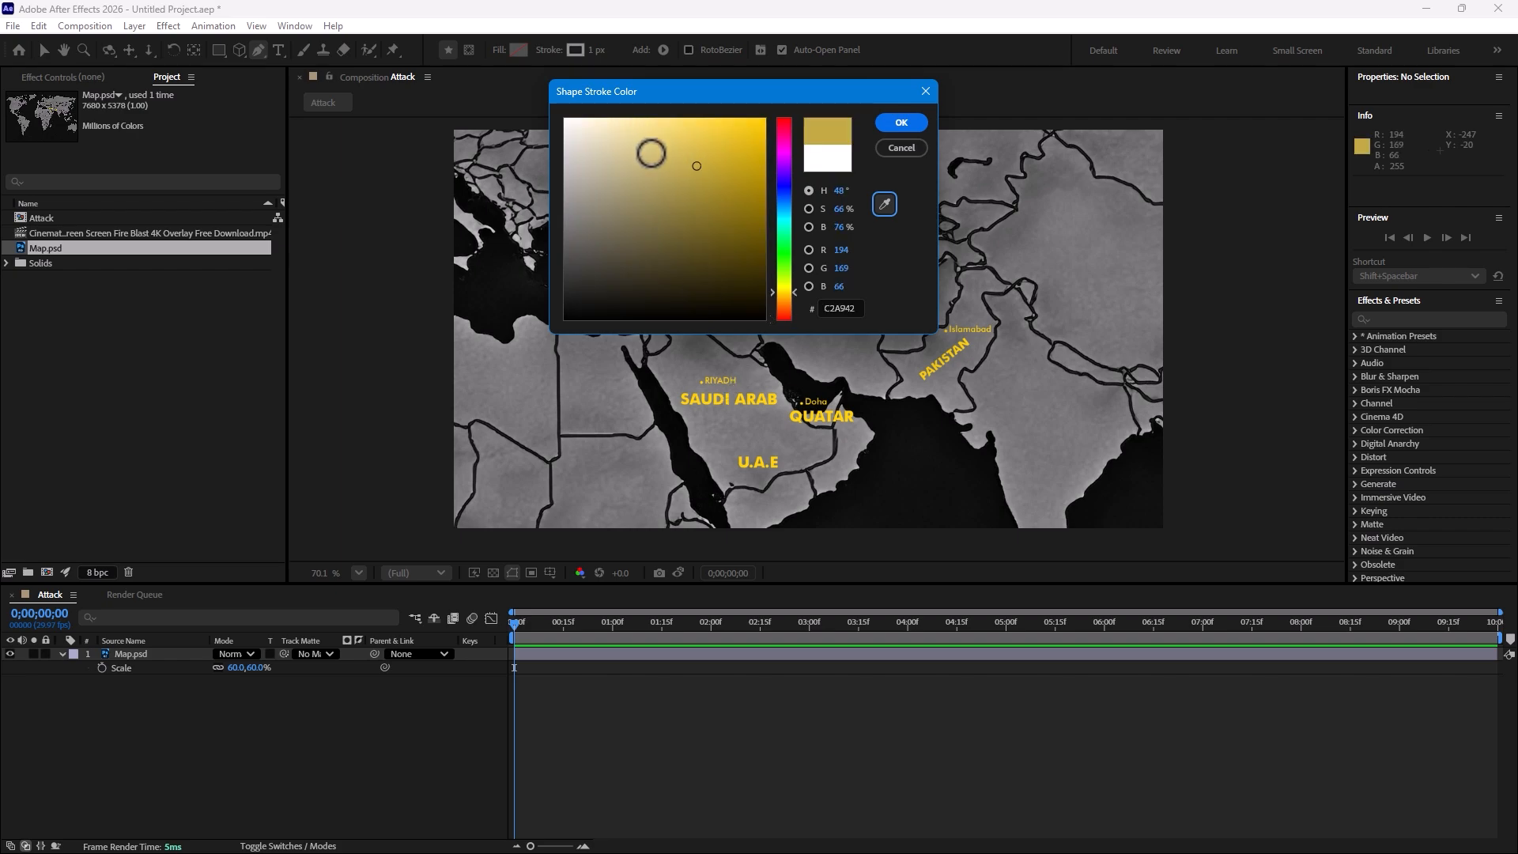
left_click(916, 122)
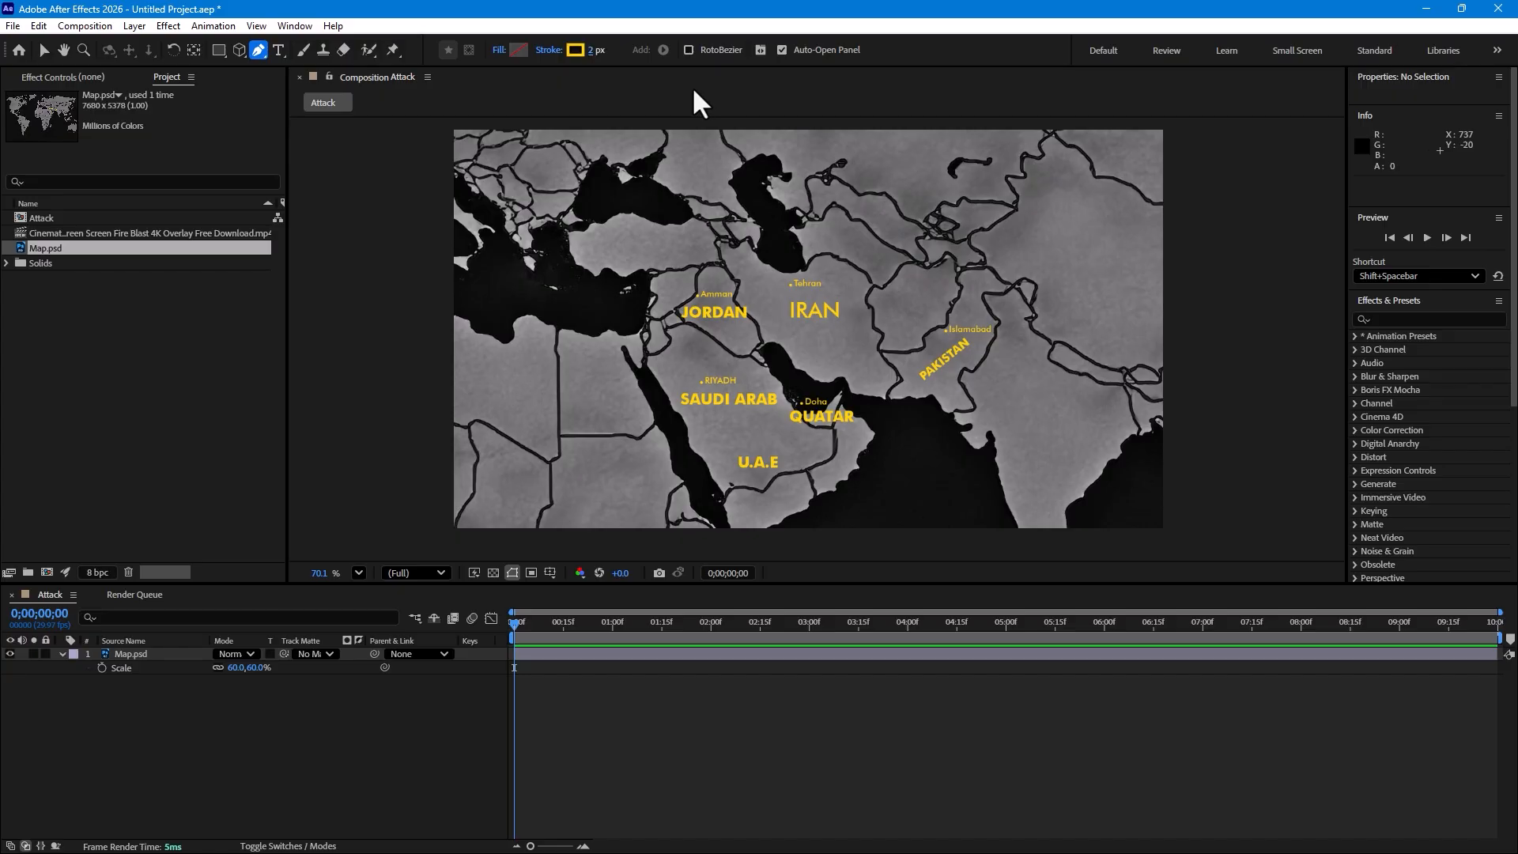
Step: Start a Pen path at Iran's southeastern coast and trace the eastern border north to the Turkmenistan corner
scroll(795, 235, "up", 1)
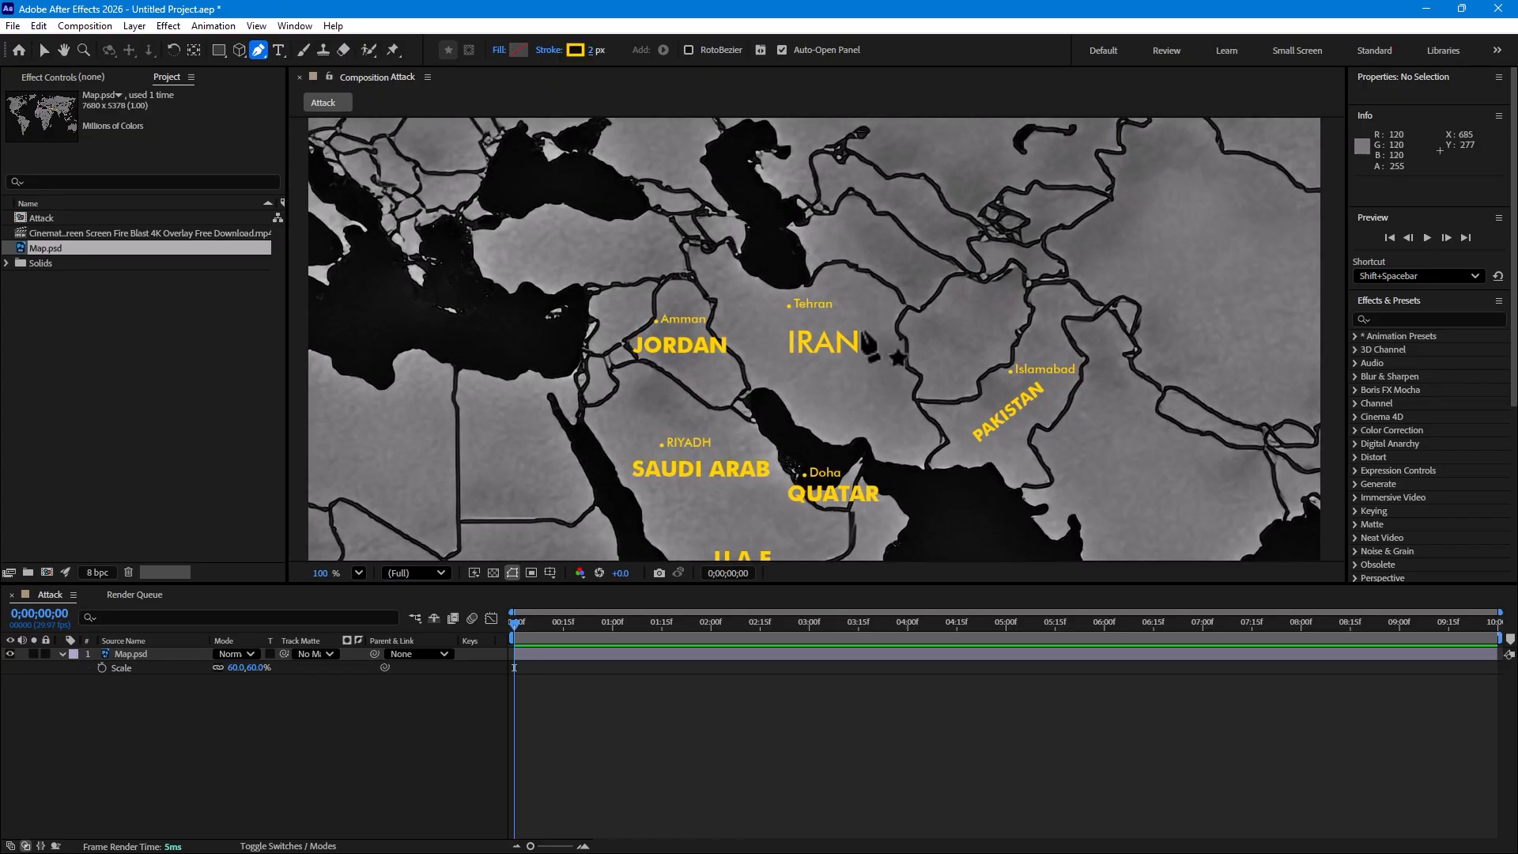
left_click(919, 467)
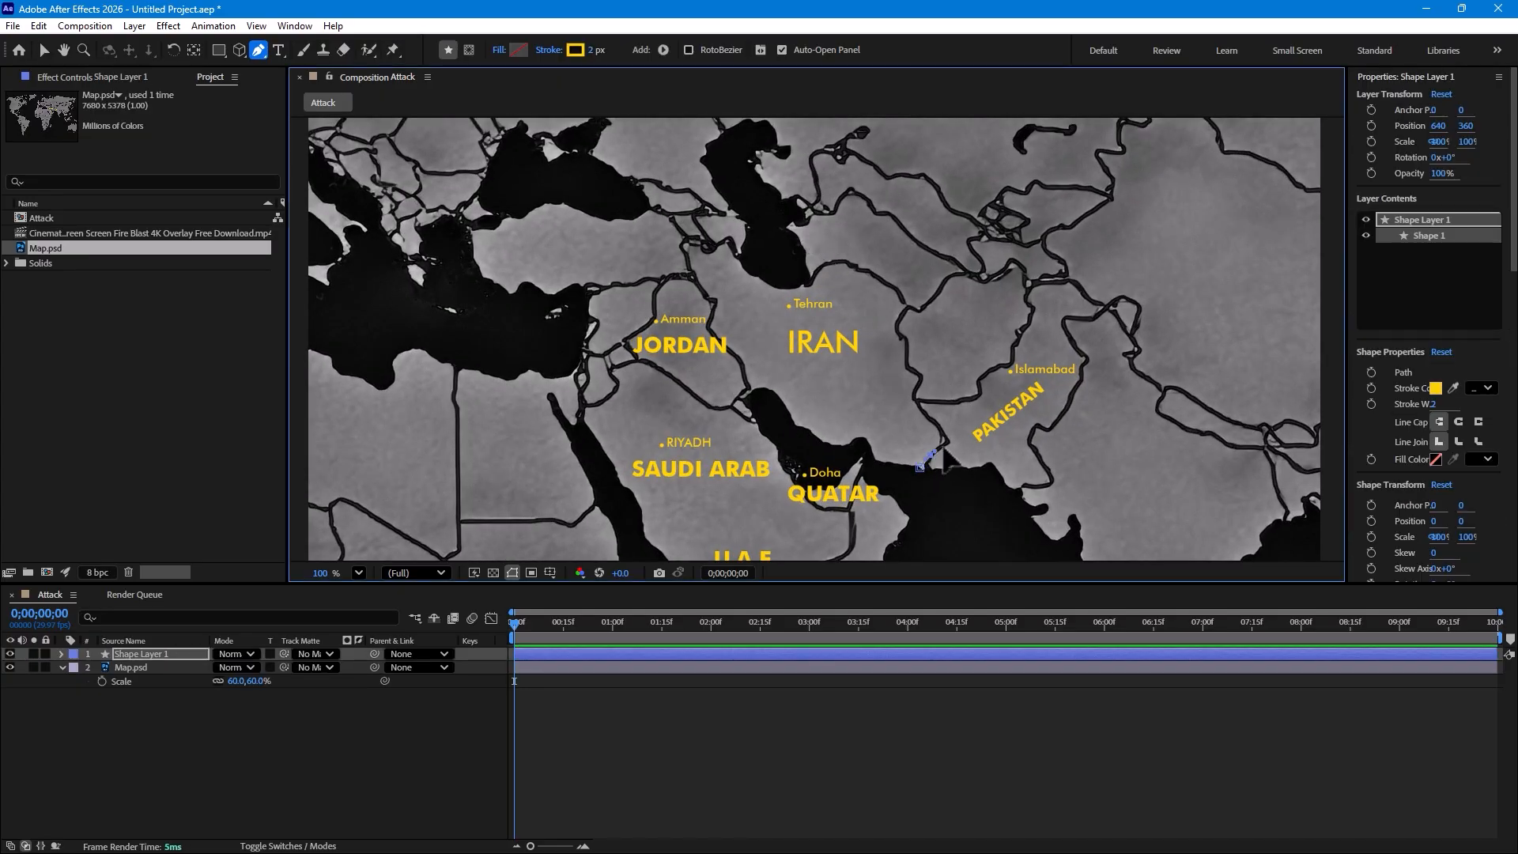
left_click(948, 439)
left_click(920, 409)
left_click(915, 392)
left_click(919, 377)
left_click(908, 365)
left_click(902, 338)
left_click(894, 320)
left_click(904, 300)
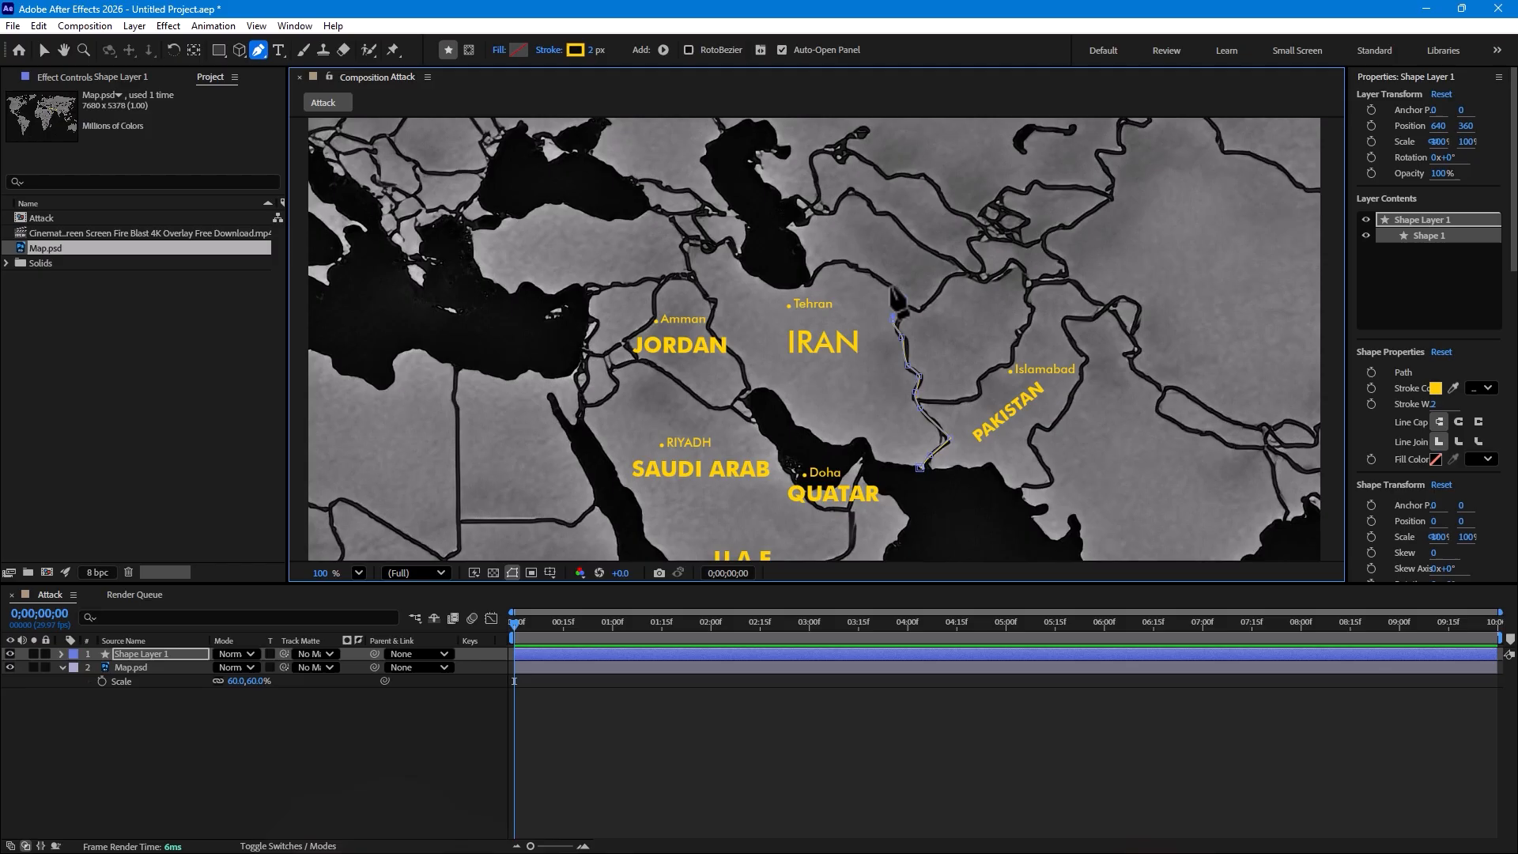
Step: Continue the path along Iran's northern border and Caspian coast, around the northwest corner and down the western border beside JORDAN
left_click(806, 283)
left_click(789, 287)
left_click(753, 273)
left_click(727, 239)
left_click(700, 244)
left_click(688, 269)
left_click(711, 301)
left_click(727, 348)
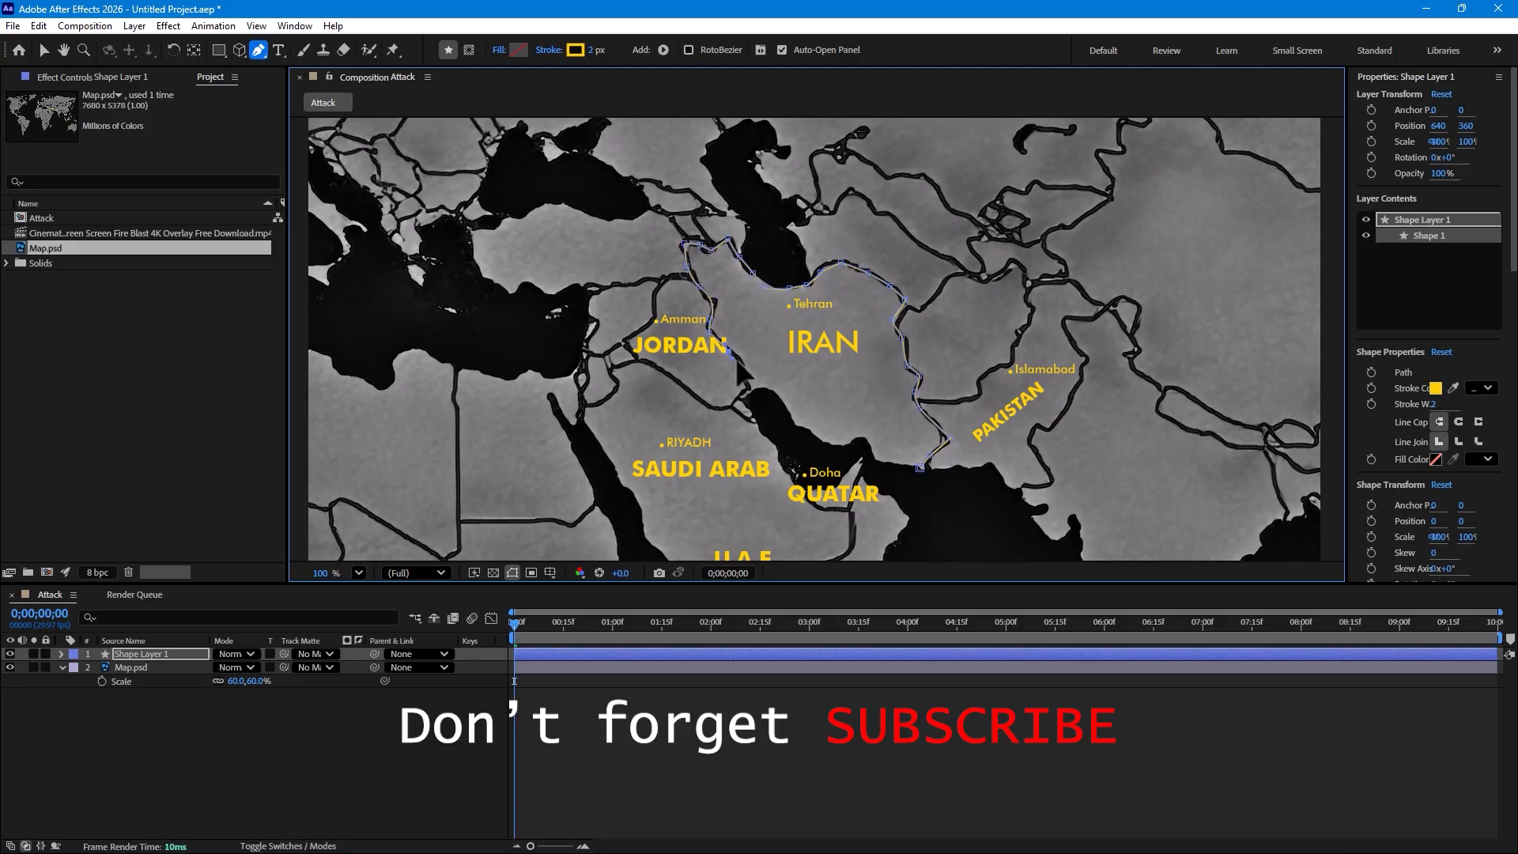
Step: Trace the rest of the southwestern border and the Persian Gulf coast, and close the path at its starting point
left_click(744, 367)
left_click(746, 386)
left_click(770, 387)
left_click(786, 412)
left_click(799, 436)
left_click(824, 445)
left_click(864, 439)
left_click(920, 467)
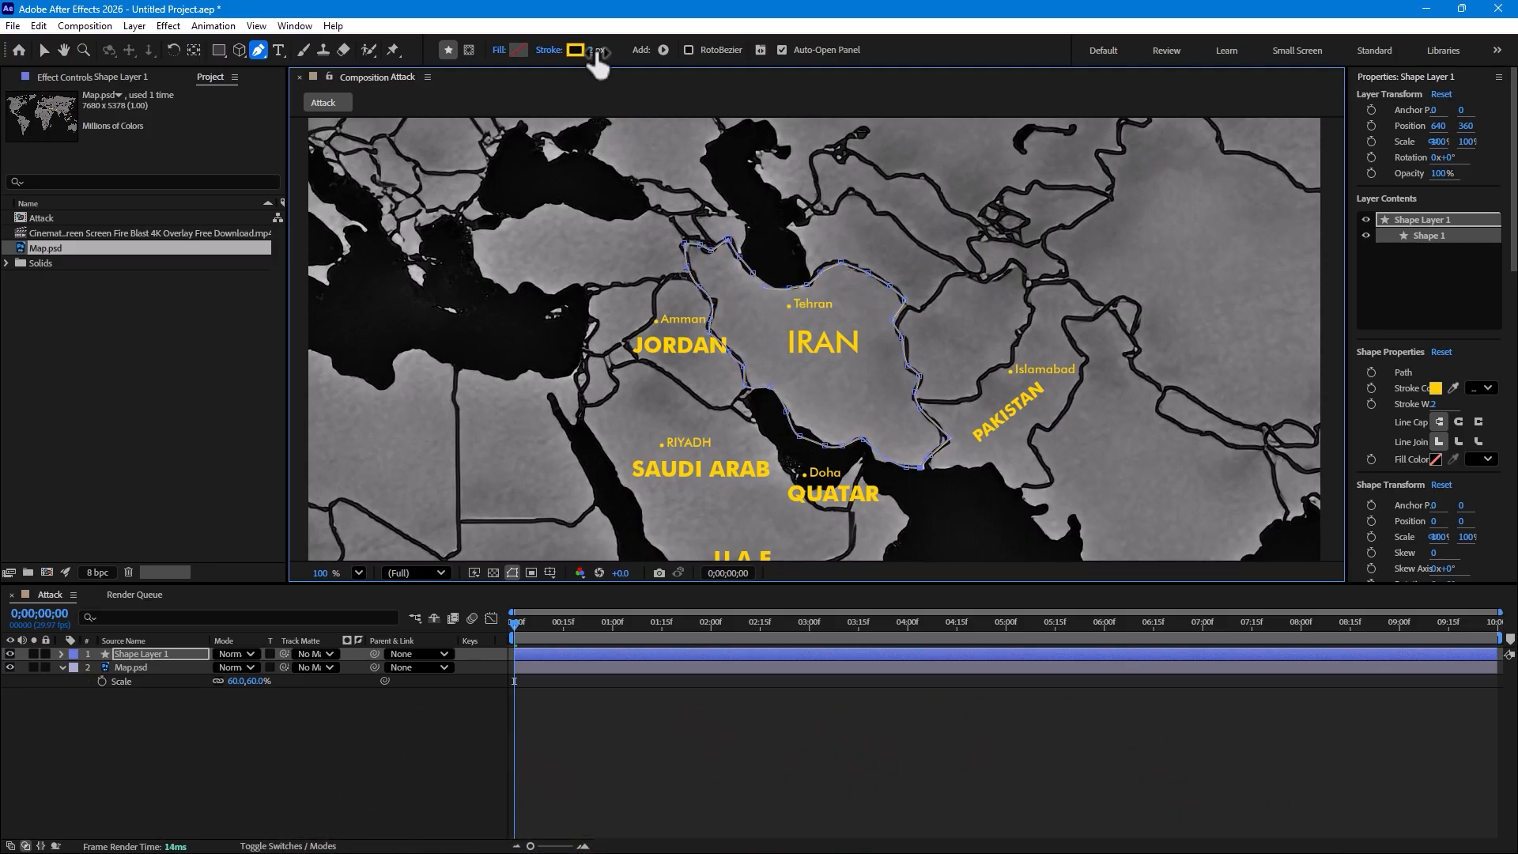
Step: Adjust the outline's points along the Gulf coast and western border, and set its stroke width to 5 px
left_click_drag(595, 53, 599, 53)
left_click_drag(799, 436, 807, 430)
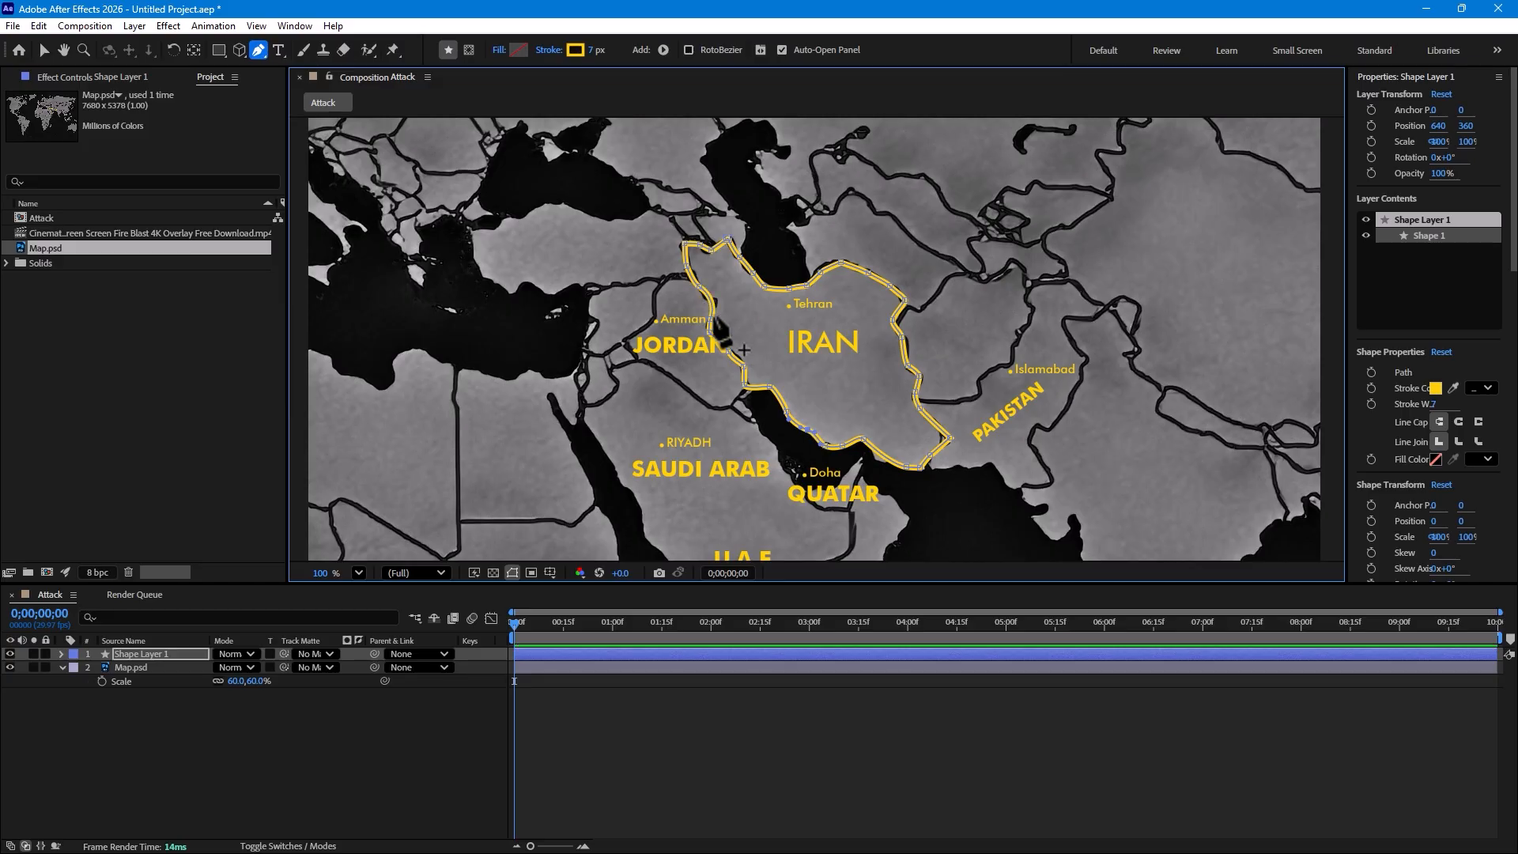
left_click_drag(713, 318, 715, 306)
left_click_drag(711, 250, 689, 268)
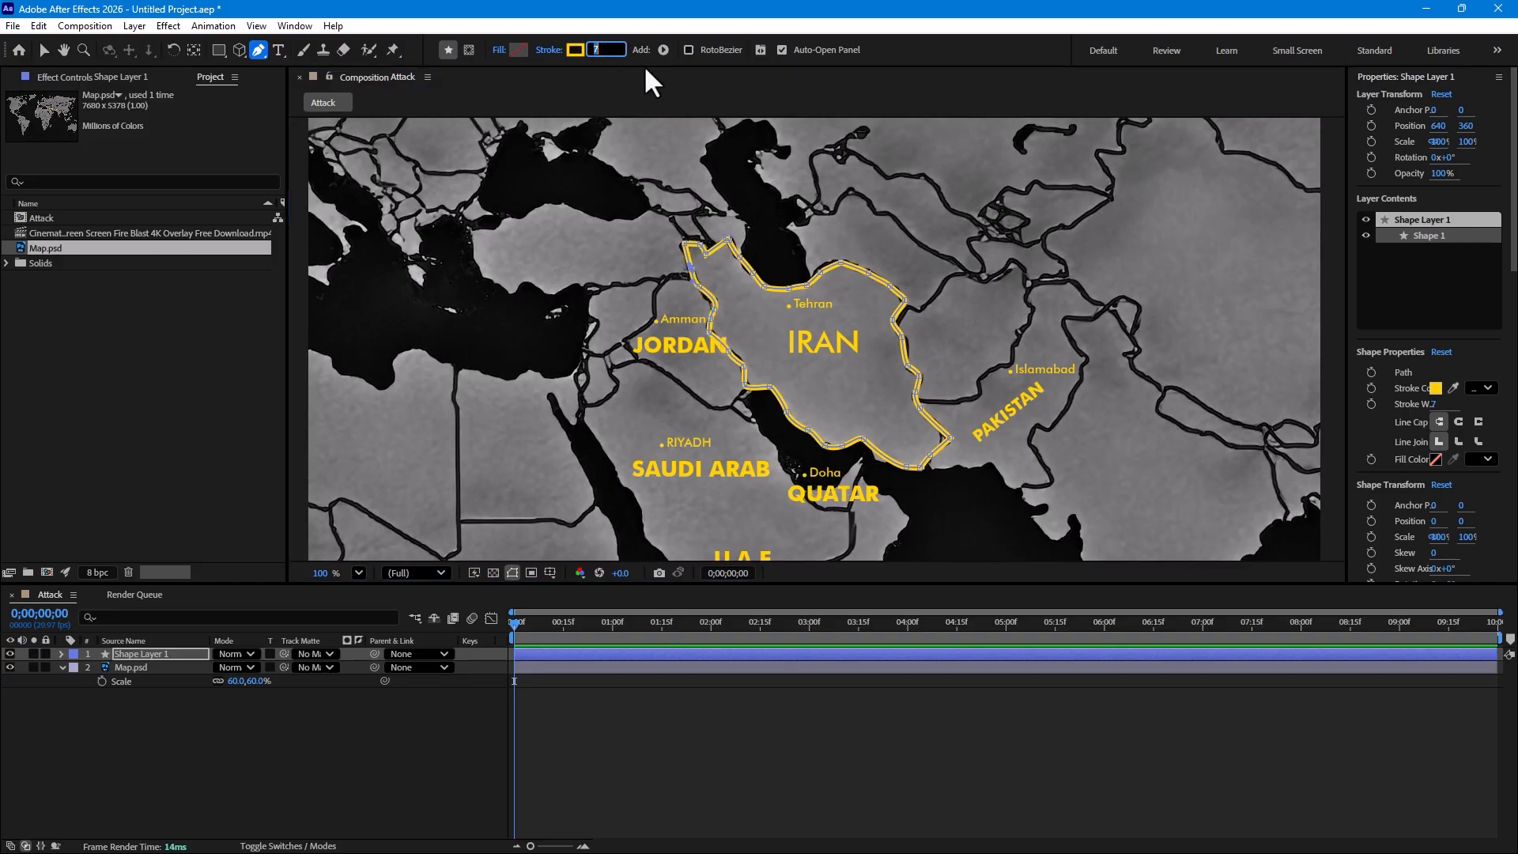
type("5")
key("Return")
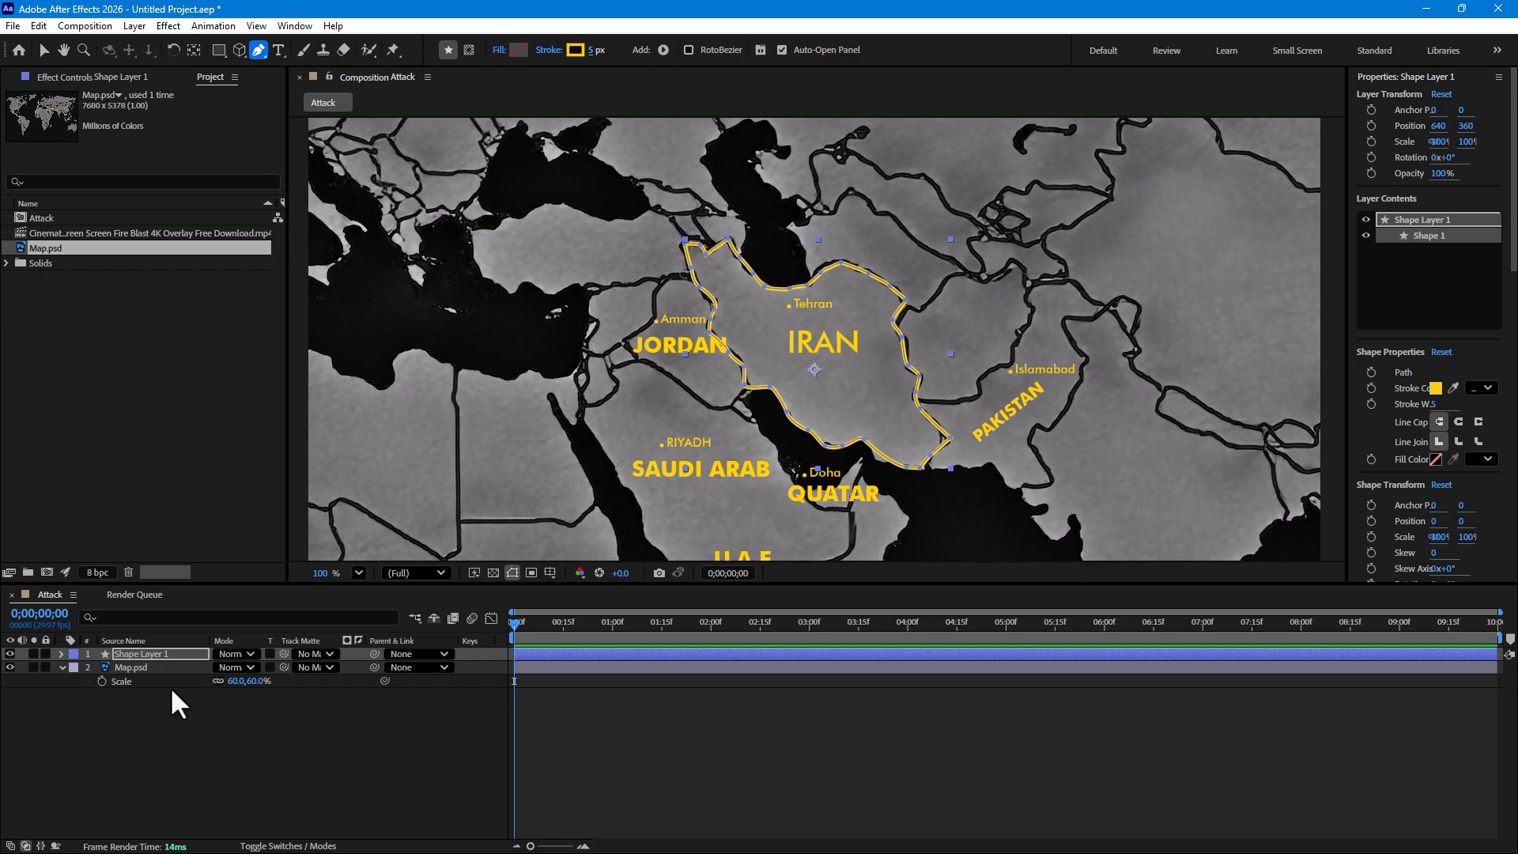
Step: Expand the shape layer's contents down to its stroke properties and add Trim Paths to the layer
left_click(145, 656)
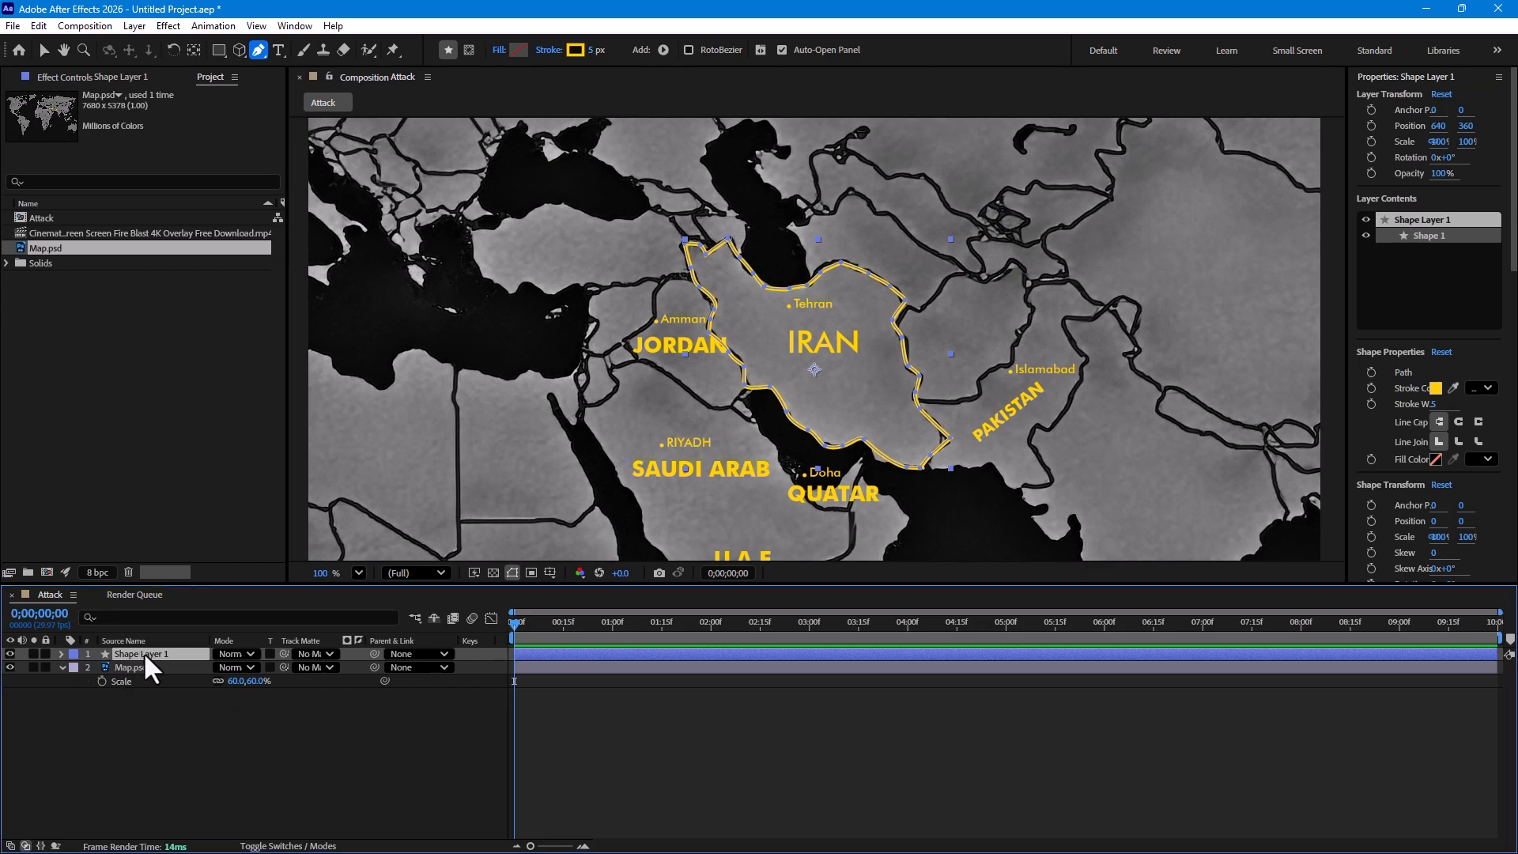
left_click(62, 654)
left_click(75, 668)
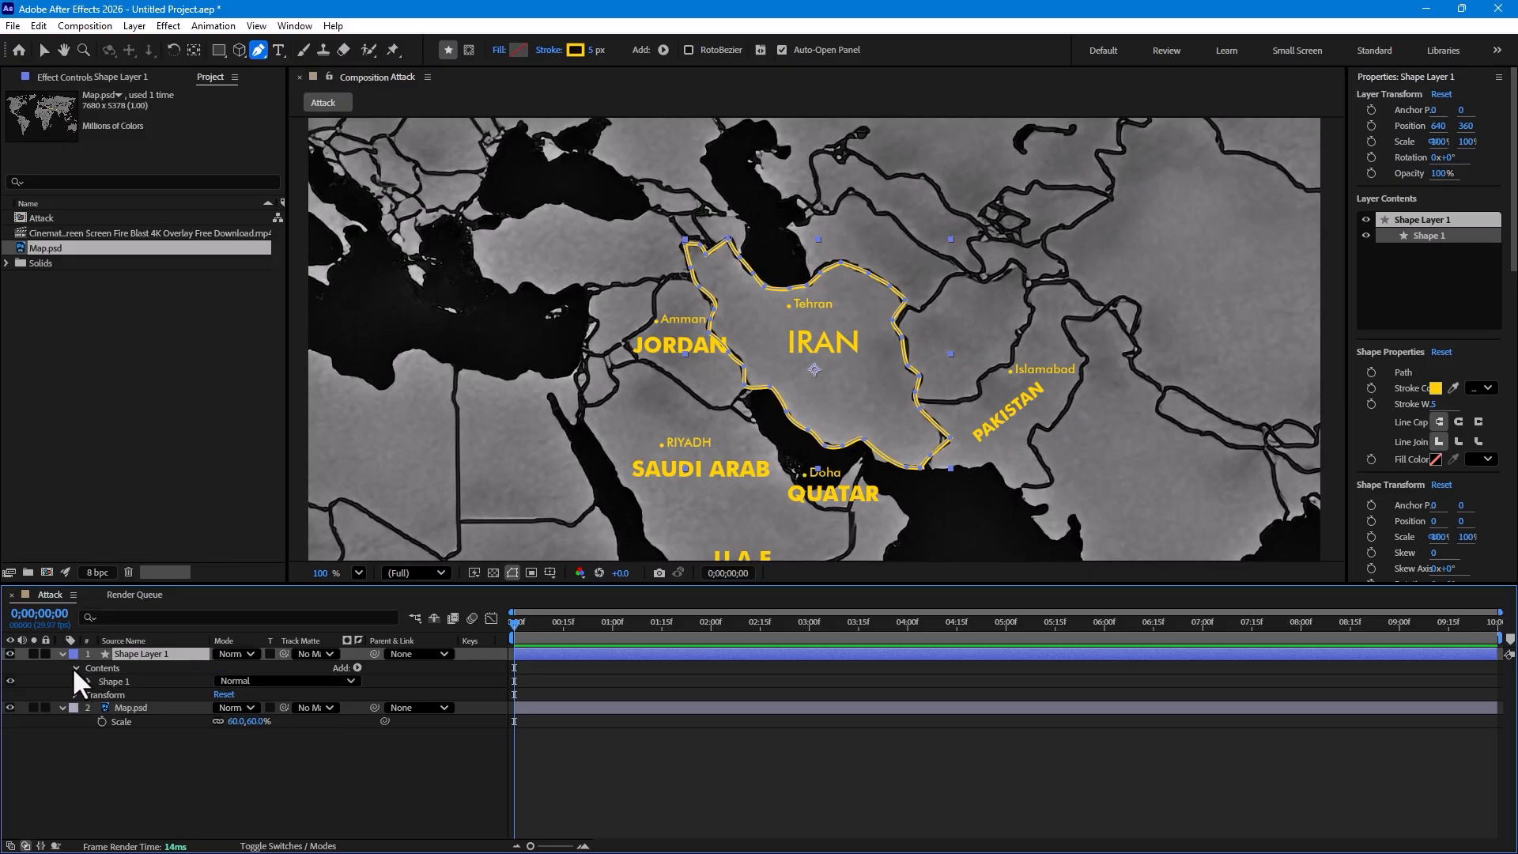
left_click(88, 681)
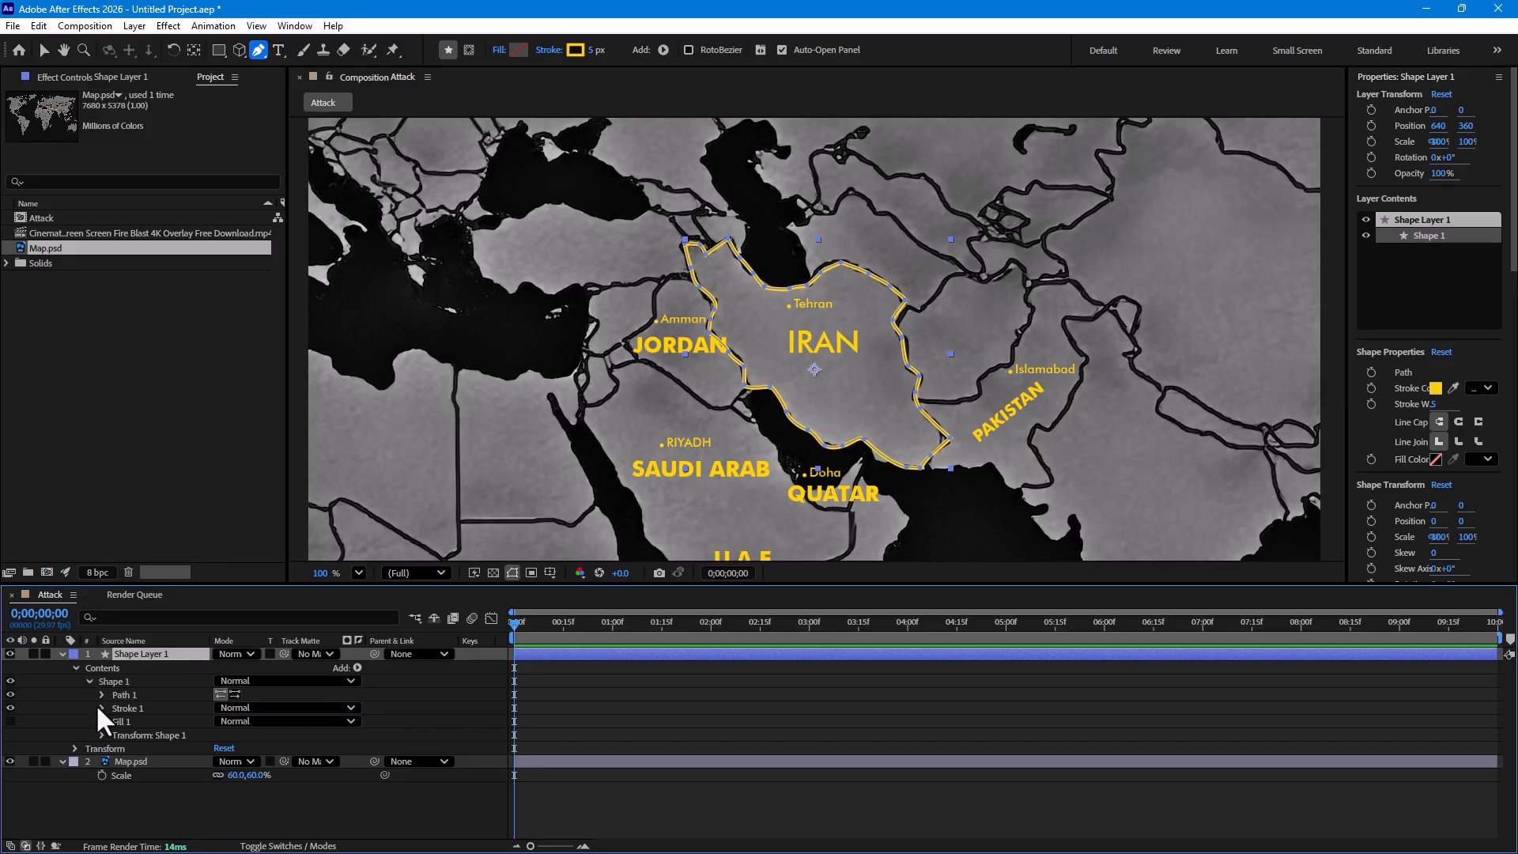
left_click(102, 708)
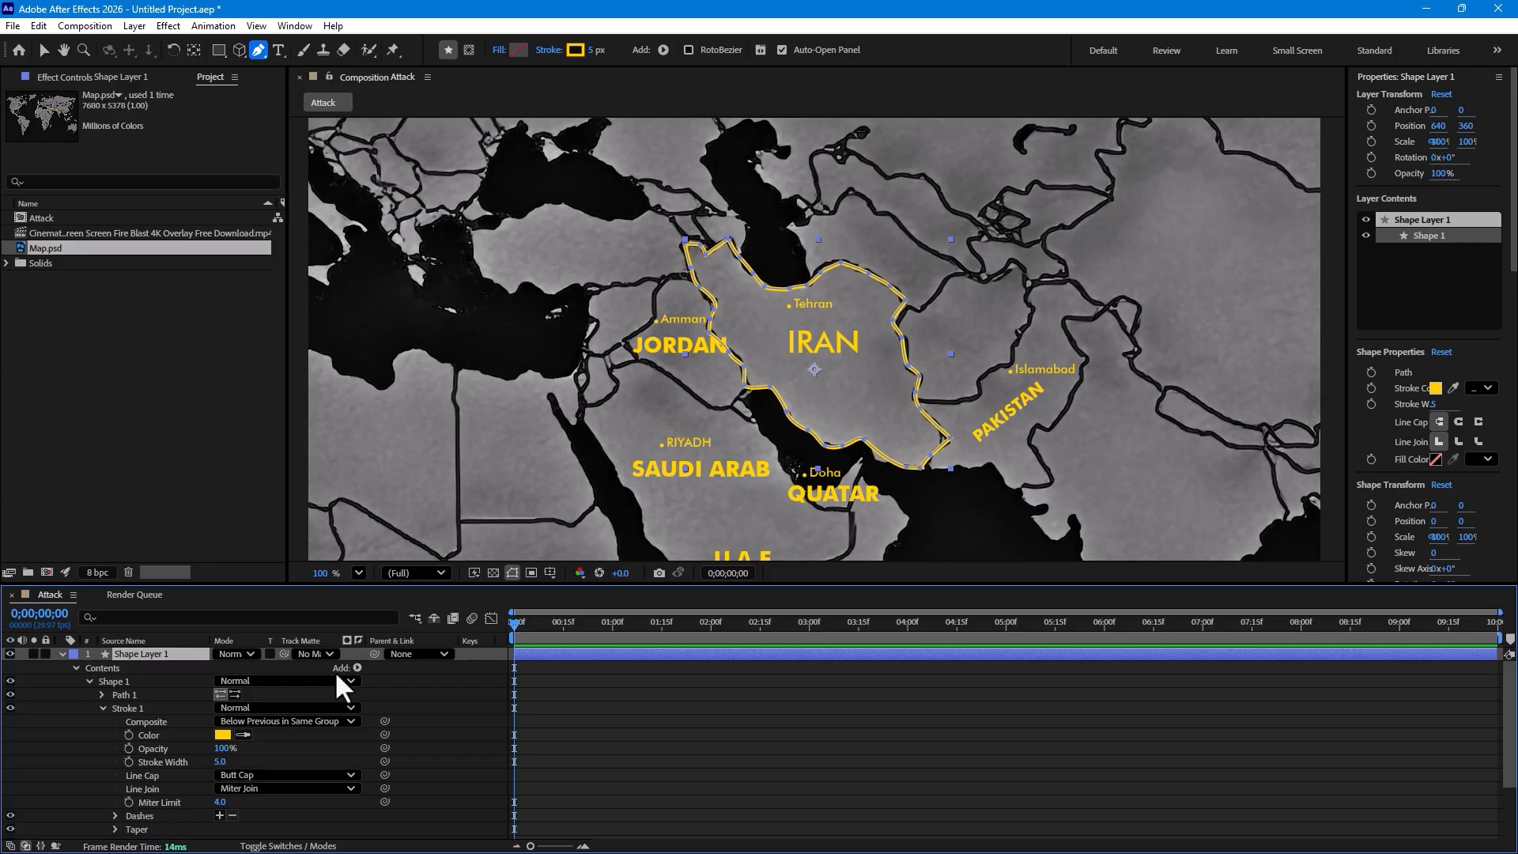
left_click(356, 668)
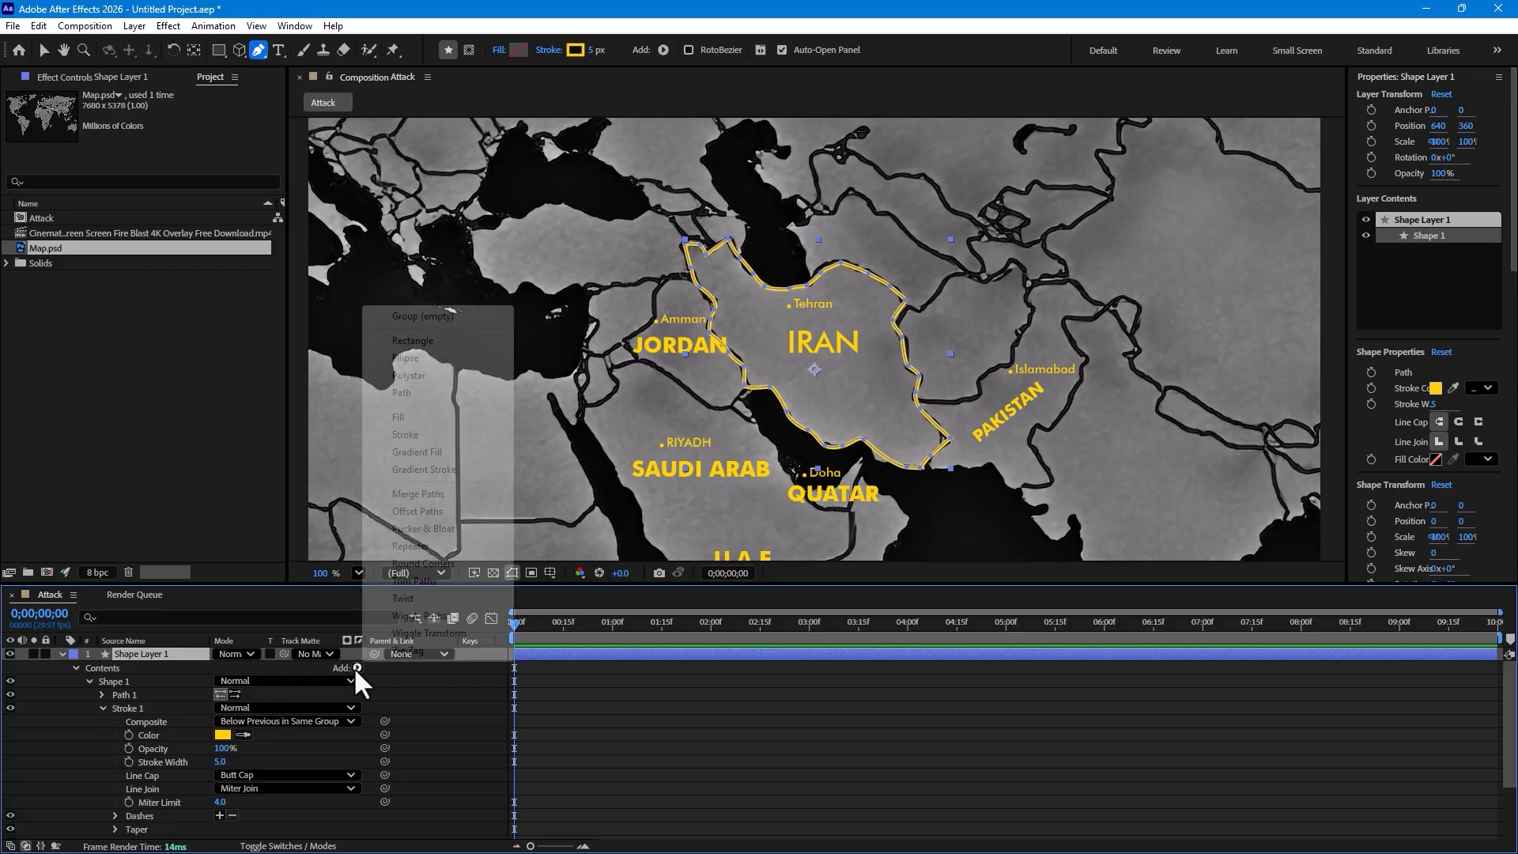
left_click(430, 579)
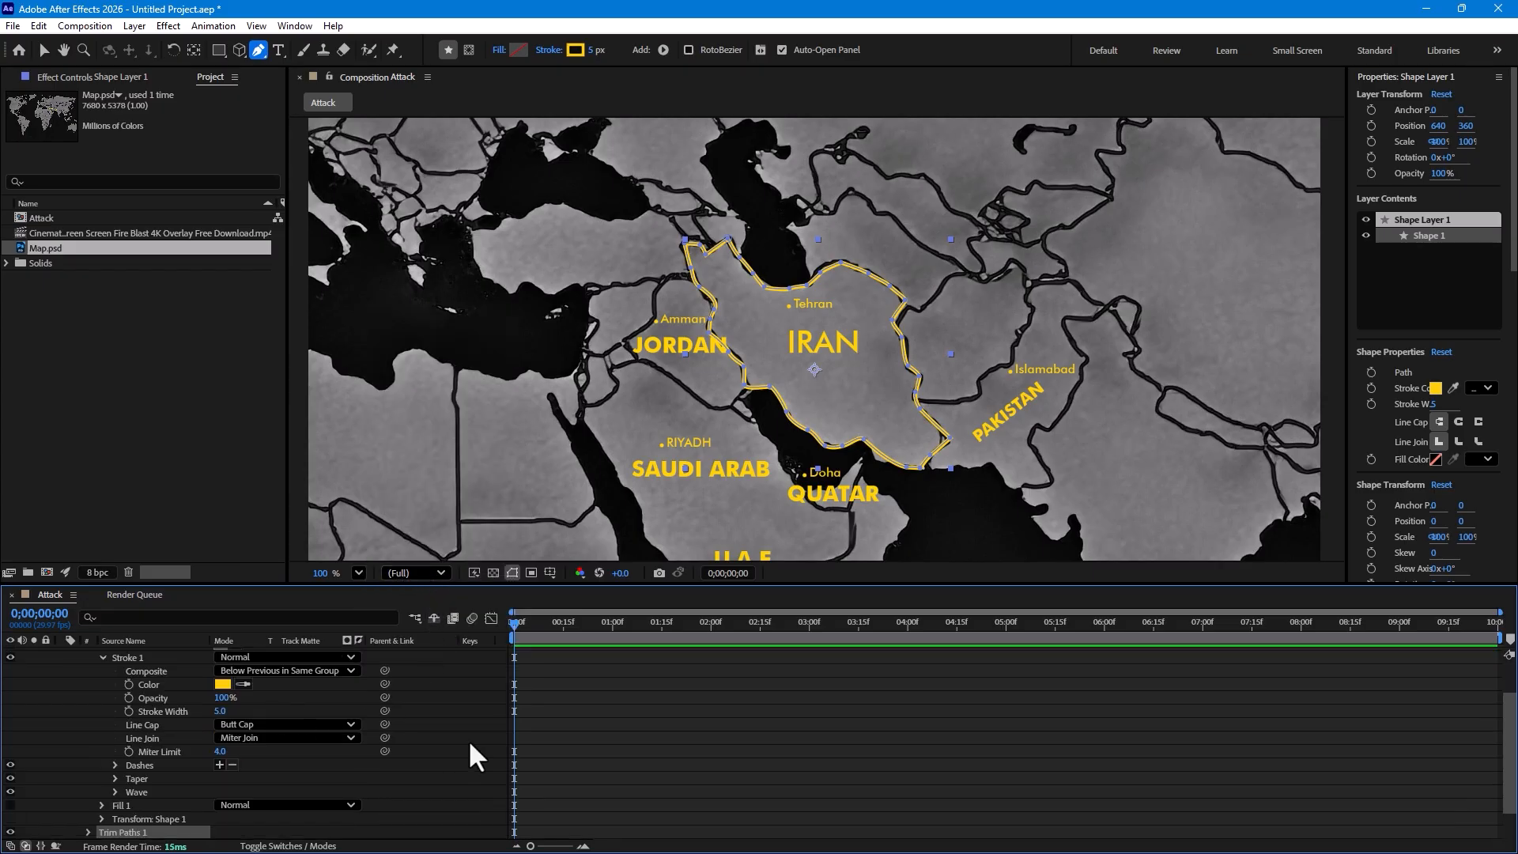
Step: Set the Trim Paths End to 0% and add a keyframe for it at 0;00;01;00
scroll(261, 807, "down", 1)
left_click(87, 793)
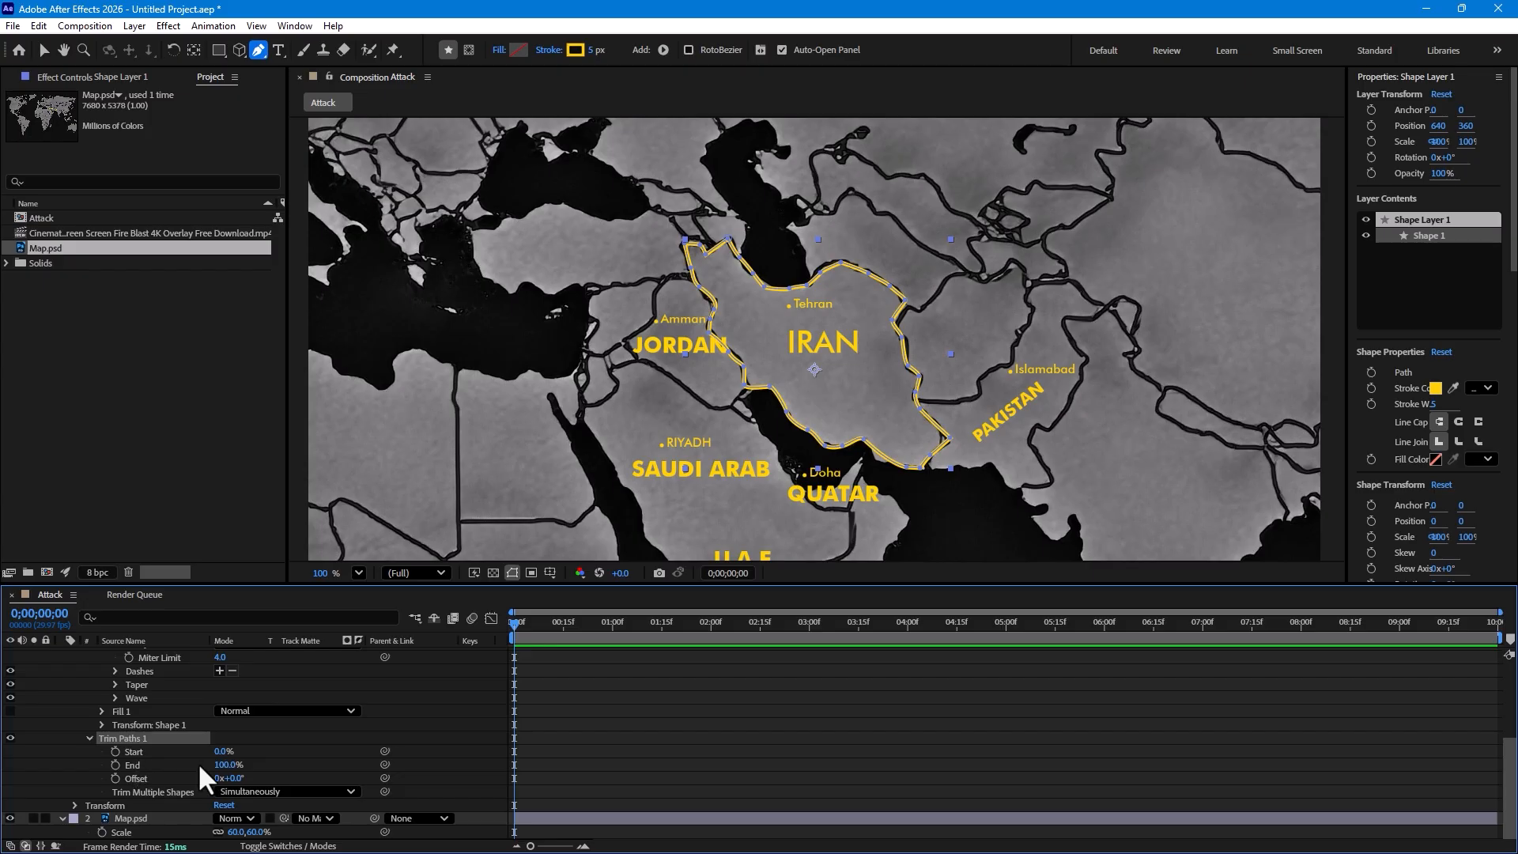
left_click_drag(223, 765, 118, 756)
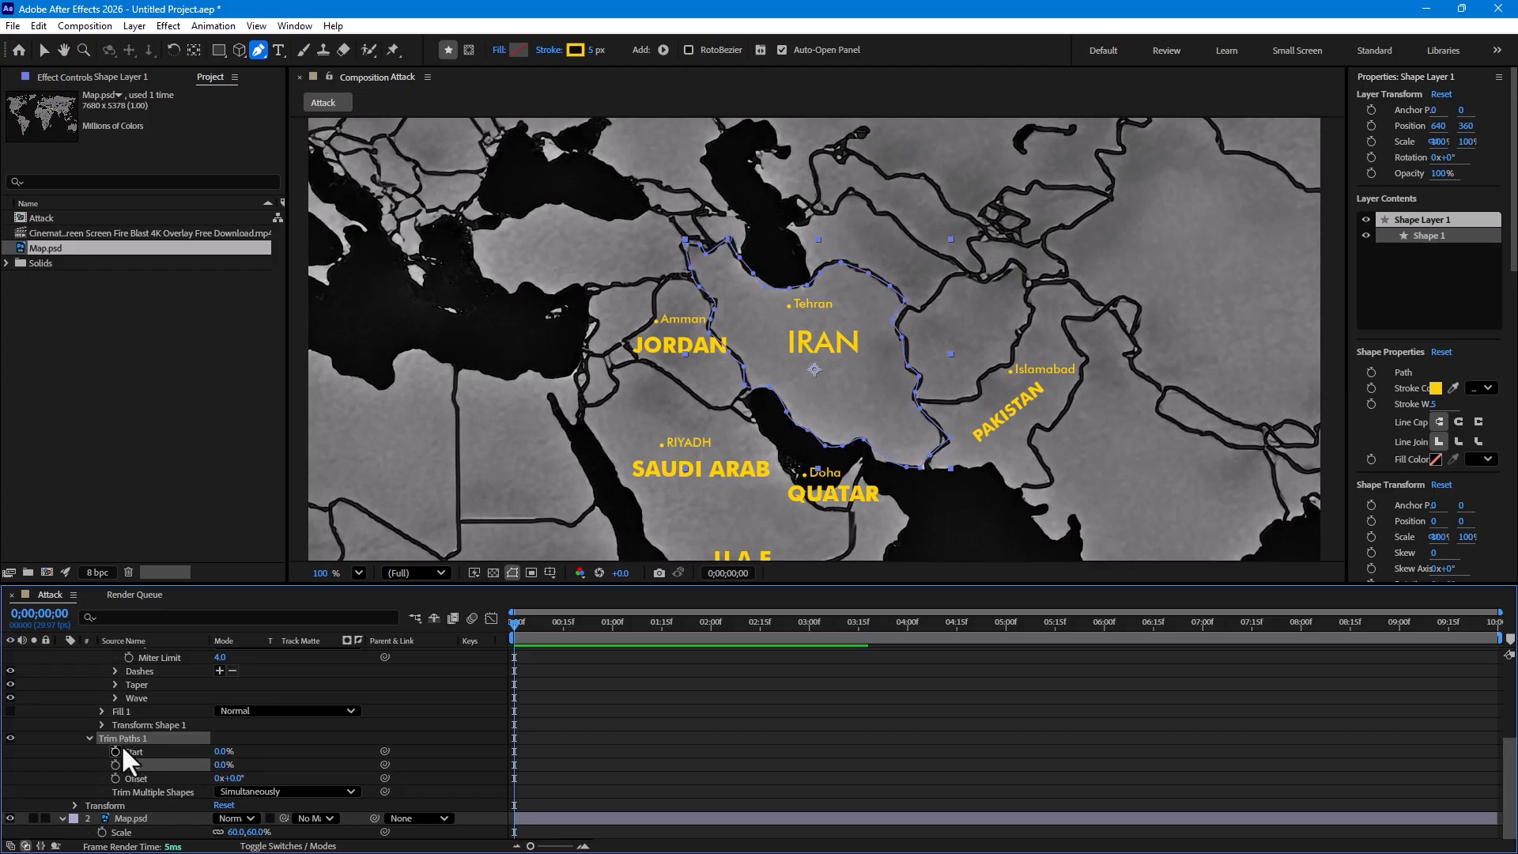
left_click(612, 633)
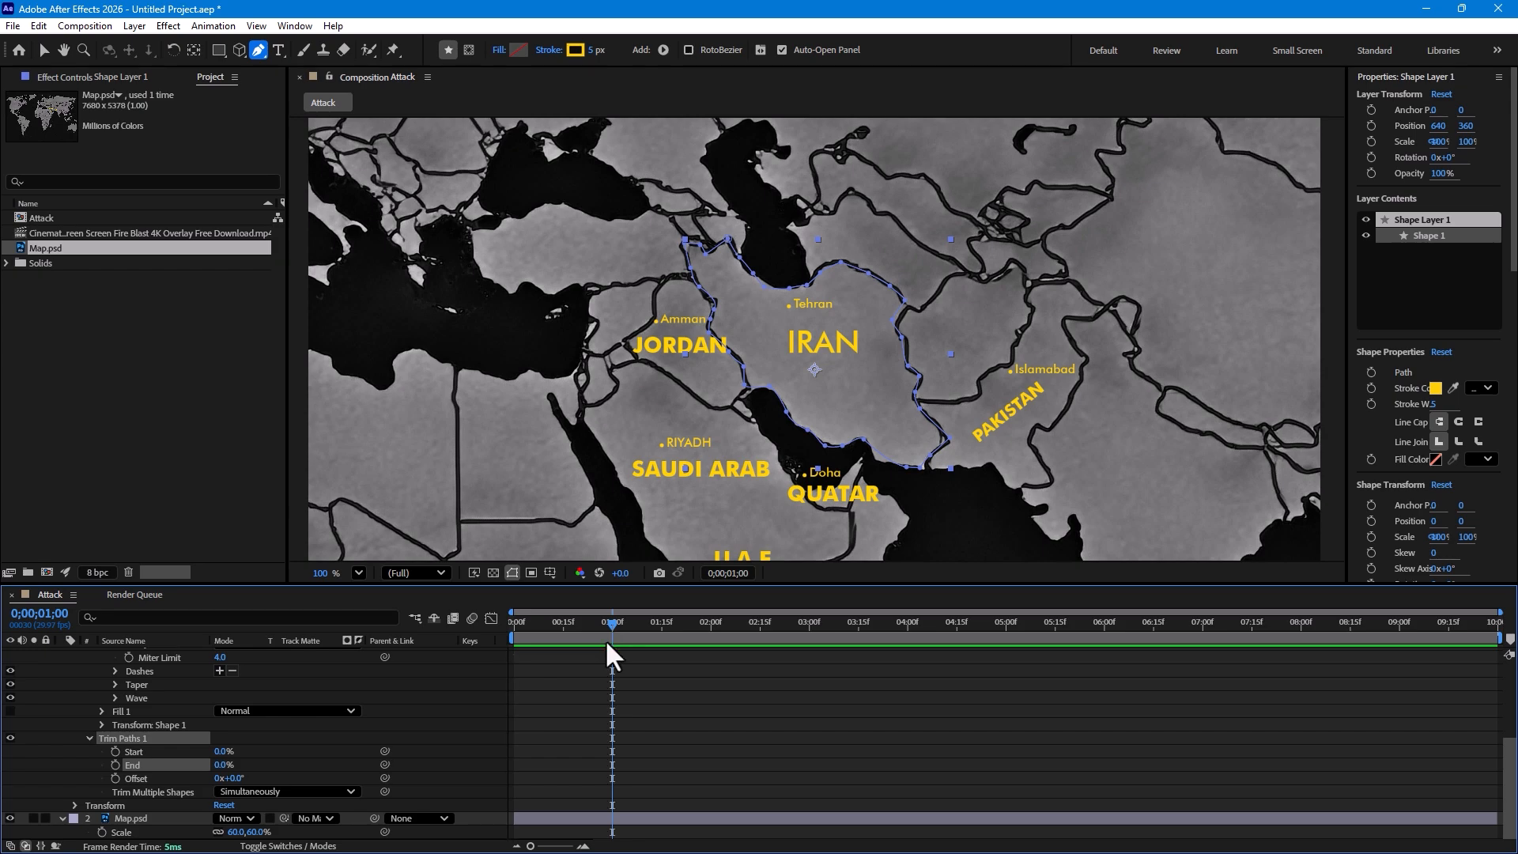
left_click(115, 766)
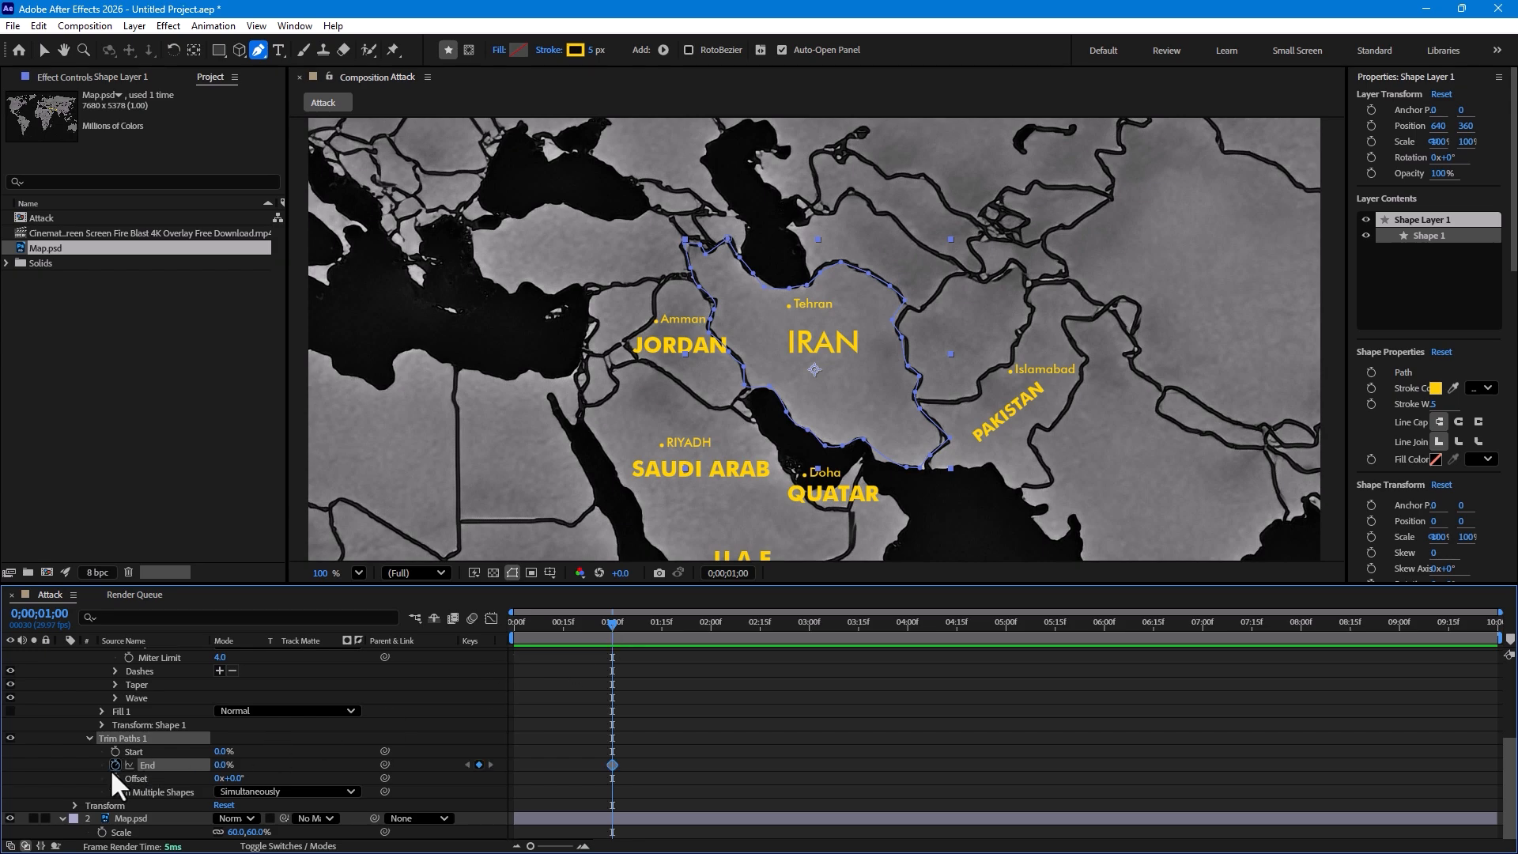
Step: Keyframe the Trim Paths End at 100% at 0;00;03;00 and scrub through the border animation to check it
left_click(809, 629)
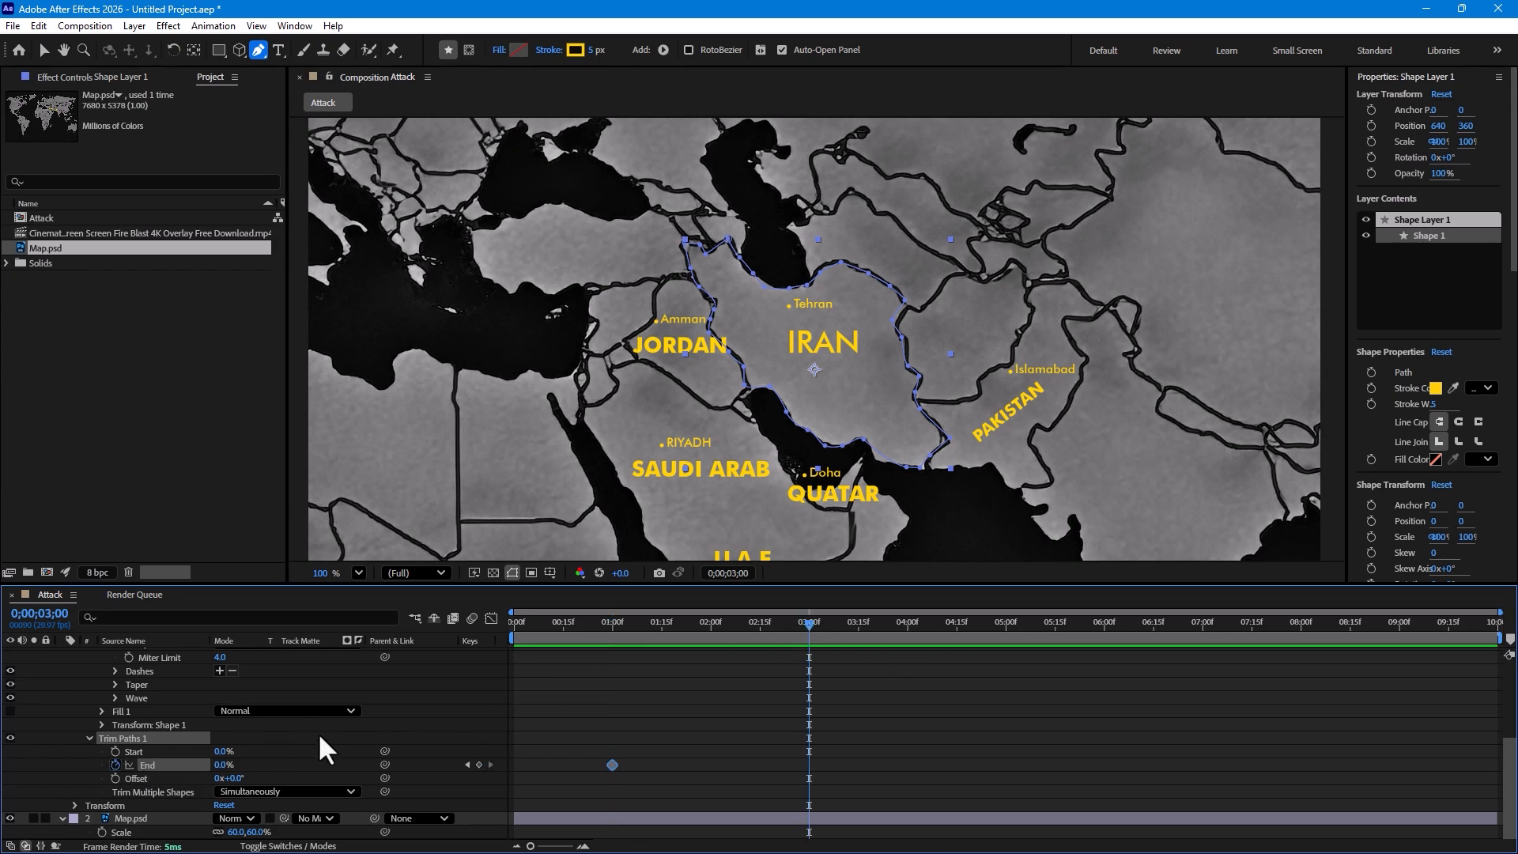
left_click_drag(228, 764, 309, 739)
left_click(589, 670)
mouse_move(604, 628)
left_mouse_down()
mouse_move(739, 629)
mouse_move(813, 596)
mouse_move(793, 625)
left_mouse_up()
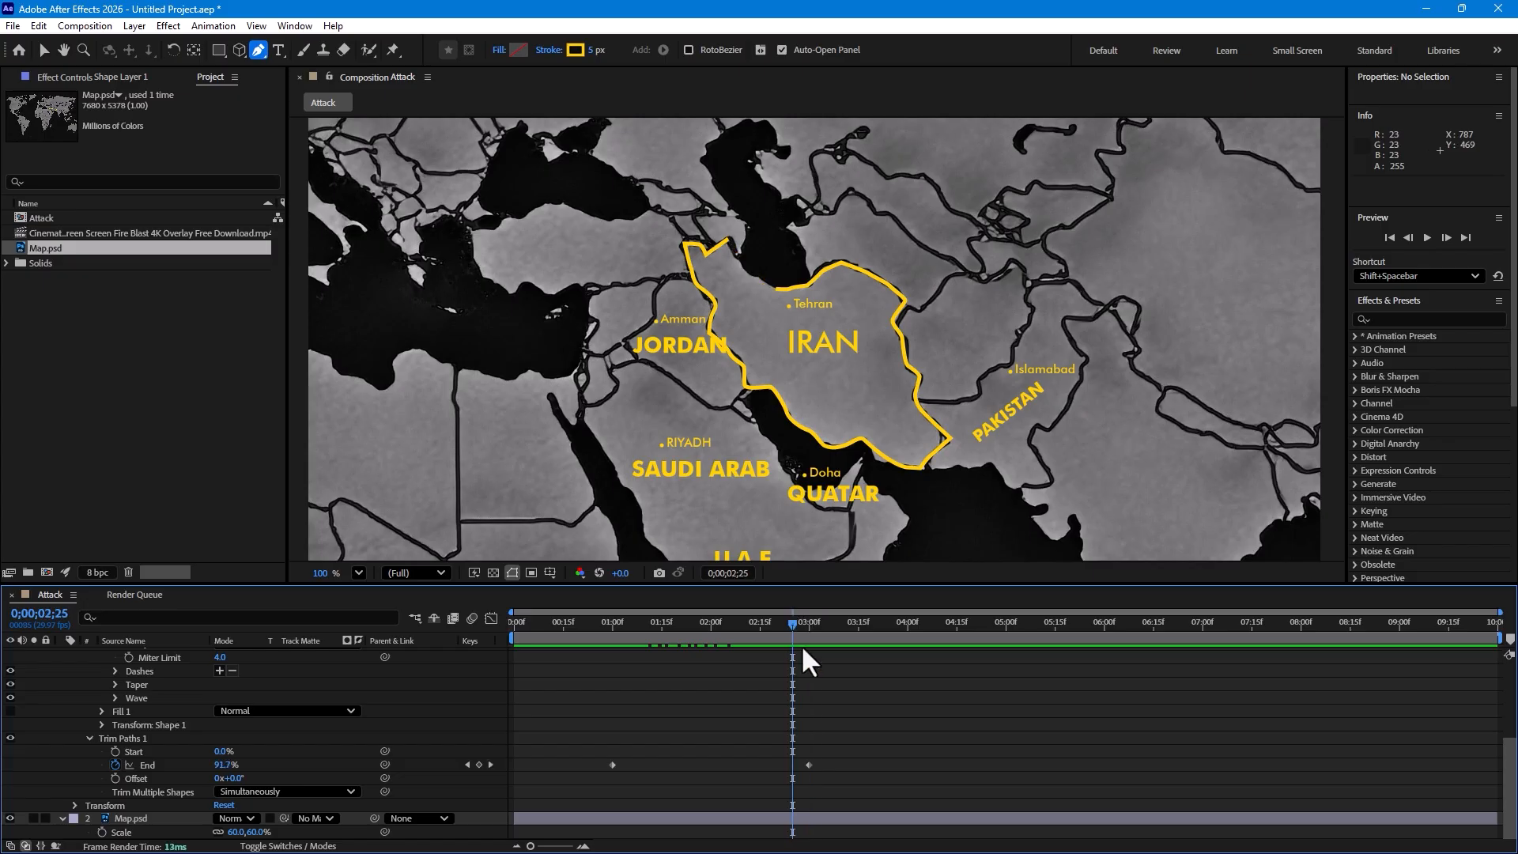
Step: Apply Easy Ease to the Trim Paths End keyframe at 3 seconds
right_click(808, 764)
mouse_move(838, 753)
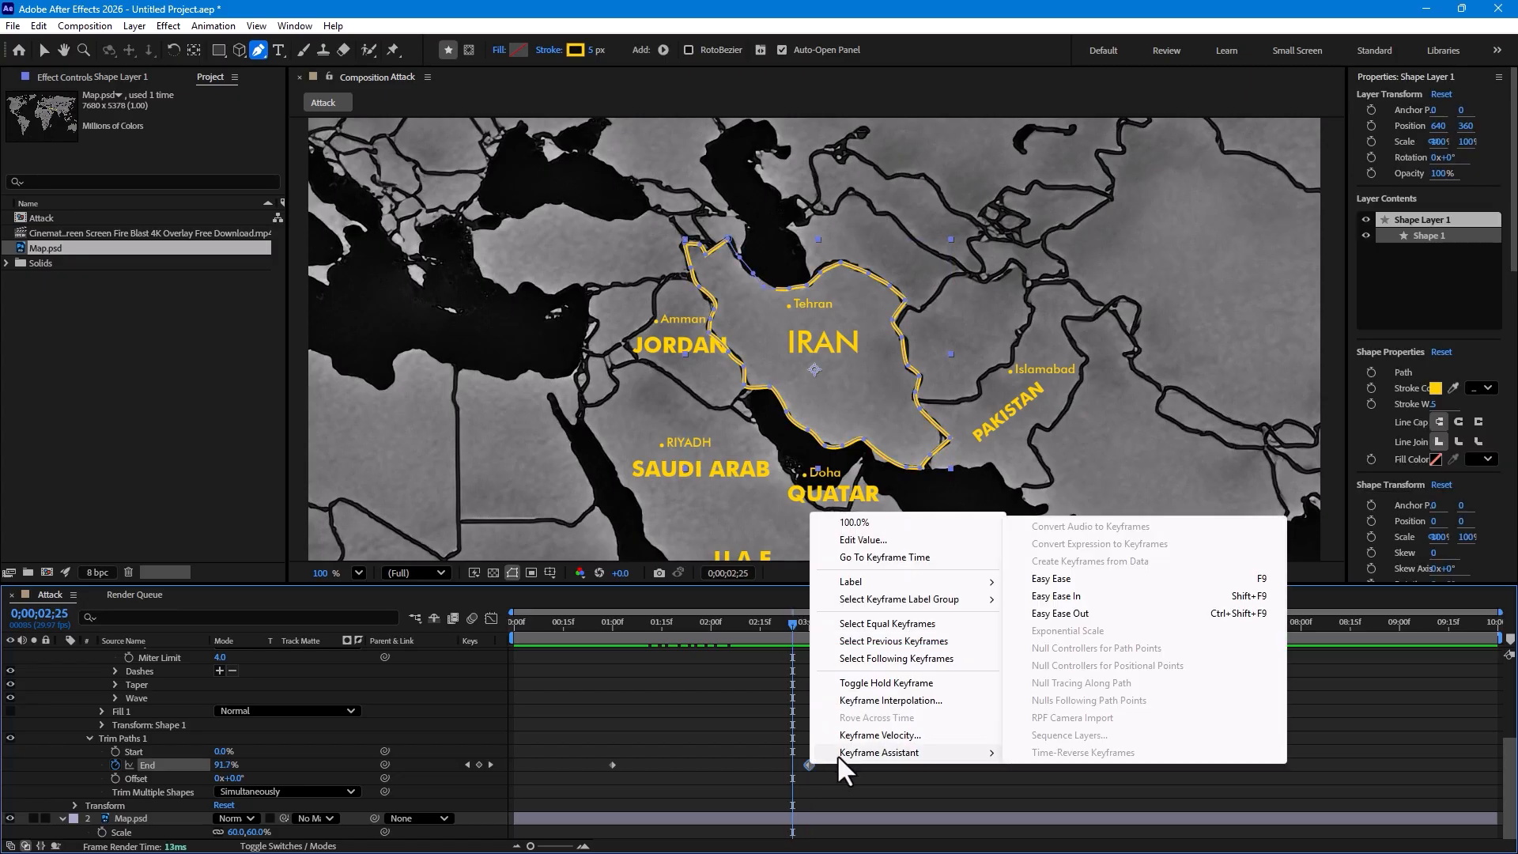
left_click(1075, 580)
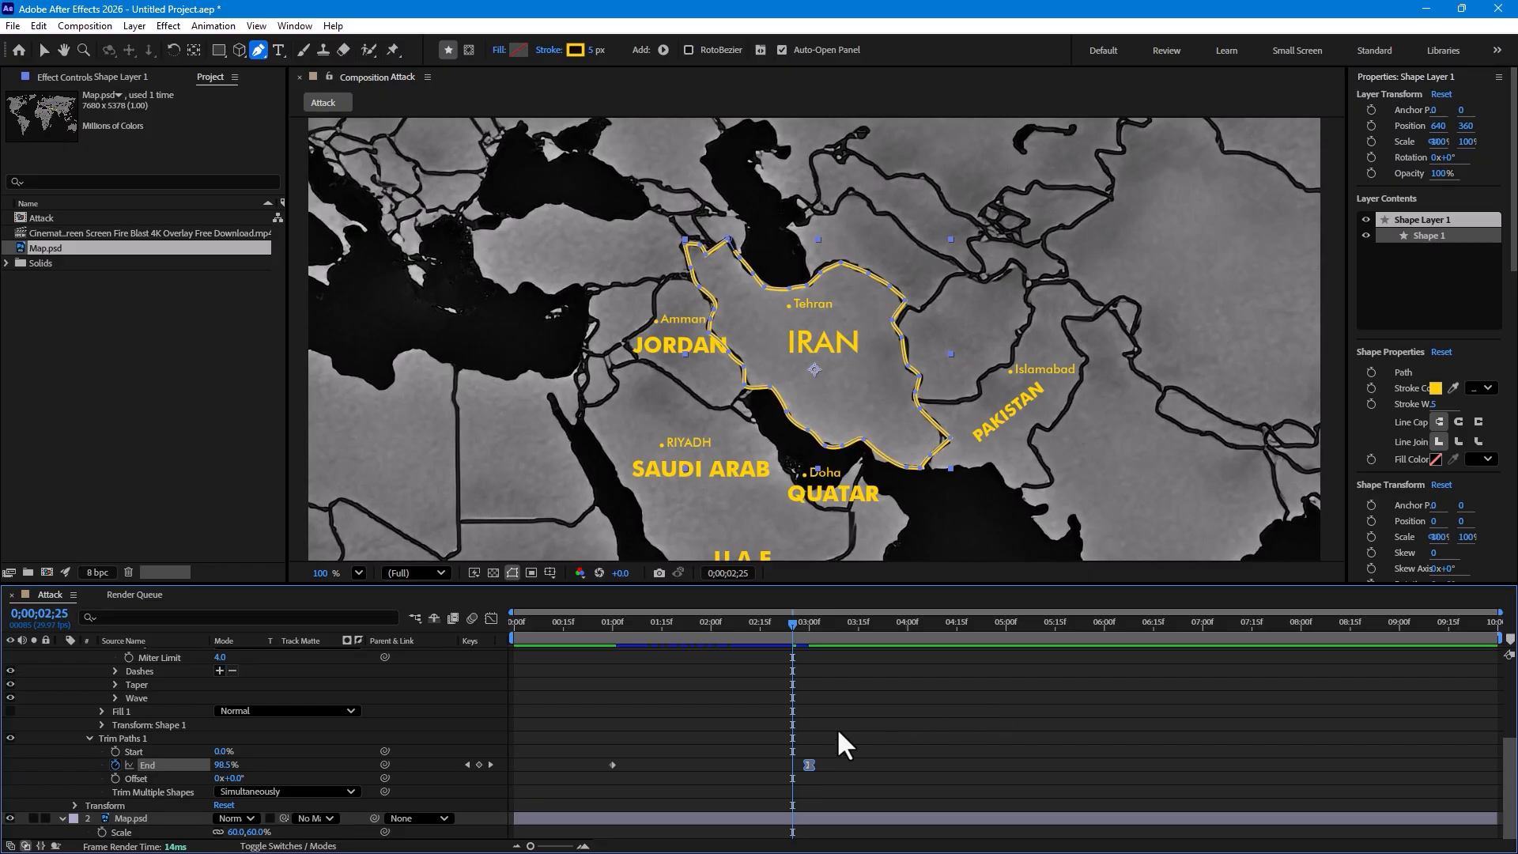
Step: Collapse the shape layer's properties and rename the layer Border
scroll(111, 709, "up", 4)
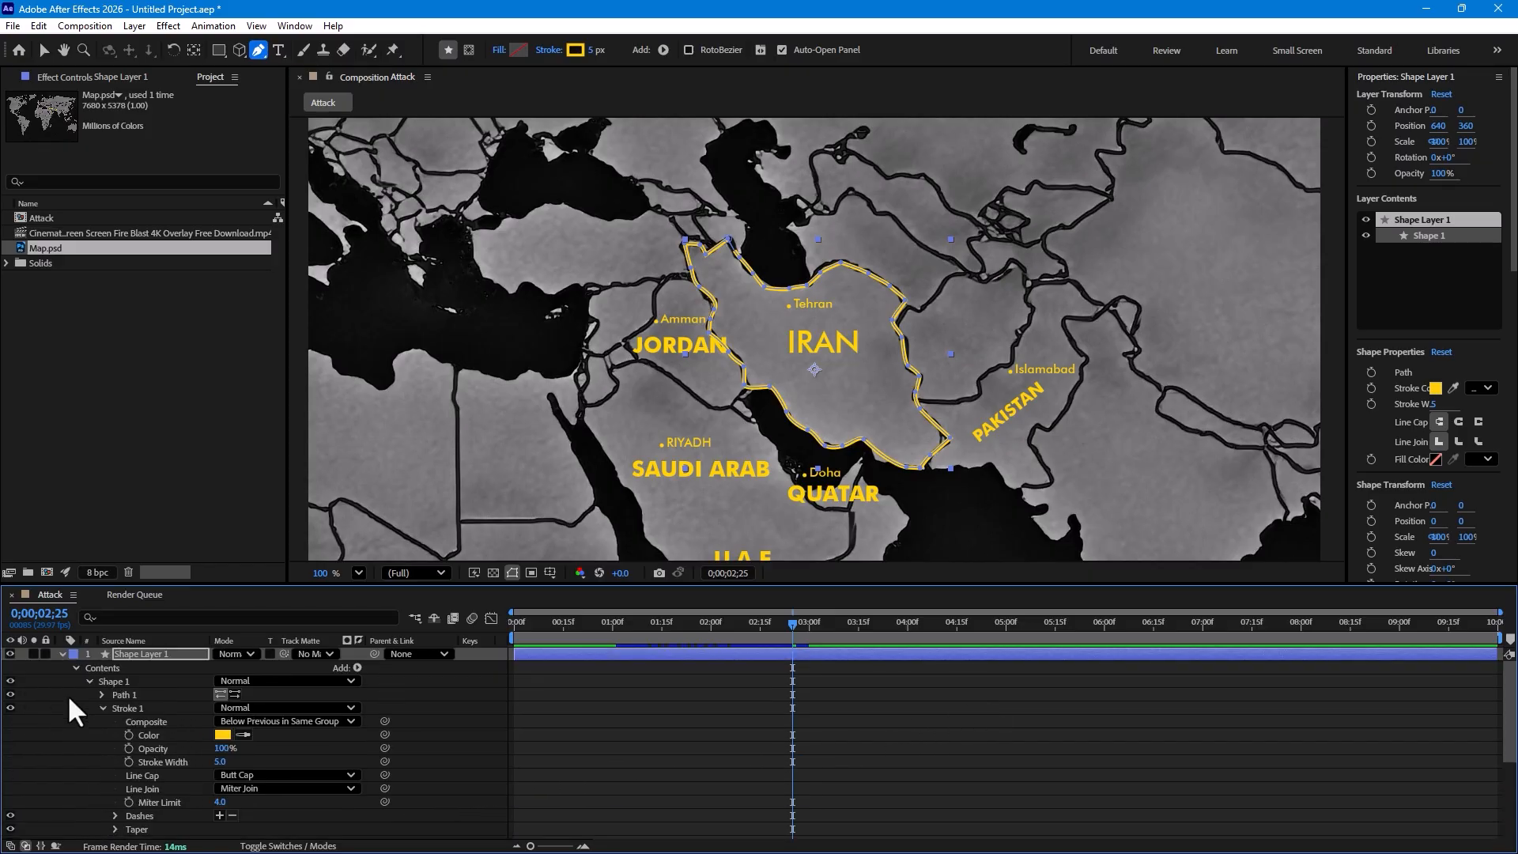
left_click(62, 653)
left_click(295, 719)
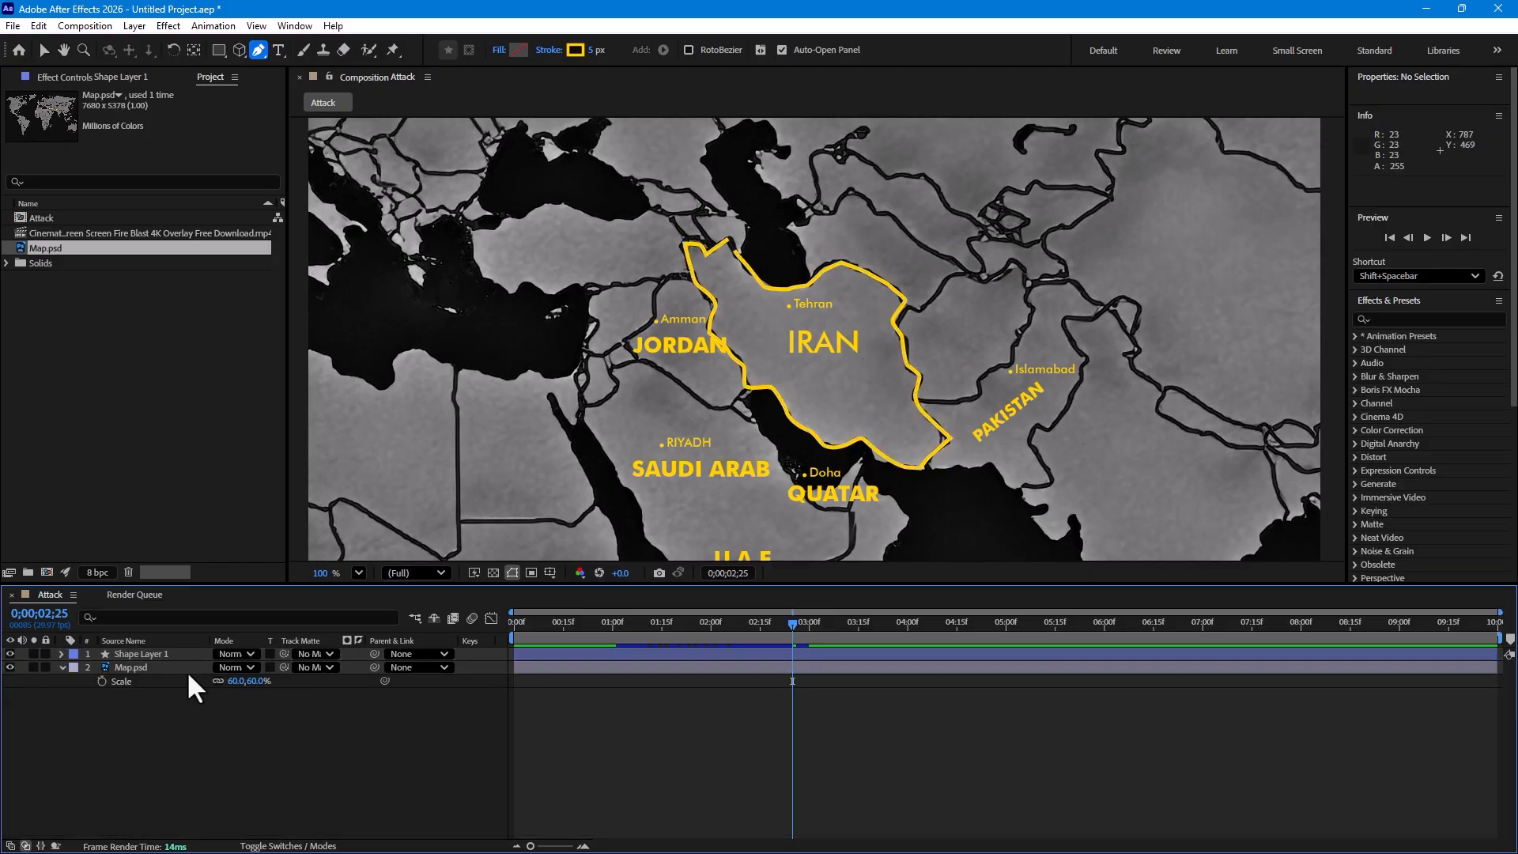
right_click(133, 654)
left_click(198, 586)
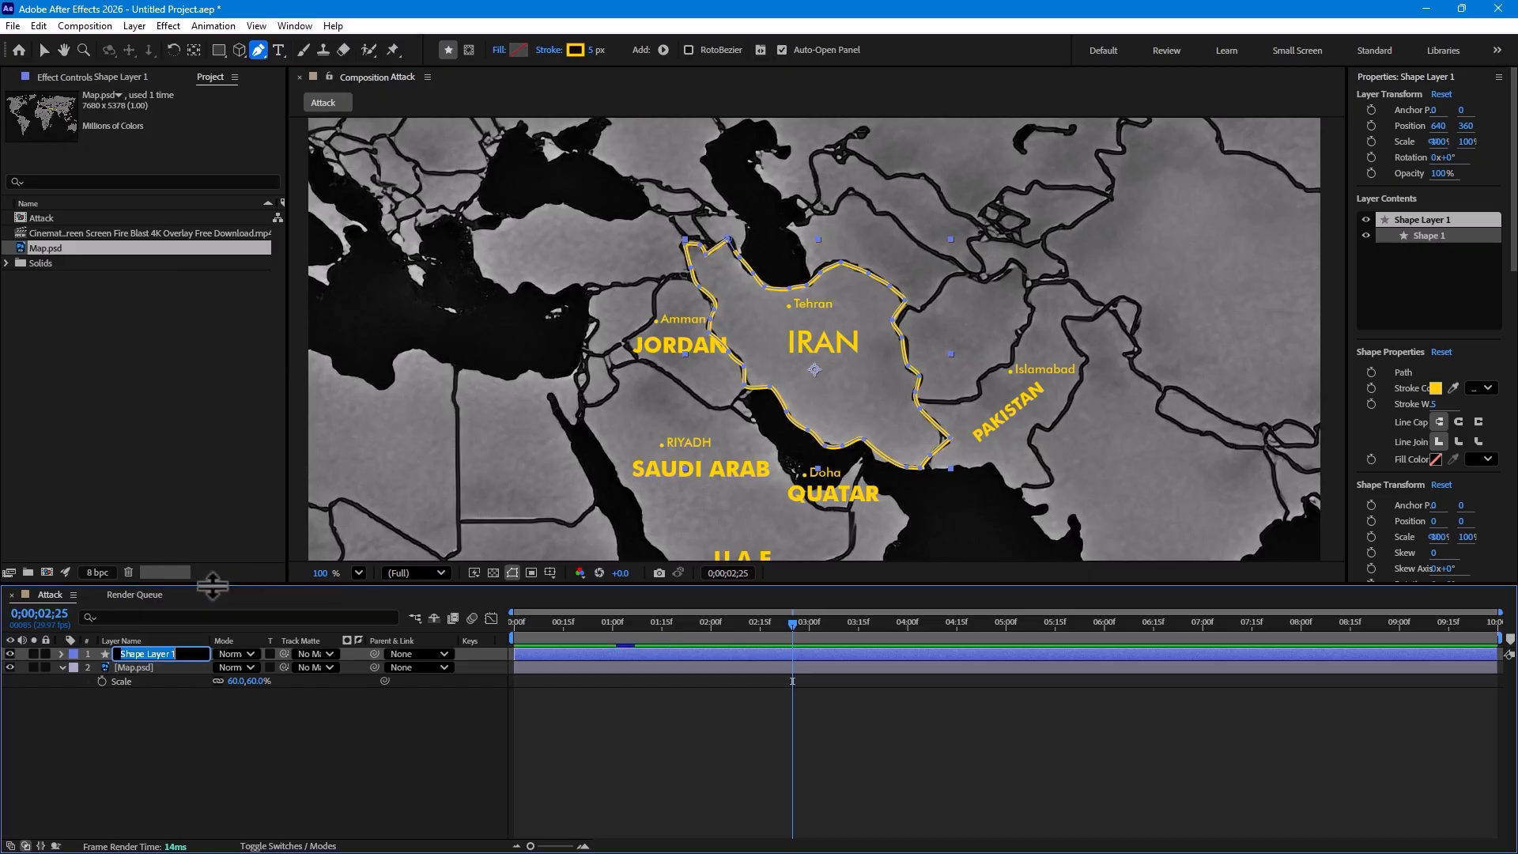
type("BNrder")
key("Return")
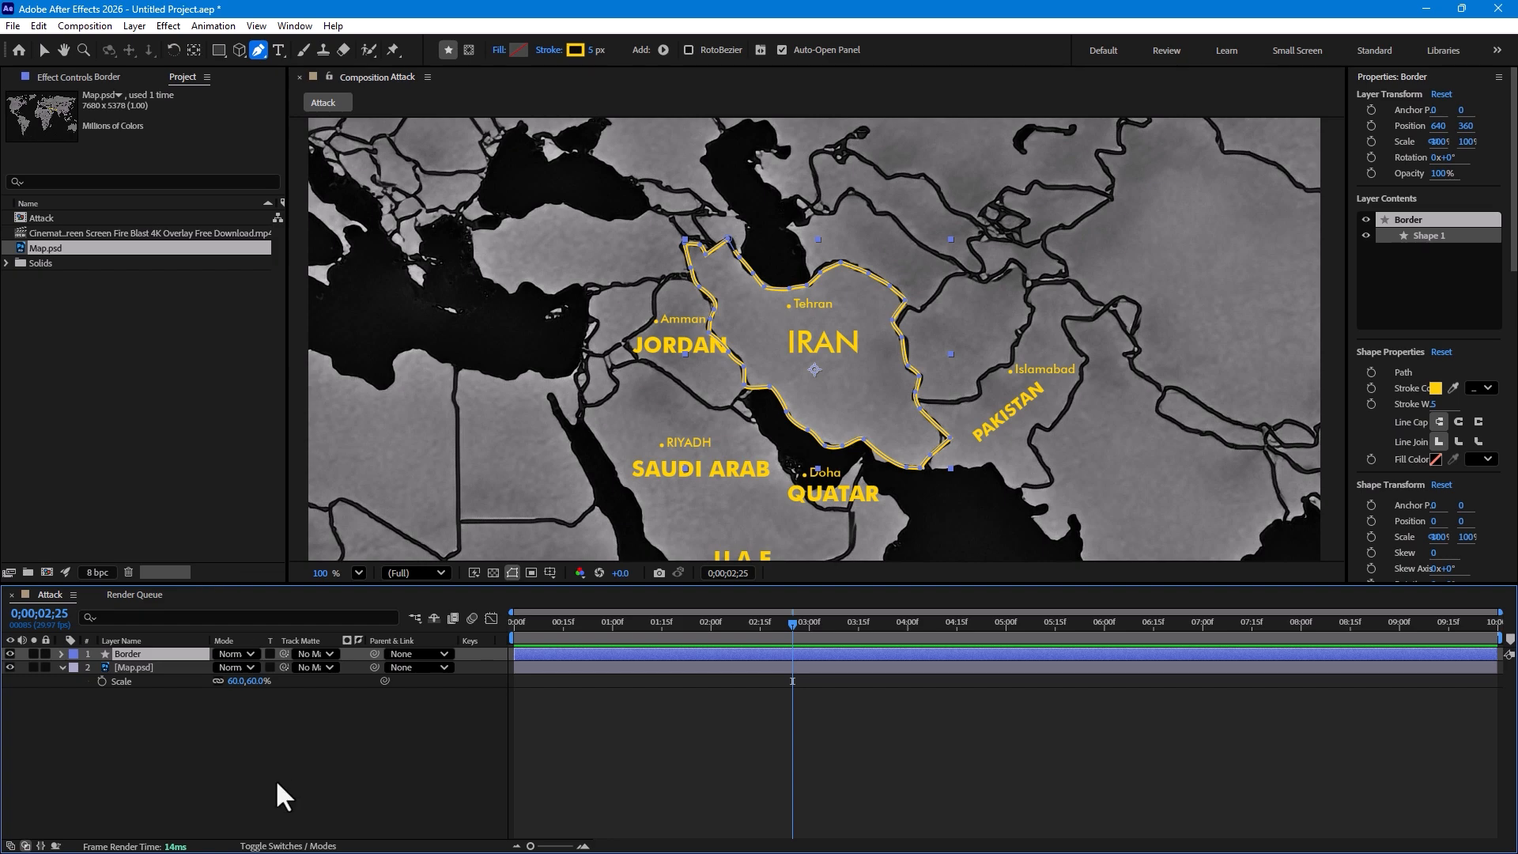
left_click(278, 794)
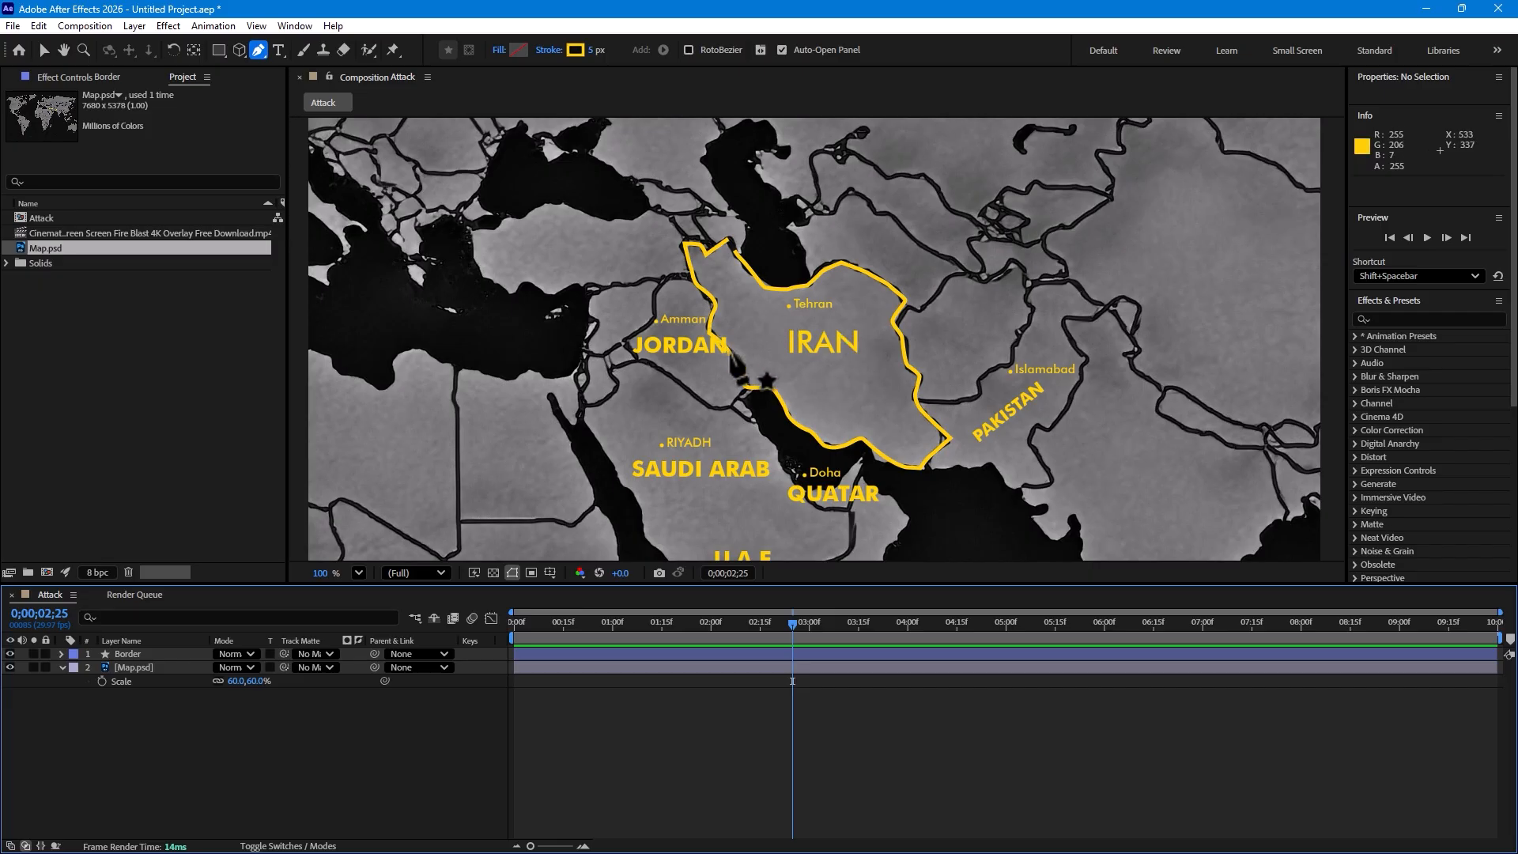
Step: Create a new solid layer named Missile Line
right_click(232, 764)
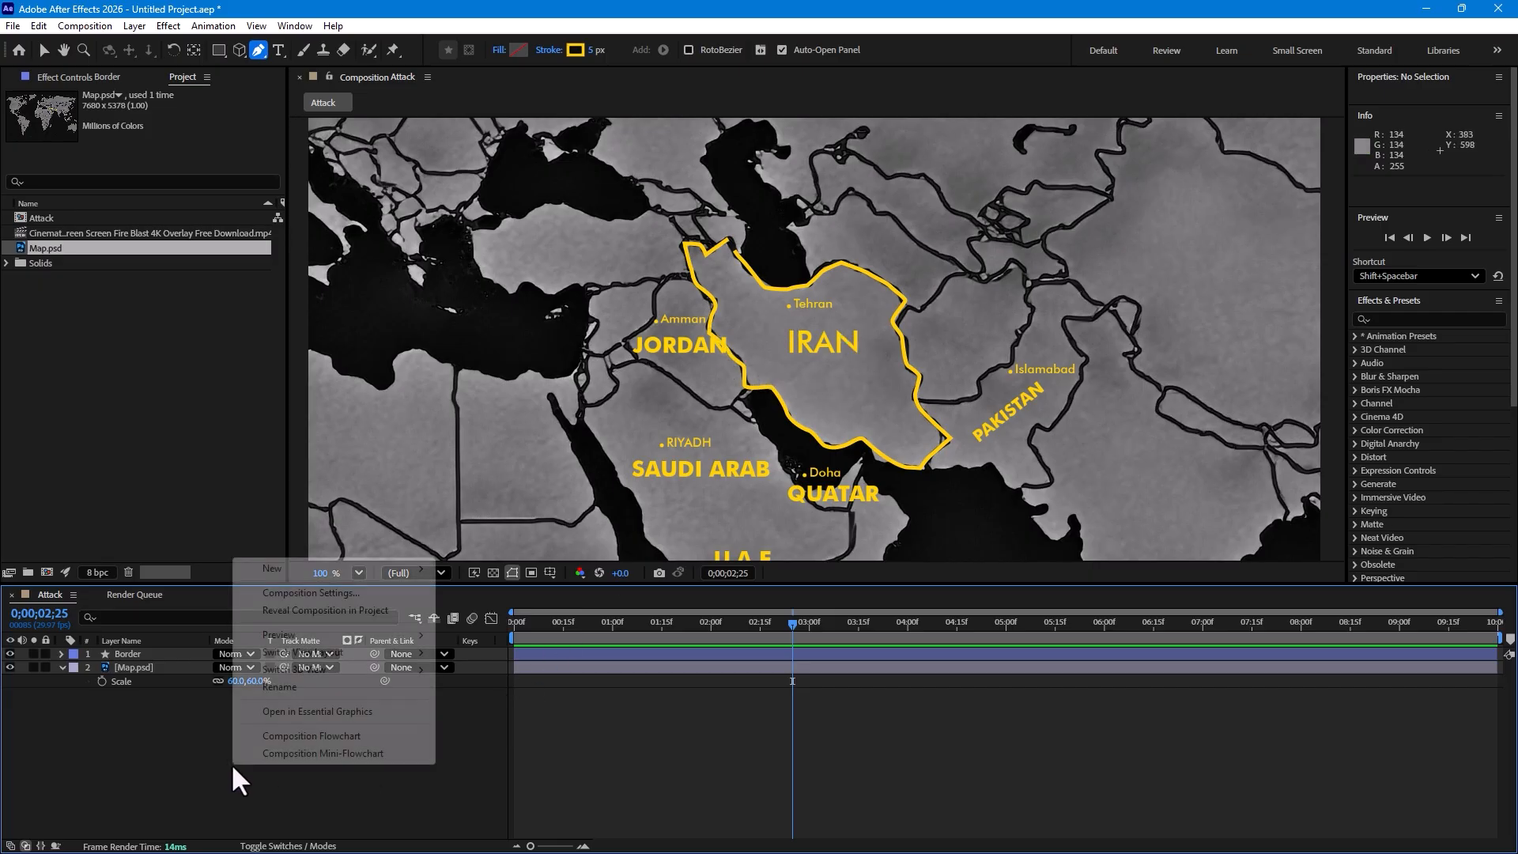
mouse_move(310, 574)
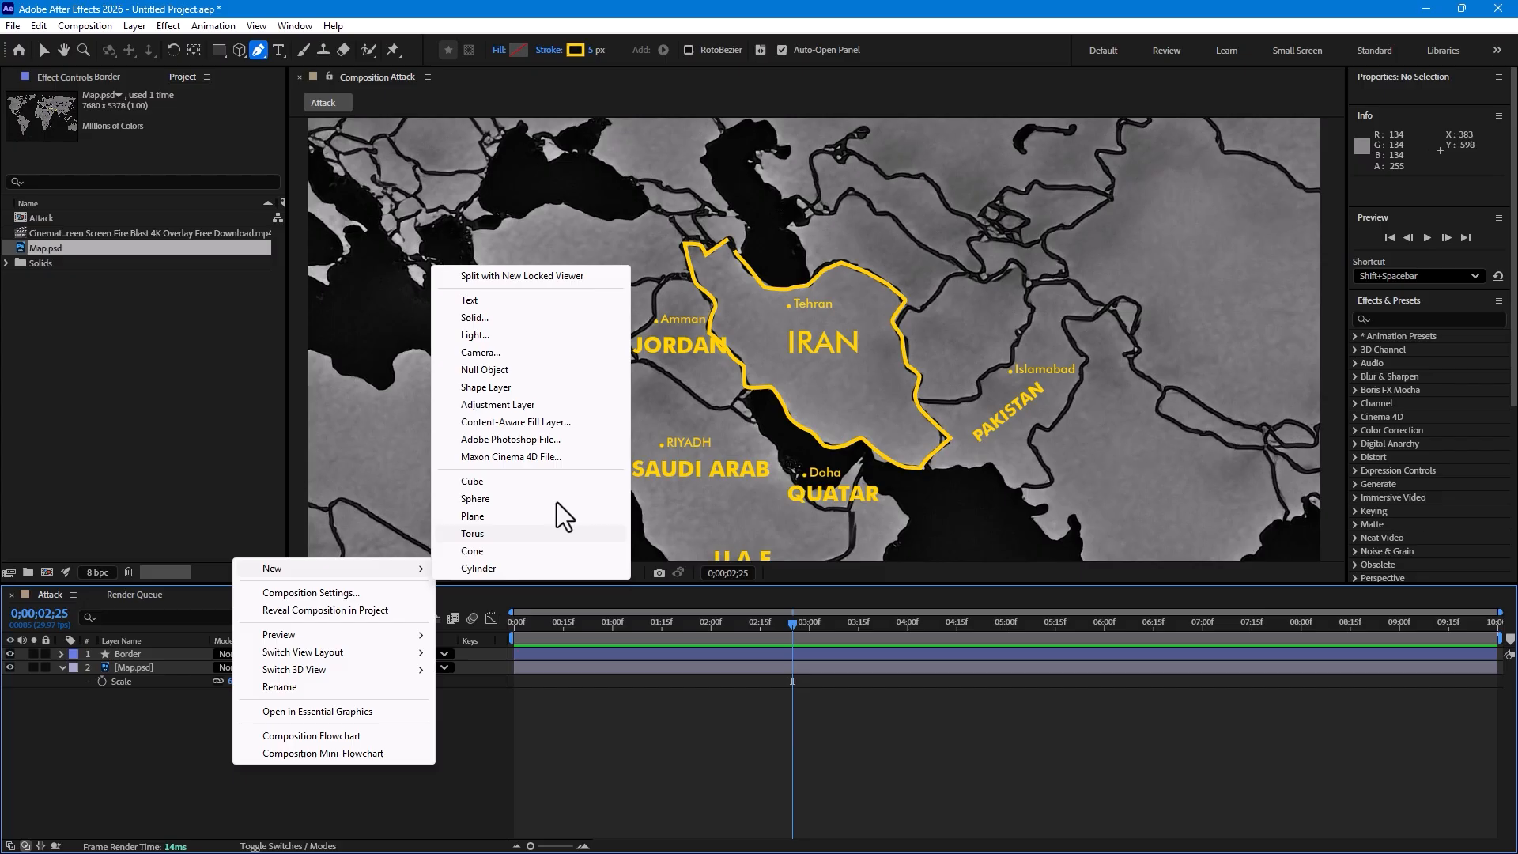
left_click(514, 319)
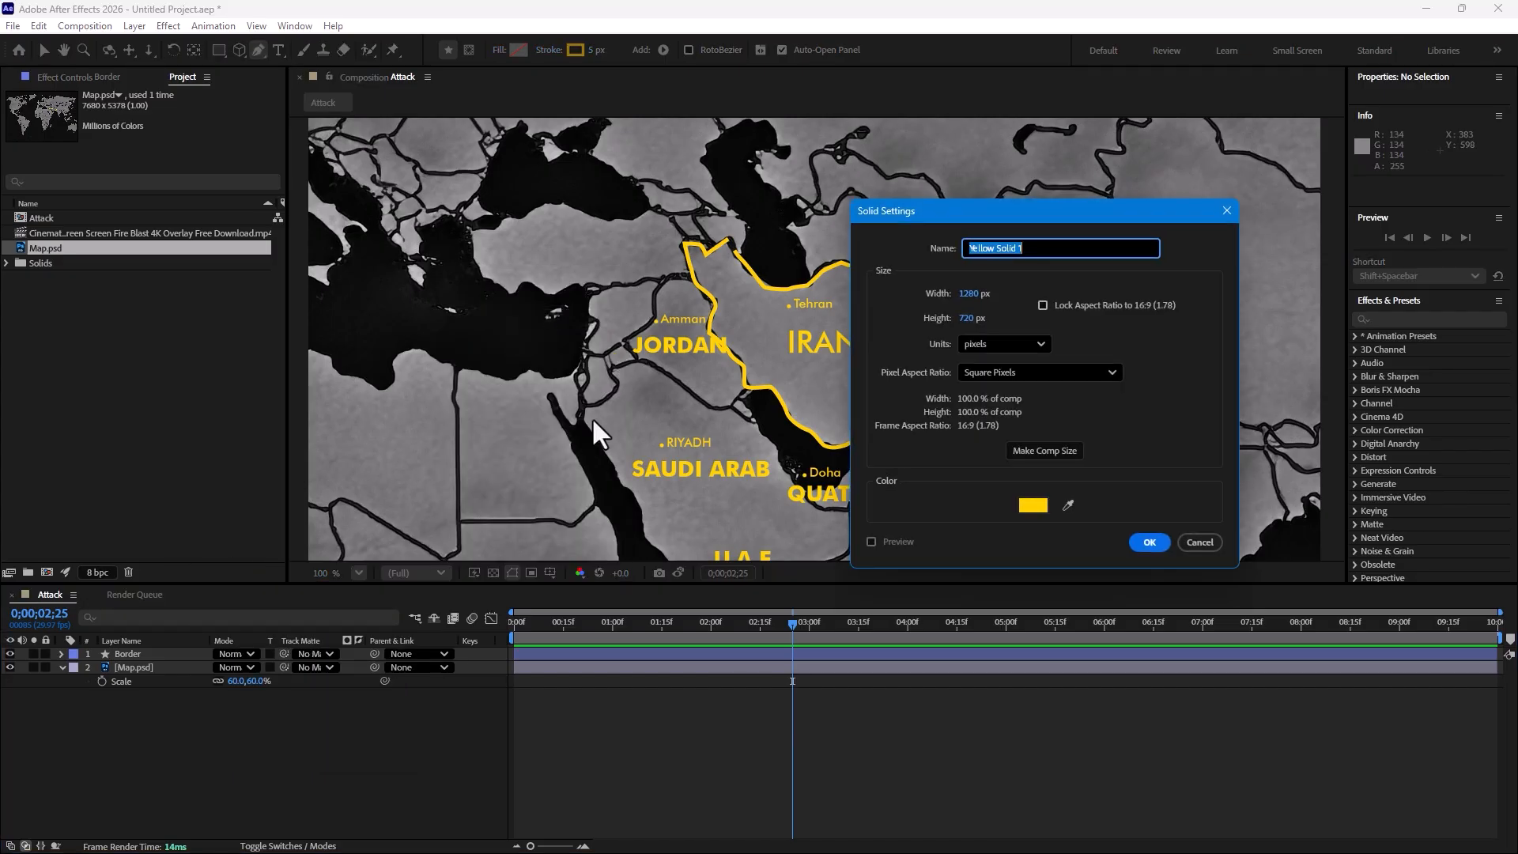
type("Missile Line")
left_click(1149, 541)
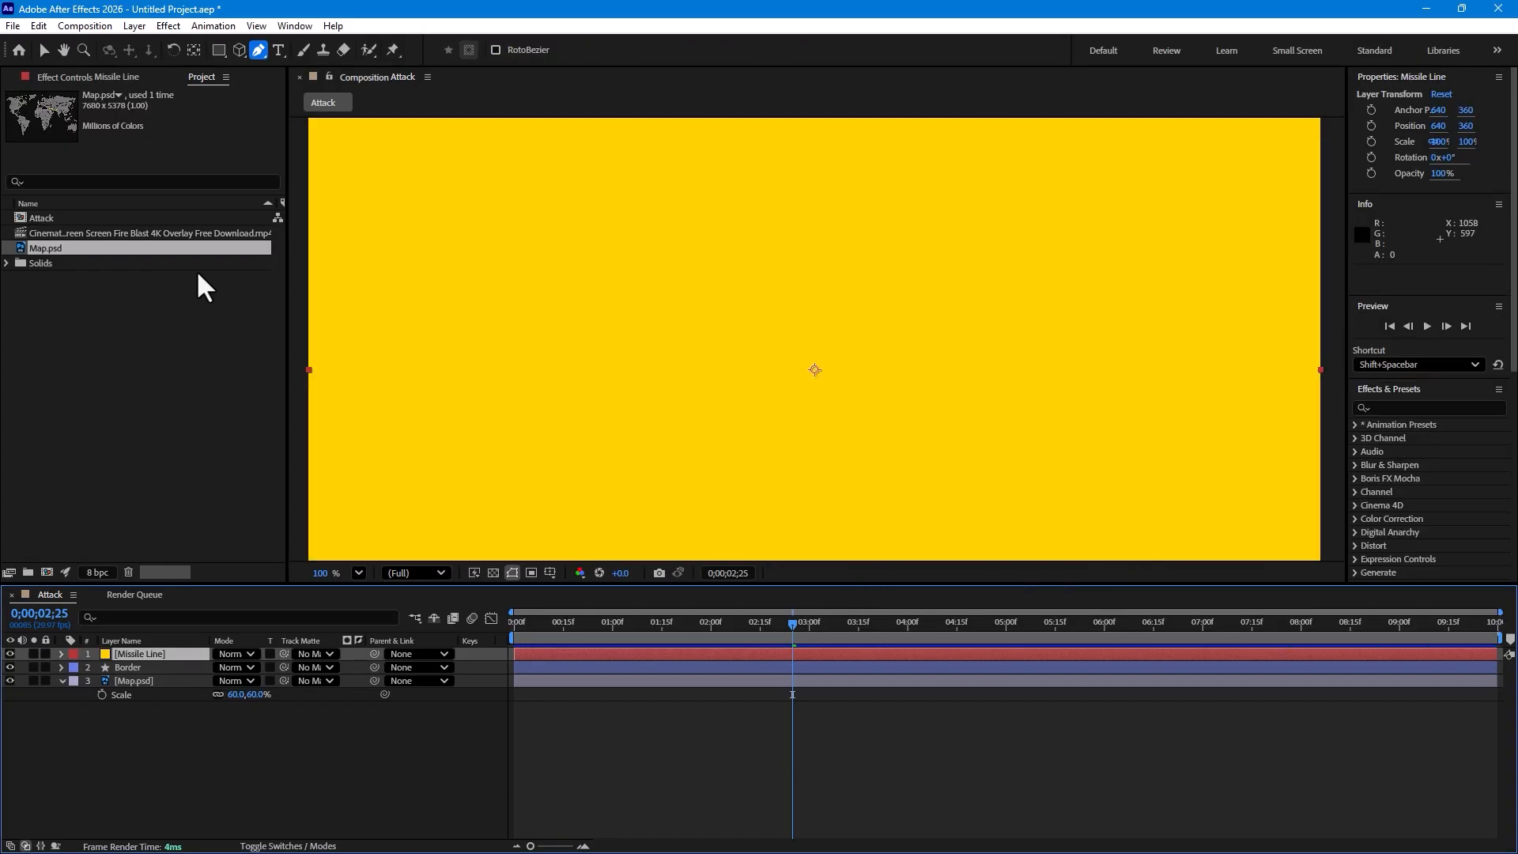
Step: Apply the Video Copilot Saber effect to the Missile Line solid
left_click(169, 26)
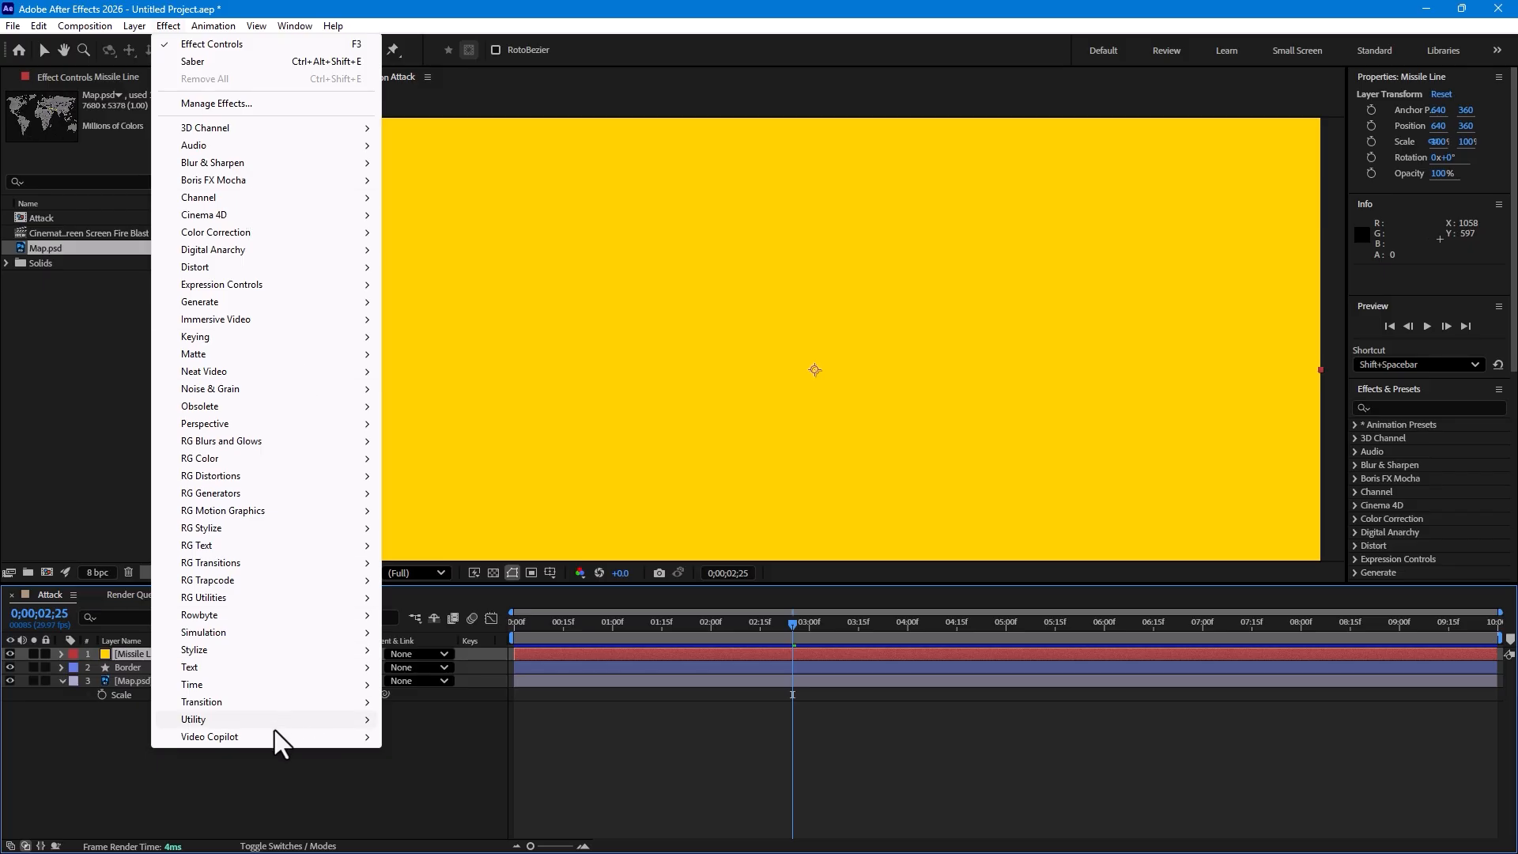
mouse_move(273, 737)
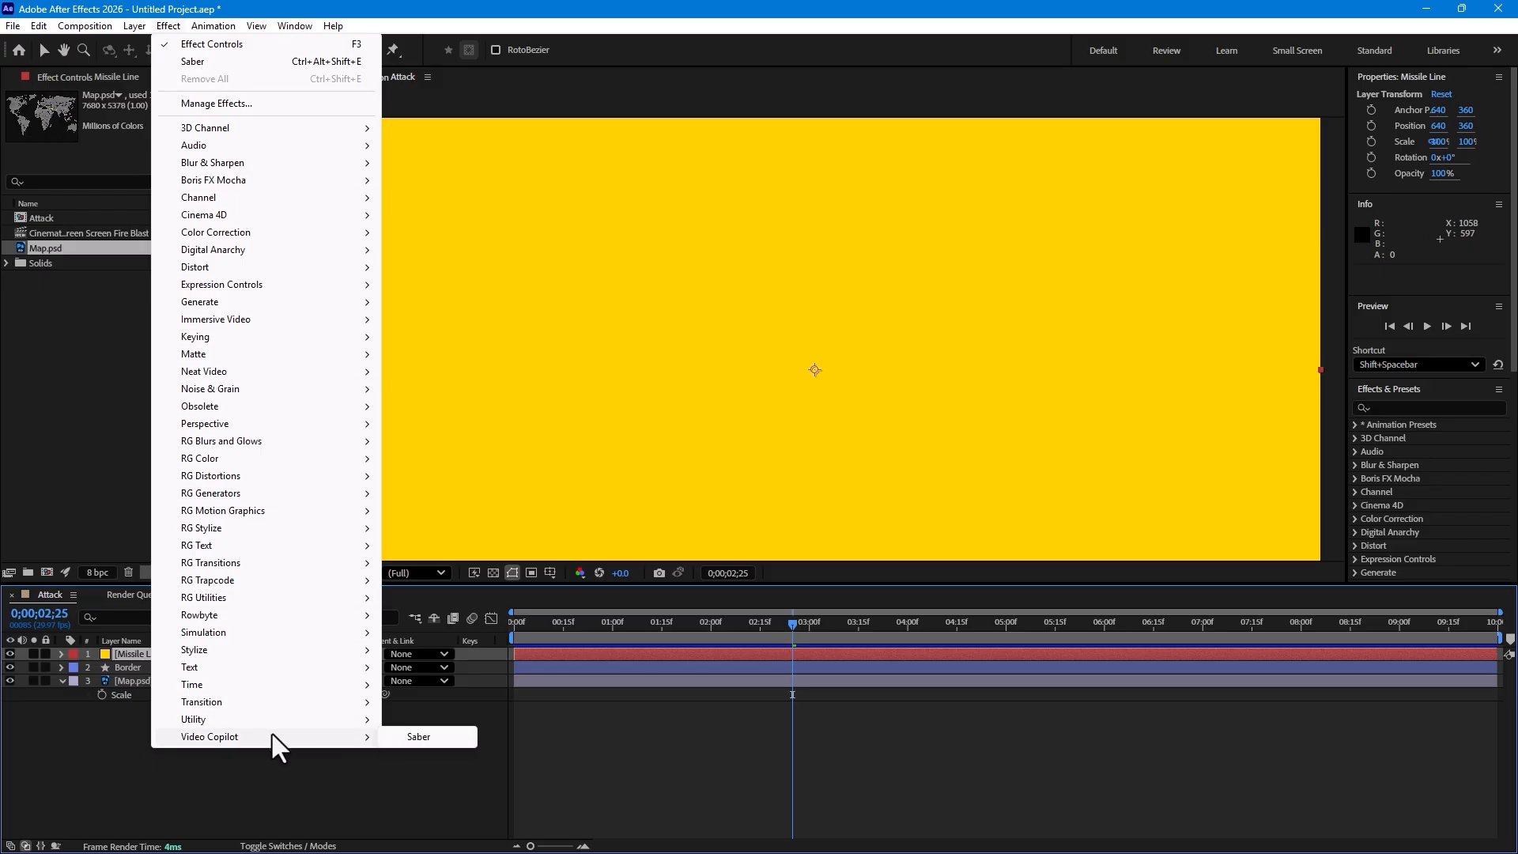
left_click(405, 732)
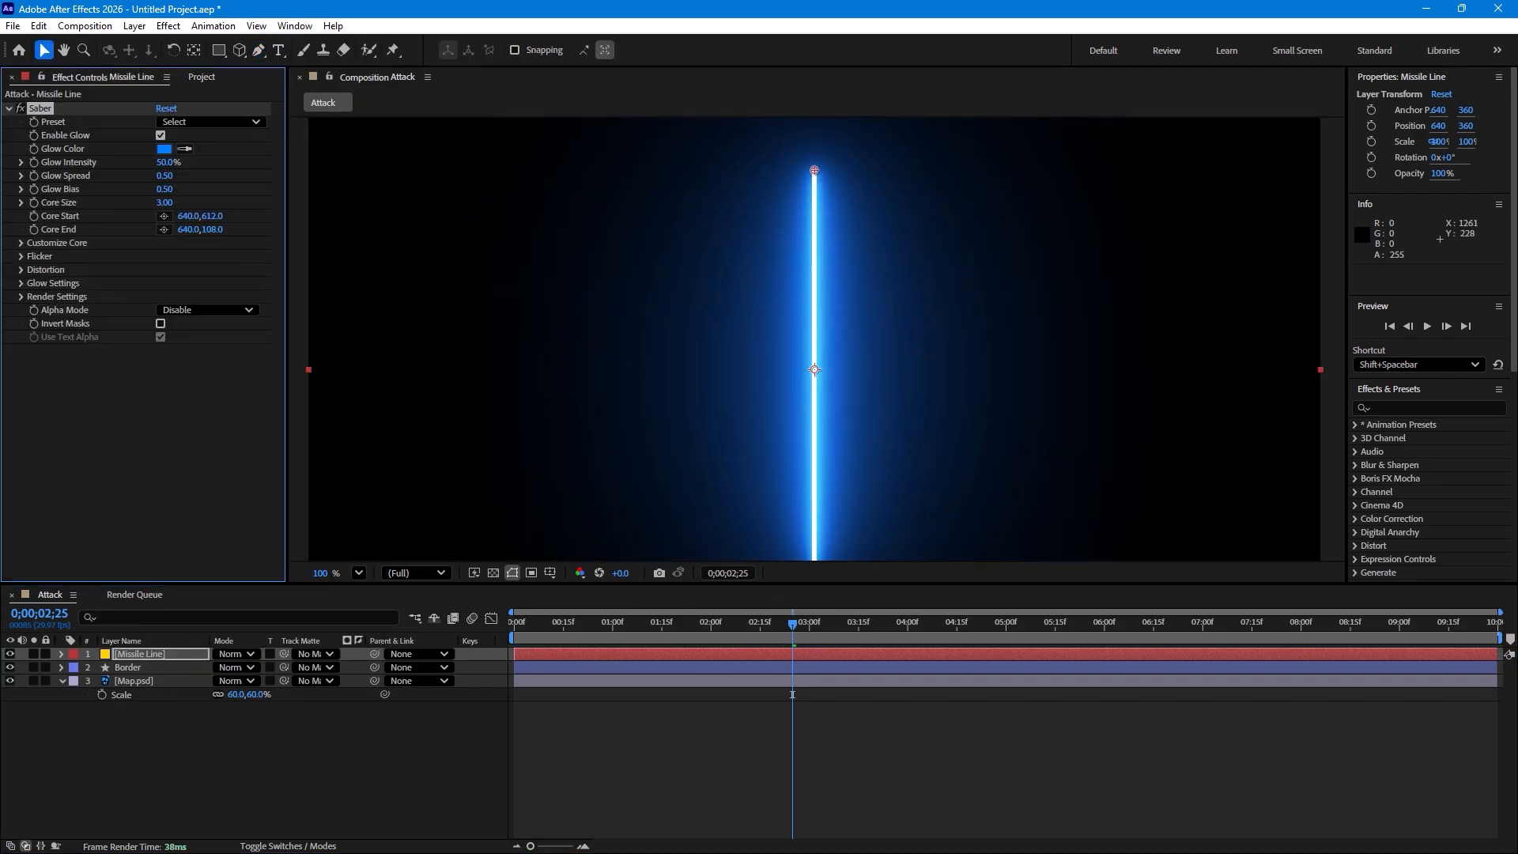
left_click_drag(1517, 111, 840, 2)
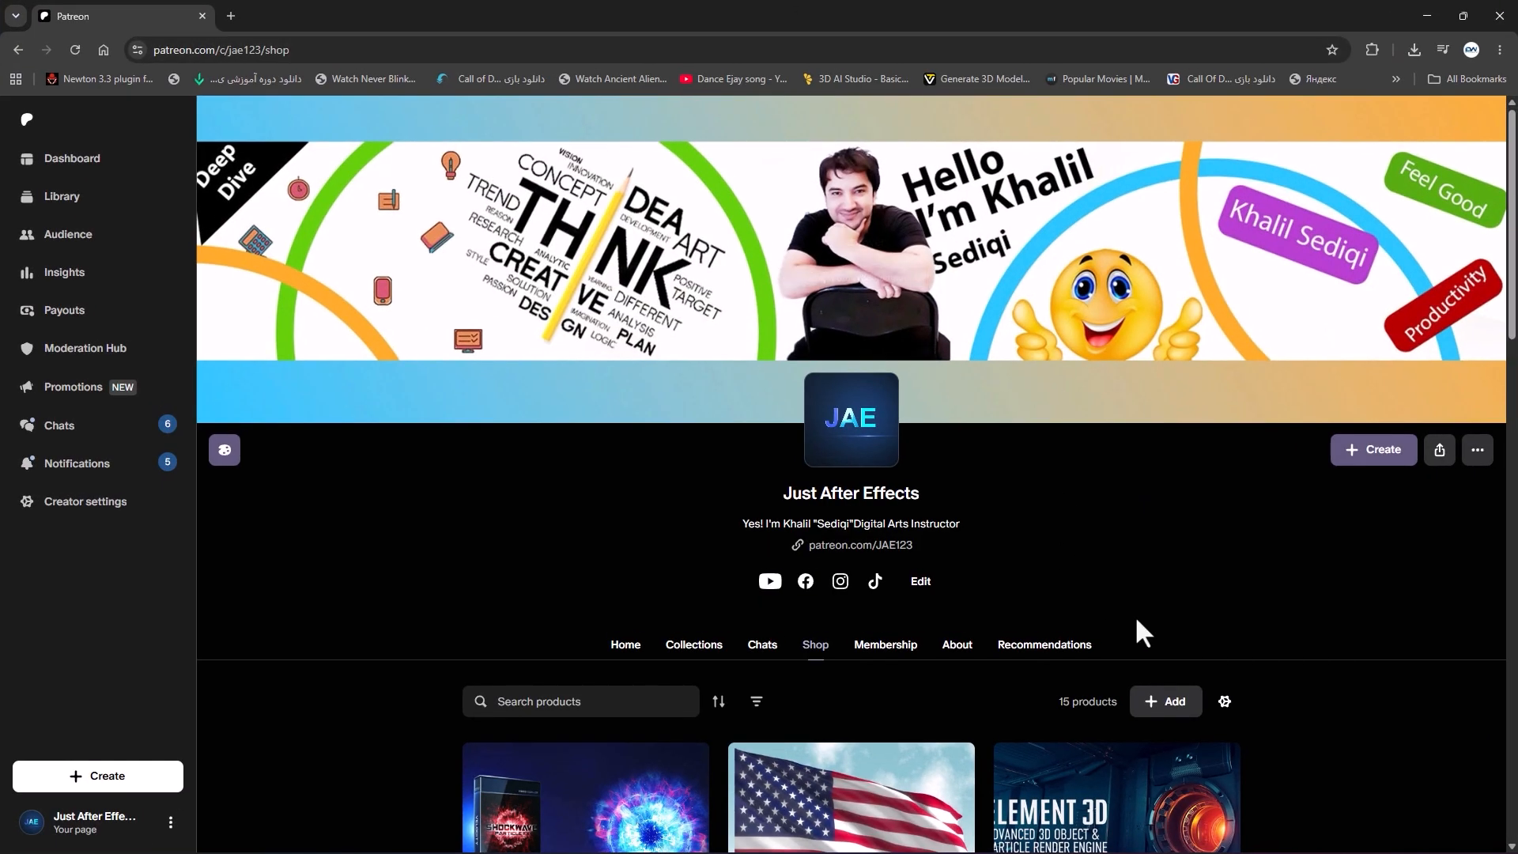
Step: Browse the product listings in the Just After Effects Patreon shop
scroll(1212, 553, "down", 6)
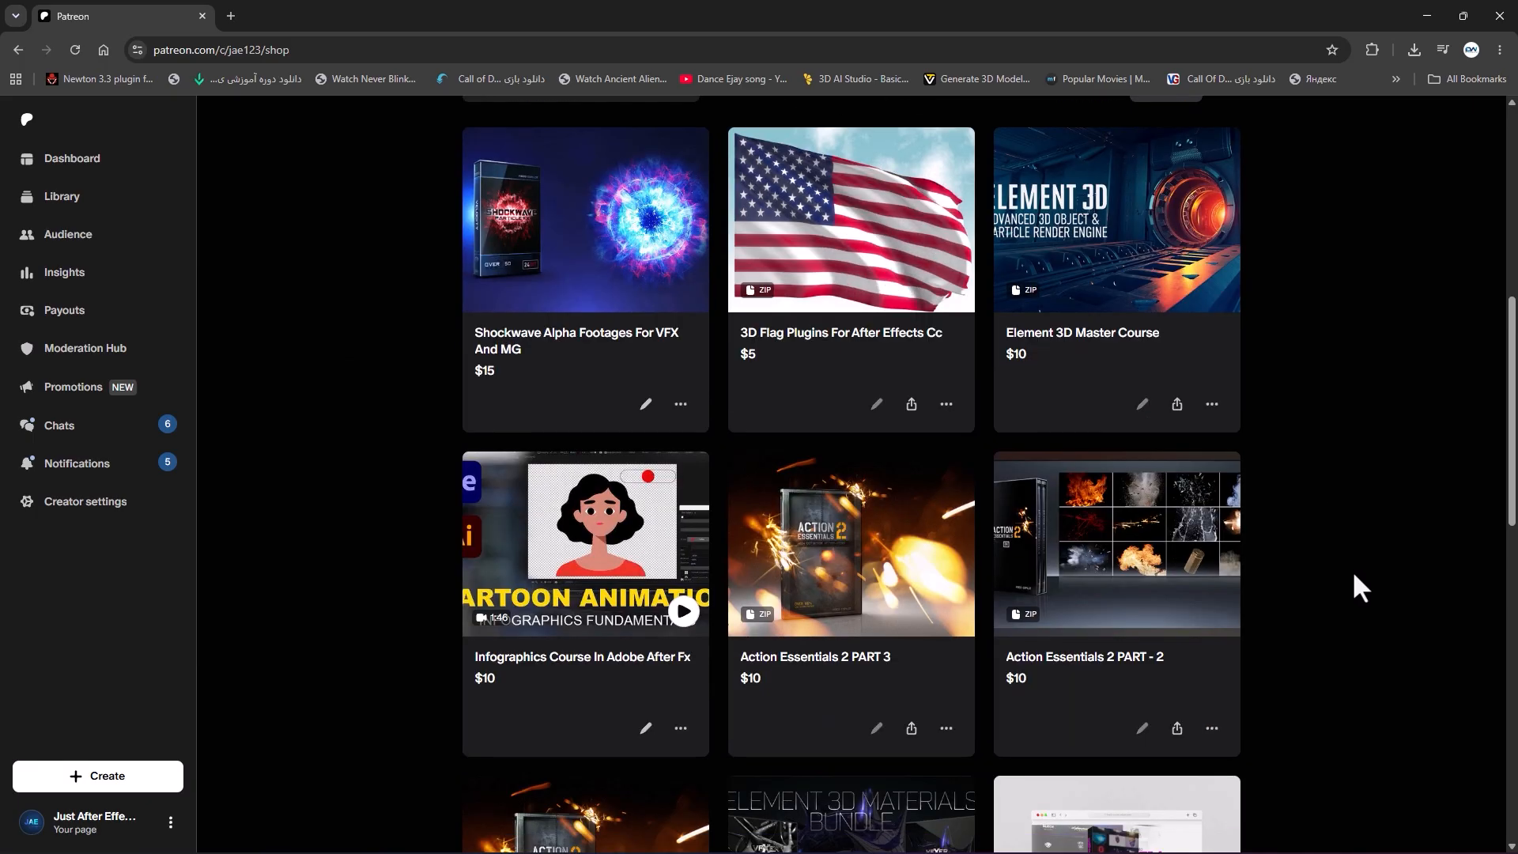
scroll(1361, 542, "down", 10)
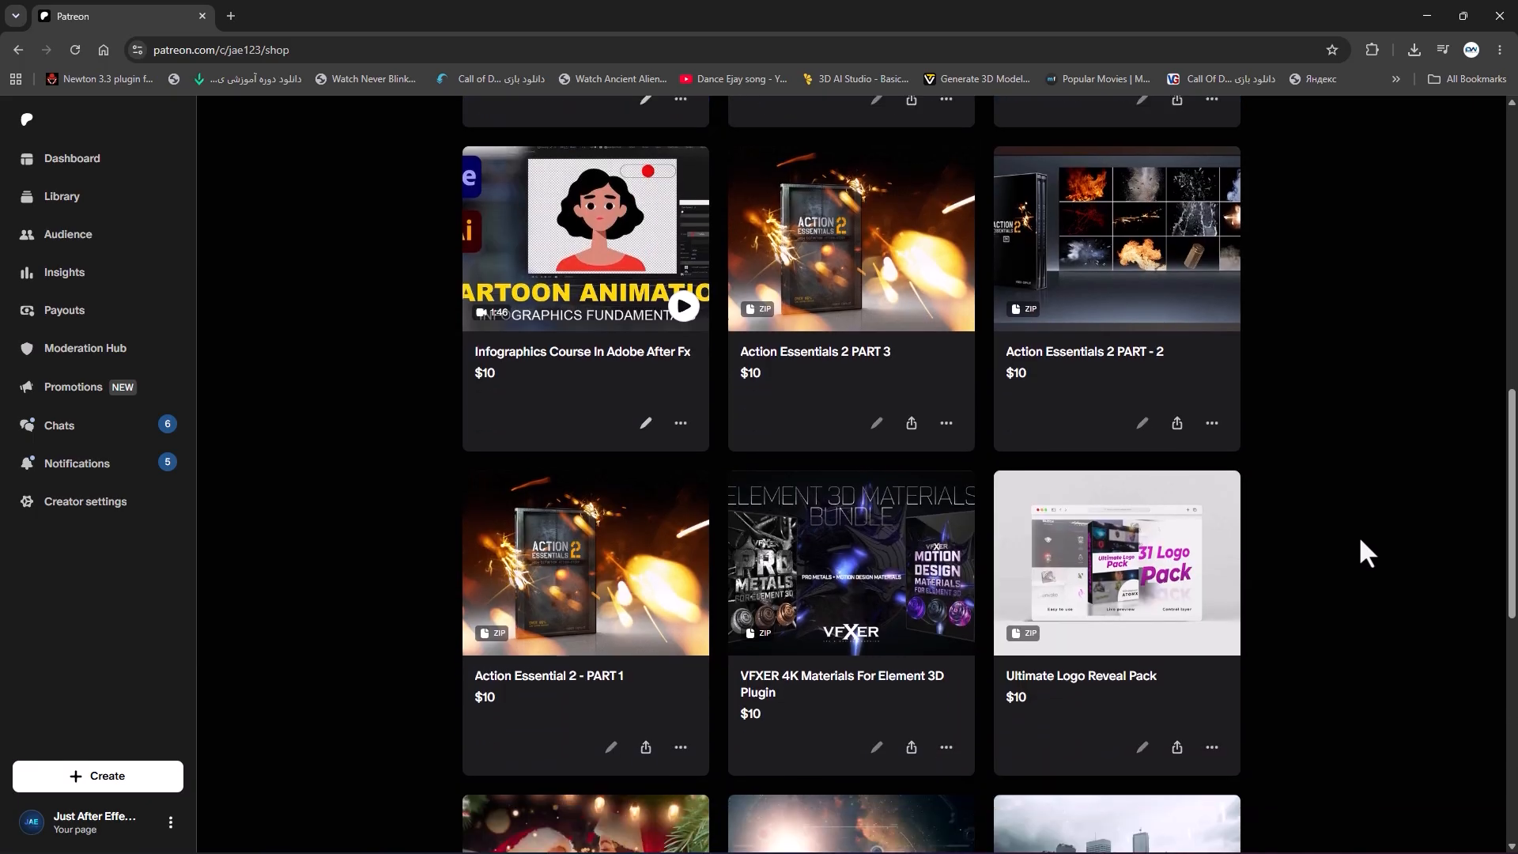
scroll(1360, 540, "down", 3)
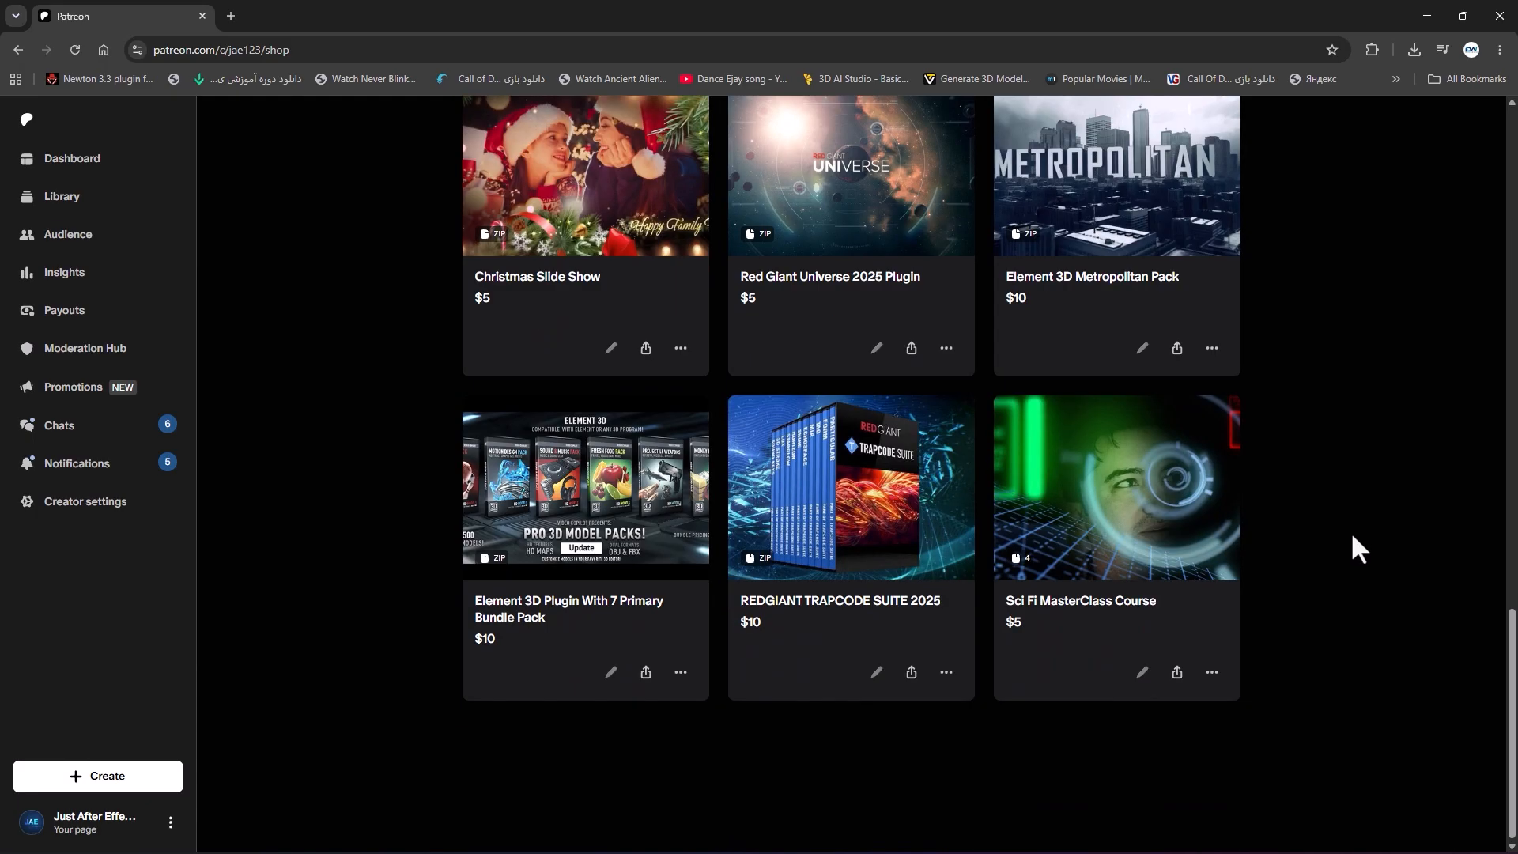
scroll(1354, 513, "up", 17)
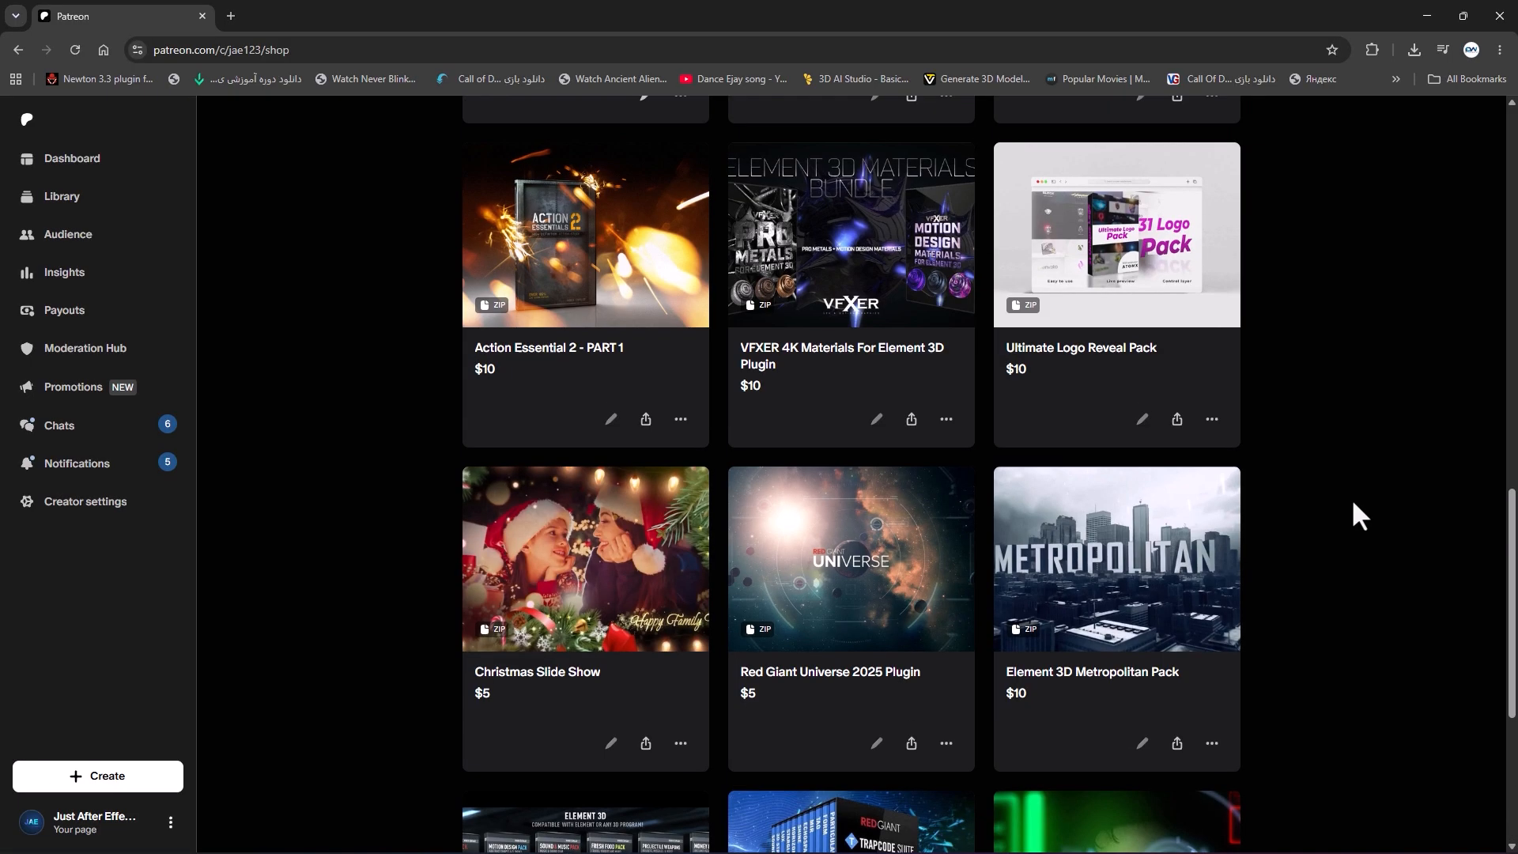
scroll(1353, 494, "down", 17)
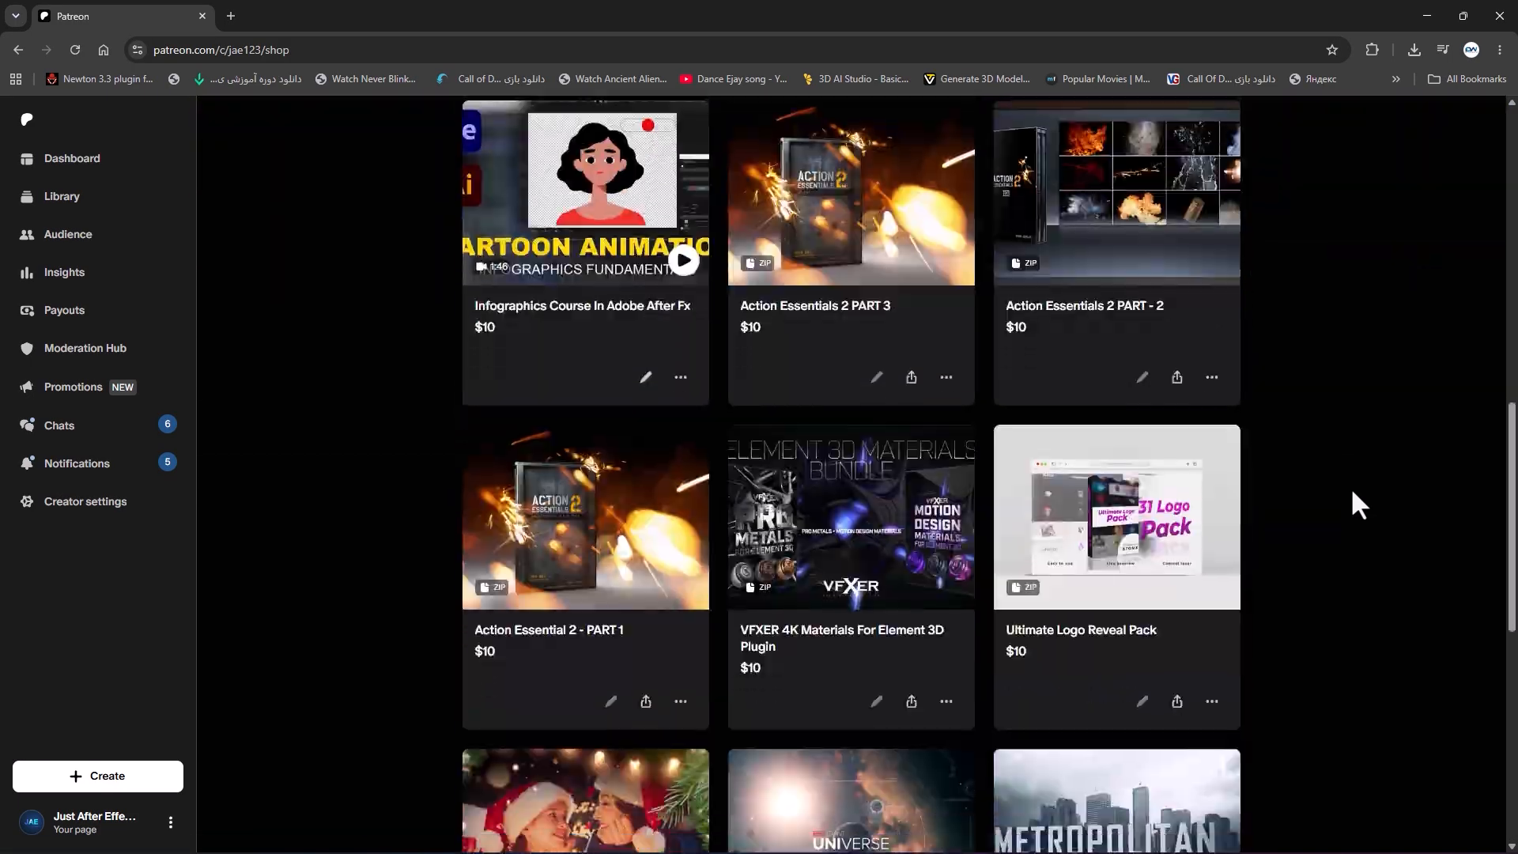
scroll(1354, 504, "up", 8)
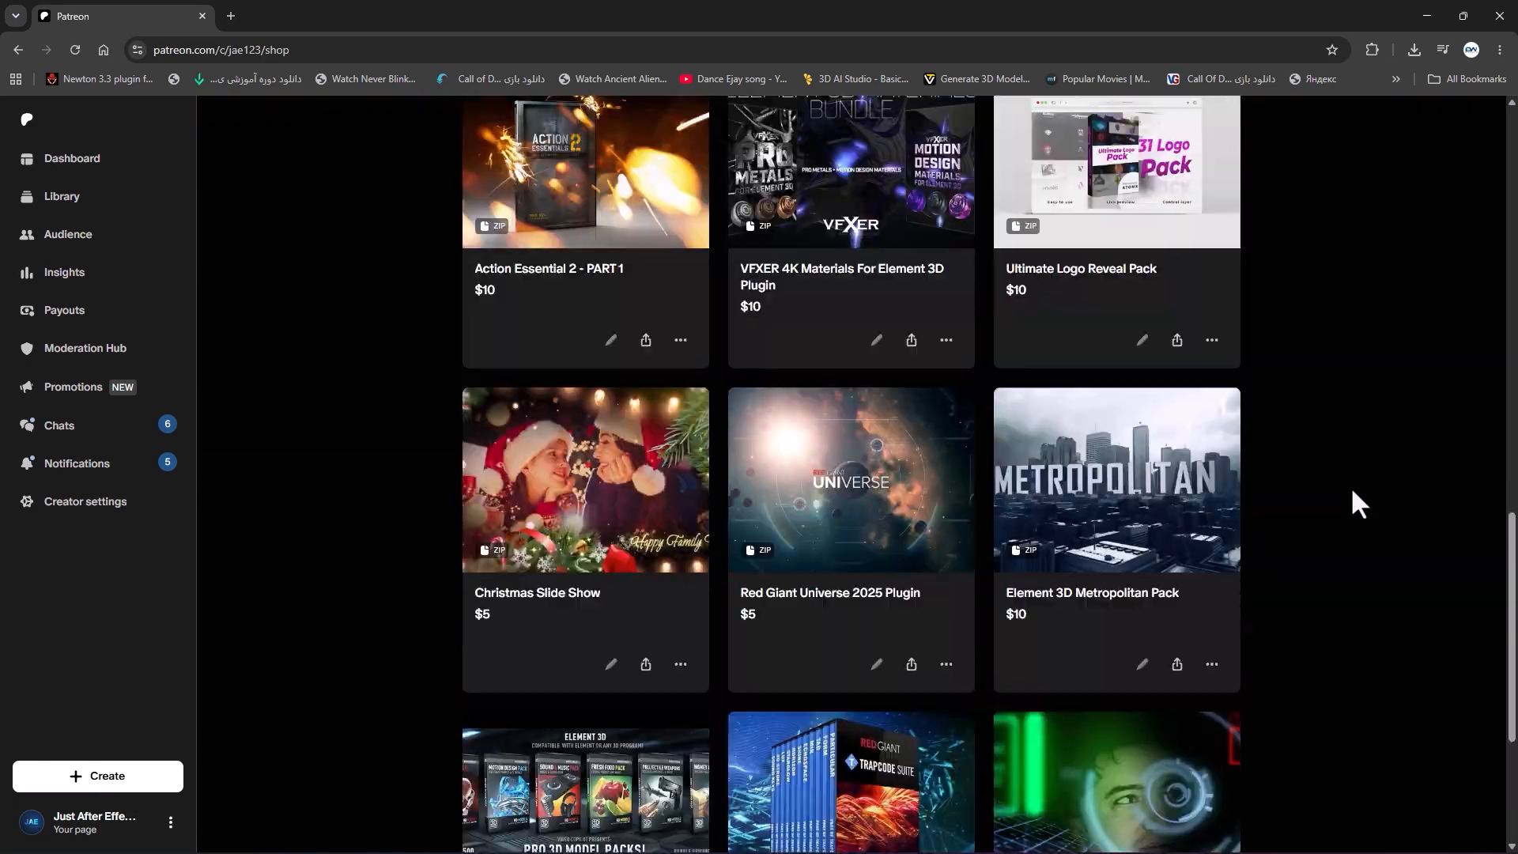
scroll(1349, 500, "up", 3)
scroll(1340, 501, "down", 4)
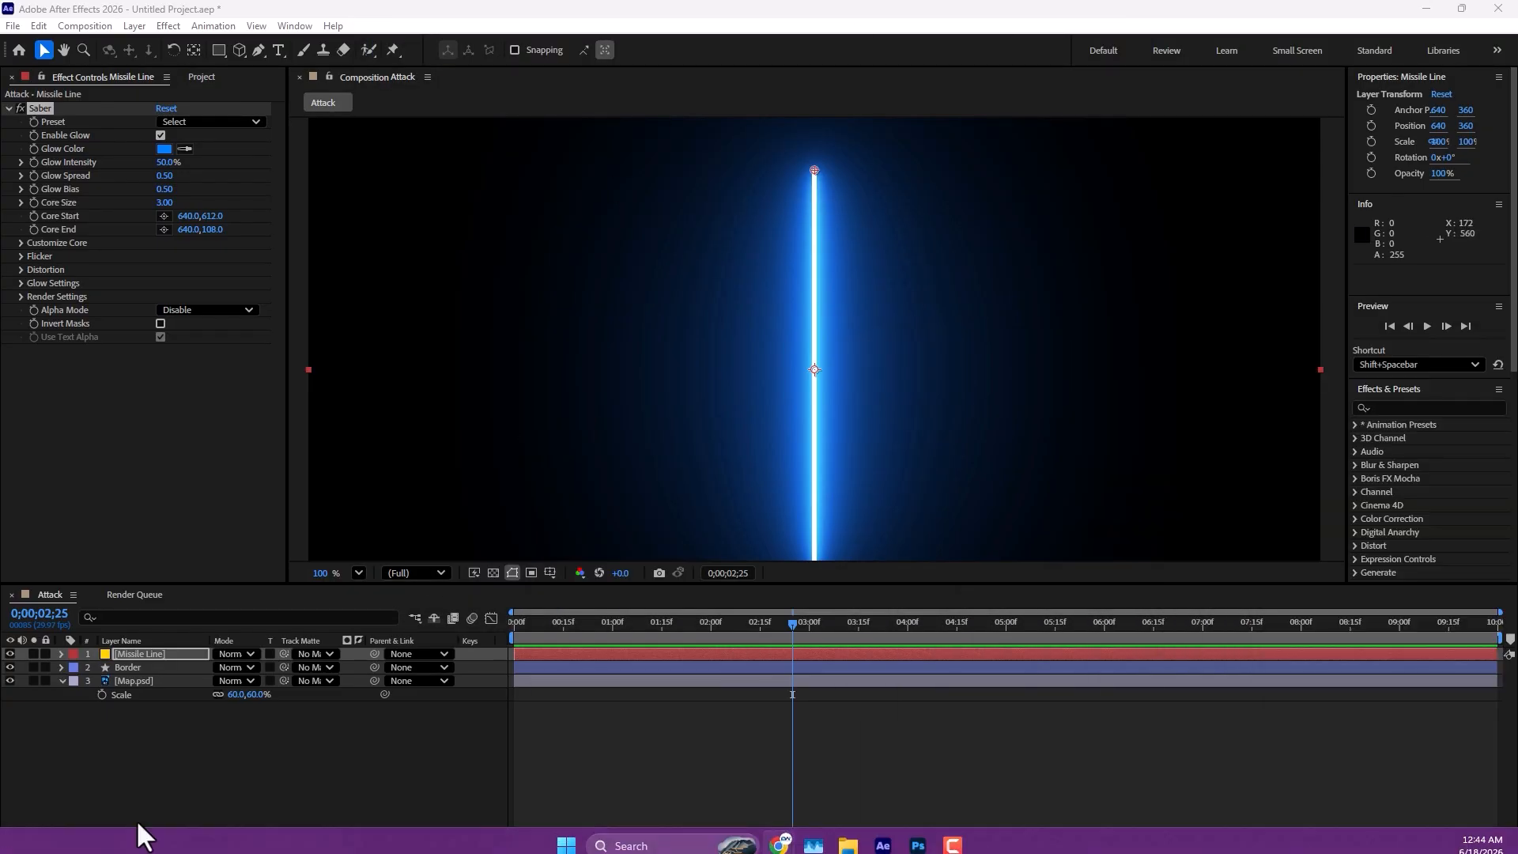
Step: Hide the Missile Line layer and draw an arched open Pen mask on it between Iran and Jordan's Amman
left_click(143, 662)
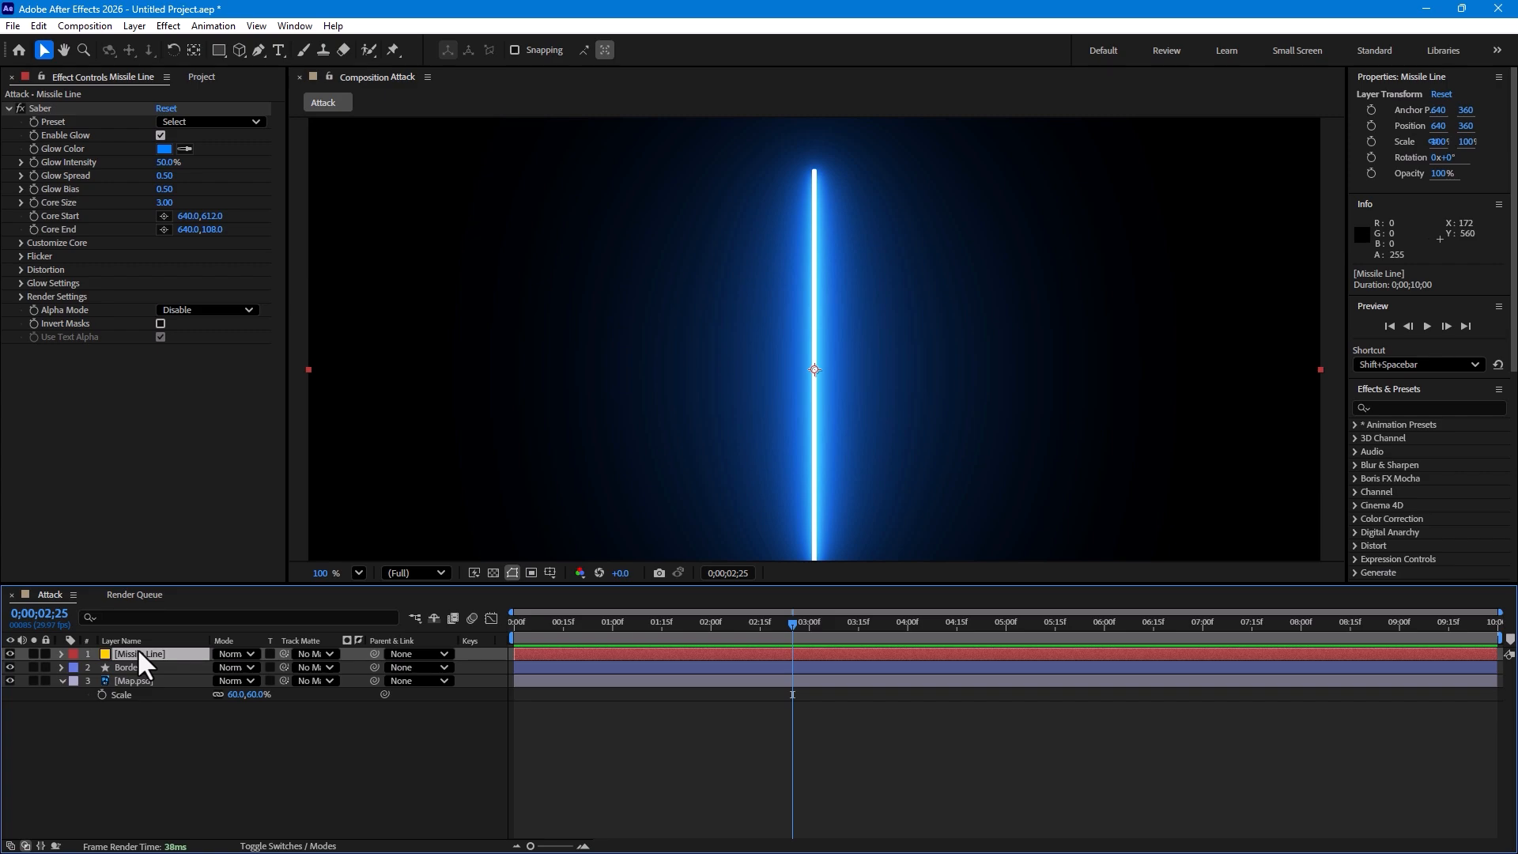
left_click(9, 654)
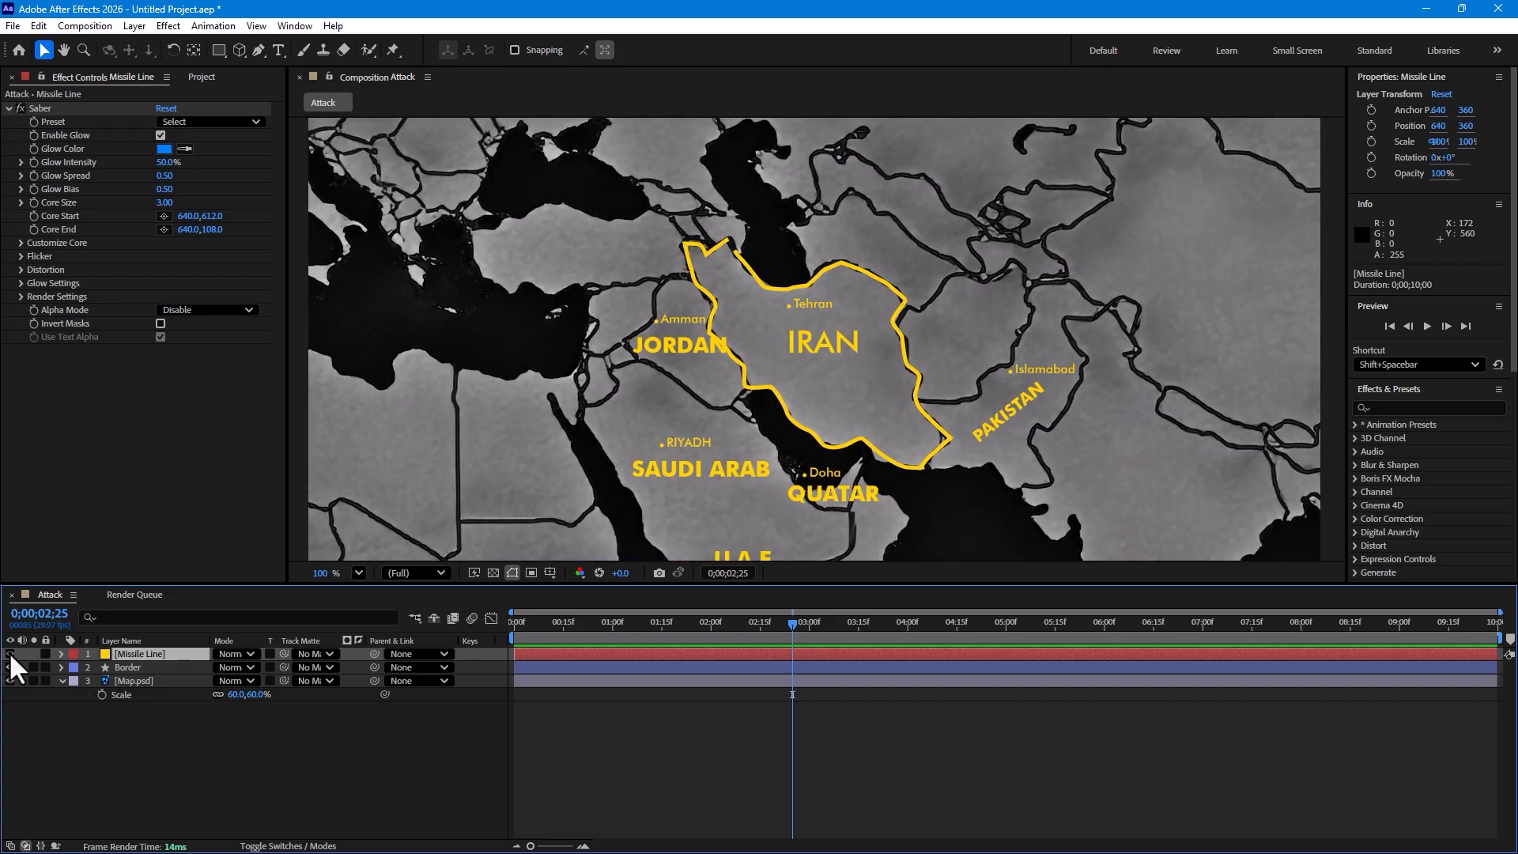
left_click(258, 49)
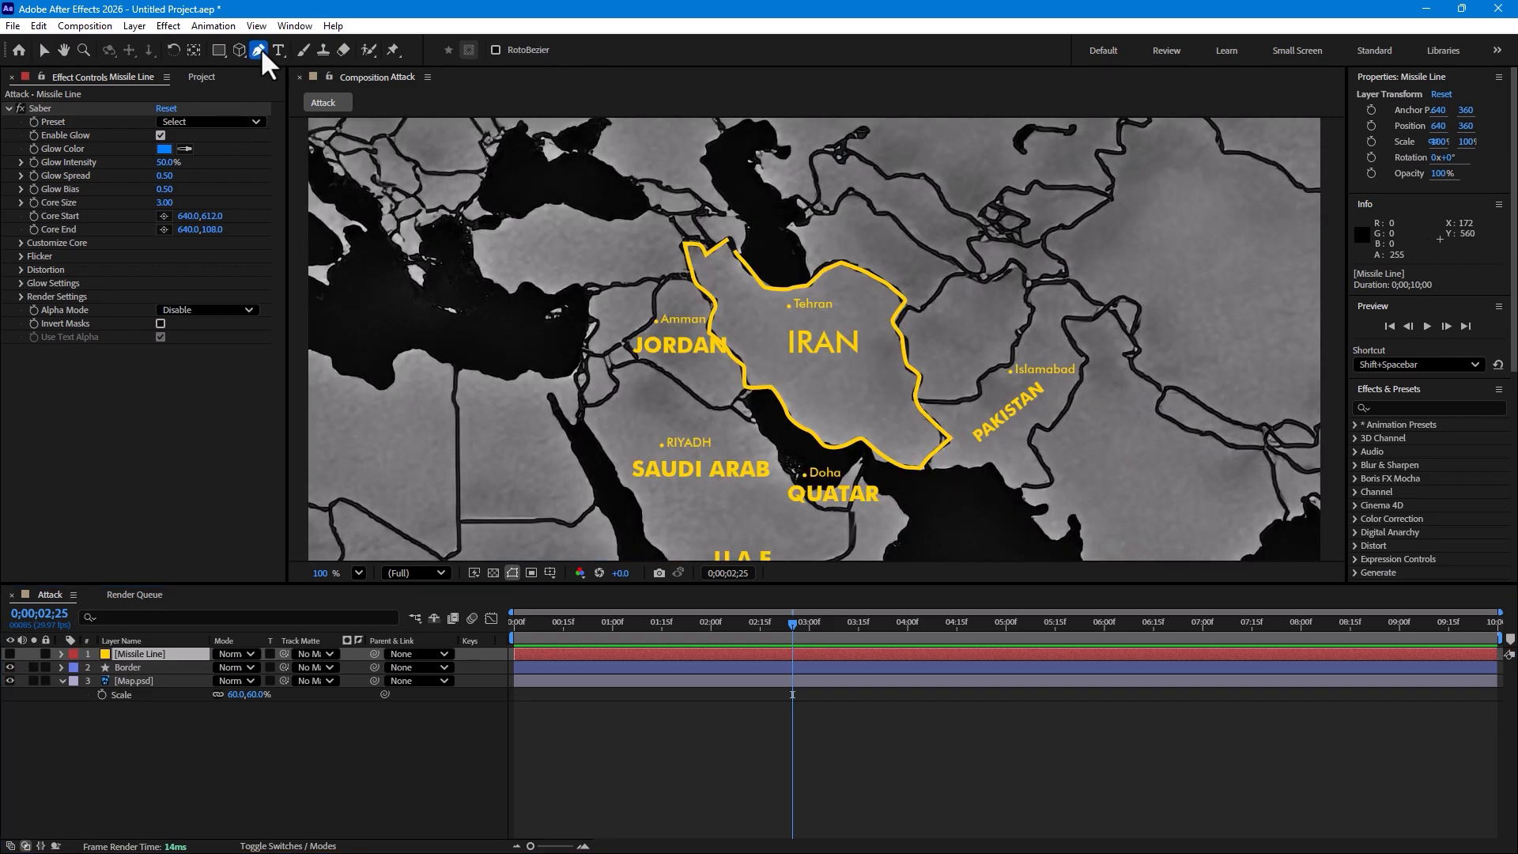
left_click(841, 333)
left_click(735, 299)
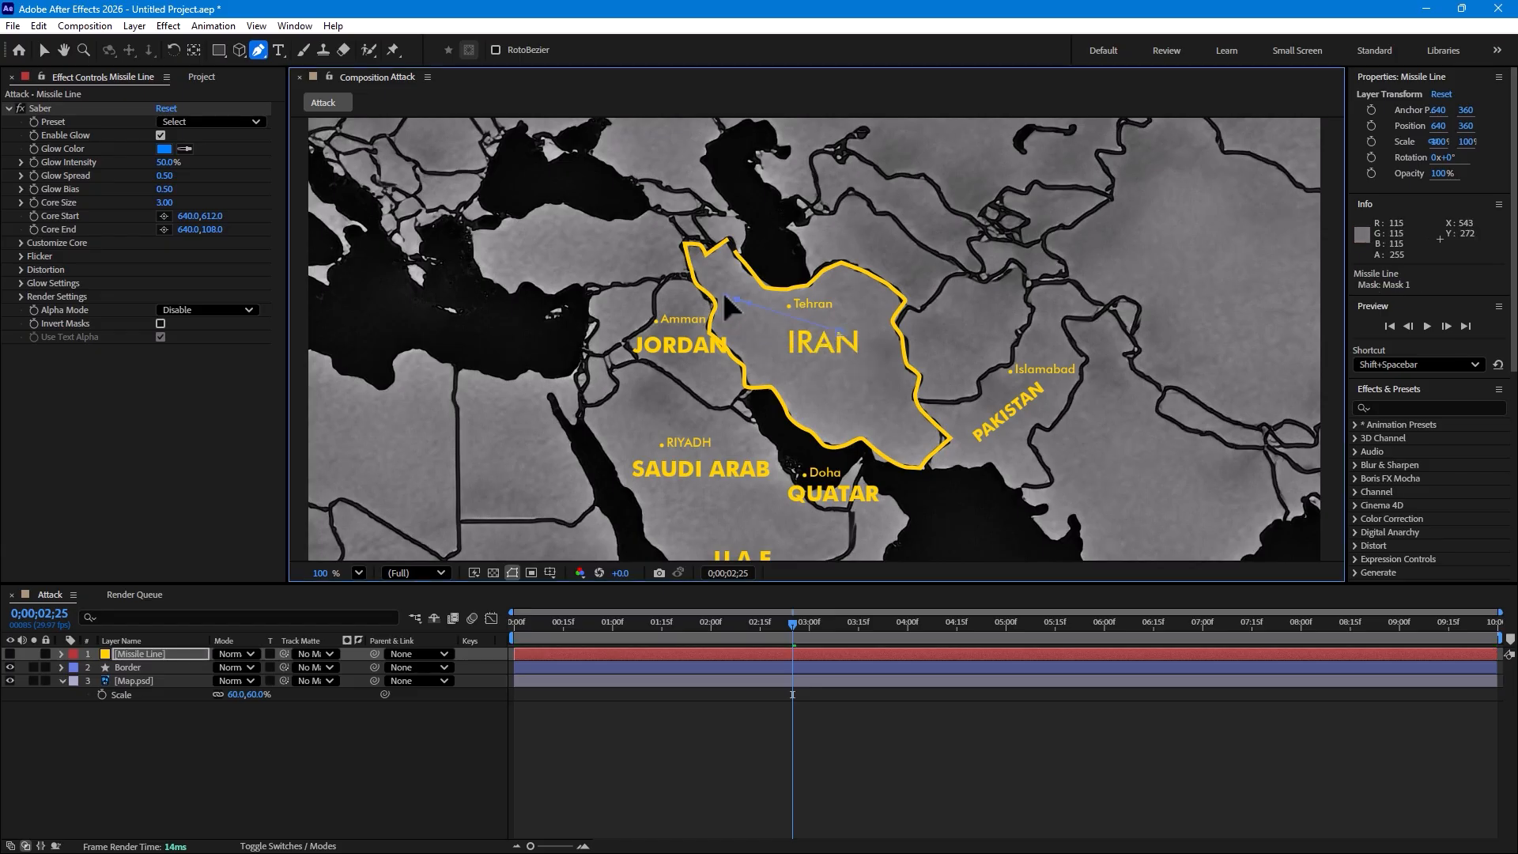
left_click(693, 300)
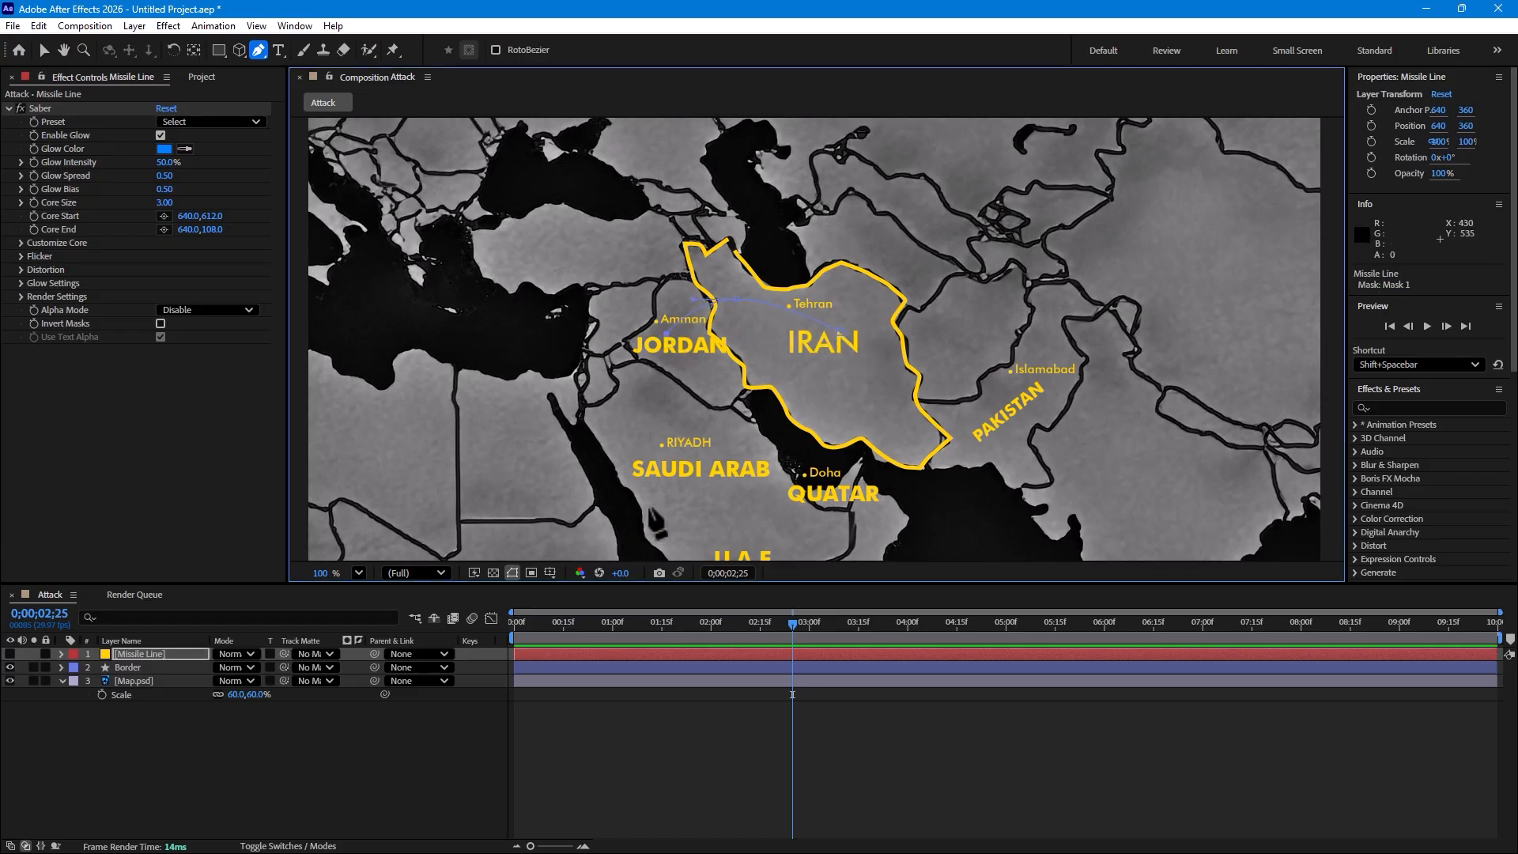
left_click_drag(735, 299, 752, 295)
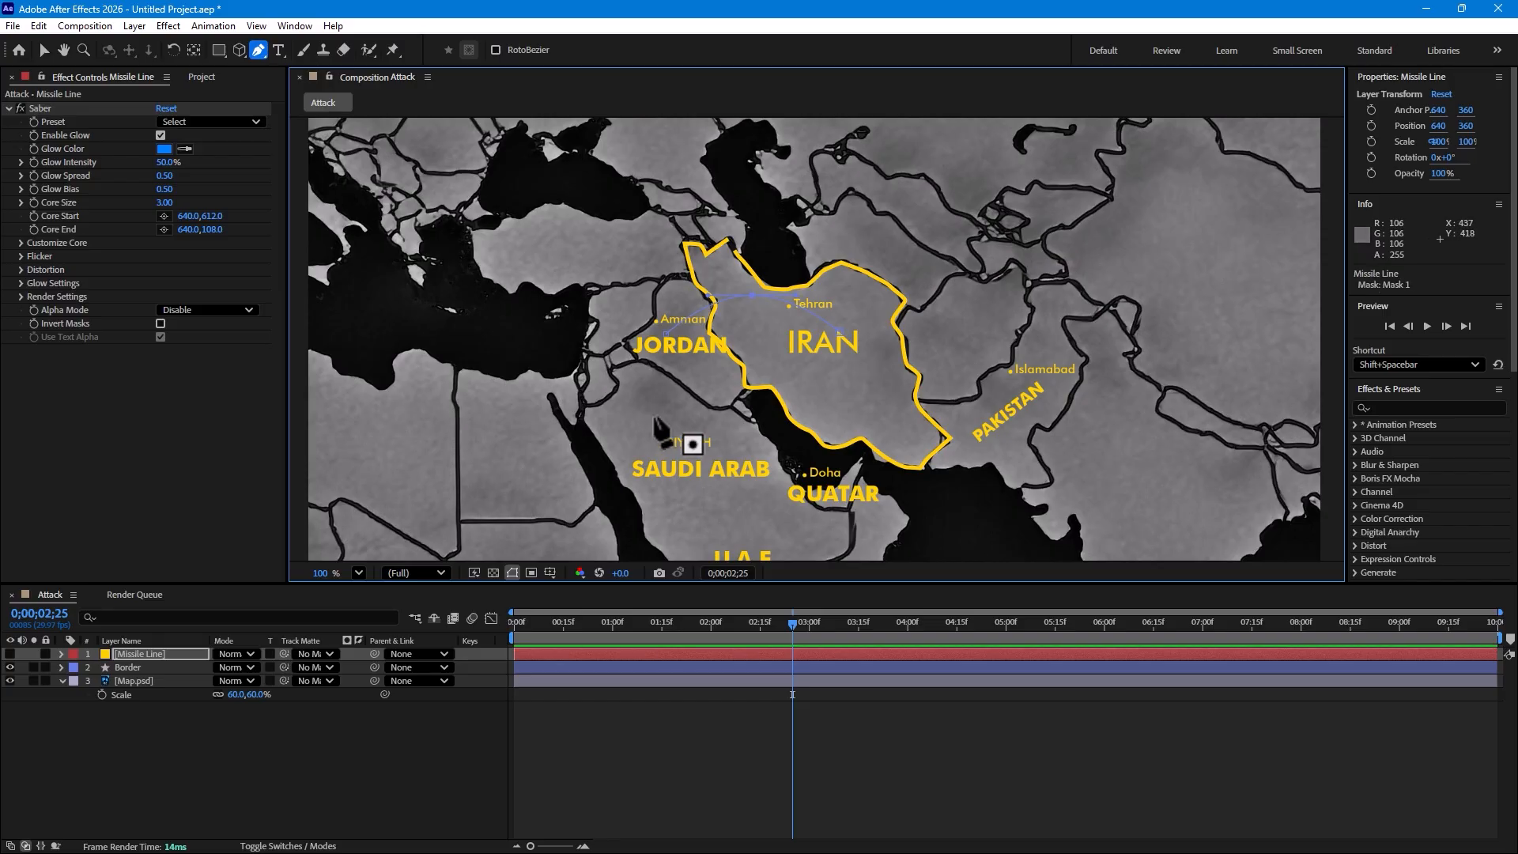
Step: Make the Missile Line layer visible again and set Saber's Core Type to Layer Masks
left_click(33, 654)
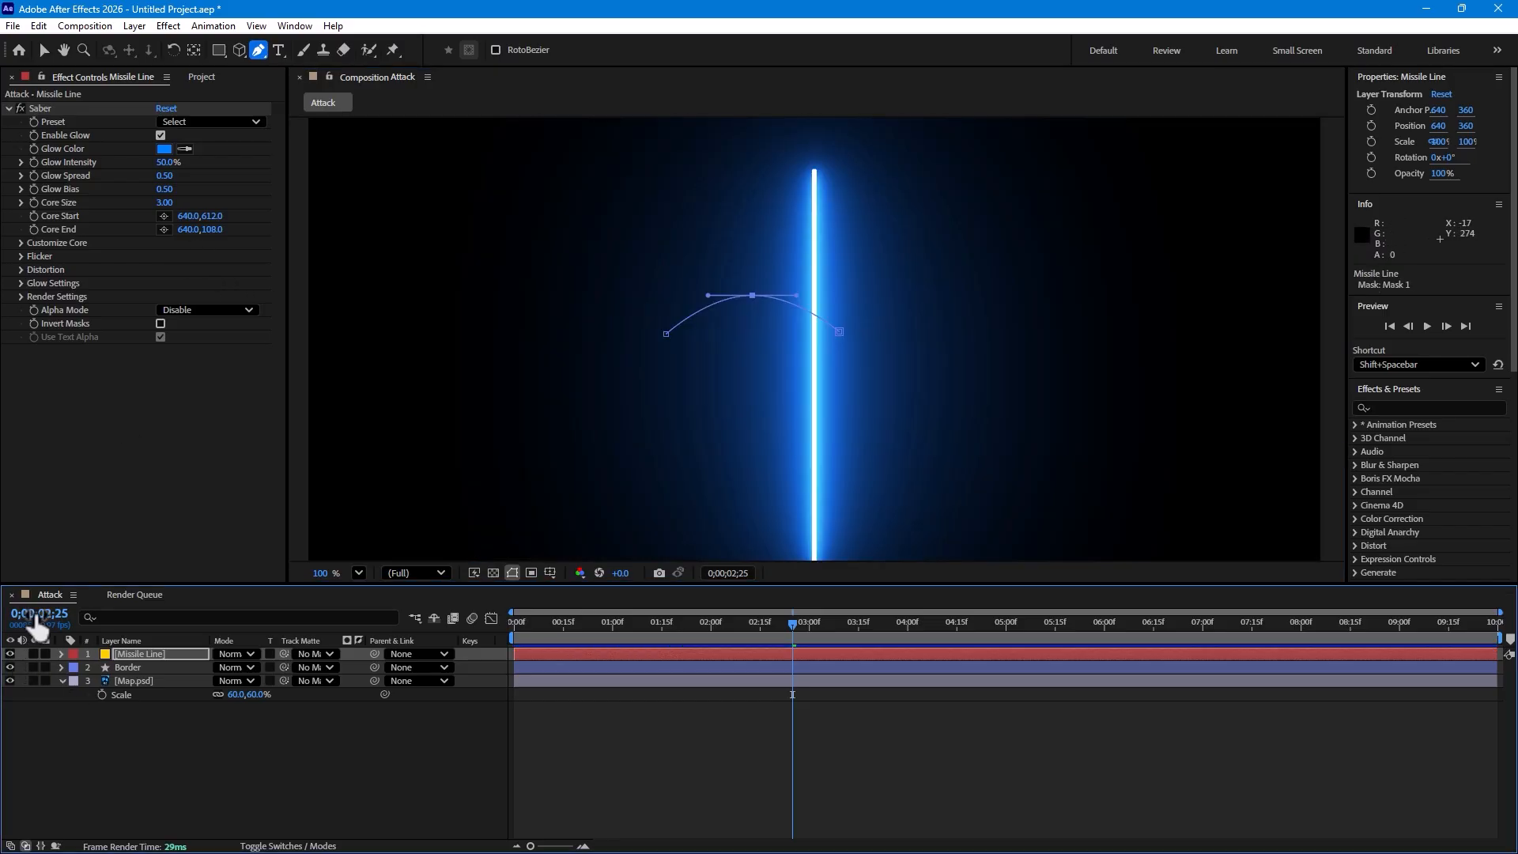
left_click(19, 243)
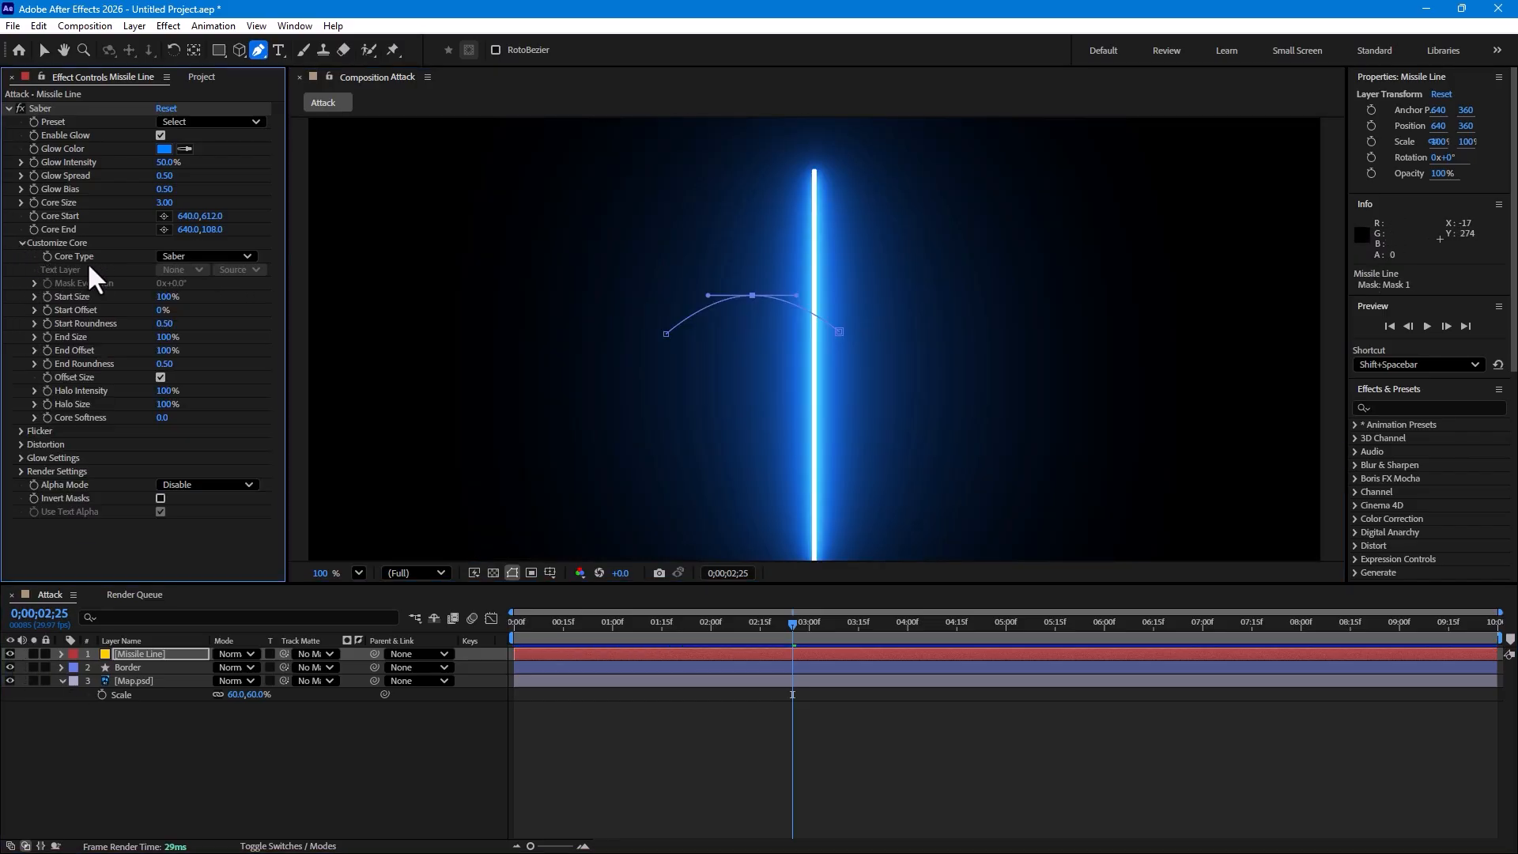
left_click(168, 254)
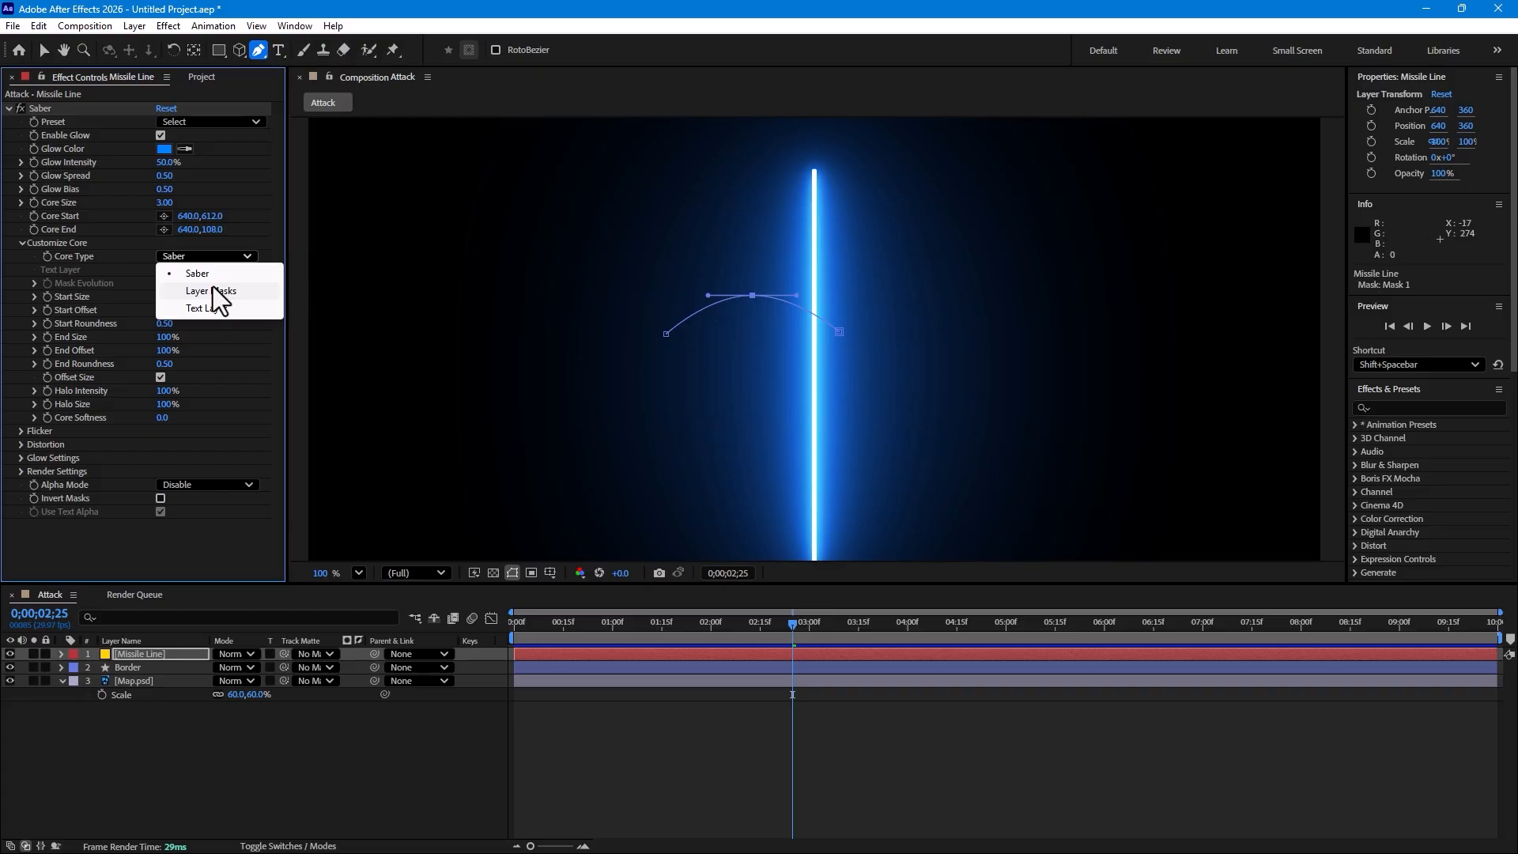
left_click(212, 288)
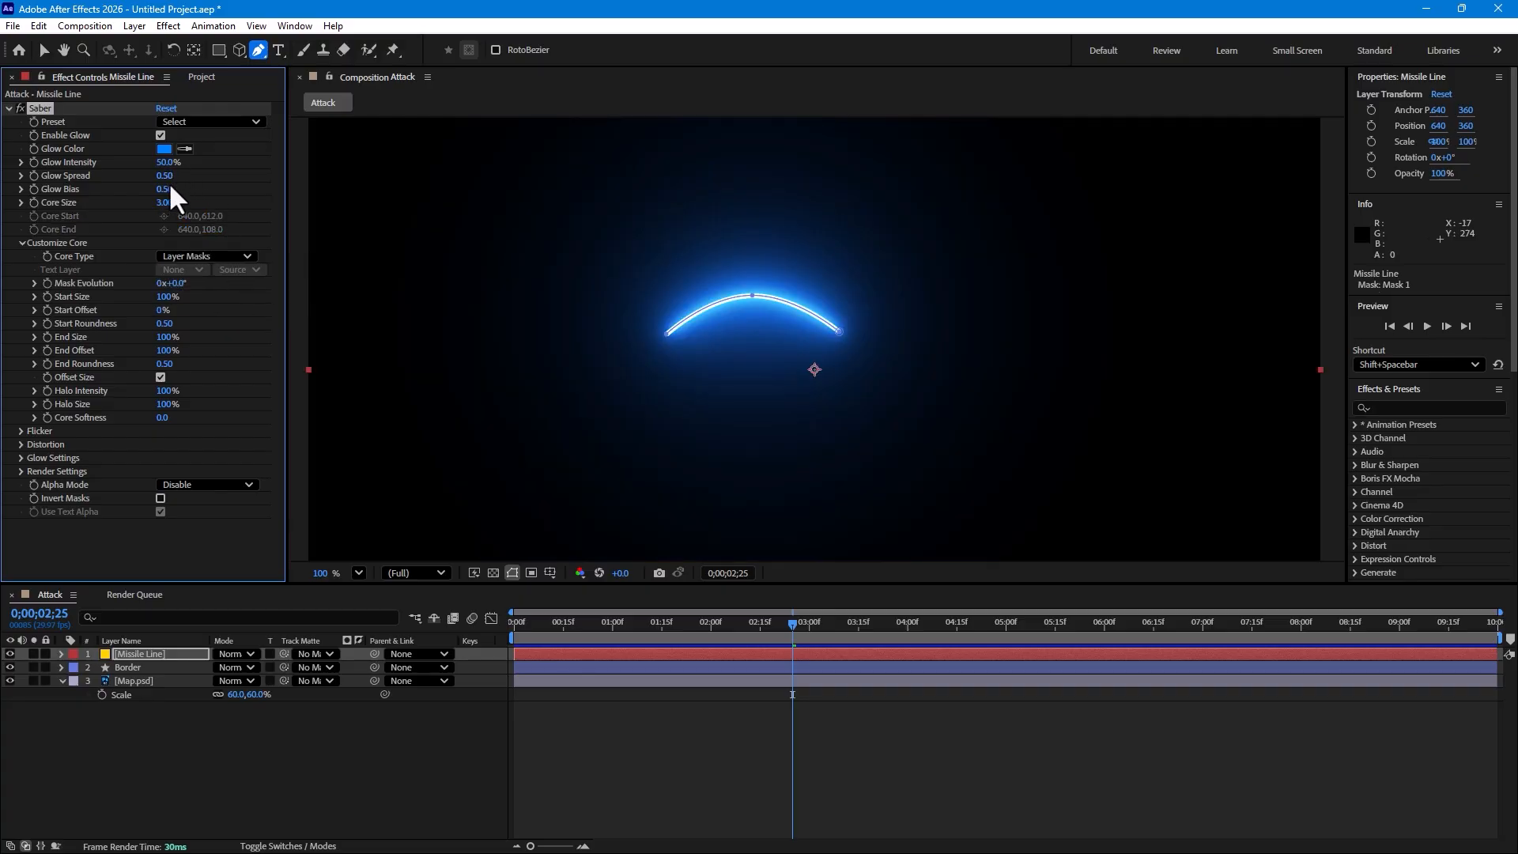
Step: Set Saber's Glow Spread to 0.23, Glow Bias to 0.13 and Core Size to 0.88, and the Missile Line blending mode to Add
left_click_drag(166, 177, 150, 463)
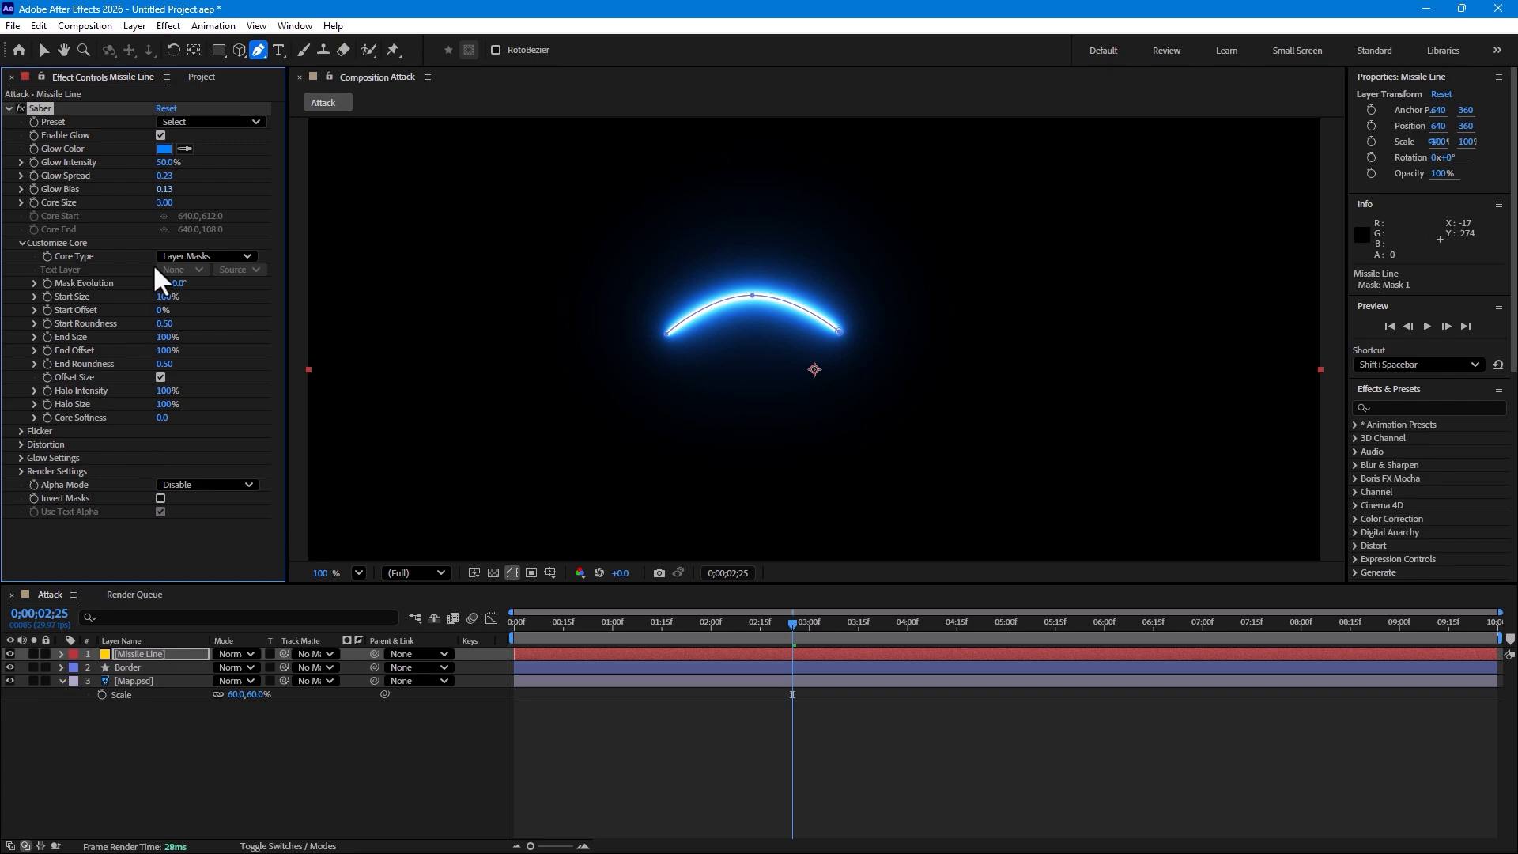
left_click_drag(165, 203, 149, 350)
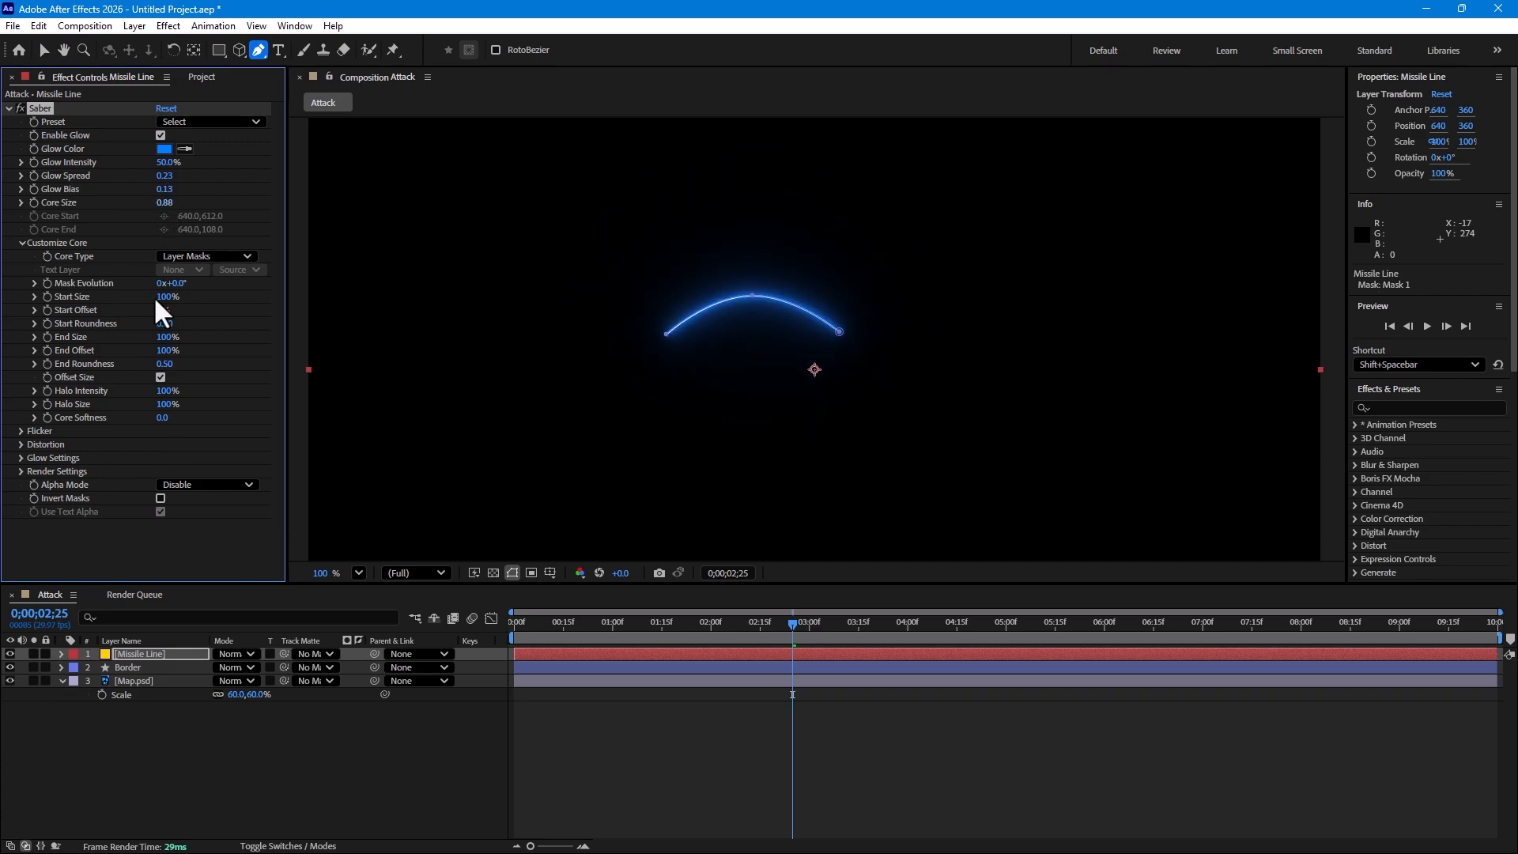
left_click(242, 653)
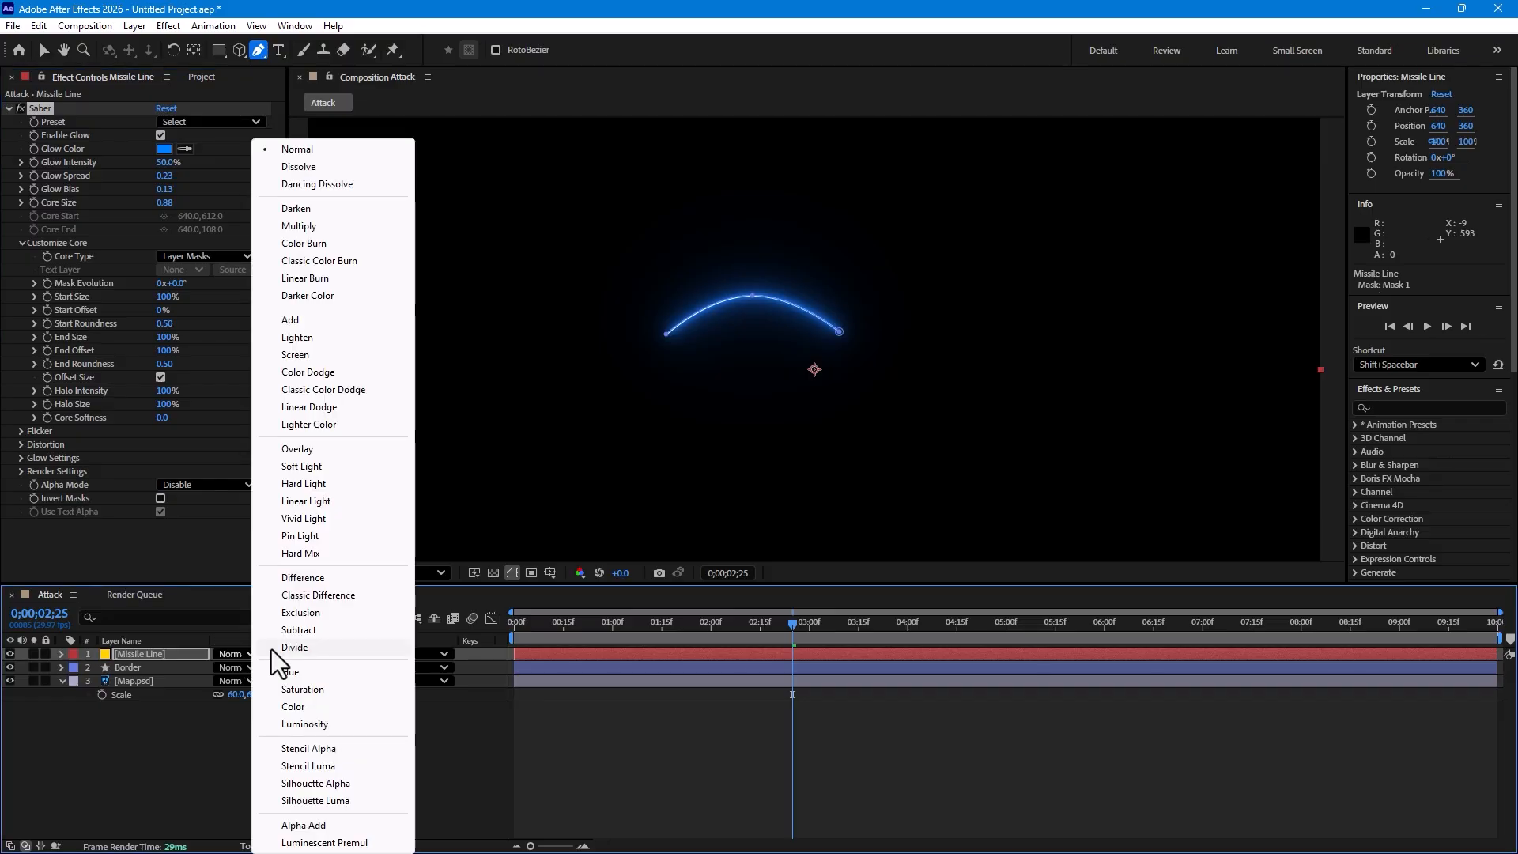
left_click(326, 321)
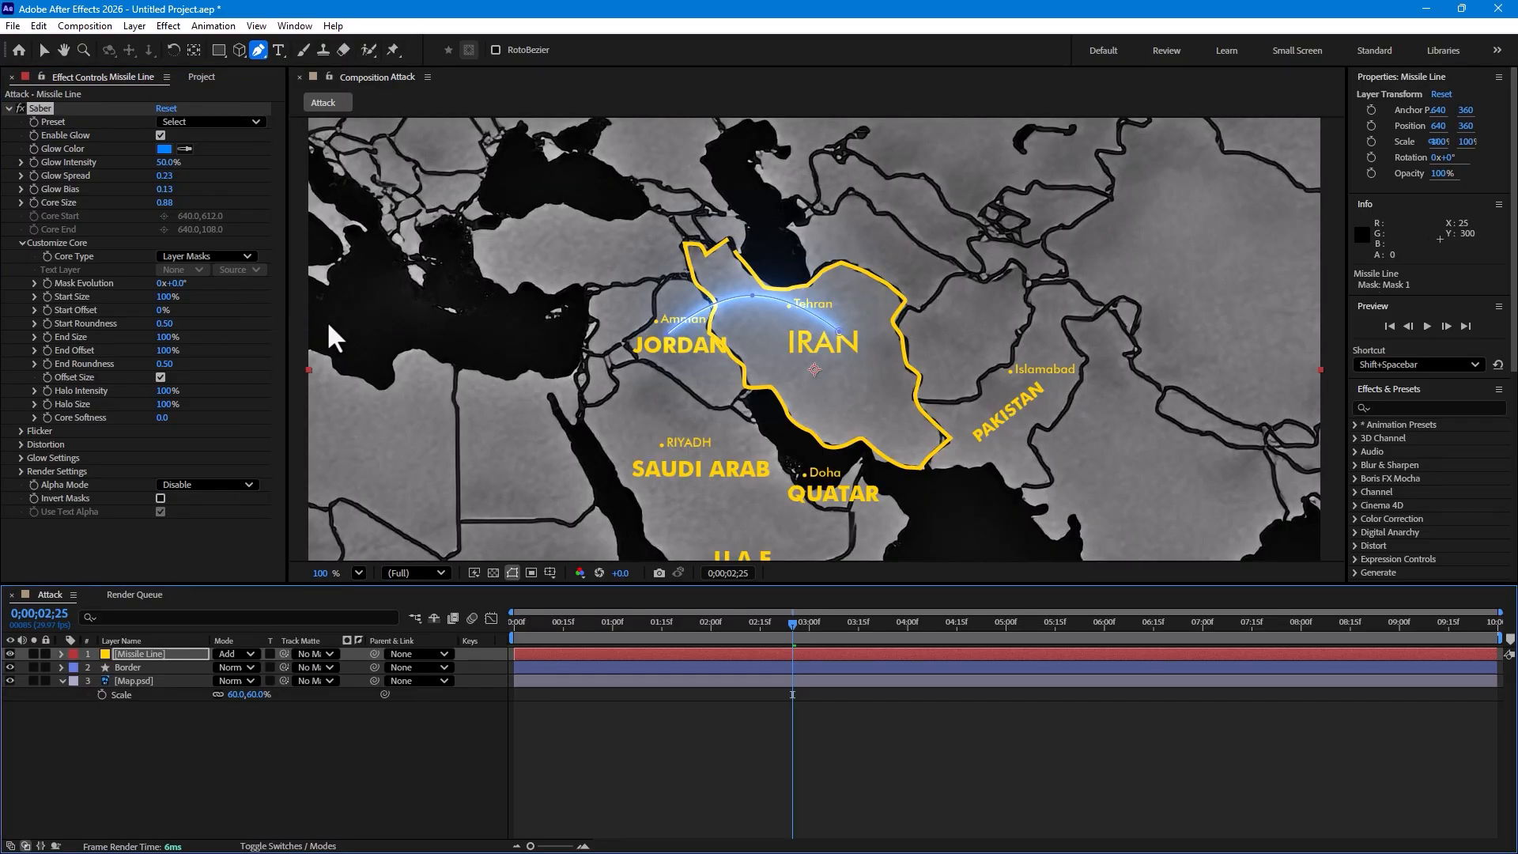
Step: Review the available 3D renderers in the Attack composition's settings without changing anything
left_click(85, 26)
left_click(127, 64)
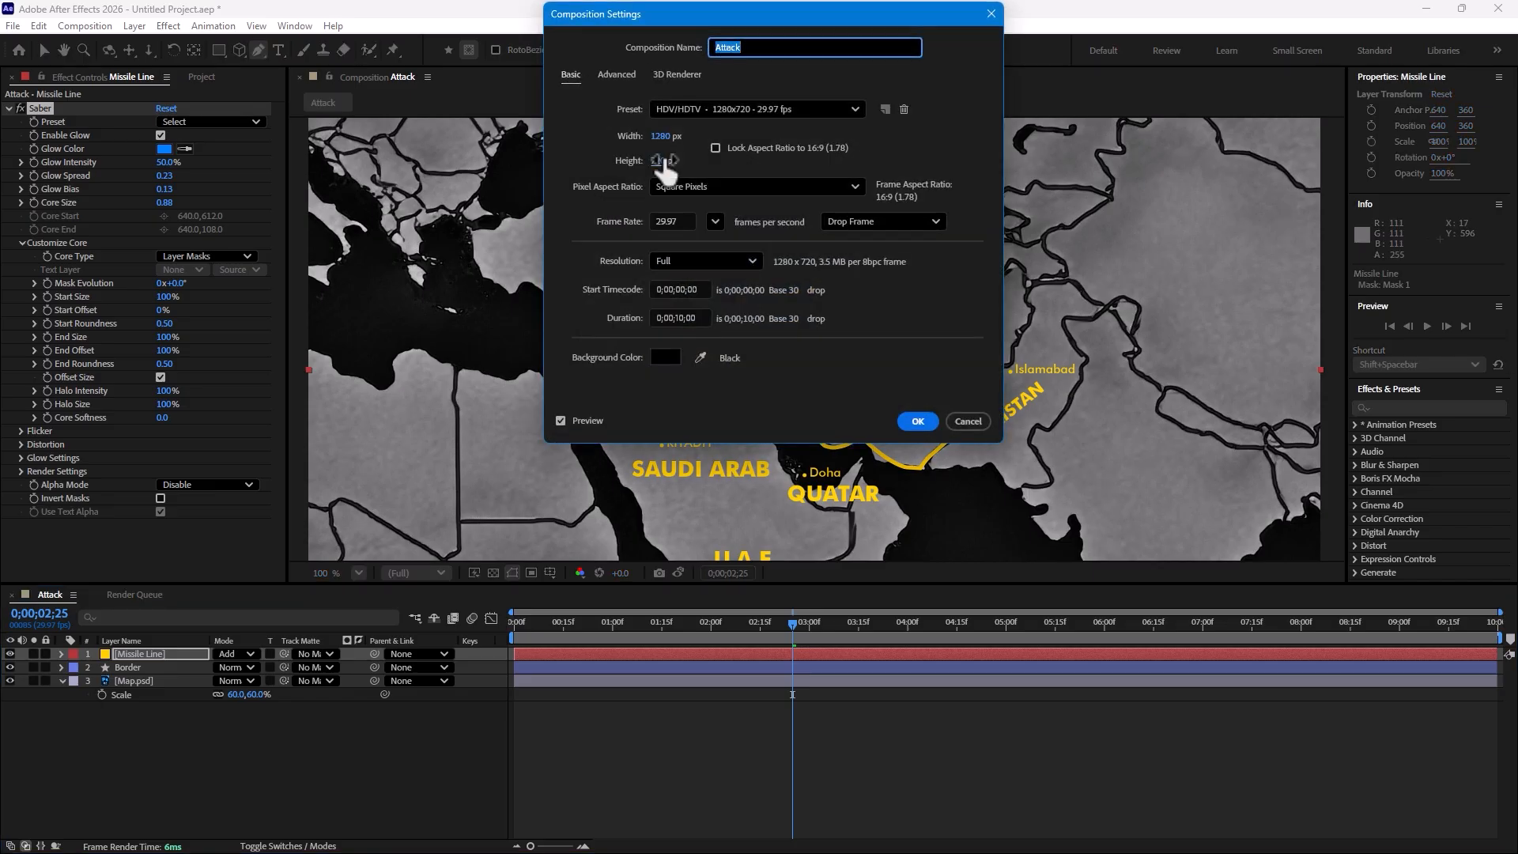
left_click(677, 73)
left_click(685, 156)
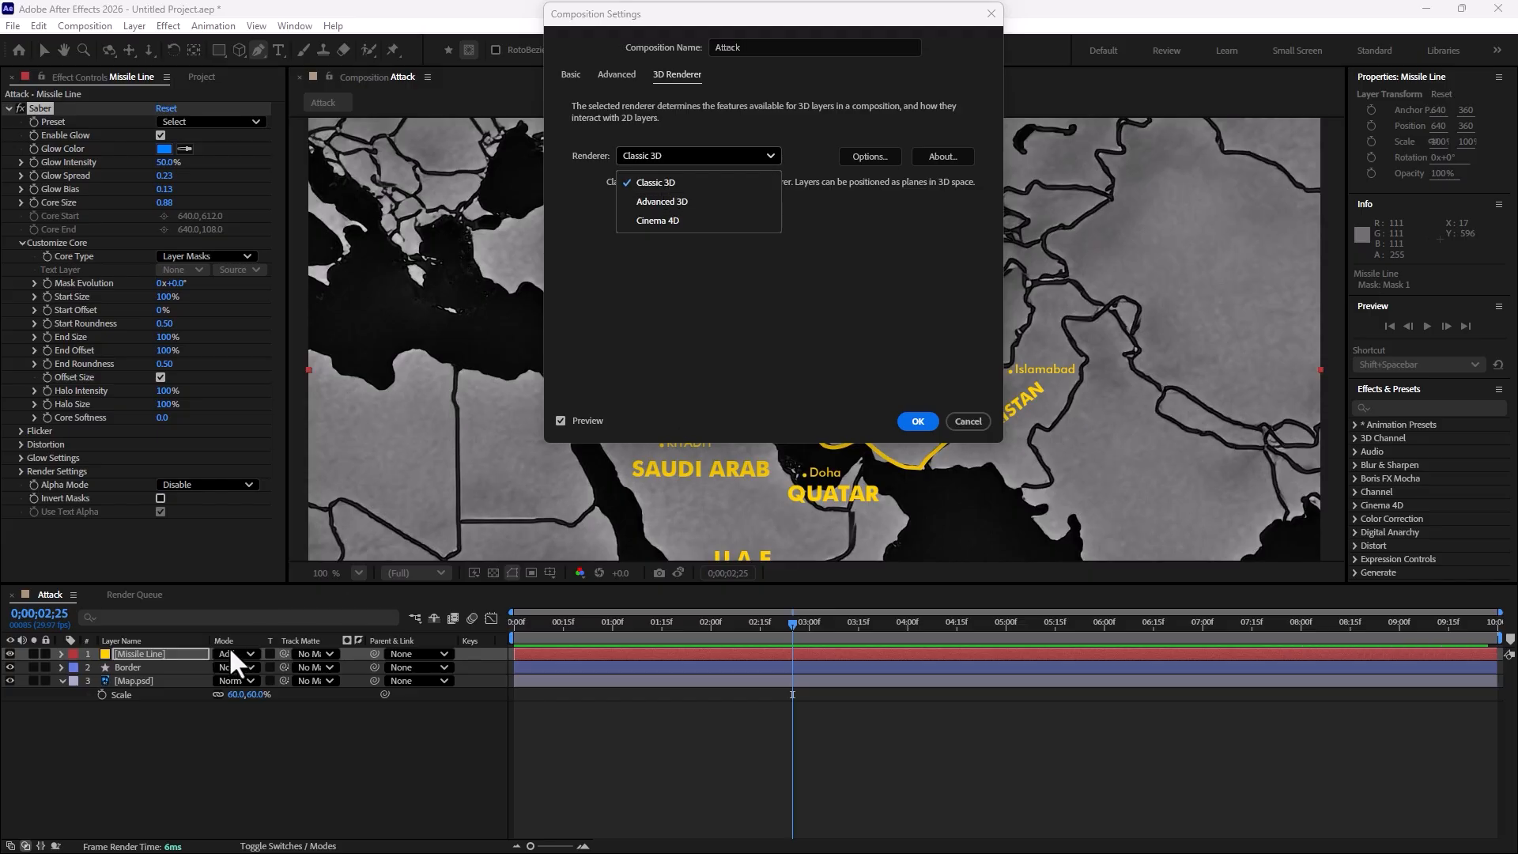
left_click(966, 420)
left_click(966, 421)
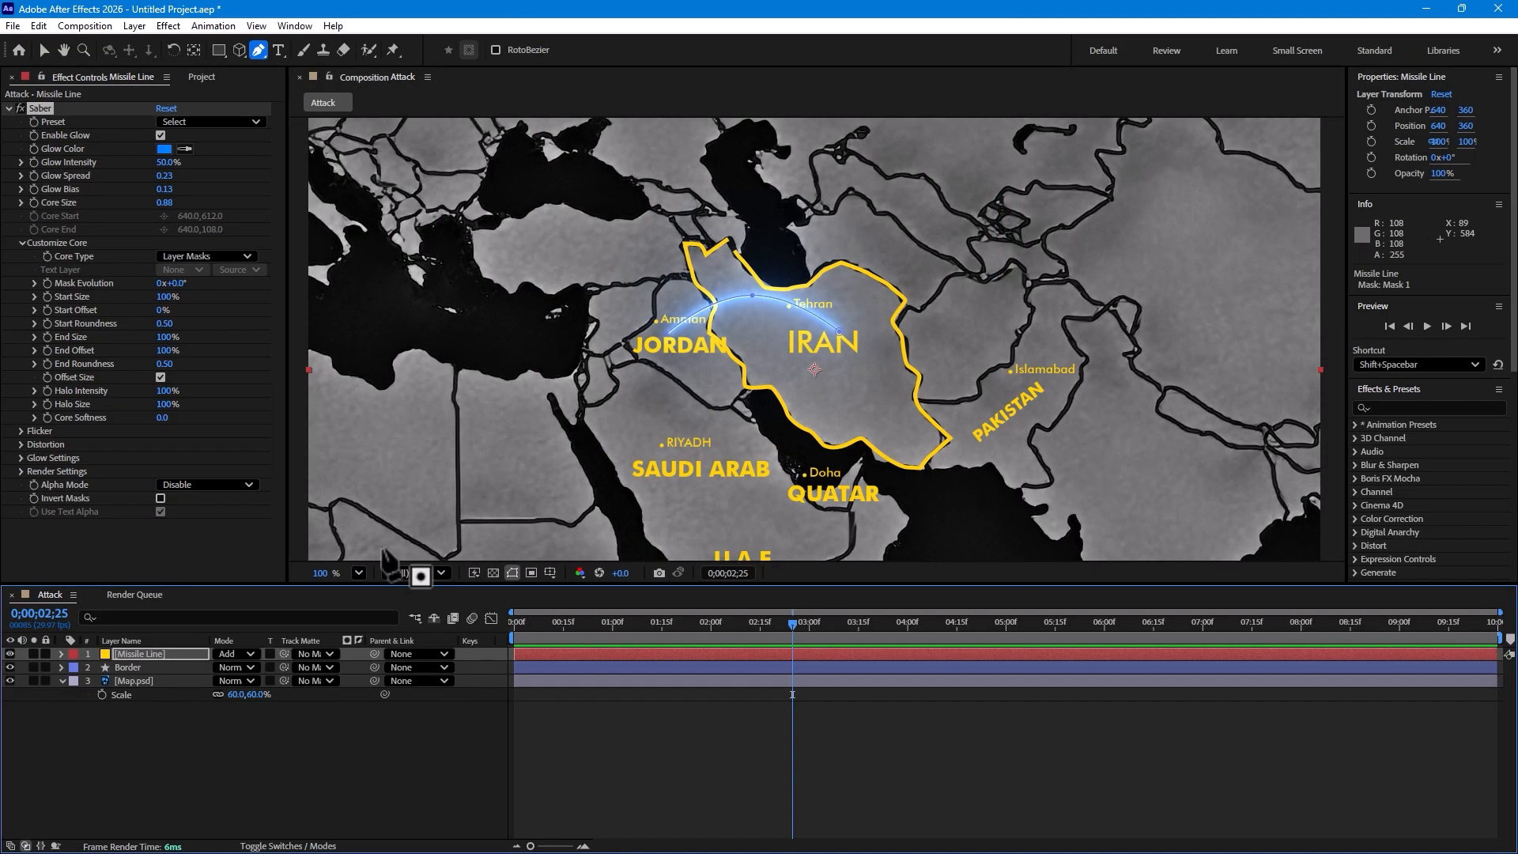
Step: Set Saber's Glow Color to orange FF5400
left_click(164, 149)
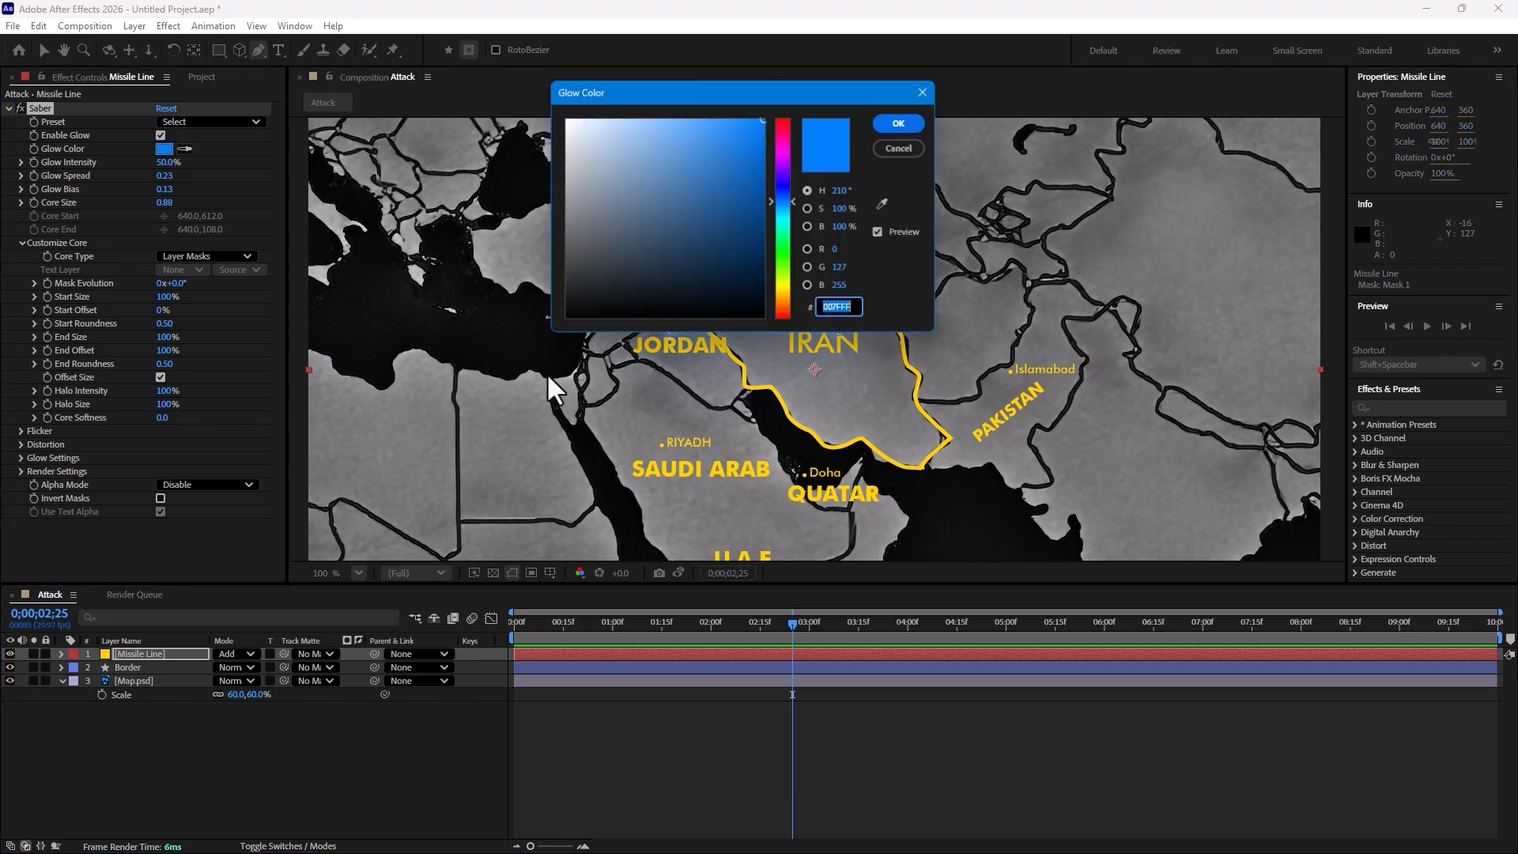
left_click_drag(783, 202, 784, 318)
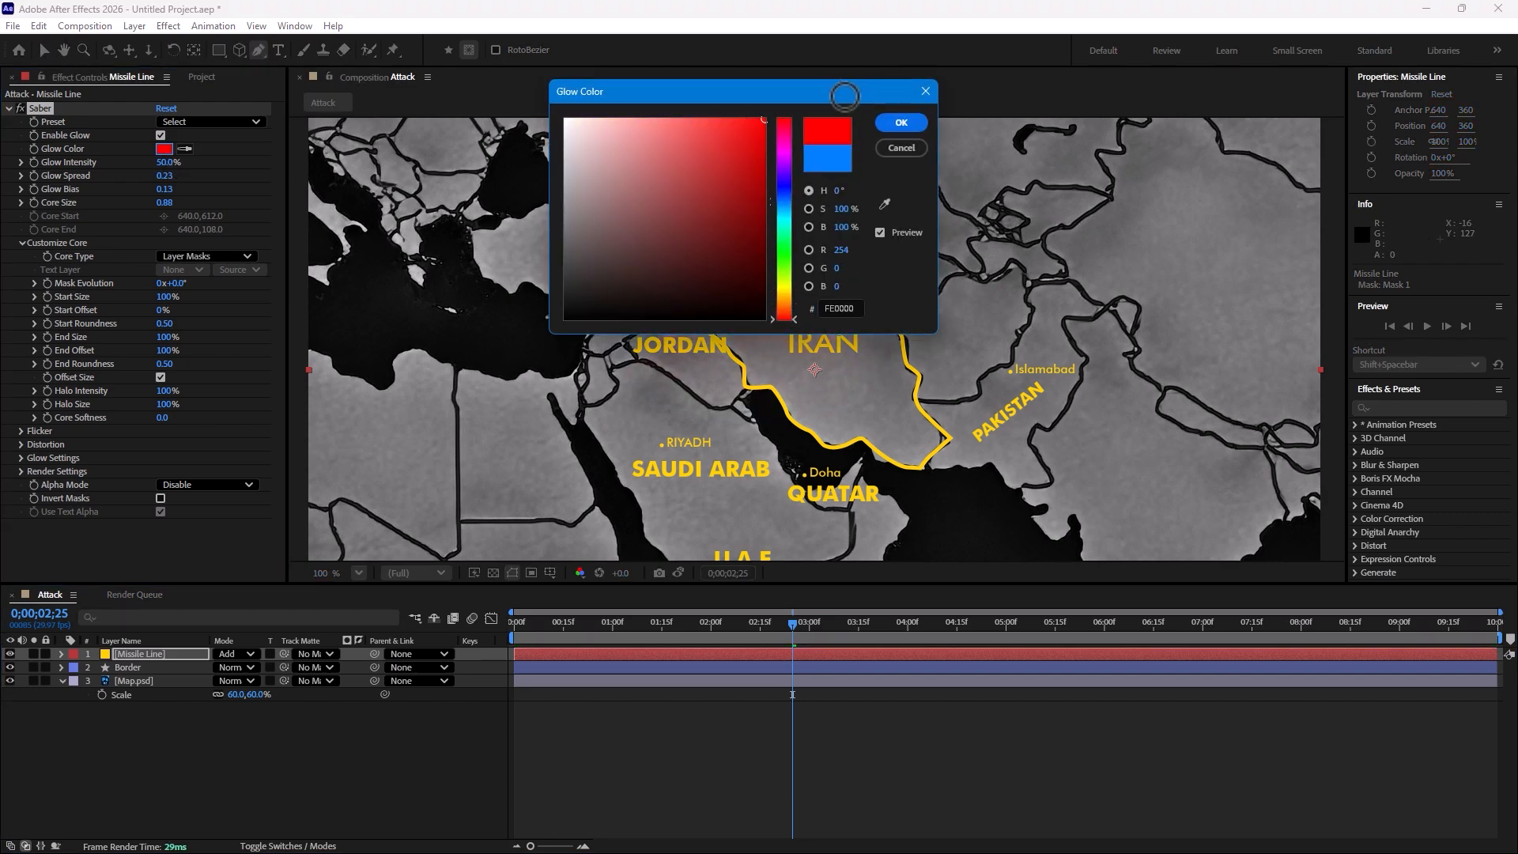
left_click_drag(840, 92, 999, 169)
left_click_drag(1085, 188, 1271, 186)
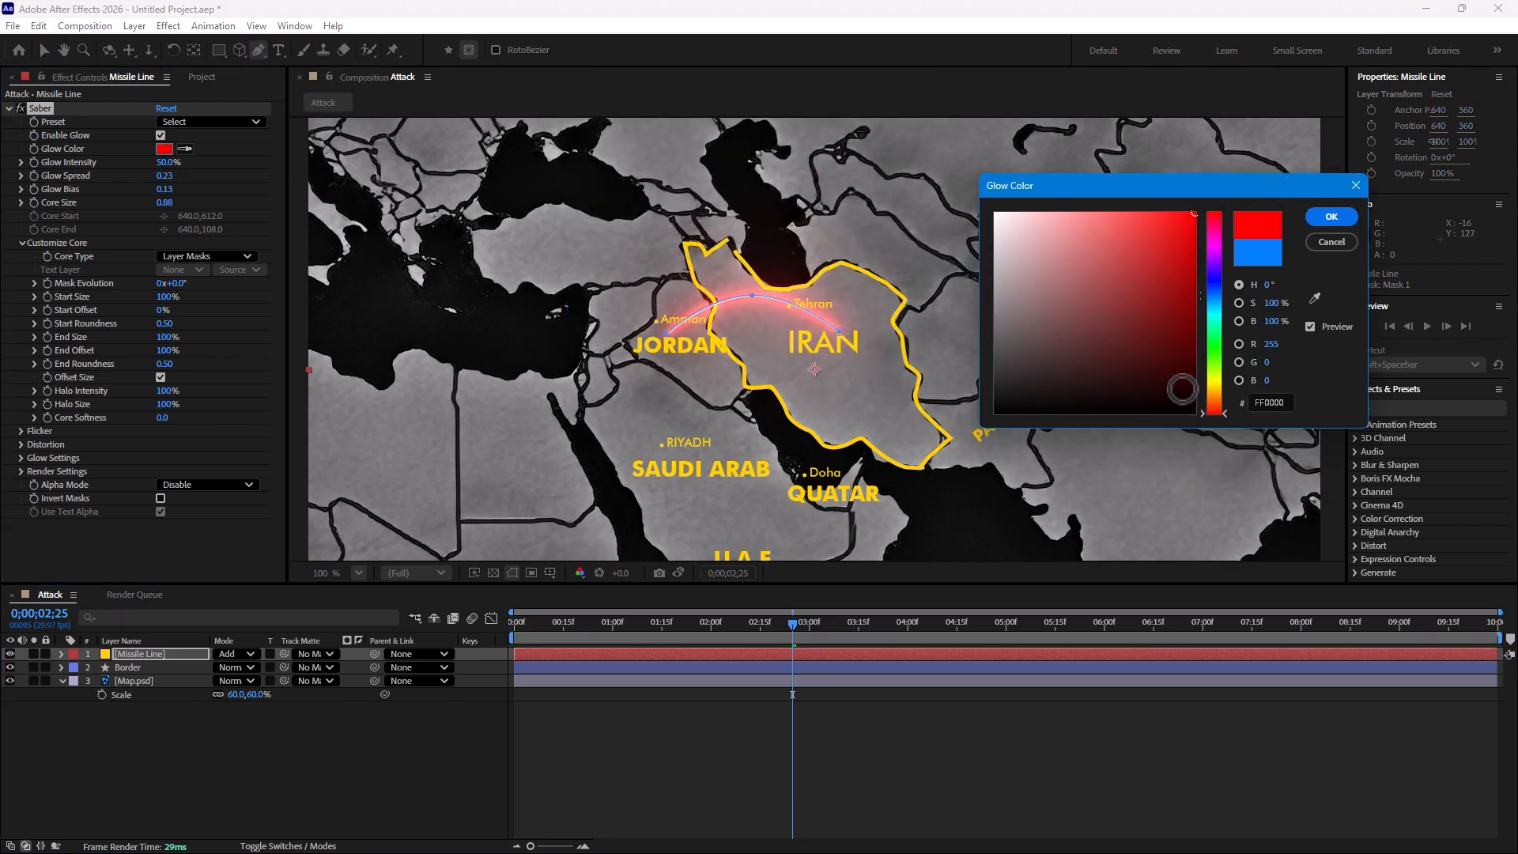
left_click_drag(1218, 412, 1217, 404)
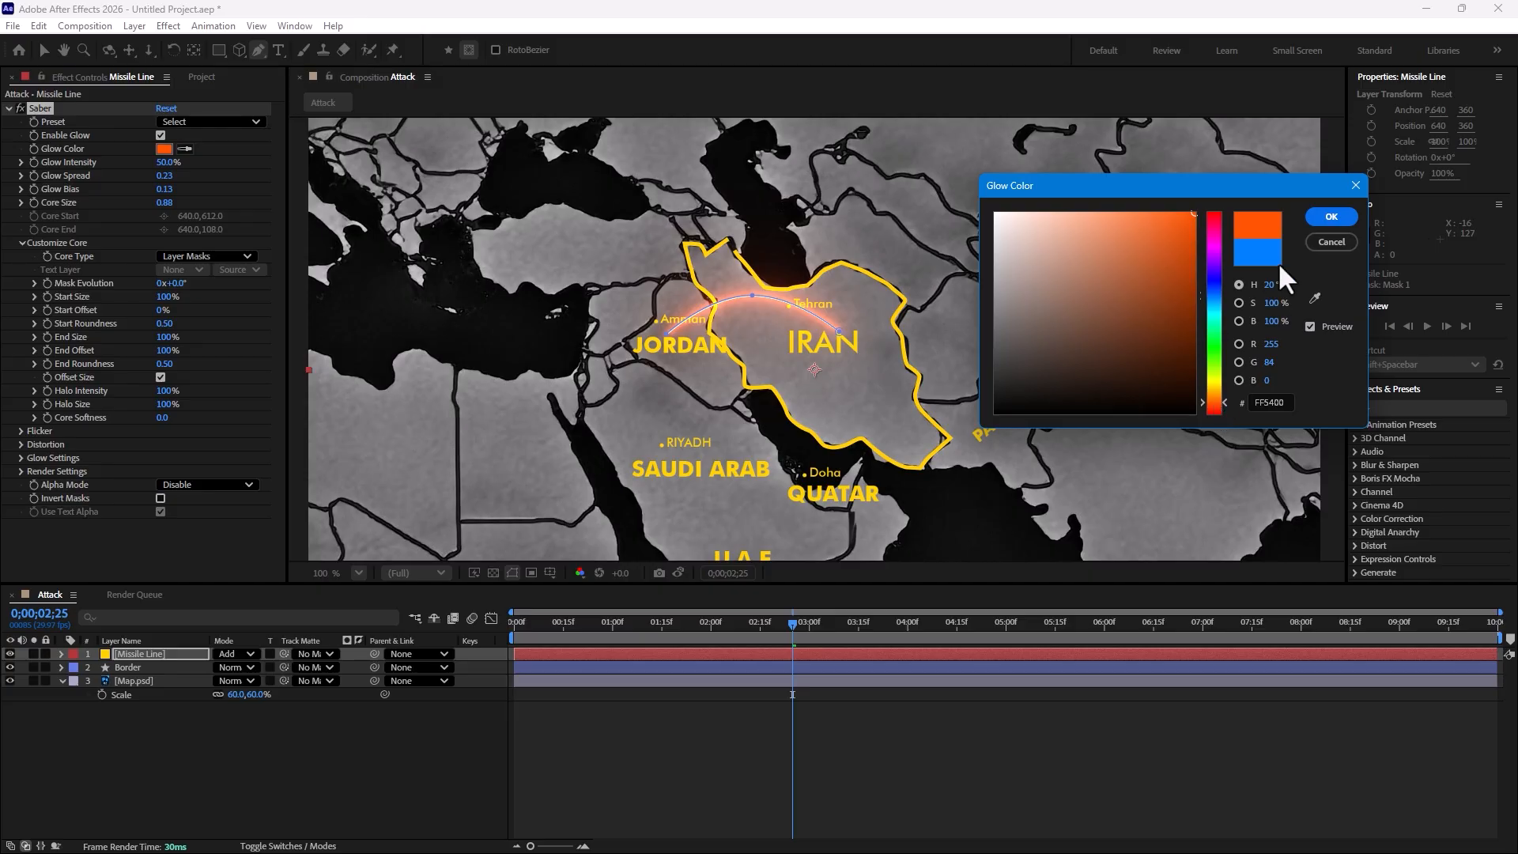
left_click(1320, 215)
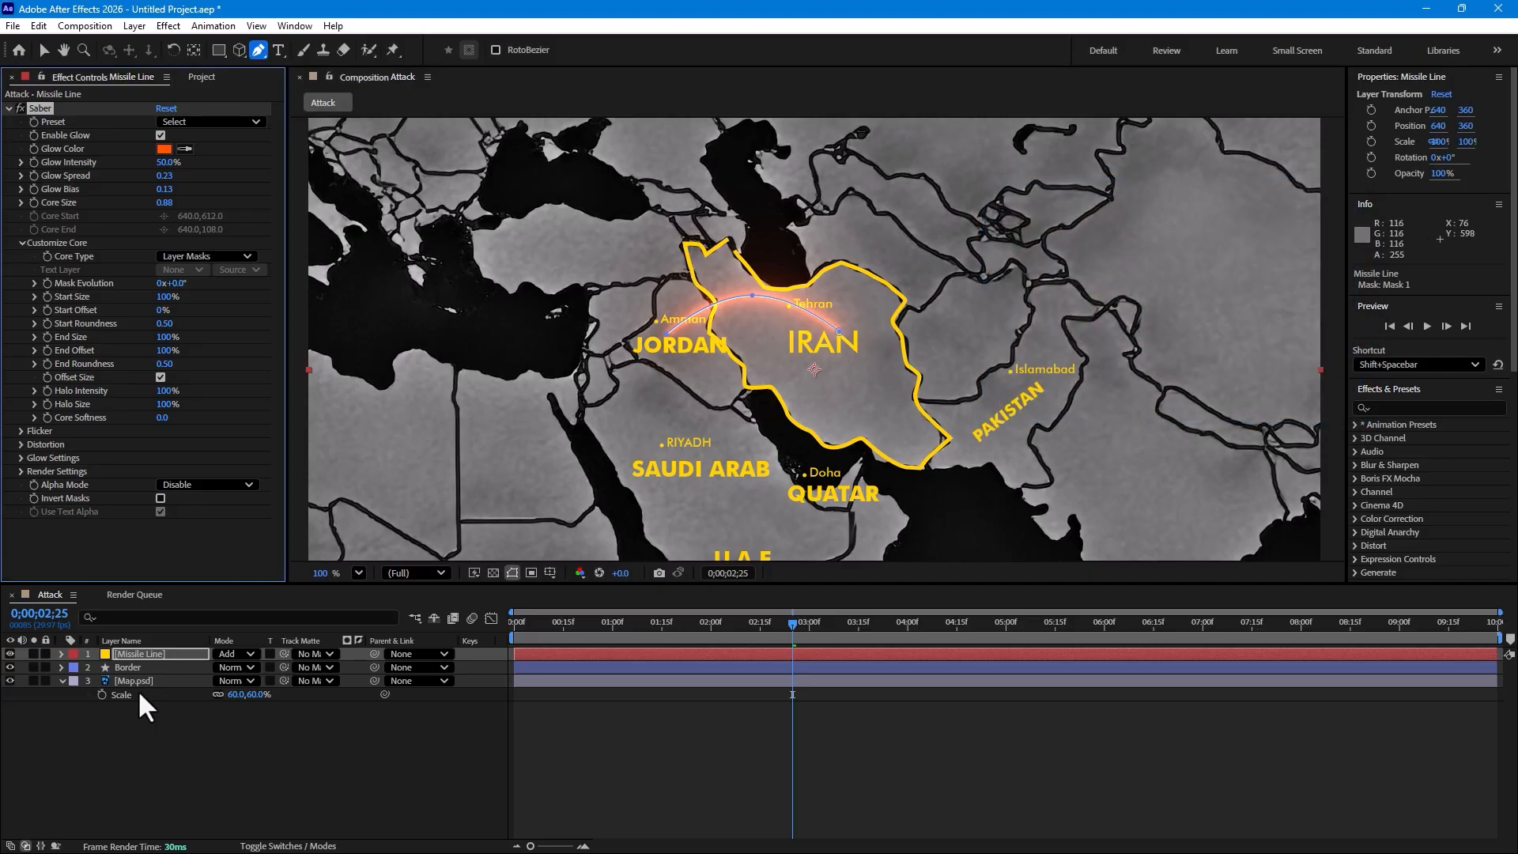
left_click(61, 654)
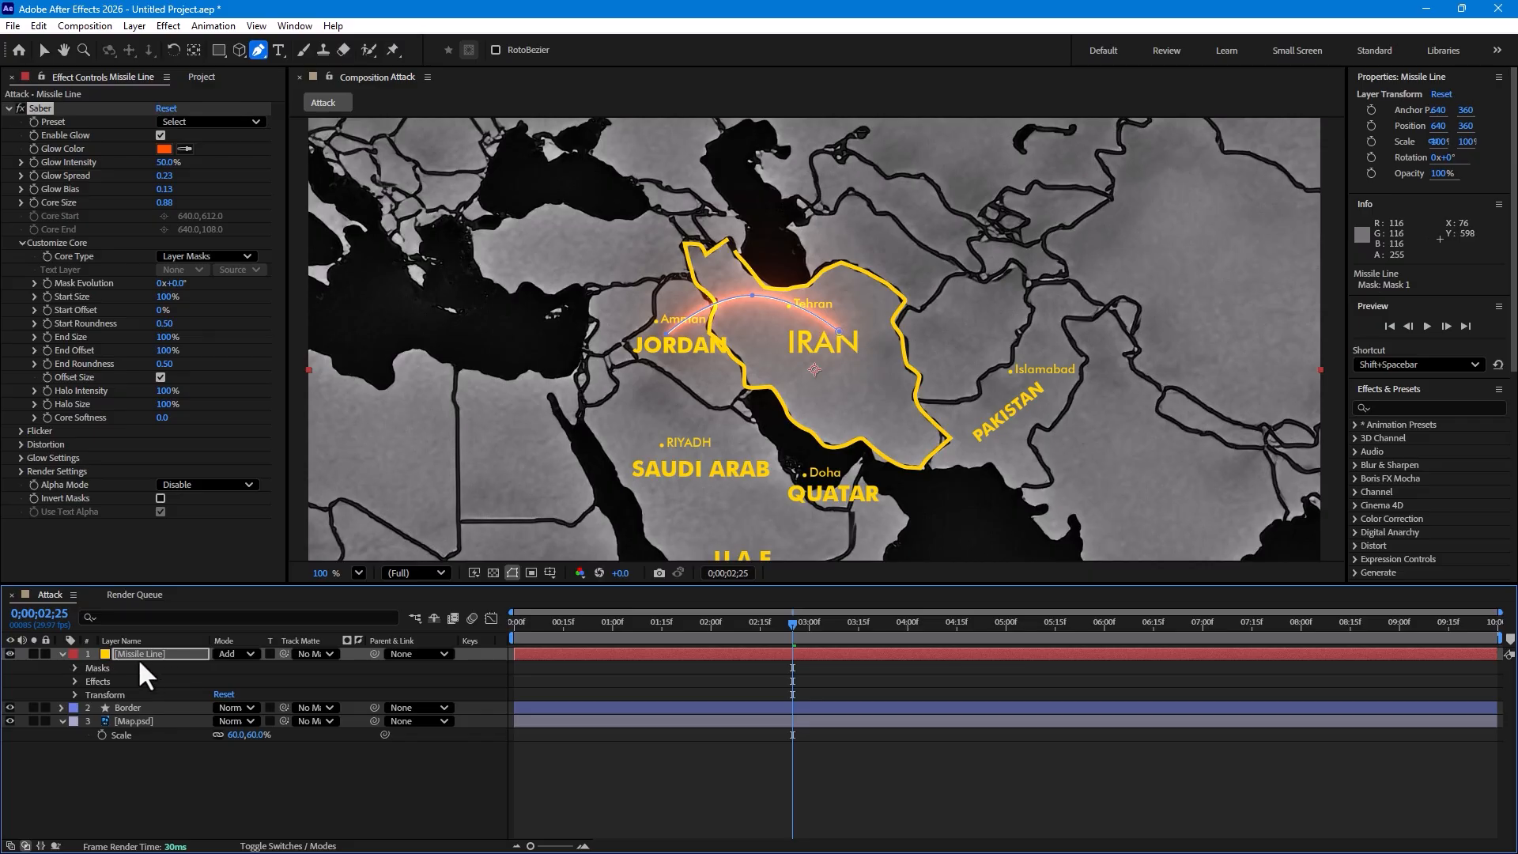
left_click(62, 655)
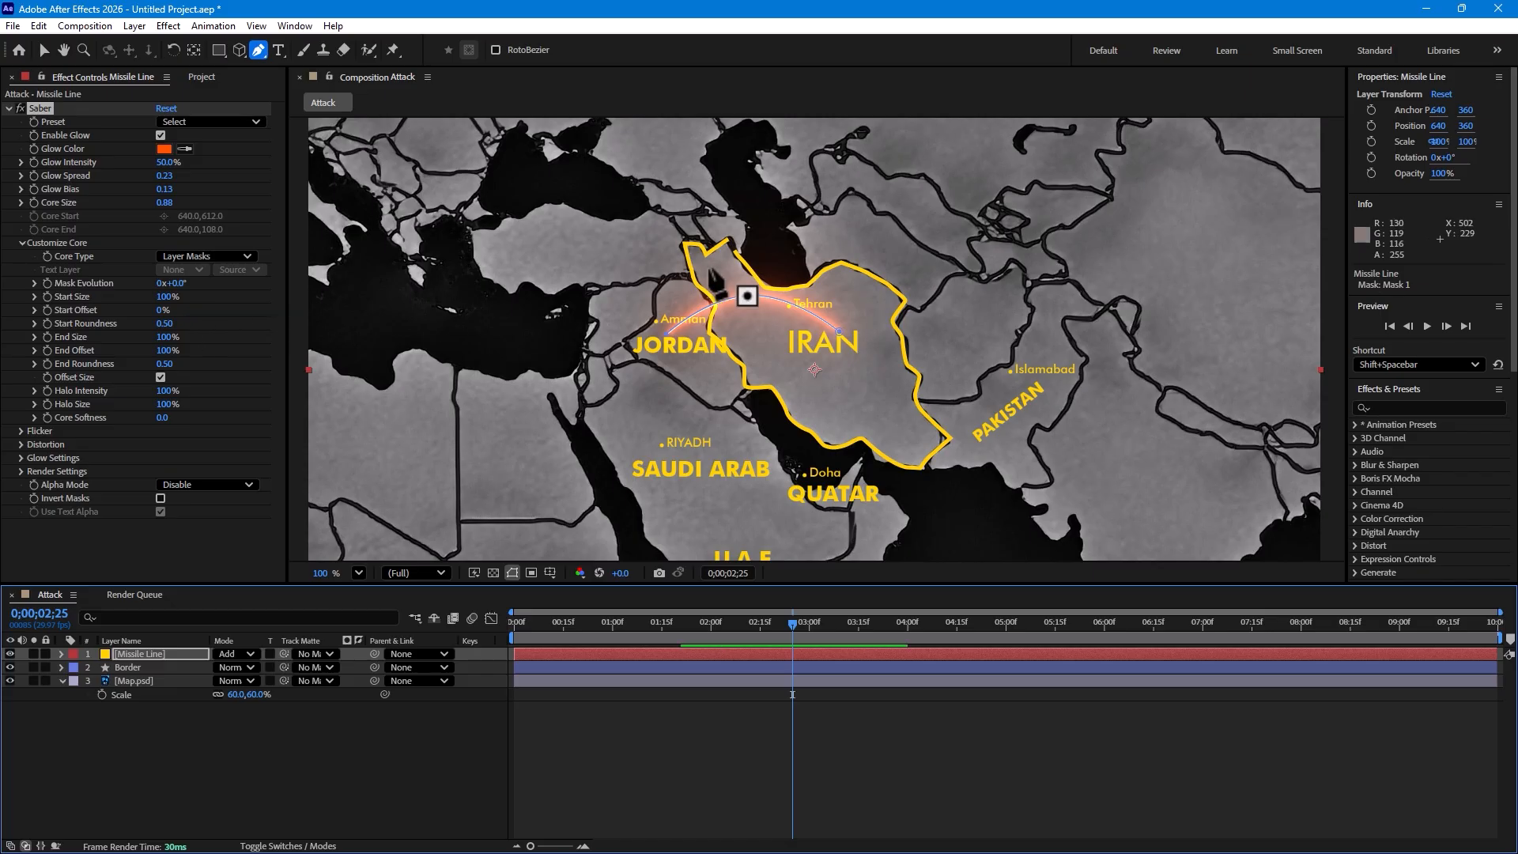
Step: Set Saber's Start Size to 29% and Core Size to 1.57, and deselect the Missile Line layer
scroll(733, 302, "up", 2)
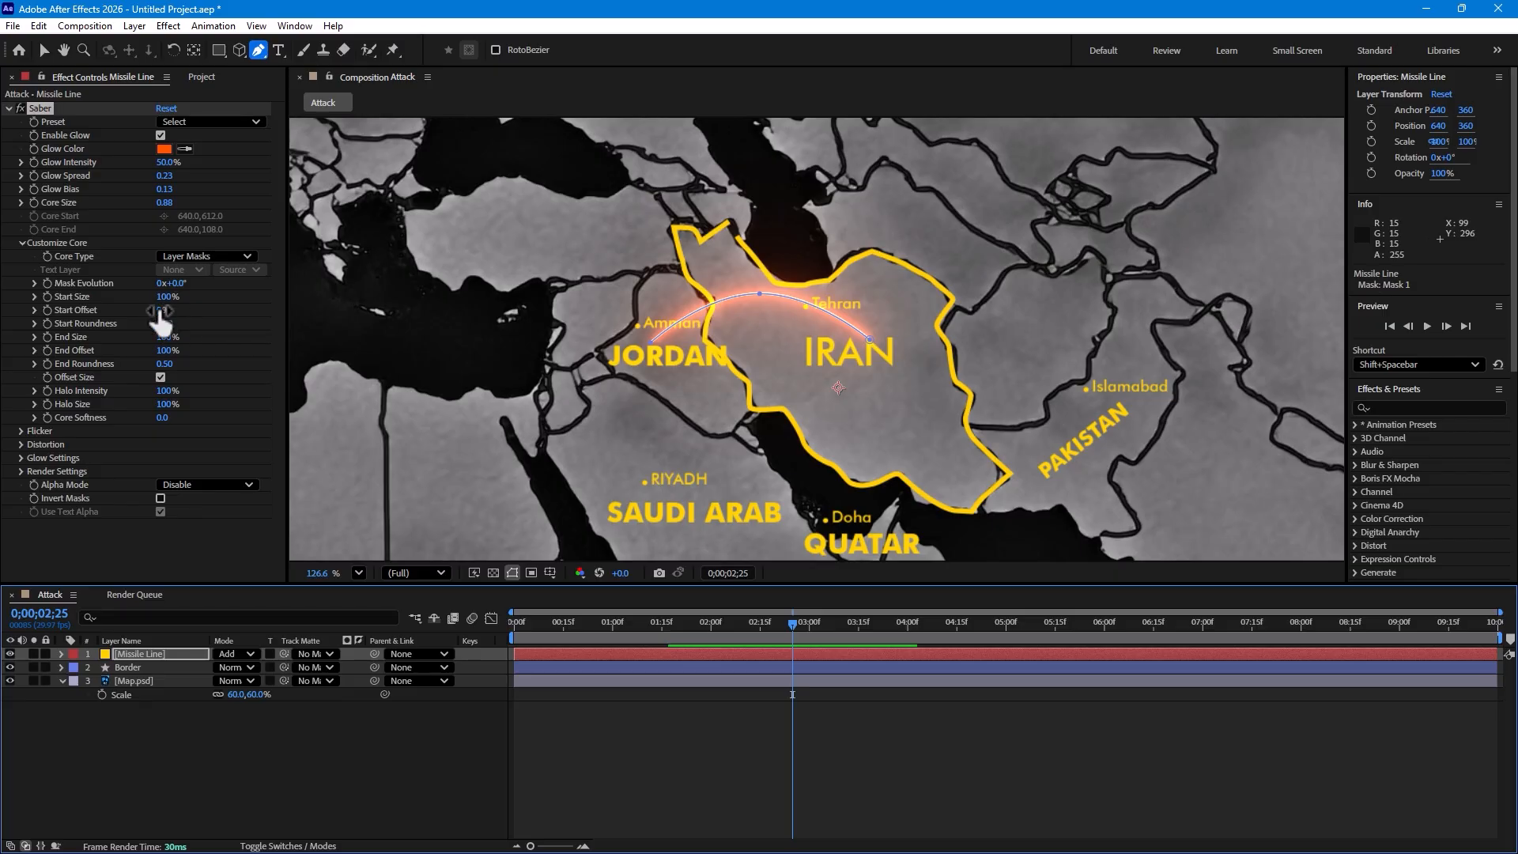
left_click_drag(160, 312, 118, 307)
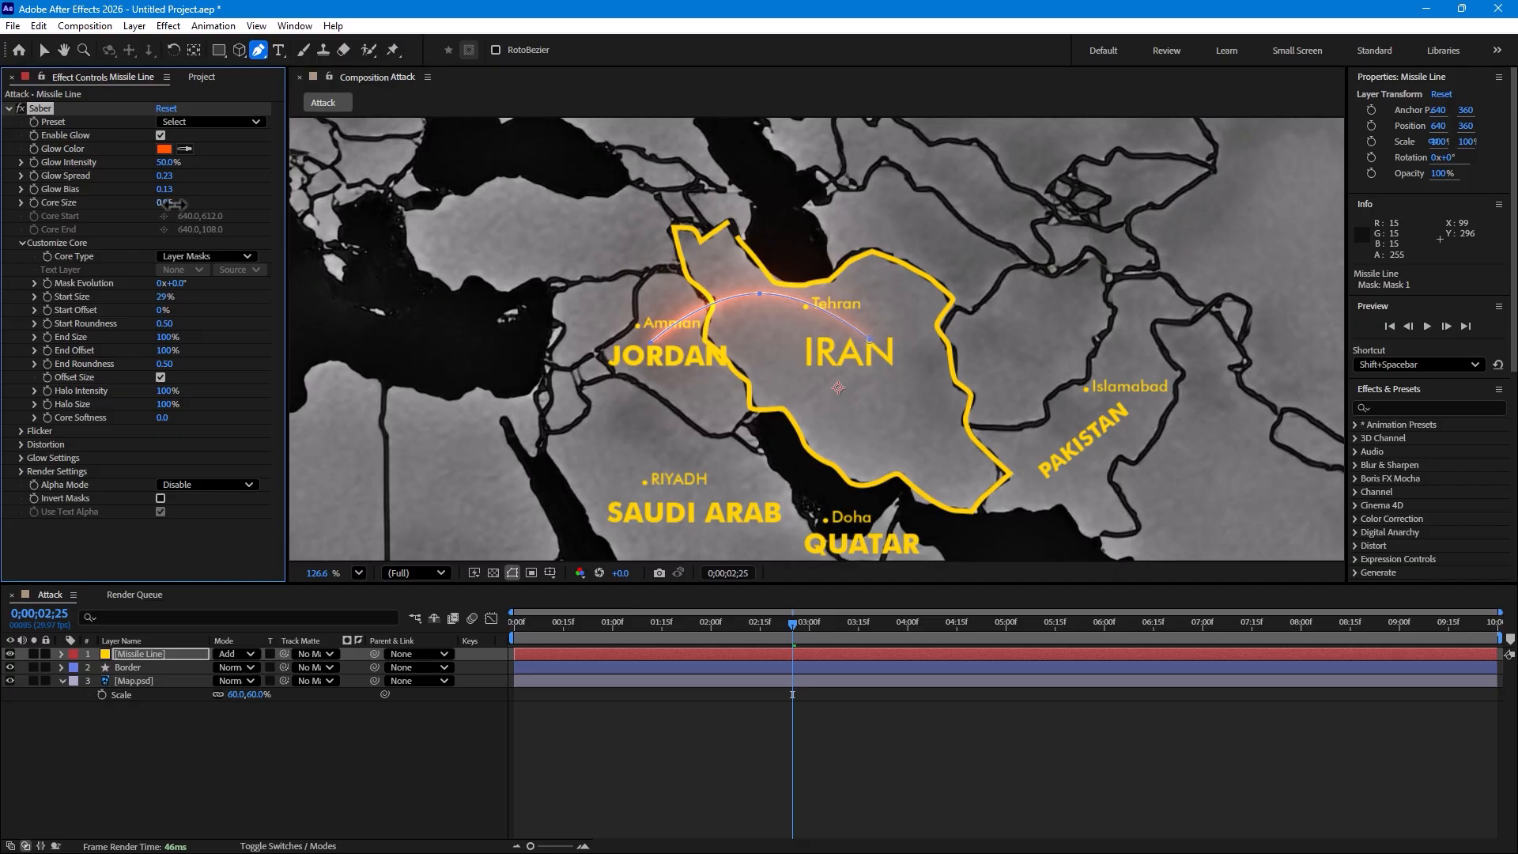
left_click_drag(163, 206, 222, 207)
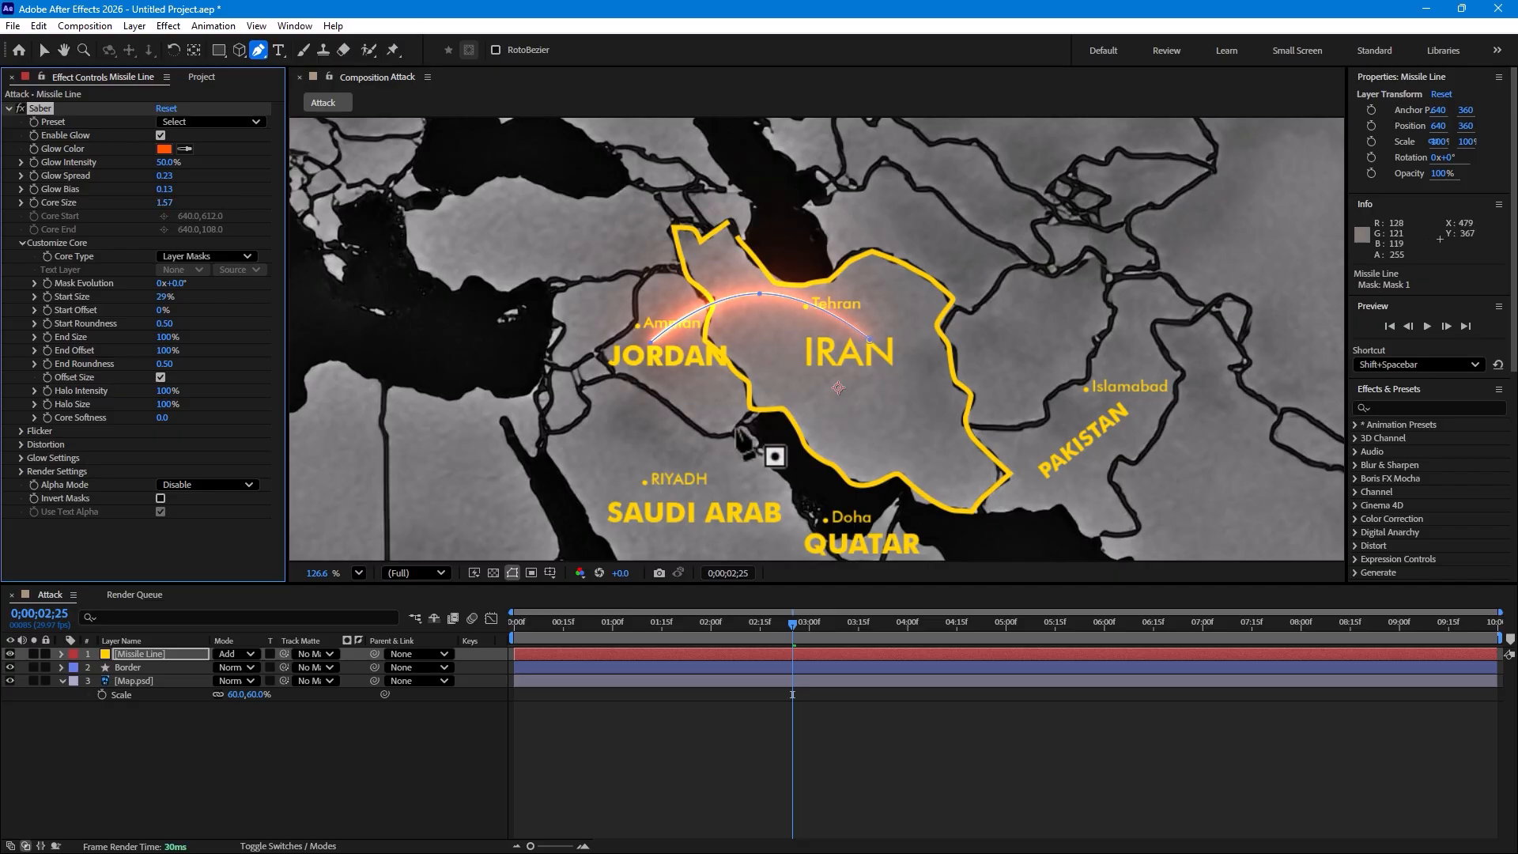
left_click(352, 770)
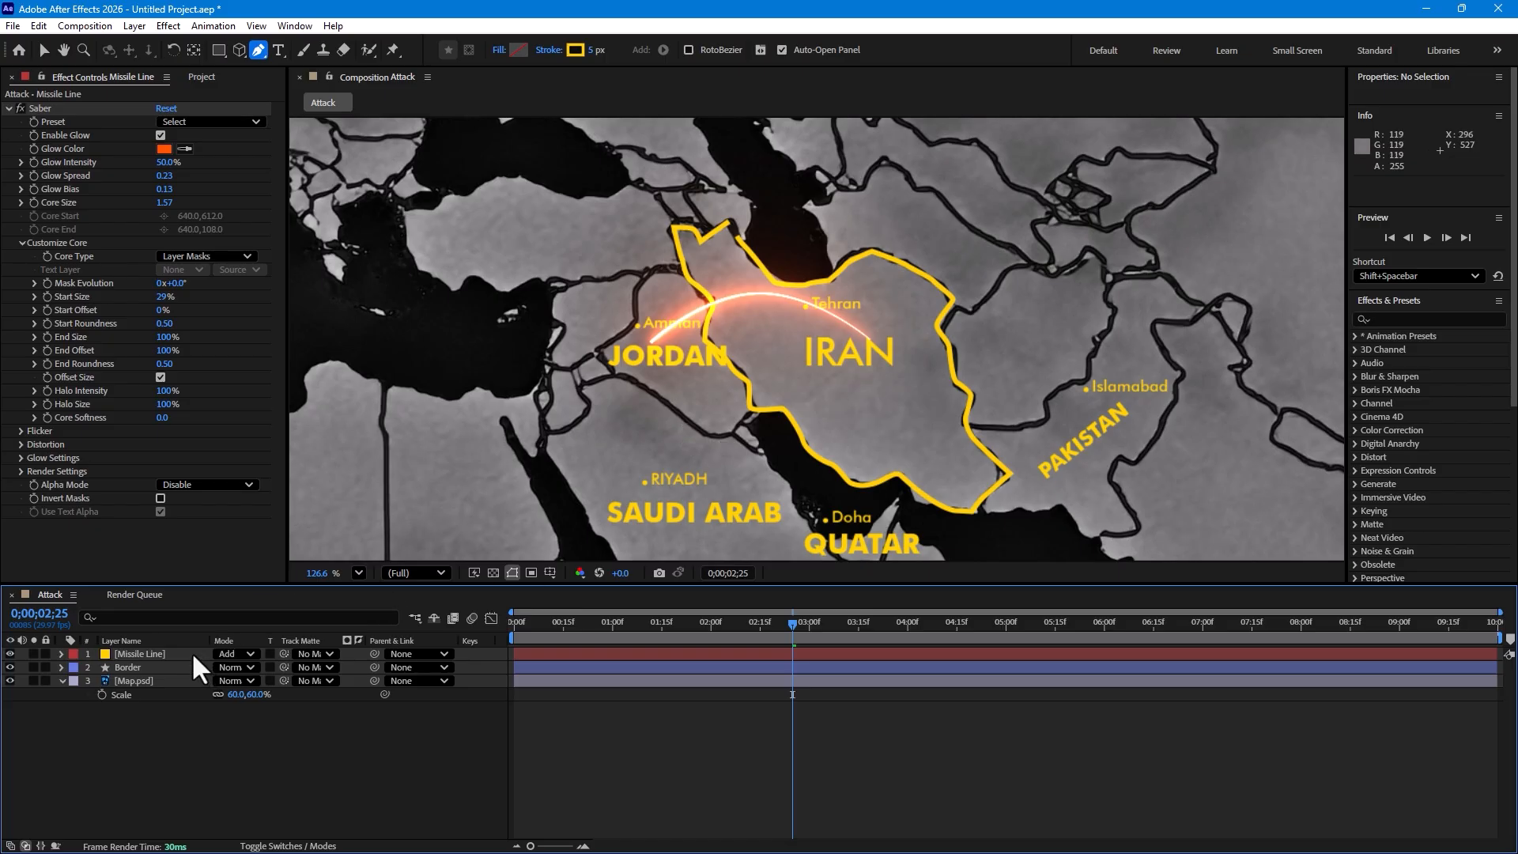
Step: Make the Border, Missile Line and Map.psd layers 3D and collapse the map layer's Scale property
left_click(146, 665)
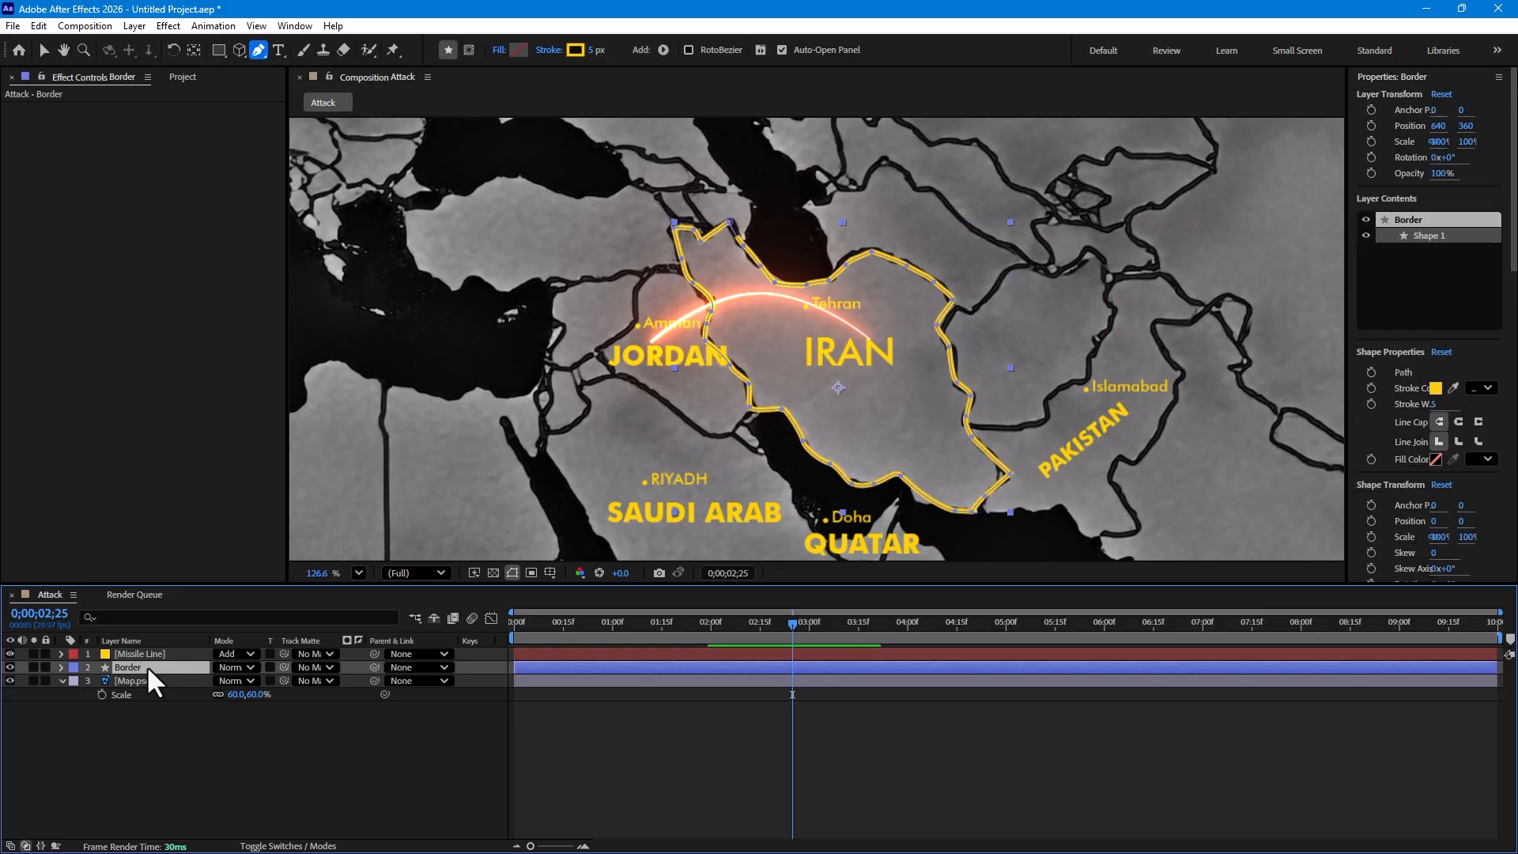
key("F4")
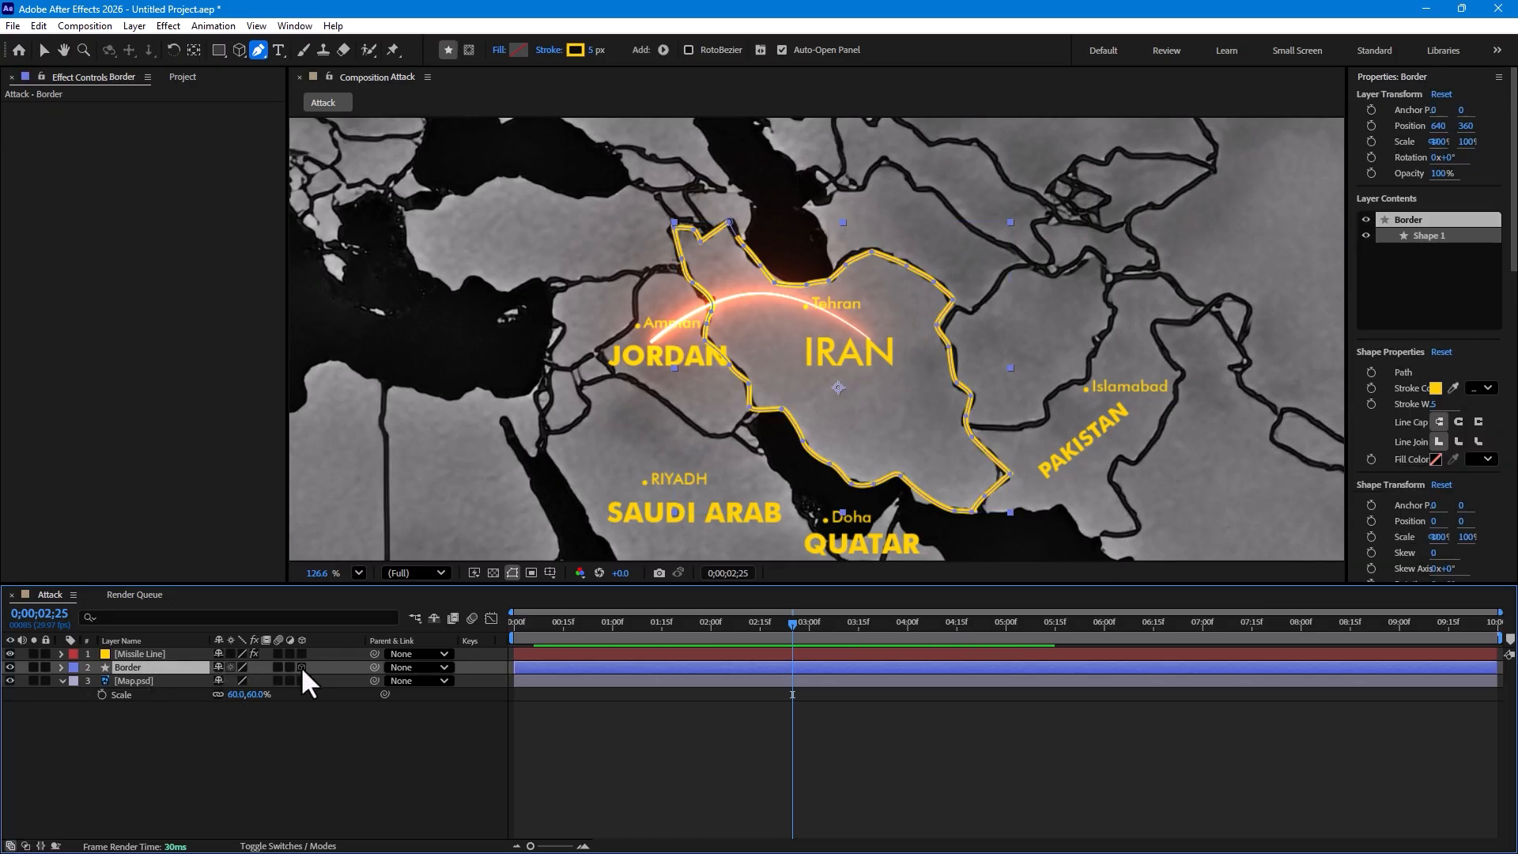
left_click(302, 667)
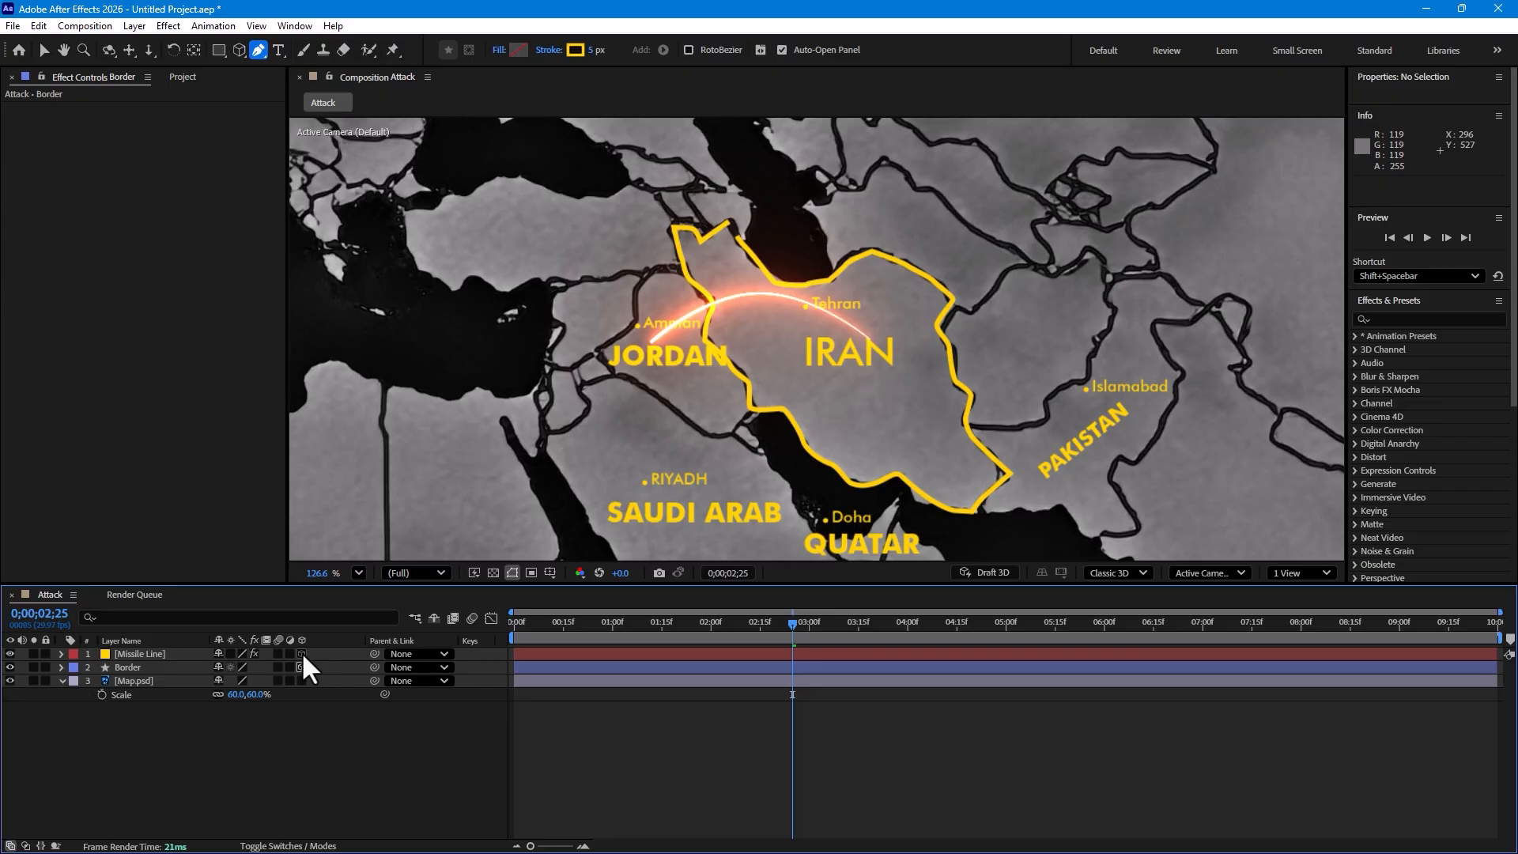
left_click(302, 654)
left_click(301, 680)
left_click(61, 680)
Step: Add a two-node camera with the 24mm preset and depth of field disabled
right_click(286, 748)
mouse_move(338, 554)
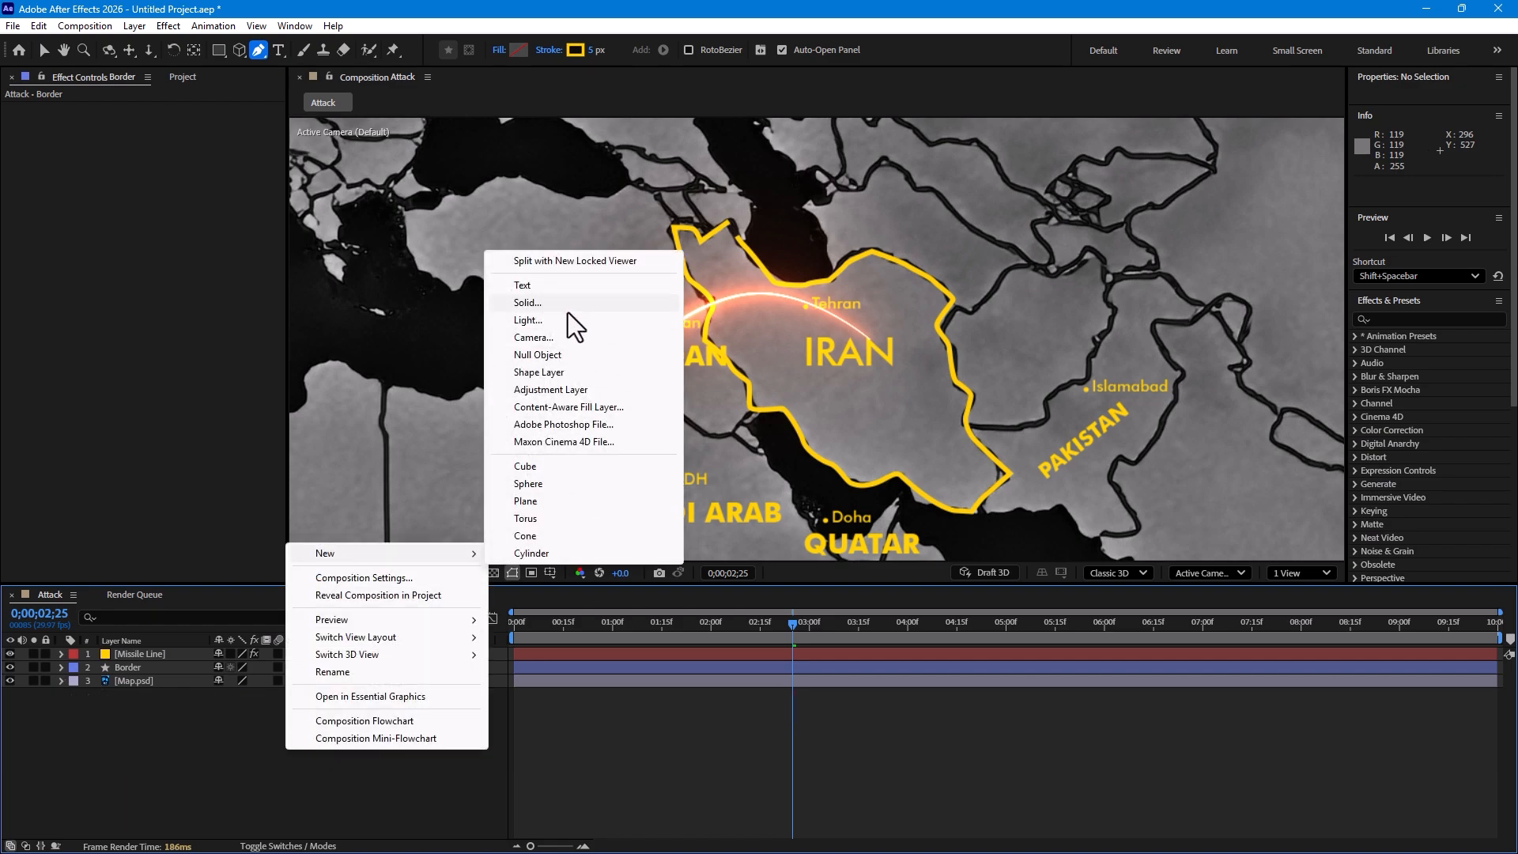
left_click(566, 338)
left_click(1103, 105)
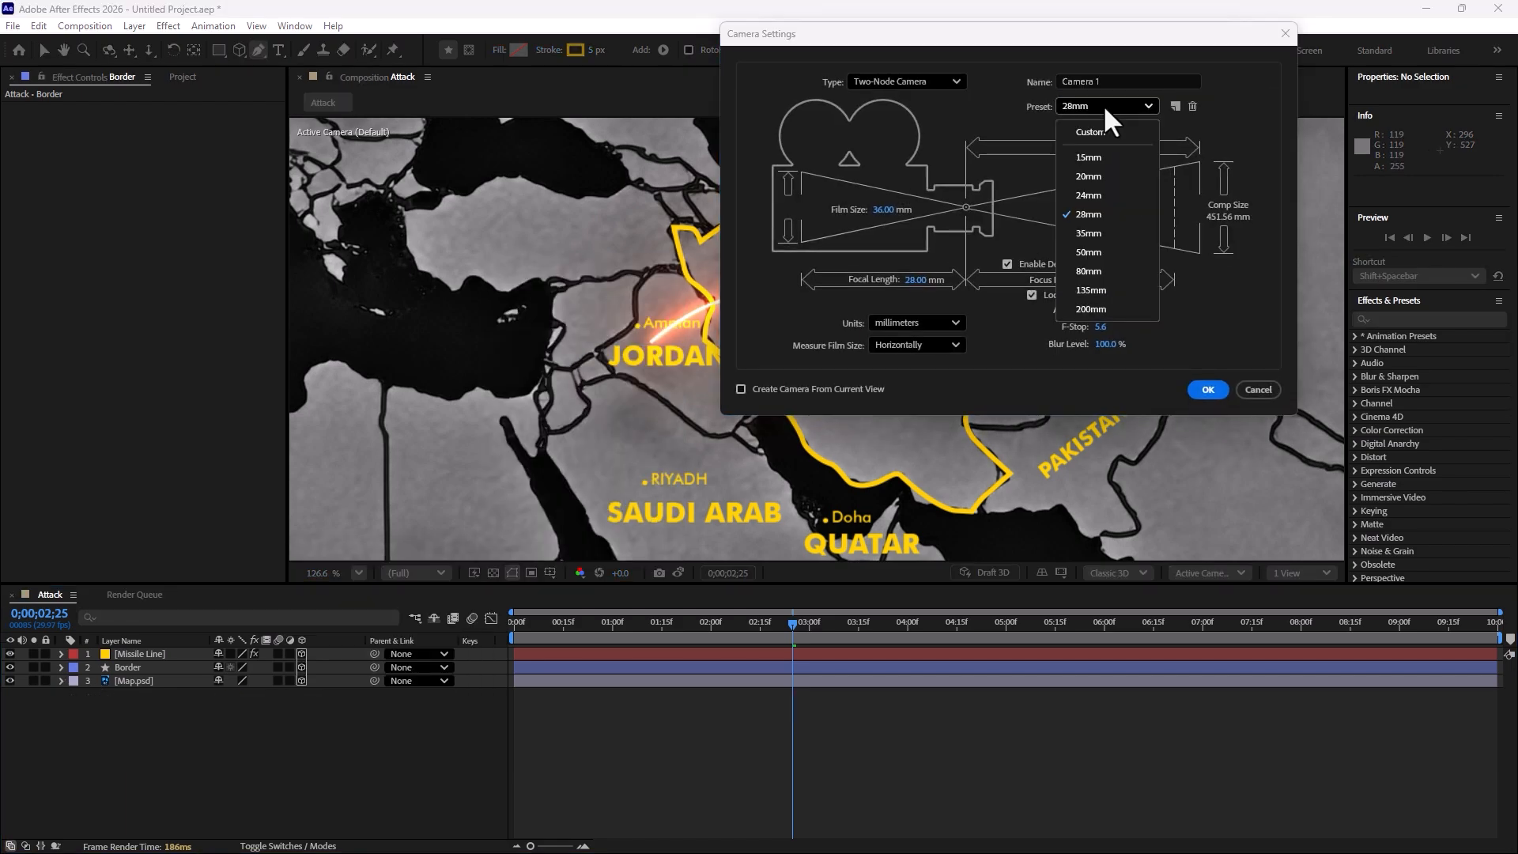
left_click(1088, 195)
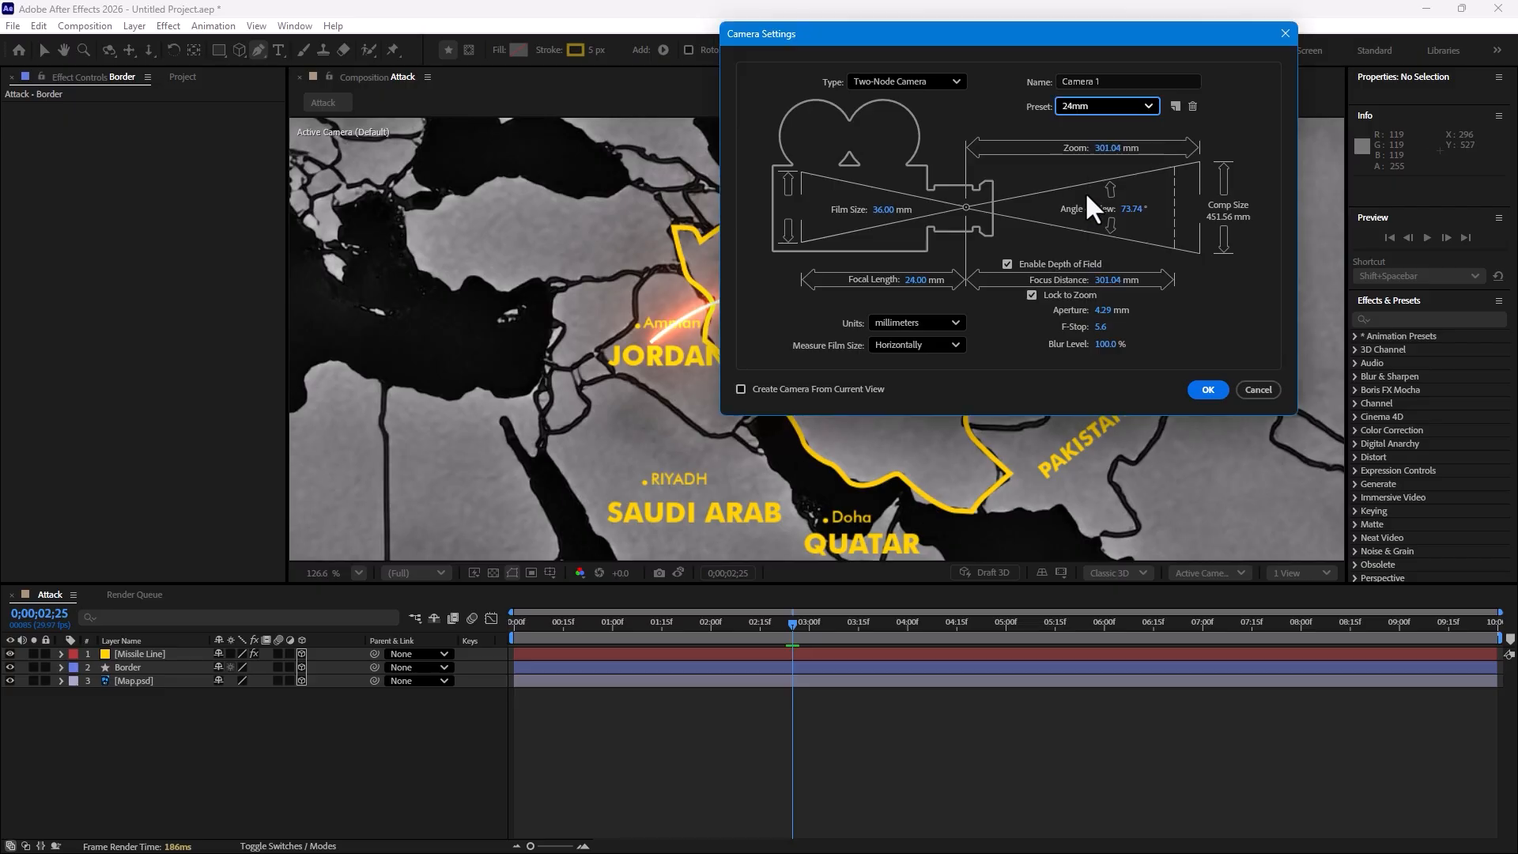
left_click(1068, 264)
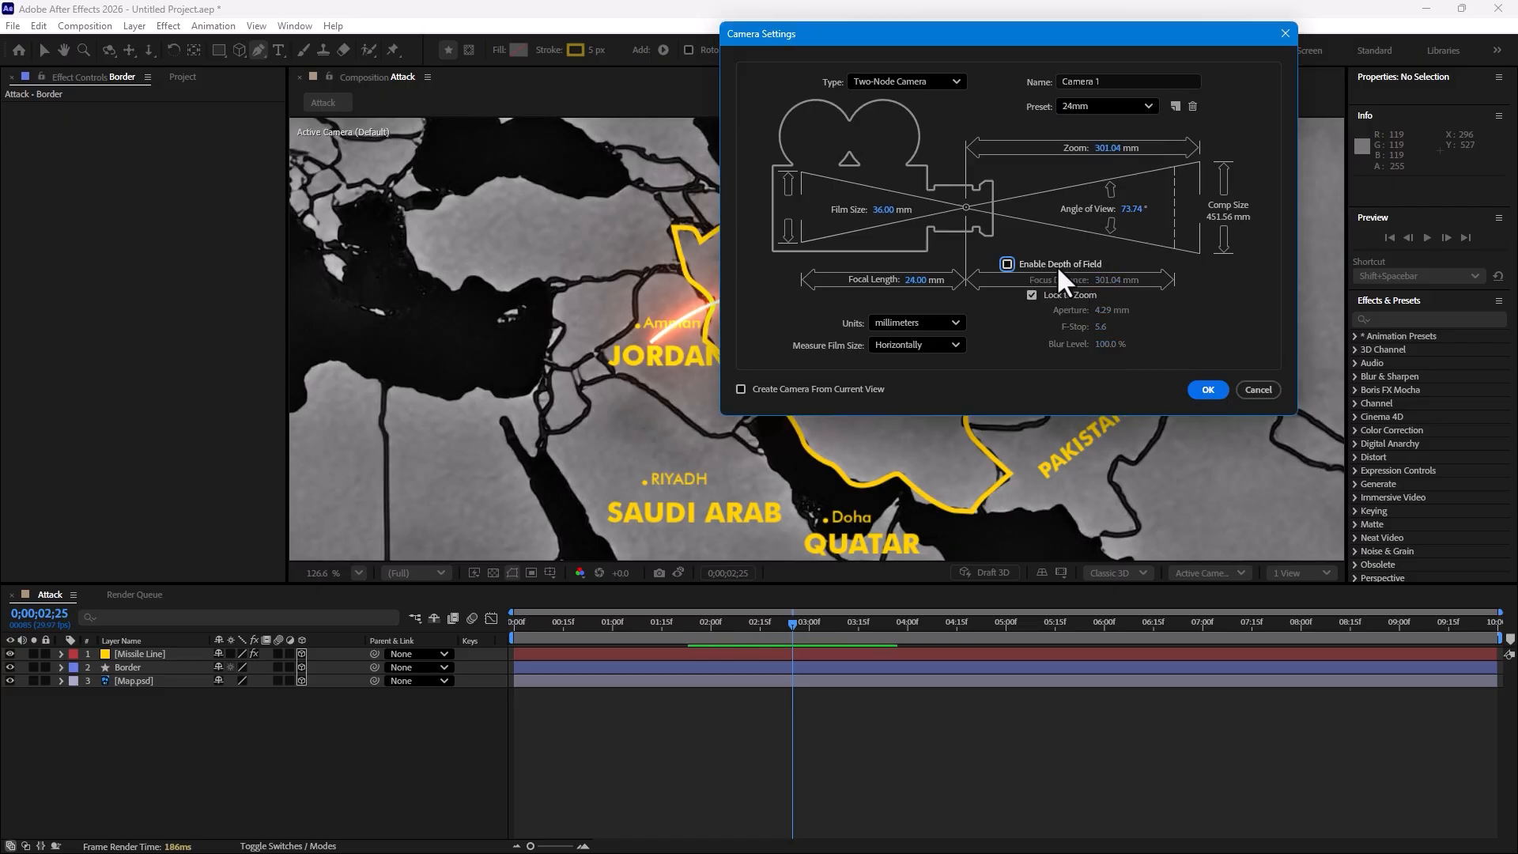
left_click(1208, 390)
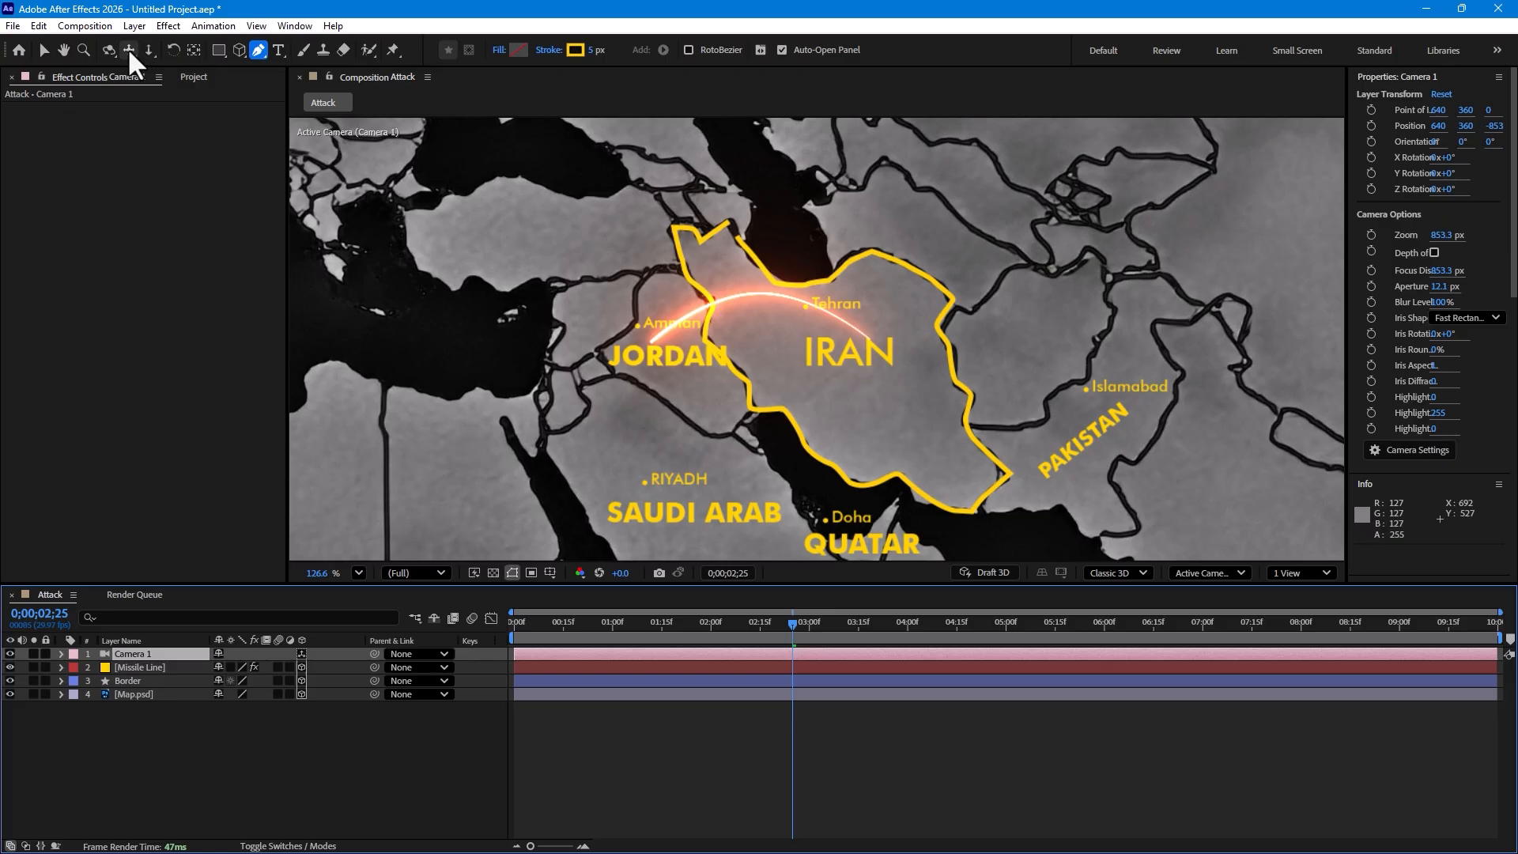
Step: Orbit, pan and dolly the camera into a closer tilted view of Iran and its neighbours, at about position 620, 866, -442
left_click(104, 49)
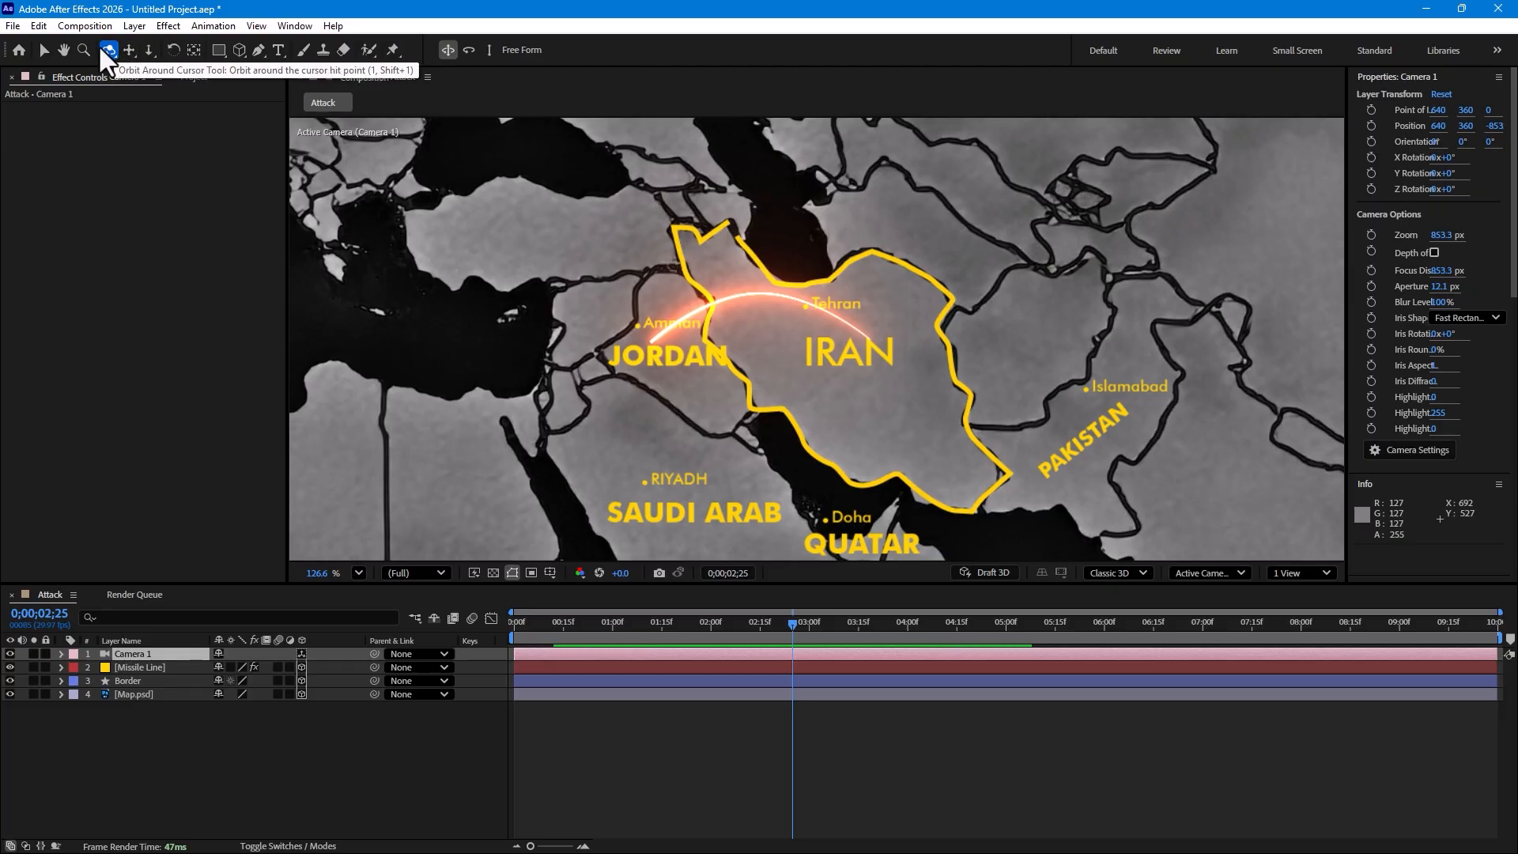
left_click_drag(838, 316, 862, 197)
scroll(866, 340, "down", 3)
left_click_drag(869, 364, 846, 321)
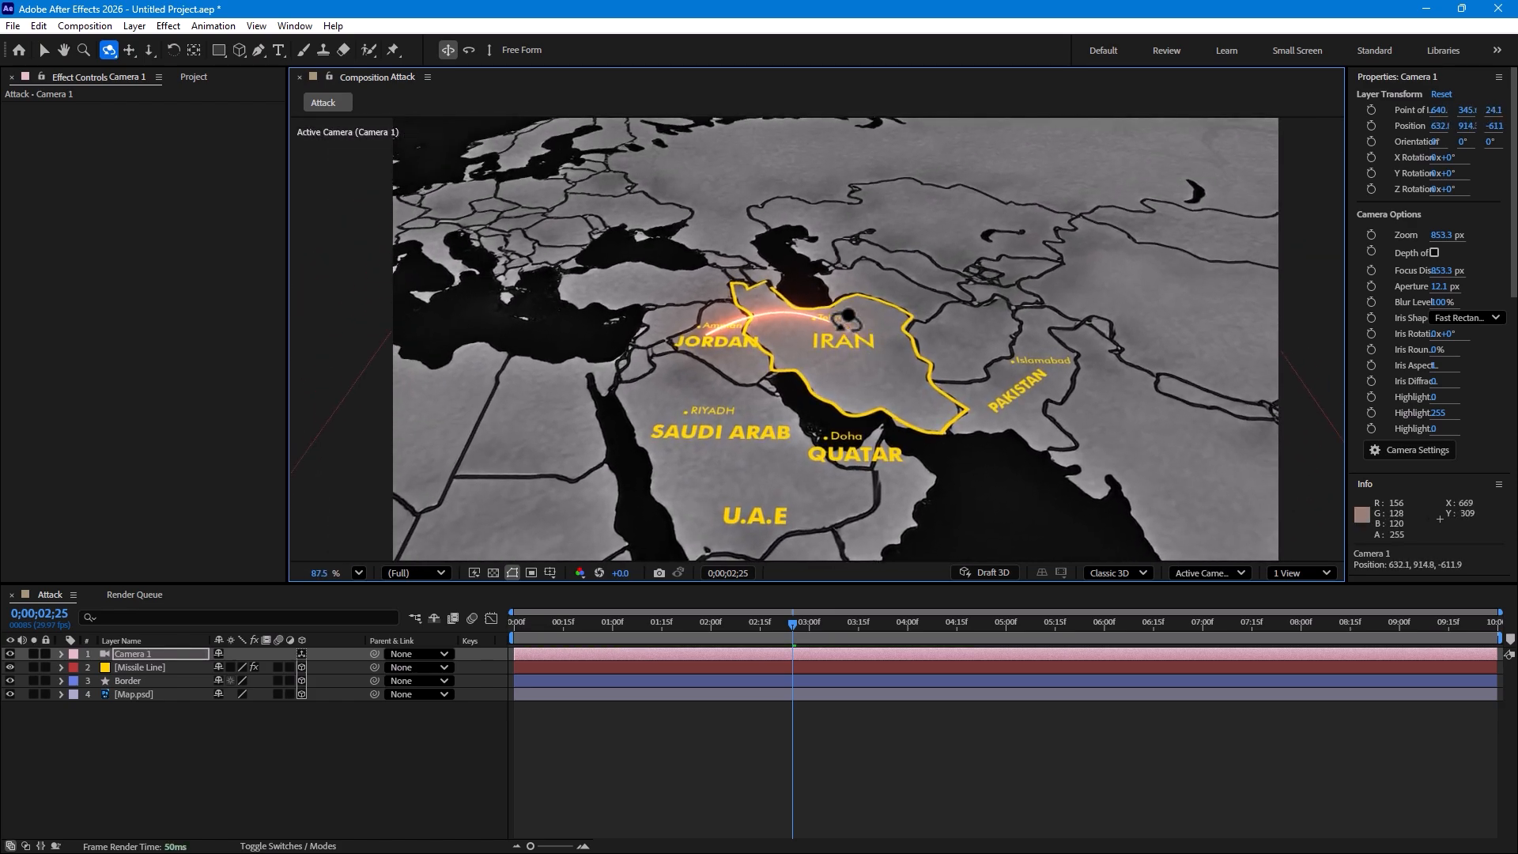
left_click(129, 49)
left_click_drag(781, 366, 805, 281)
left_click(146, 46)
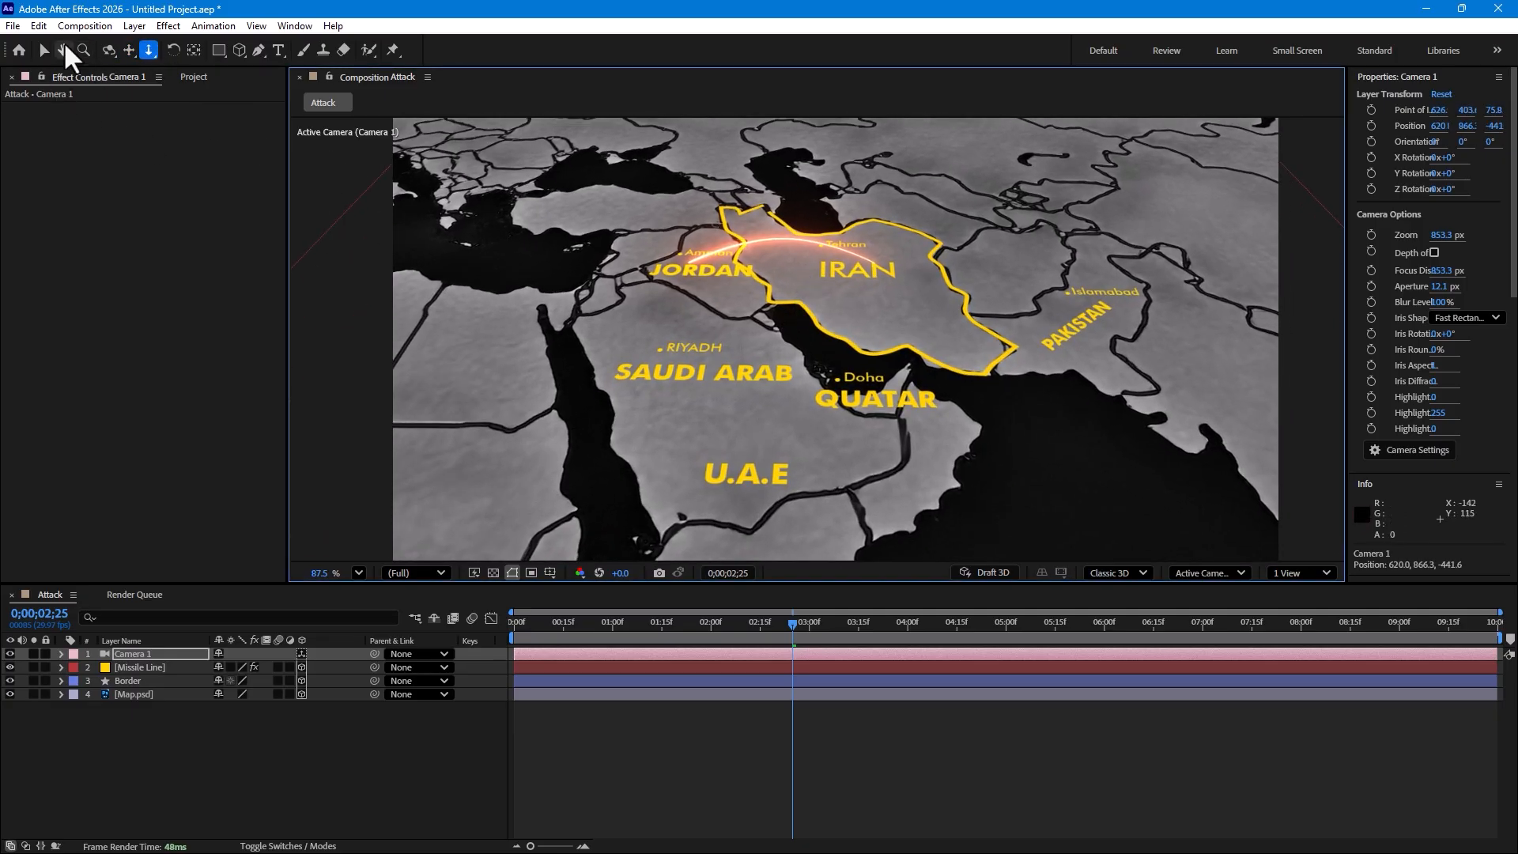
key("v")
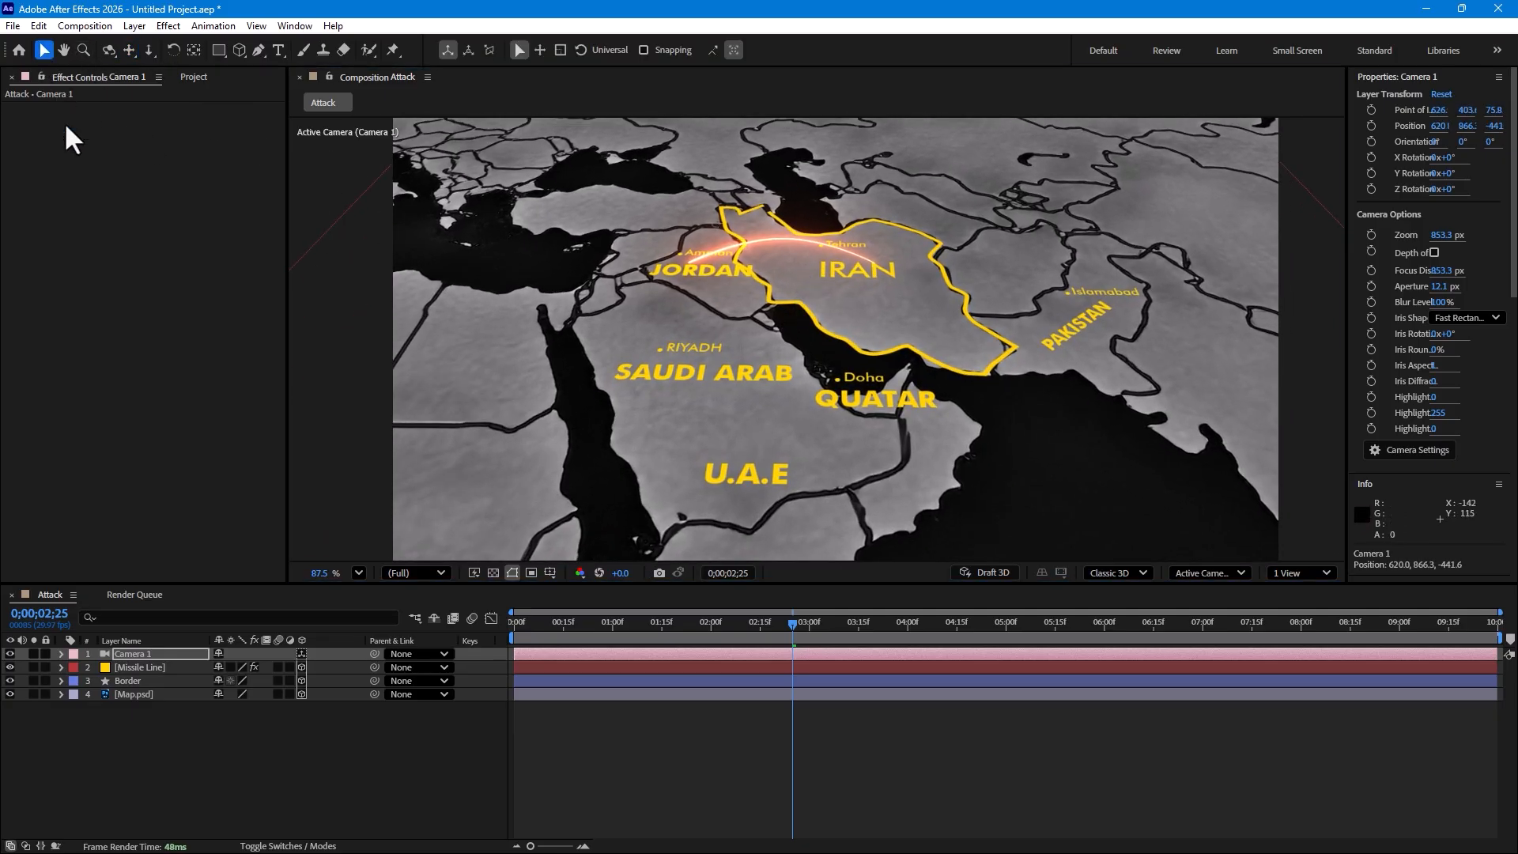
Step: Rotate the Missile Line layer to an X orientation of 90° so the arc stands upright on the map
left_click(139, 664)
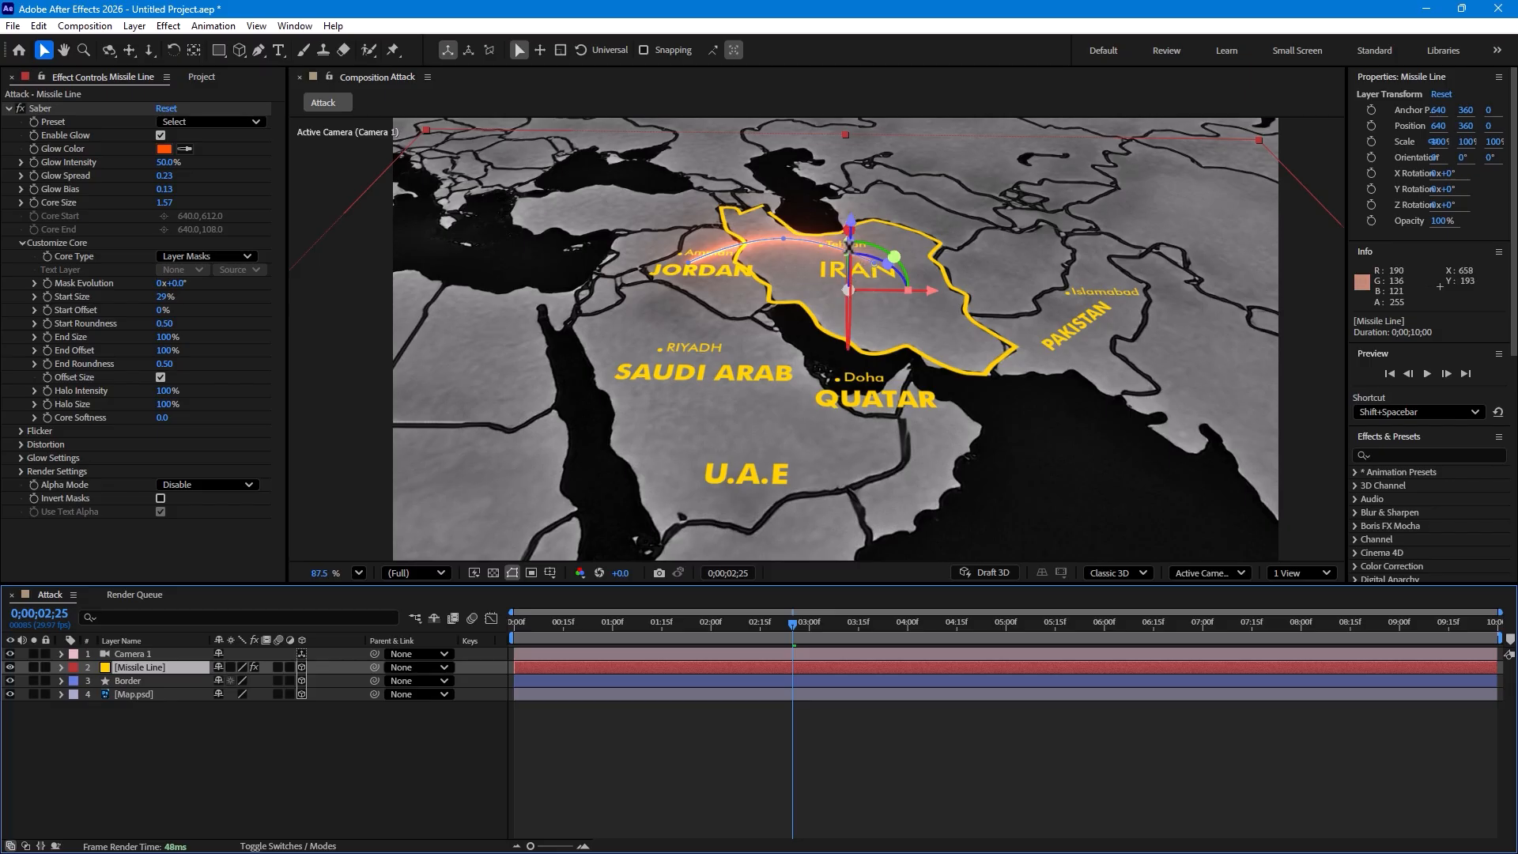
left_click_drag(851, 258, 848, 292)
key("ctrl+z")
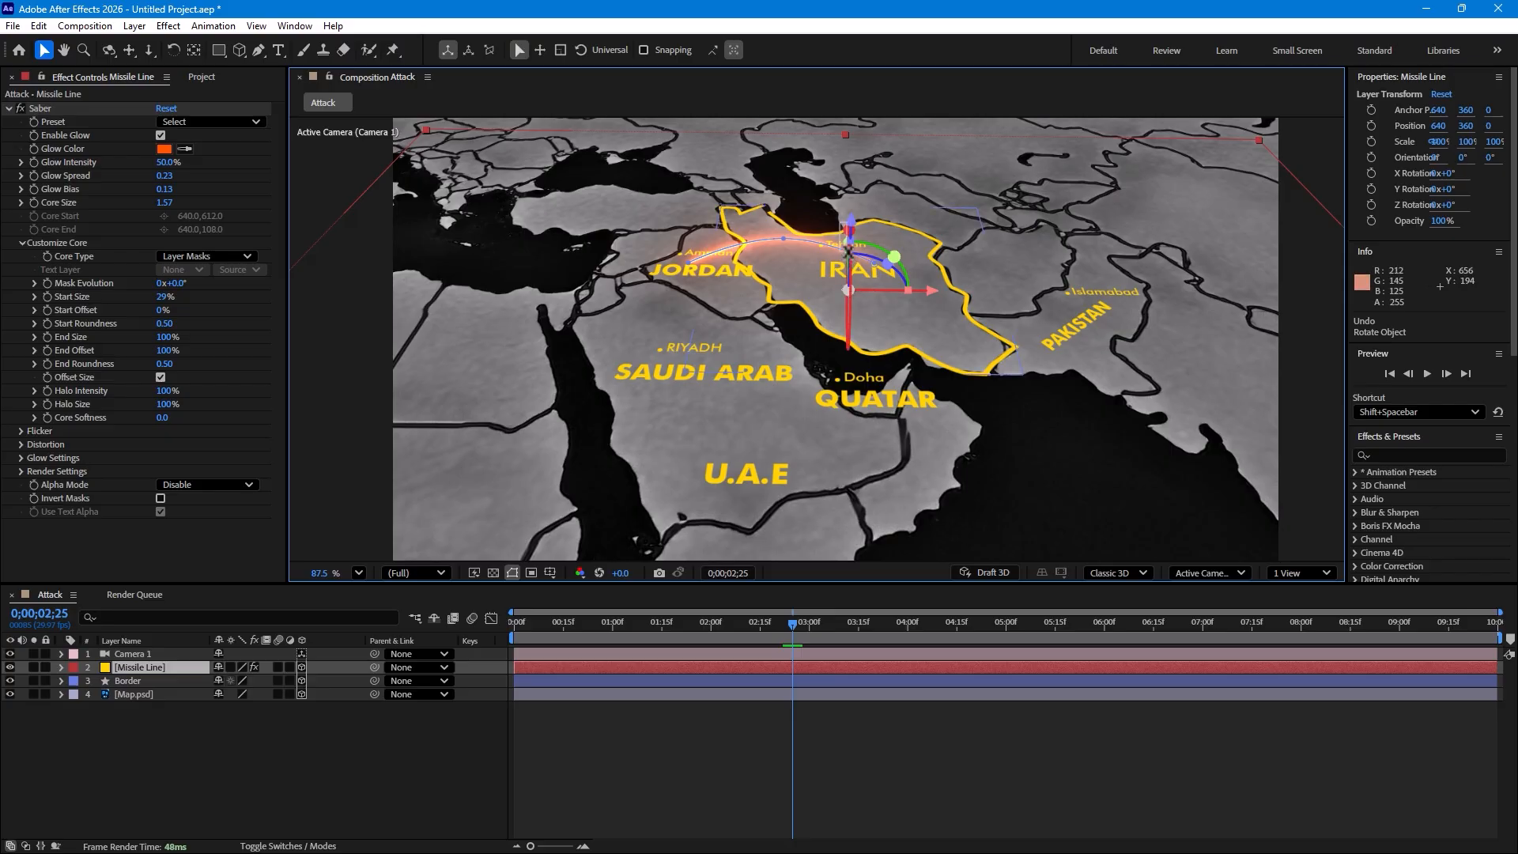
left_click_drag(847, 252, 845, 305)
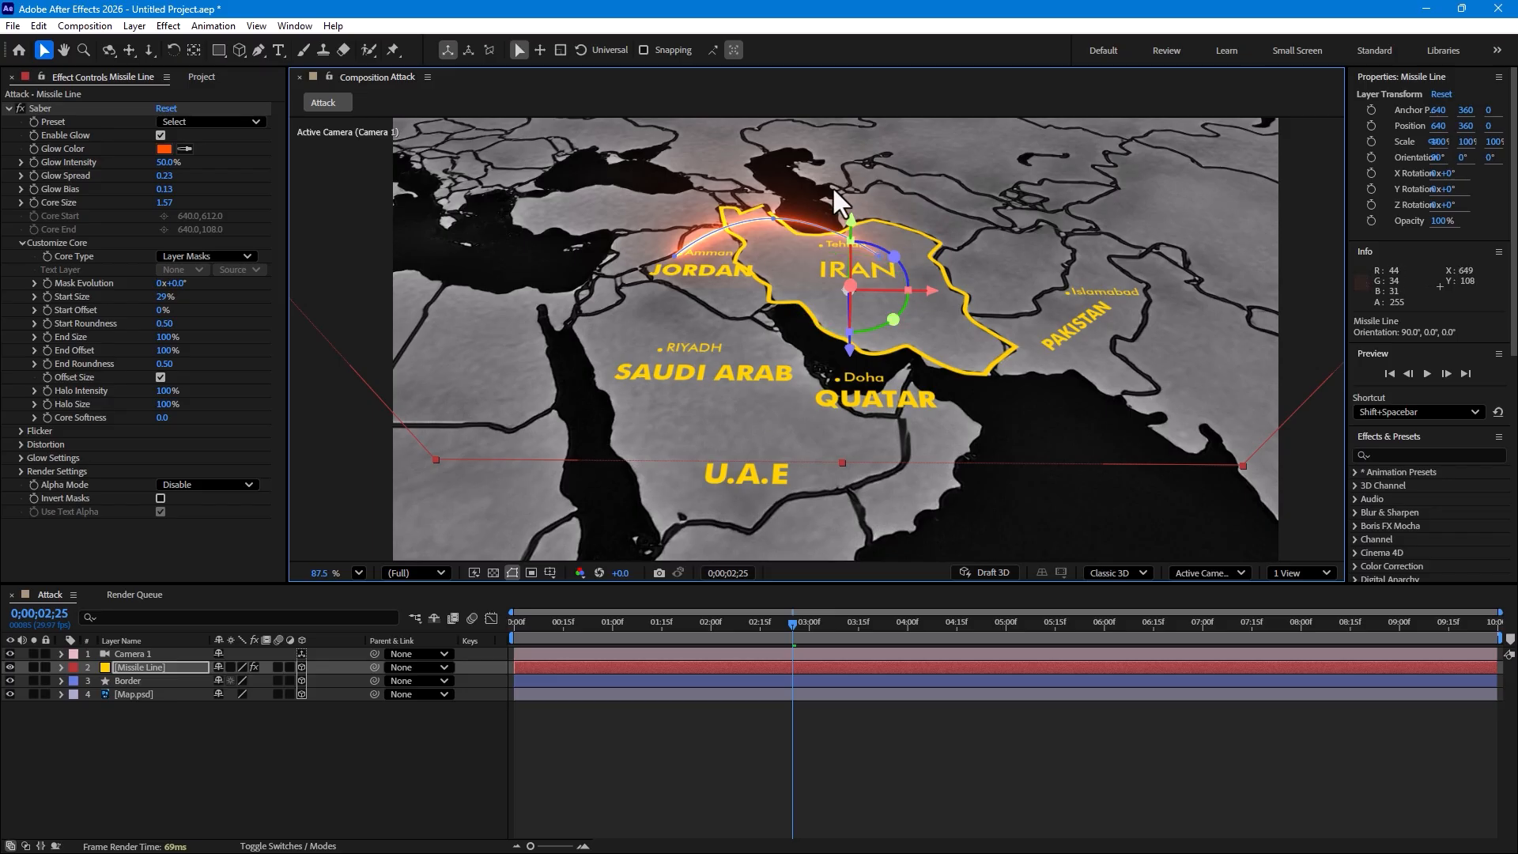
Step: Reshape the Missile Line mask by raising the arc's top point and moving its Jordan end closer to Amman
left_click_drag(754, 193, 794, 231)
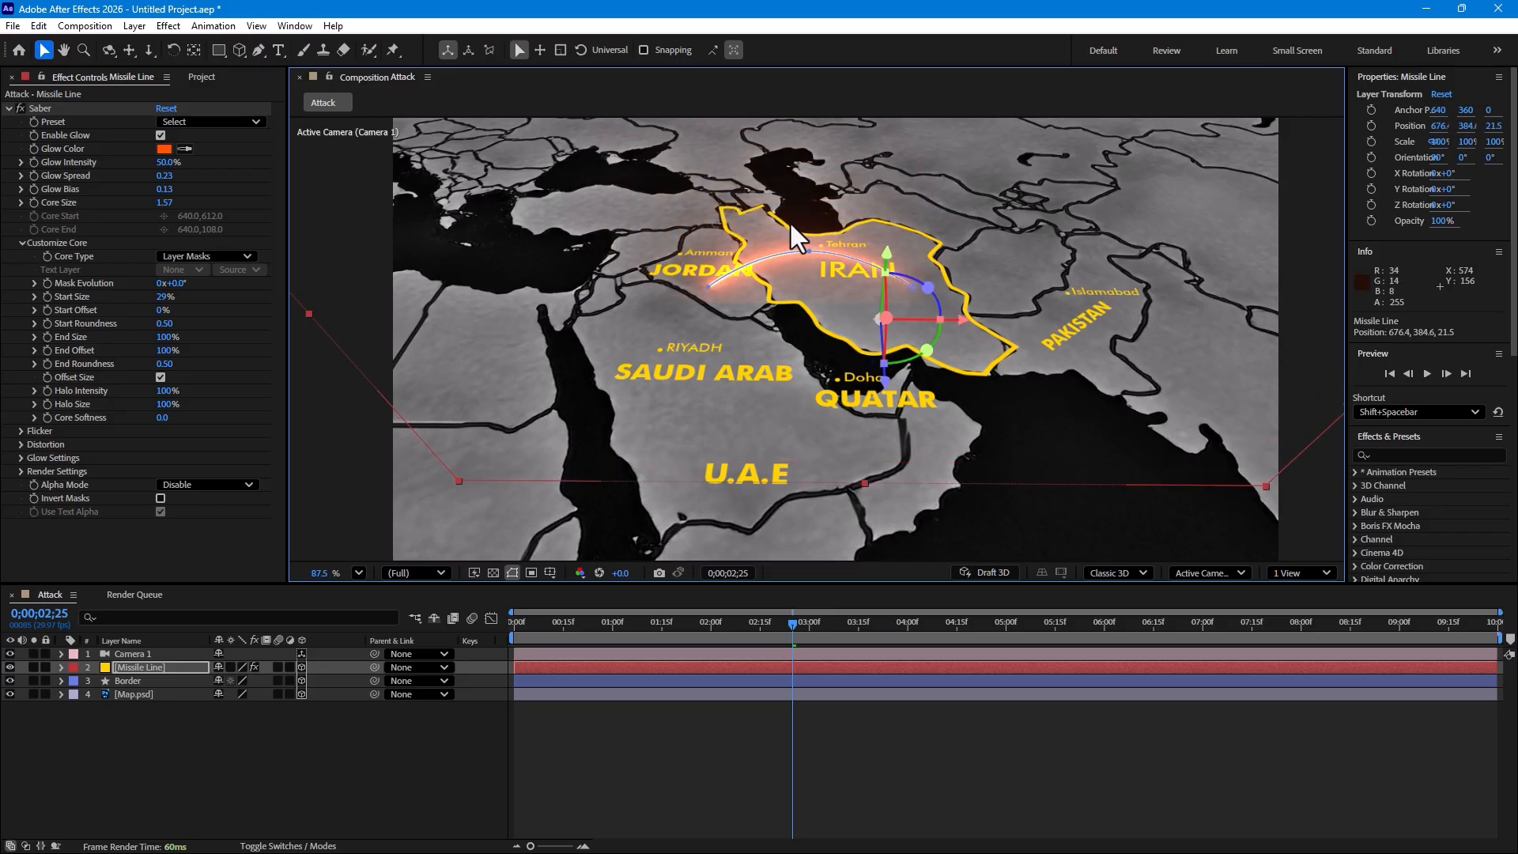
key("ctrl+z")
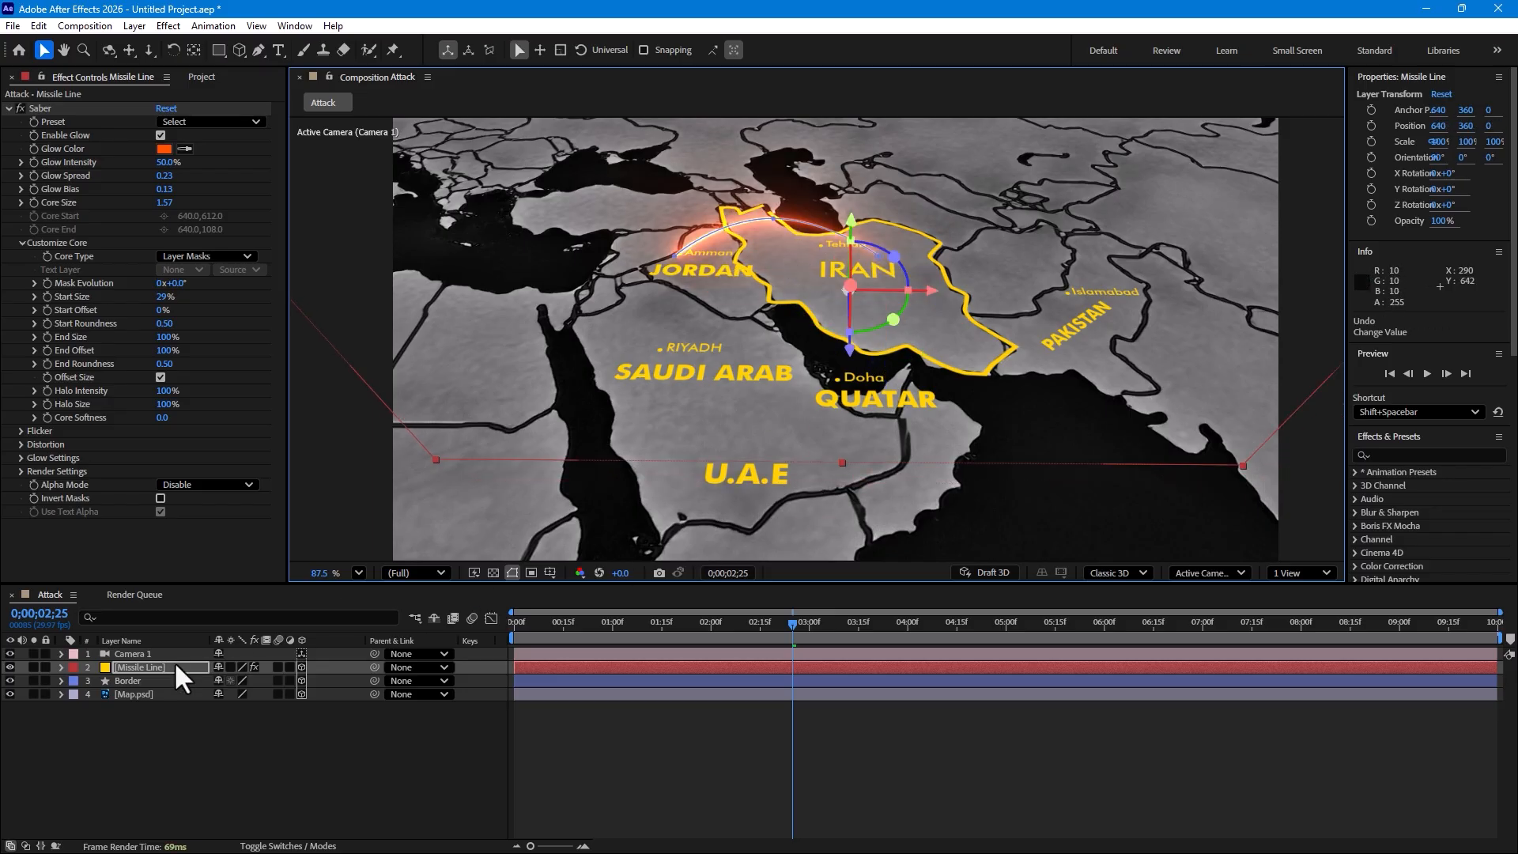
left_click(770, 213)
left_click_drag(771, 212, 781, 190)
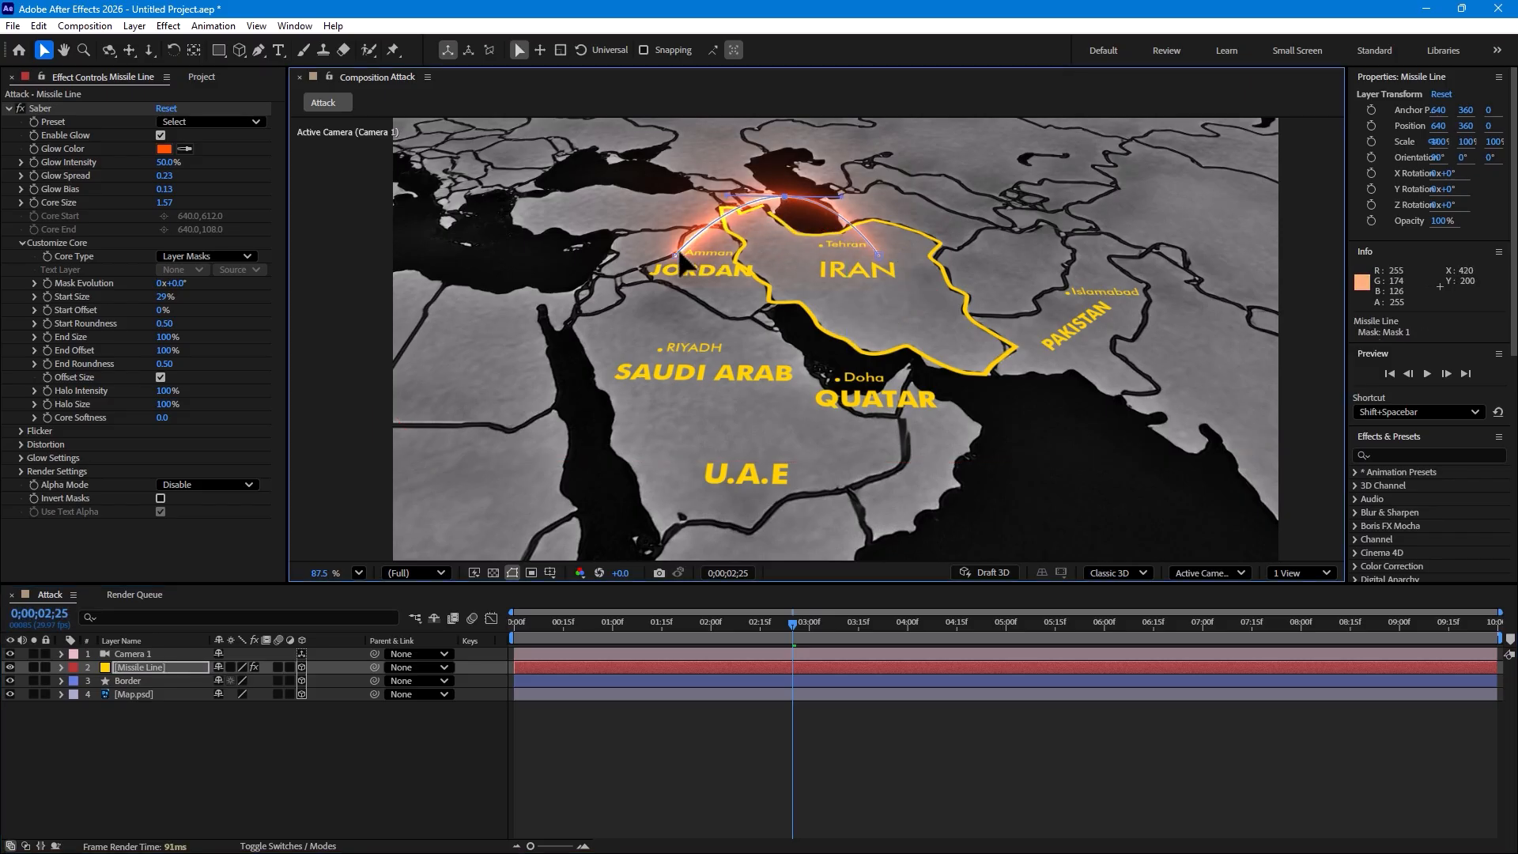
left_click_drag(674, 256, 695, 249)
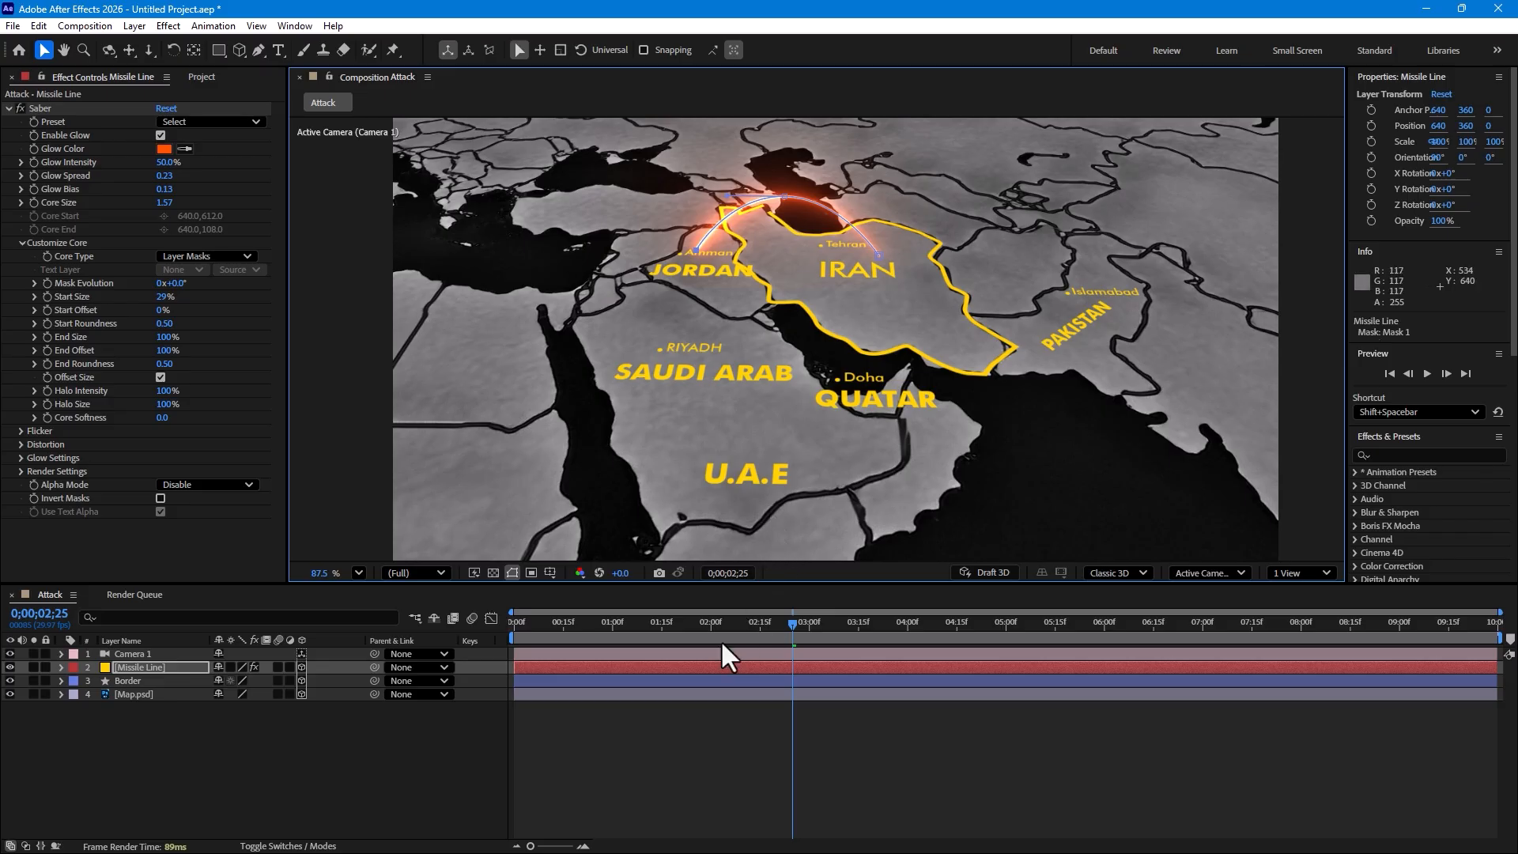
Step: Orbit the camera to a lower, flatter viewing angle, at about position 621, 955, -295
left_click(110, 50)
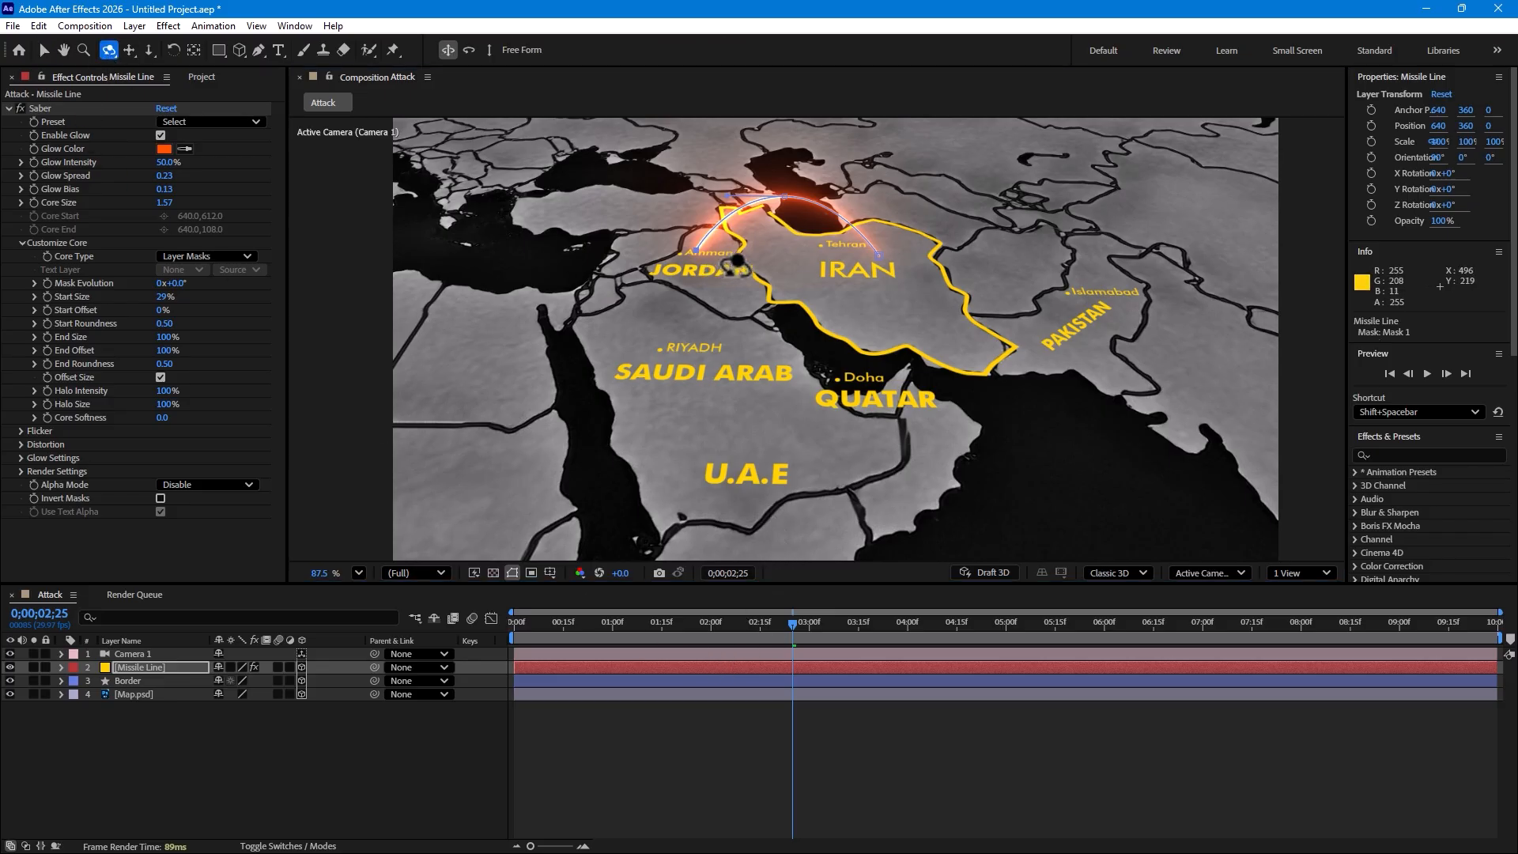
left_click_drag(737, 266, 848, 293)
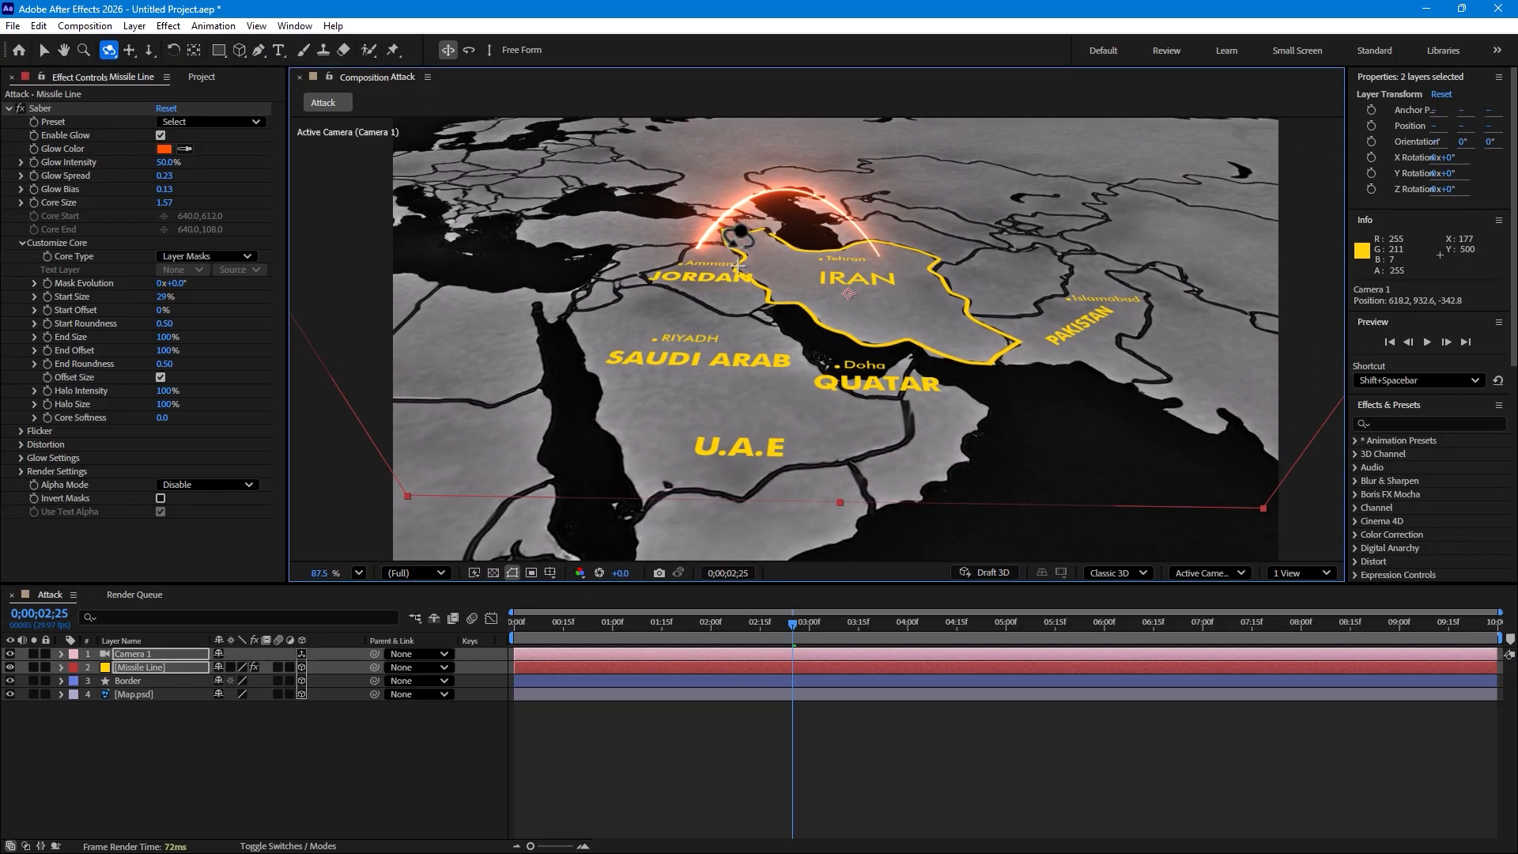
left_click_drag(740, 237, 749, 252)
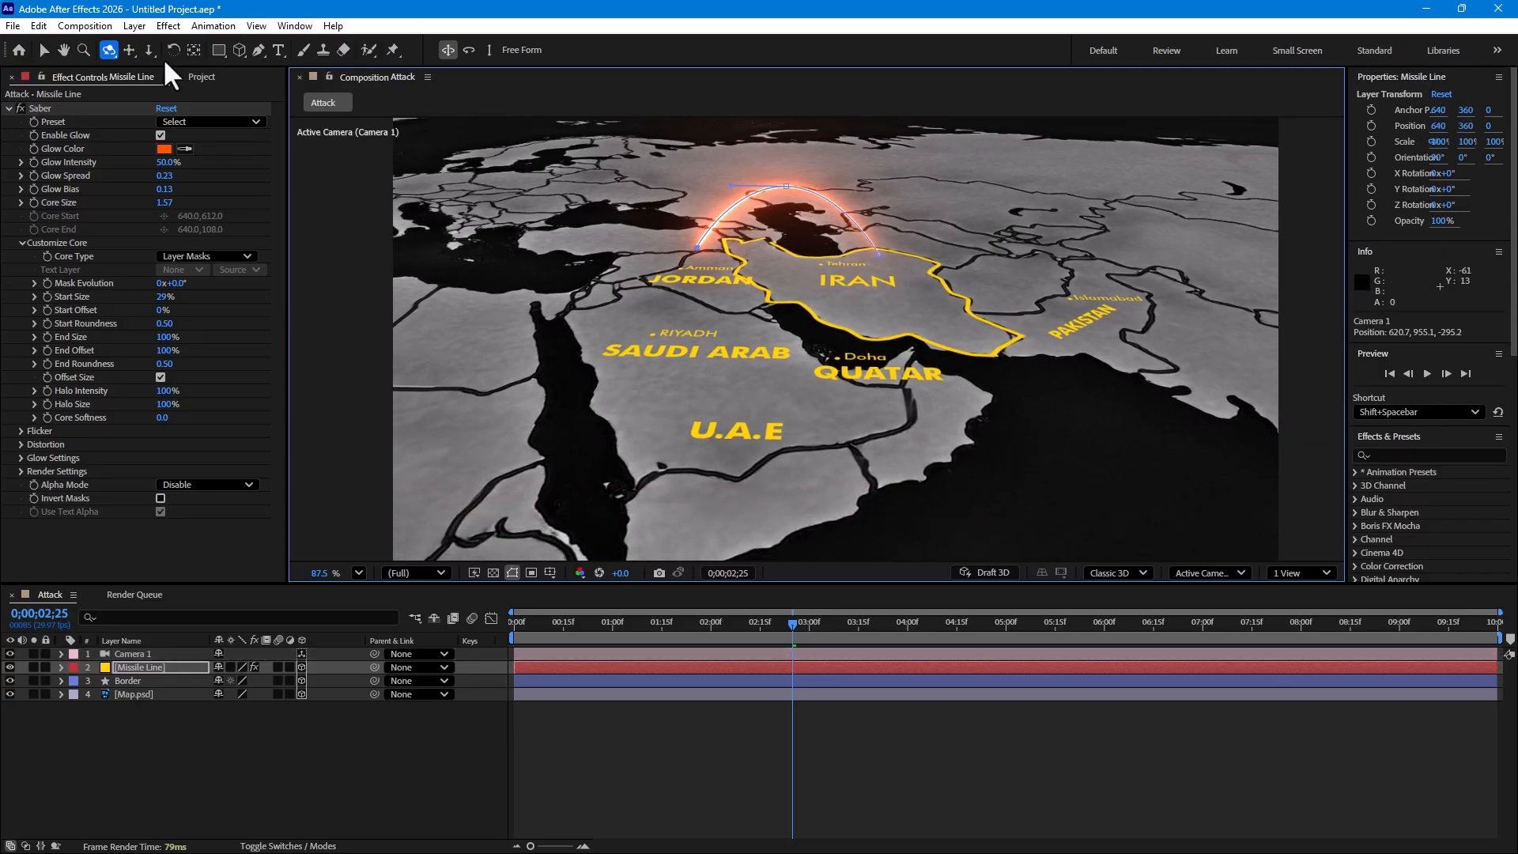
Step: Move the Missile Line layer along its axes to position 640, 293.7, 51 so the arc sits down on the map
left_click(44, 49)
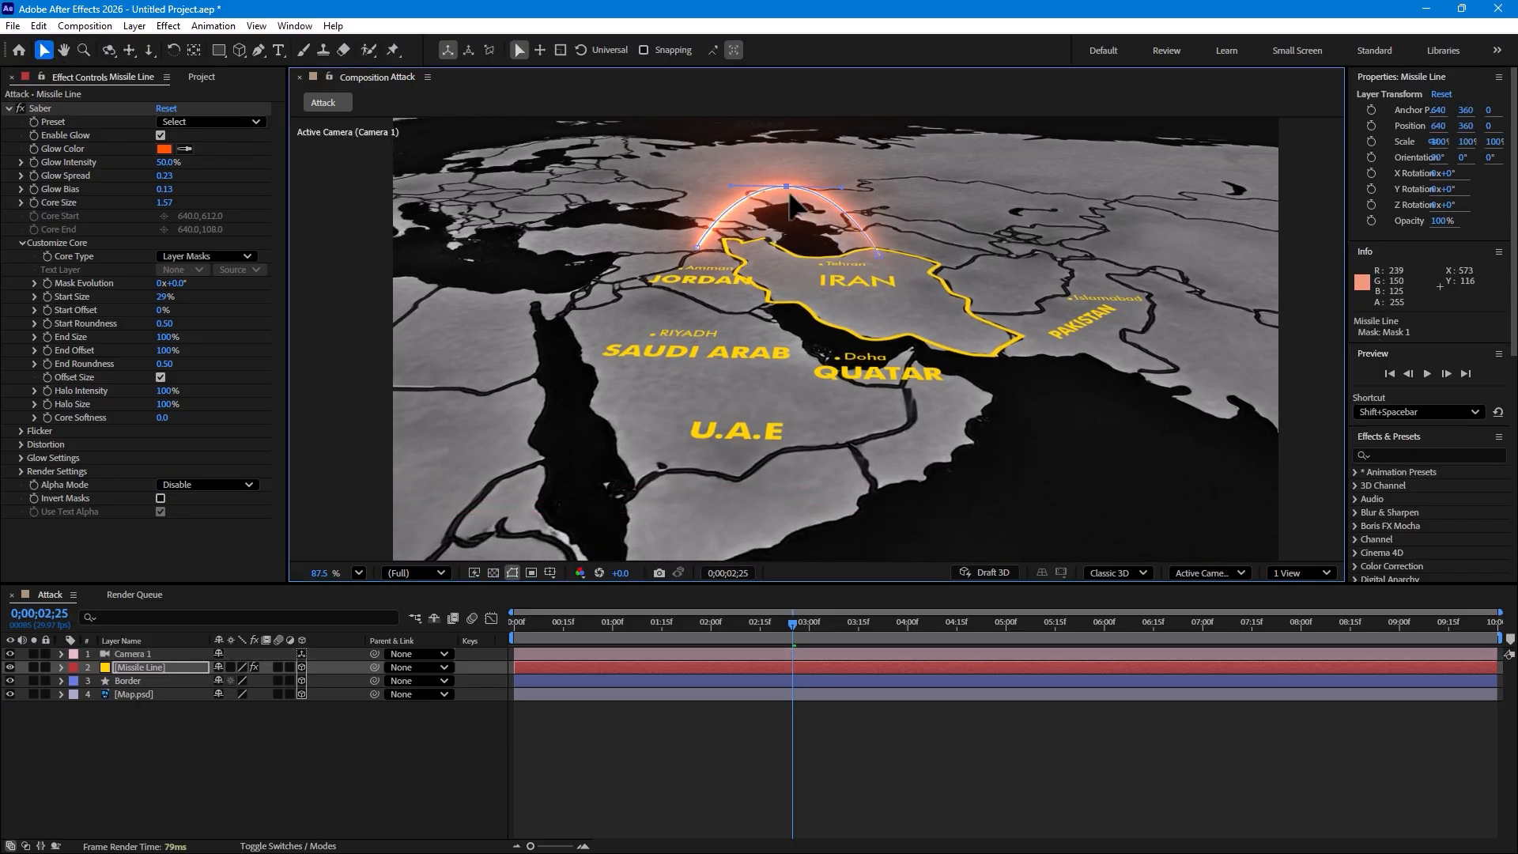
left_click(828, 250)
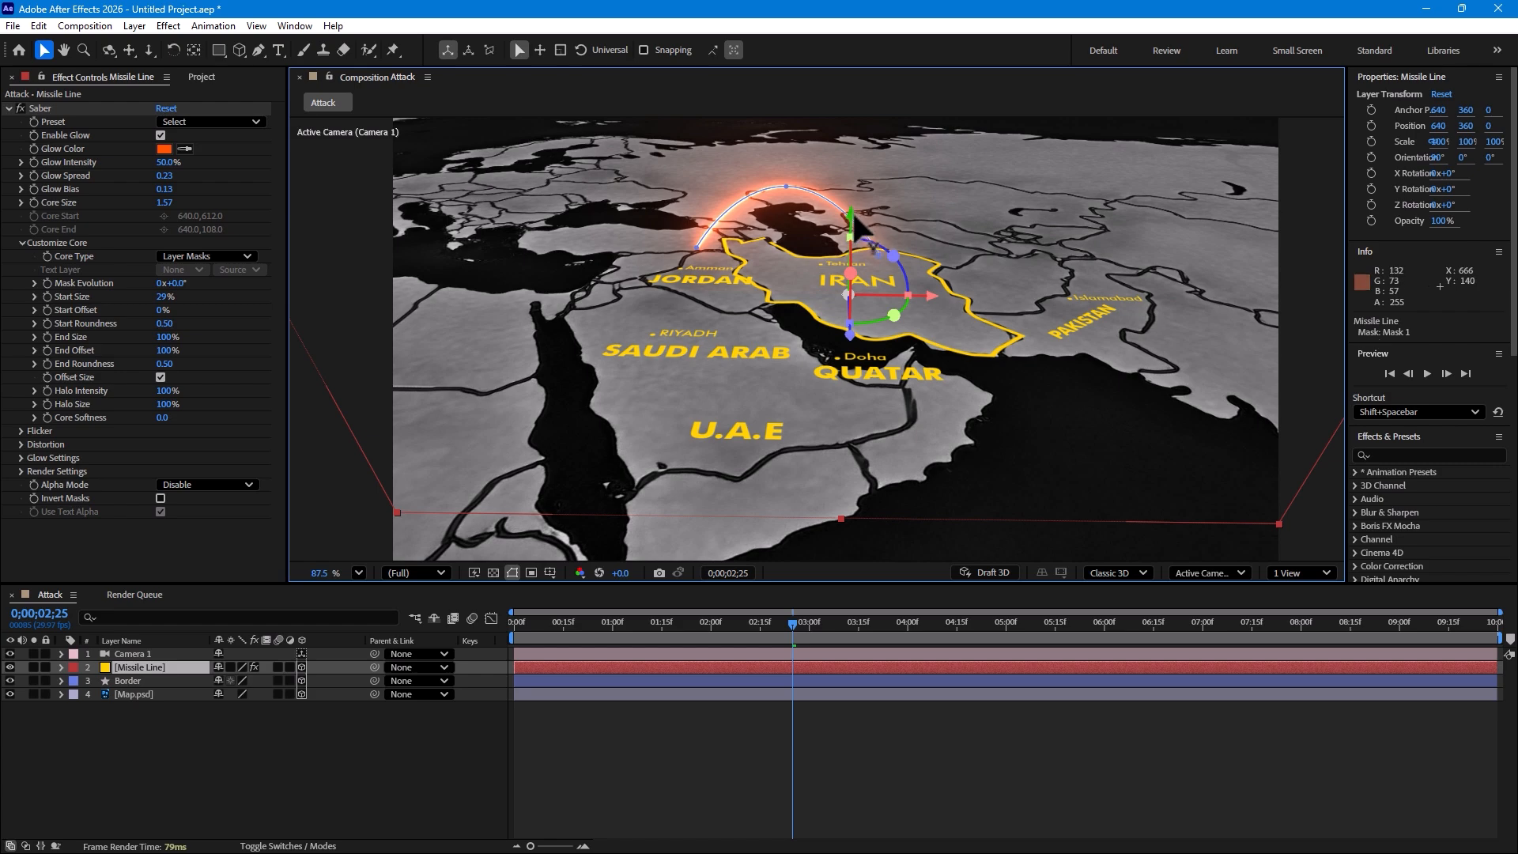
left_click_drag(853, 210, 860, 259)
left_click_drag(847, 363, 806, 415)
scroll(805, 228, "up", 1)
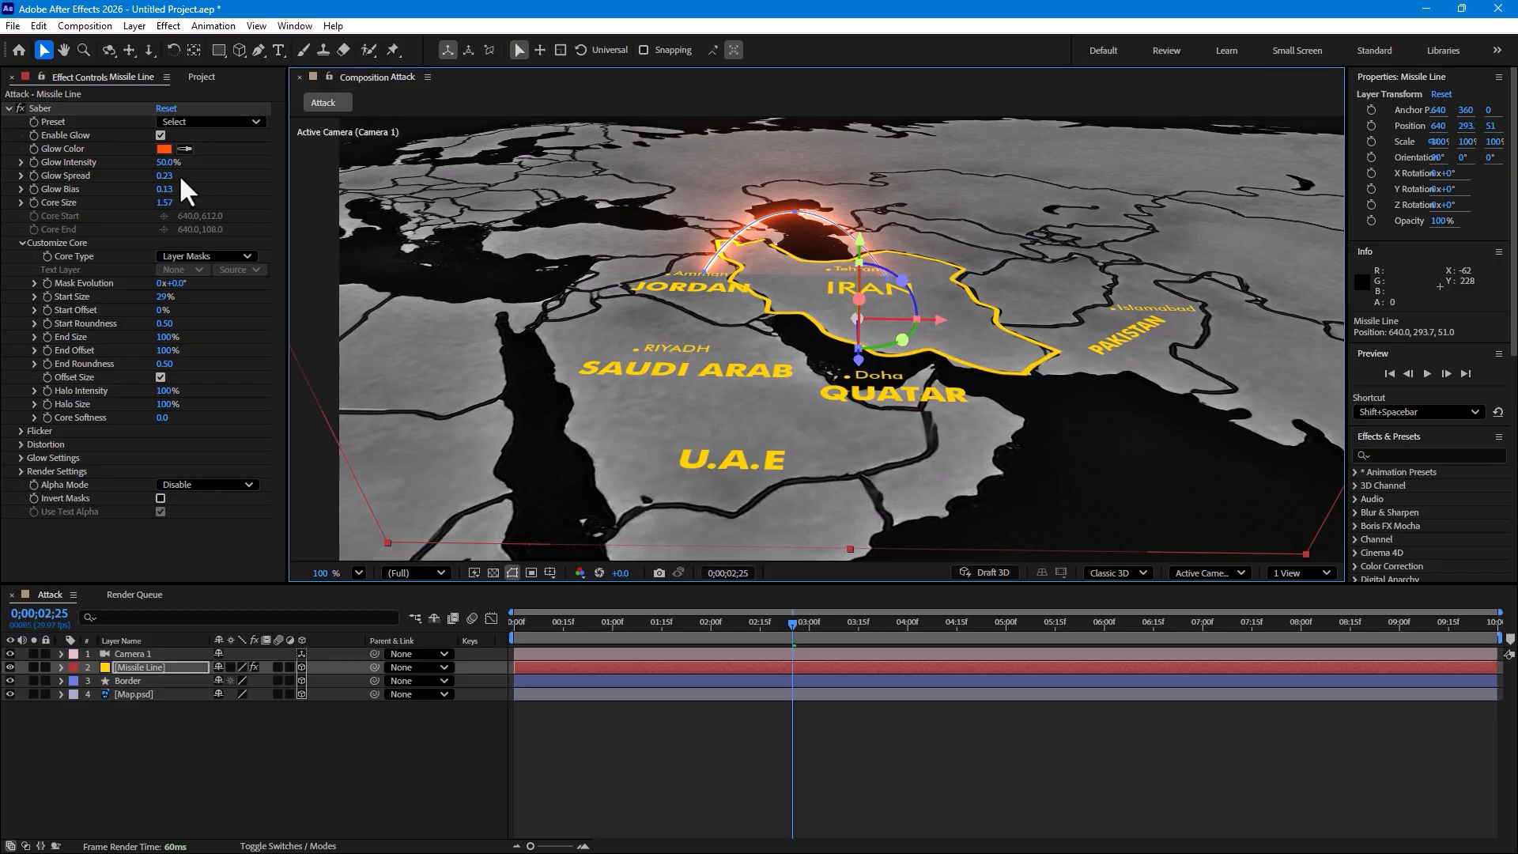
Step: Set Saber's Glow Spread to 0.25, Glow Bias to 0.00 and Core Size to 2.02
left_click_drag(166, 176, 135, 177)
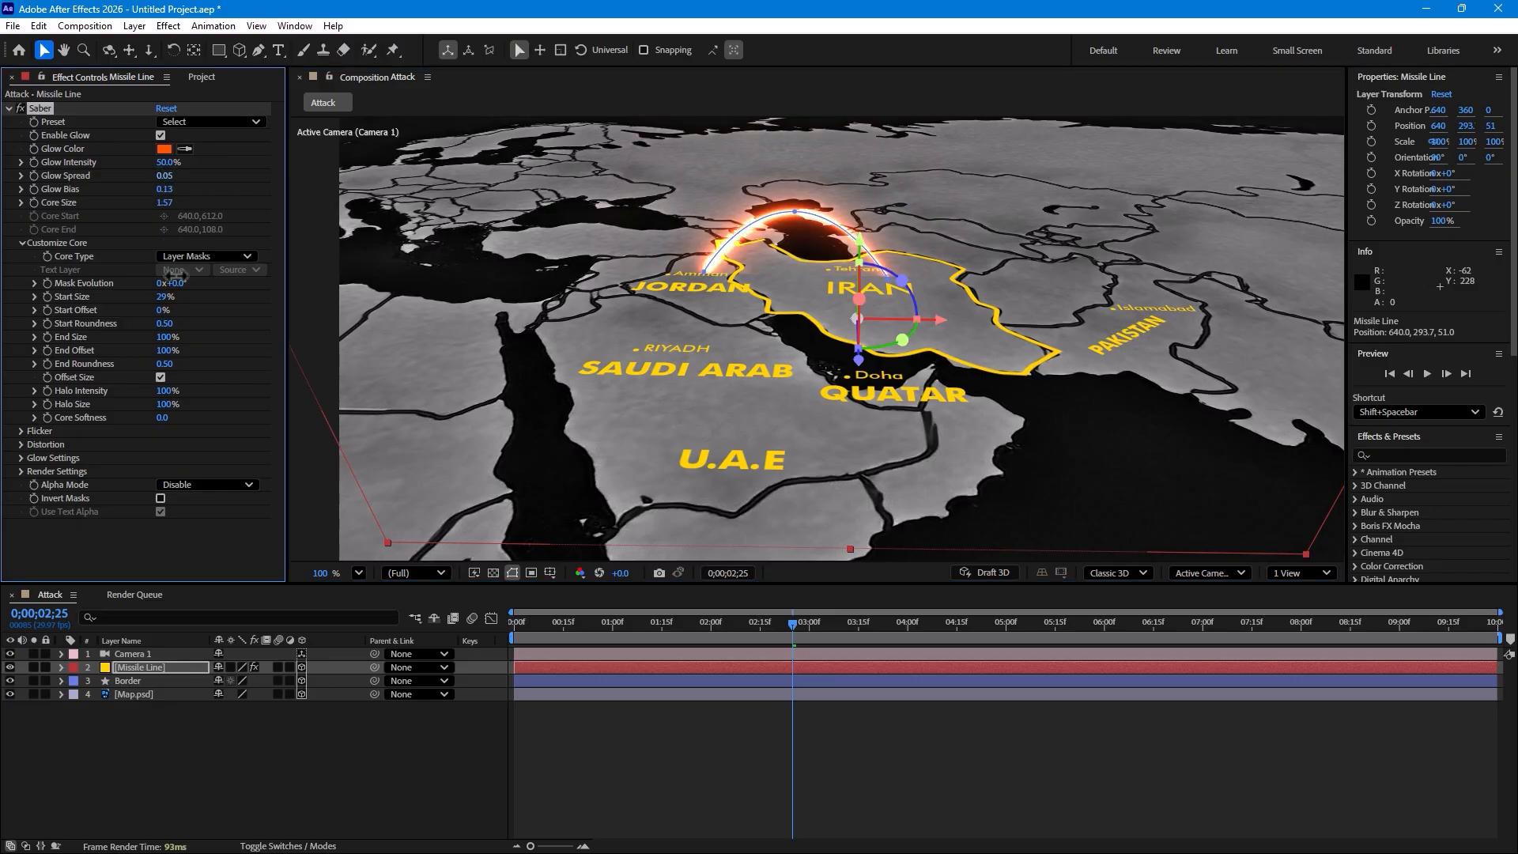
key("ctrl+z")
left_click_drag(198, 184, 90, 302)
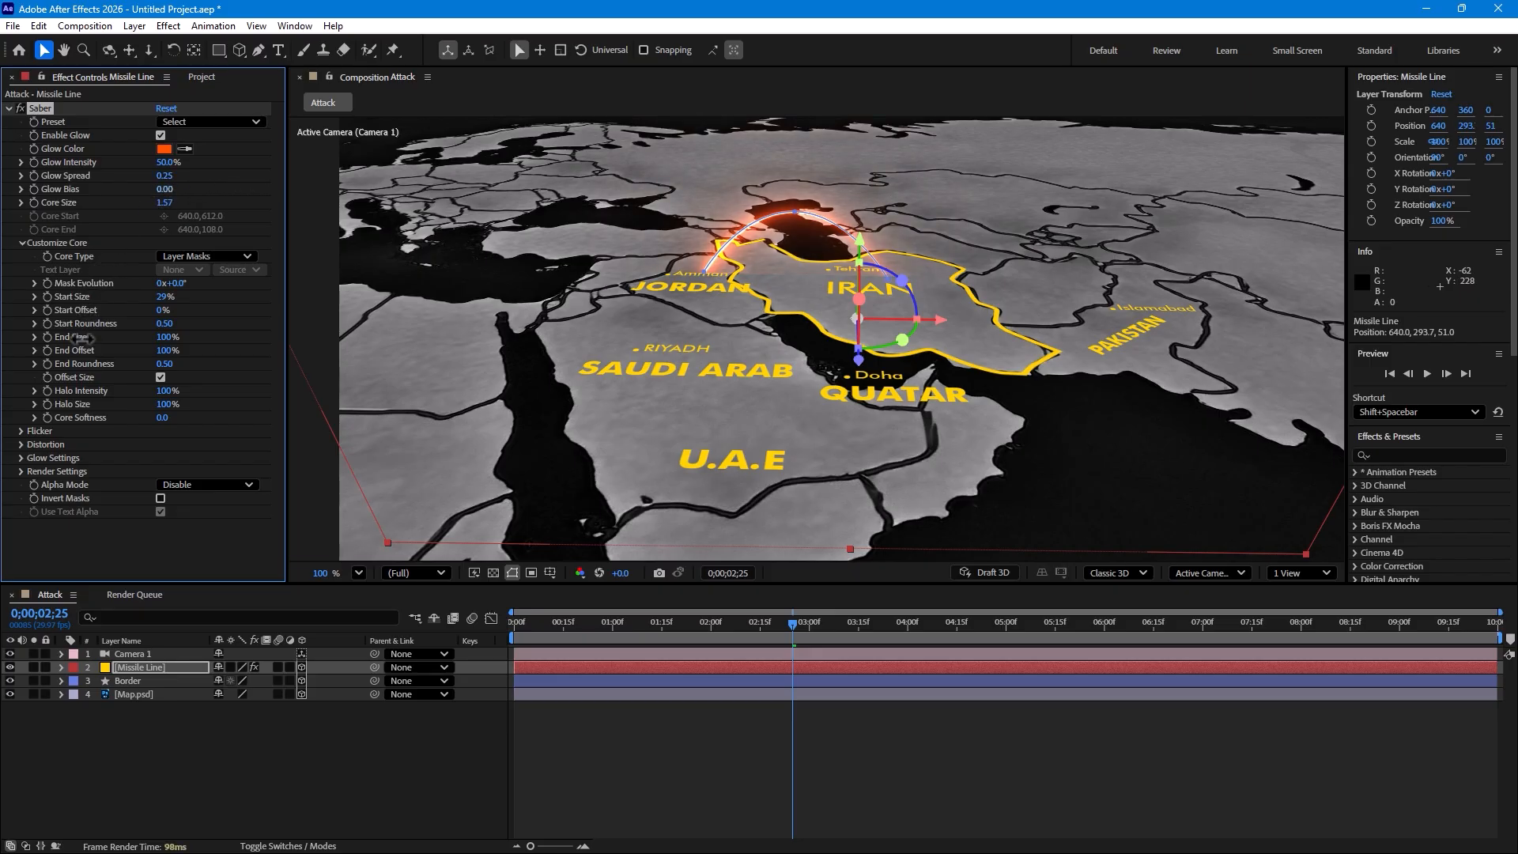
left_click_drag(172, 207, 227, 227)
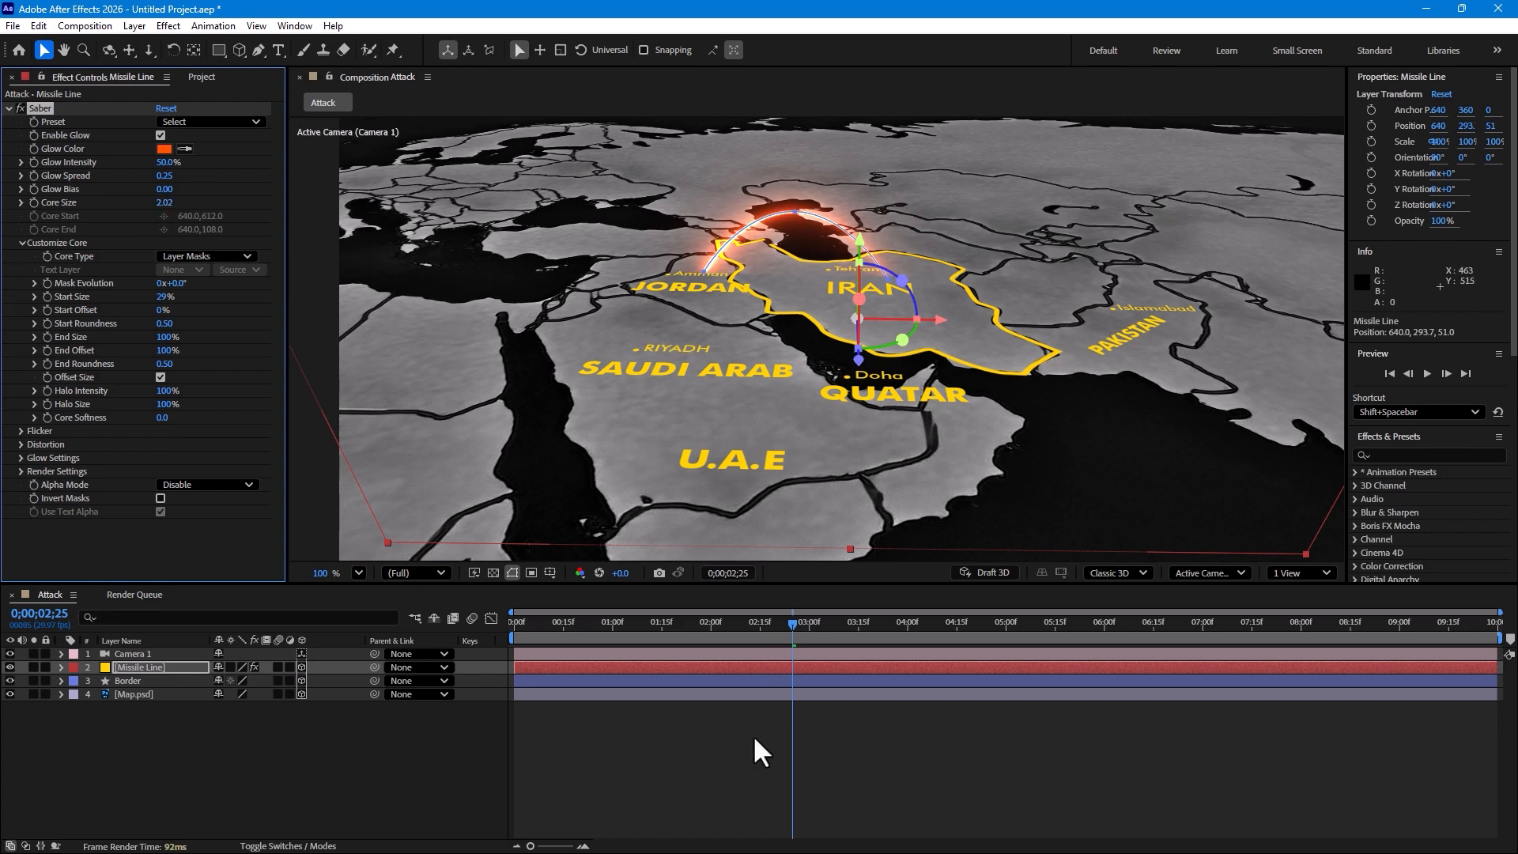
Step: Deselect the Missile Line layer and orbit the camera to a steeper view of the map, at about position 614, 904, -375
left_click(751, 778)
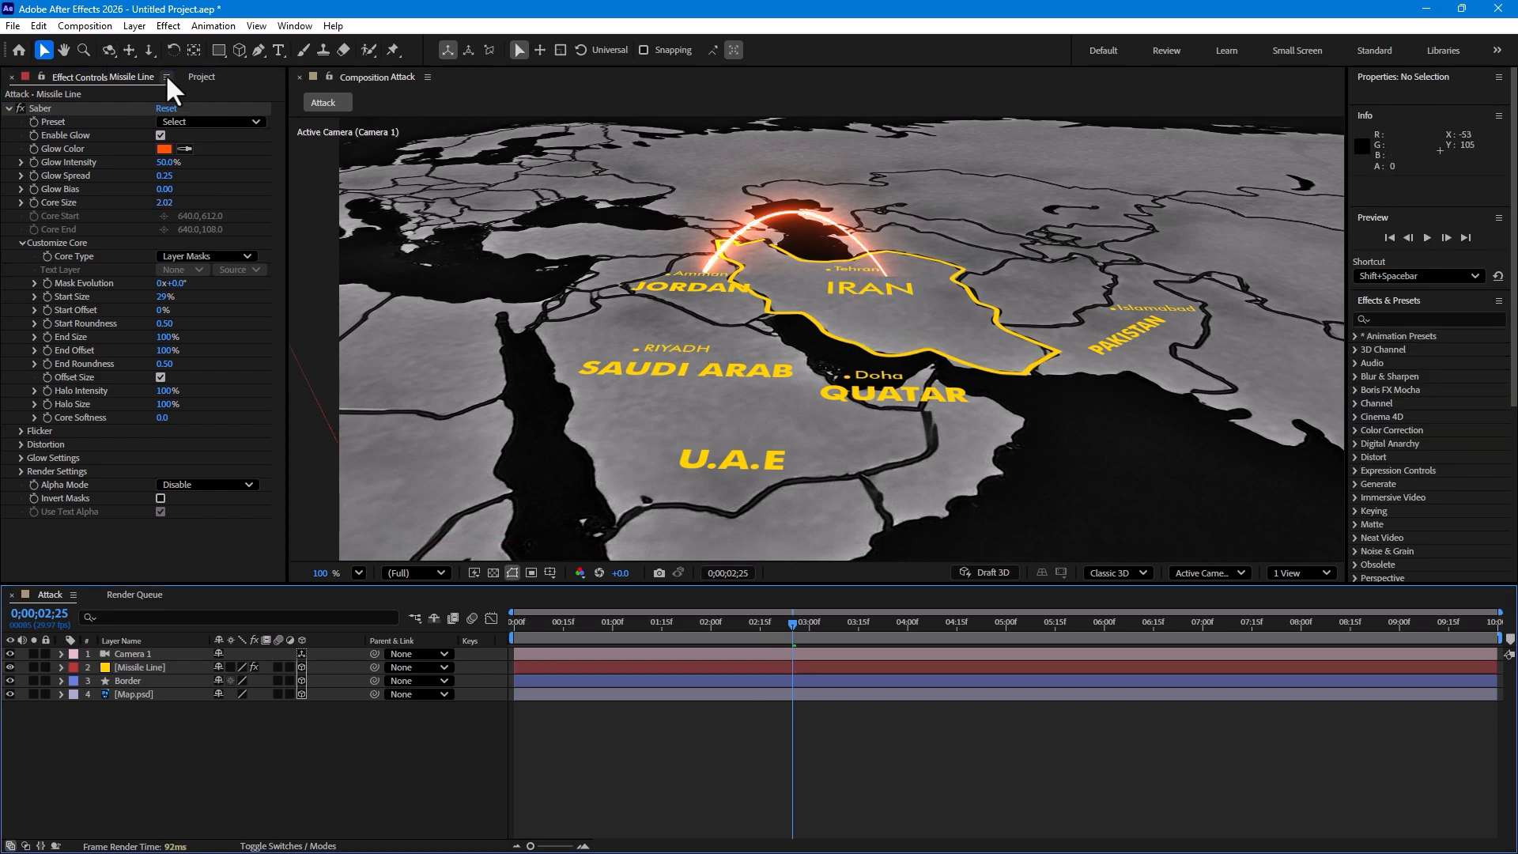
left_click(110, 50)
left_click_drag(822, 326, 818, 361)
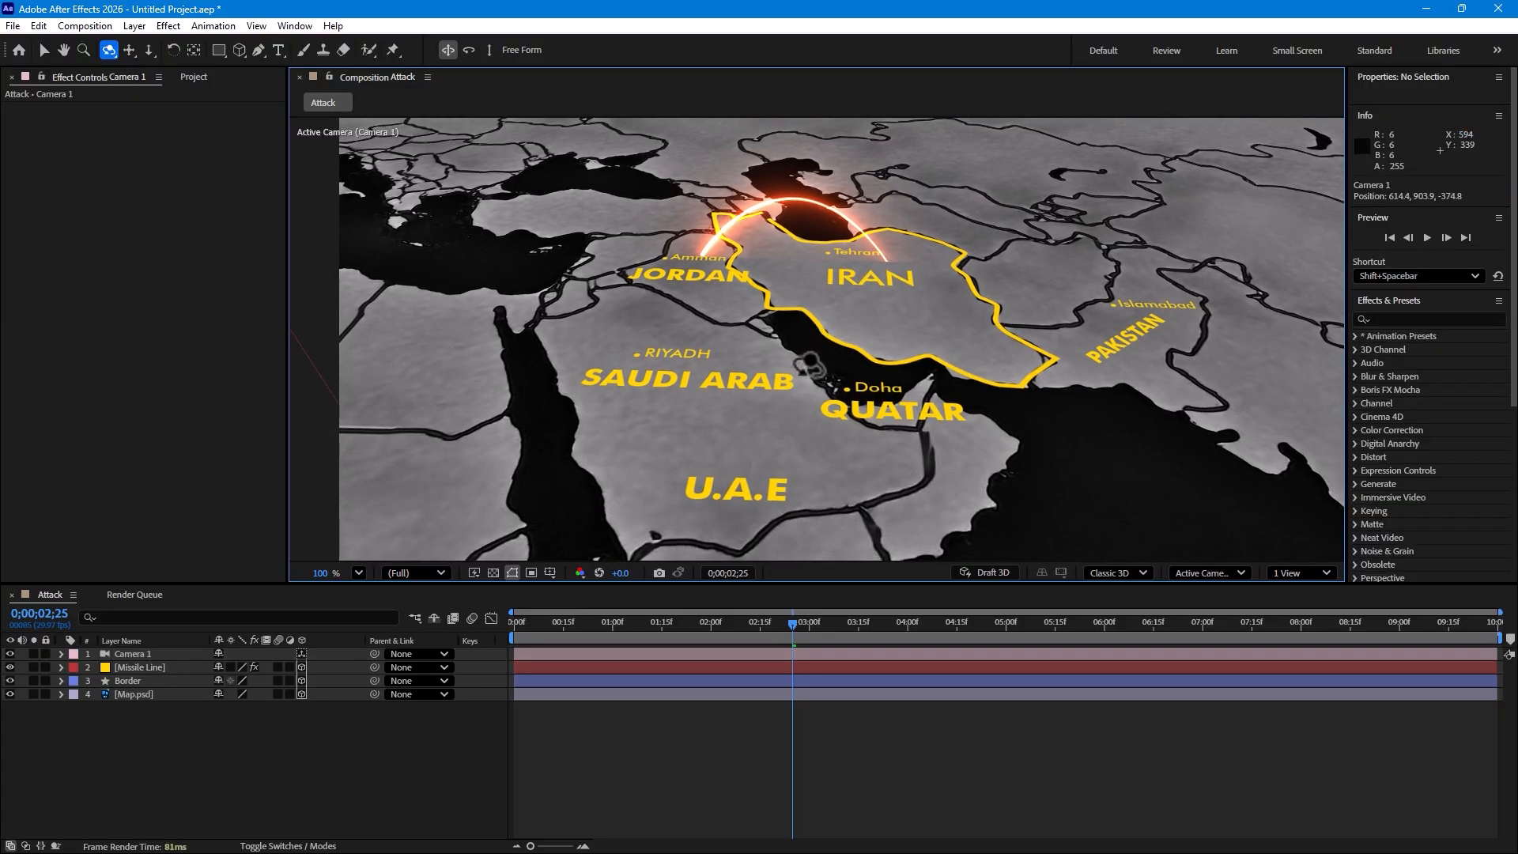
Step: Keyframe Saber's End Offset on the Missile Line layer from 0% at 0;00;03;00 to 100% at 0;00;04;00 and scrub through it
left_click(144, 665)
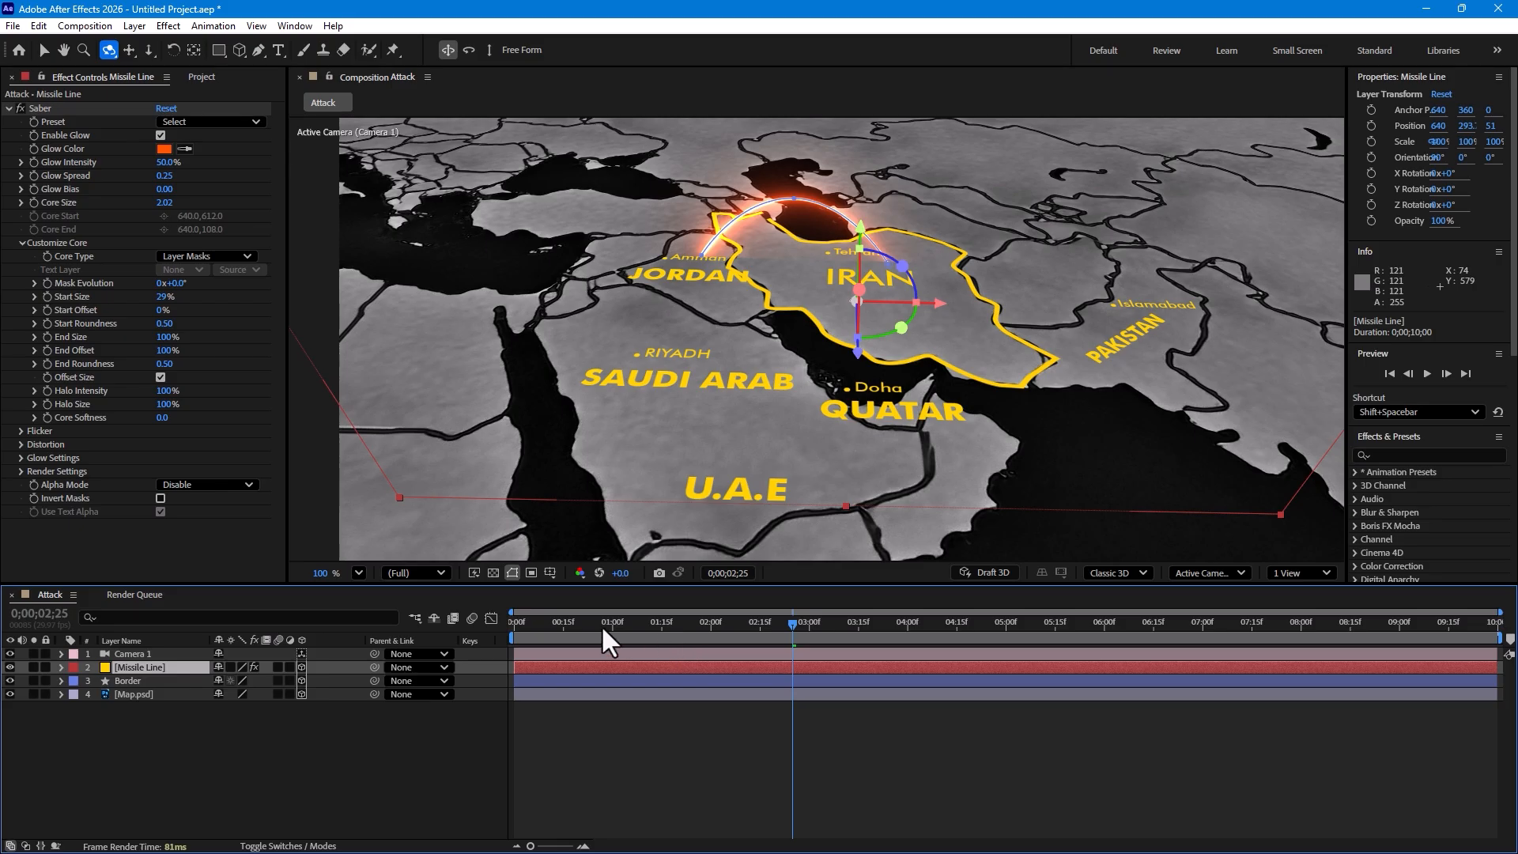
left_click_drag(601, 624, 809, 582)
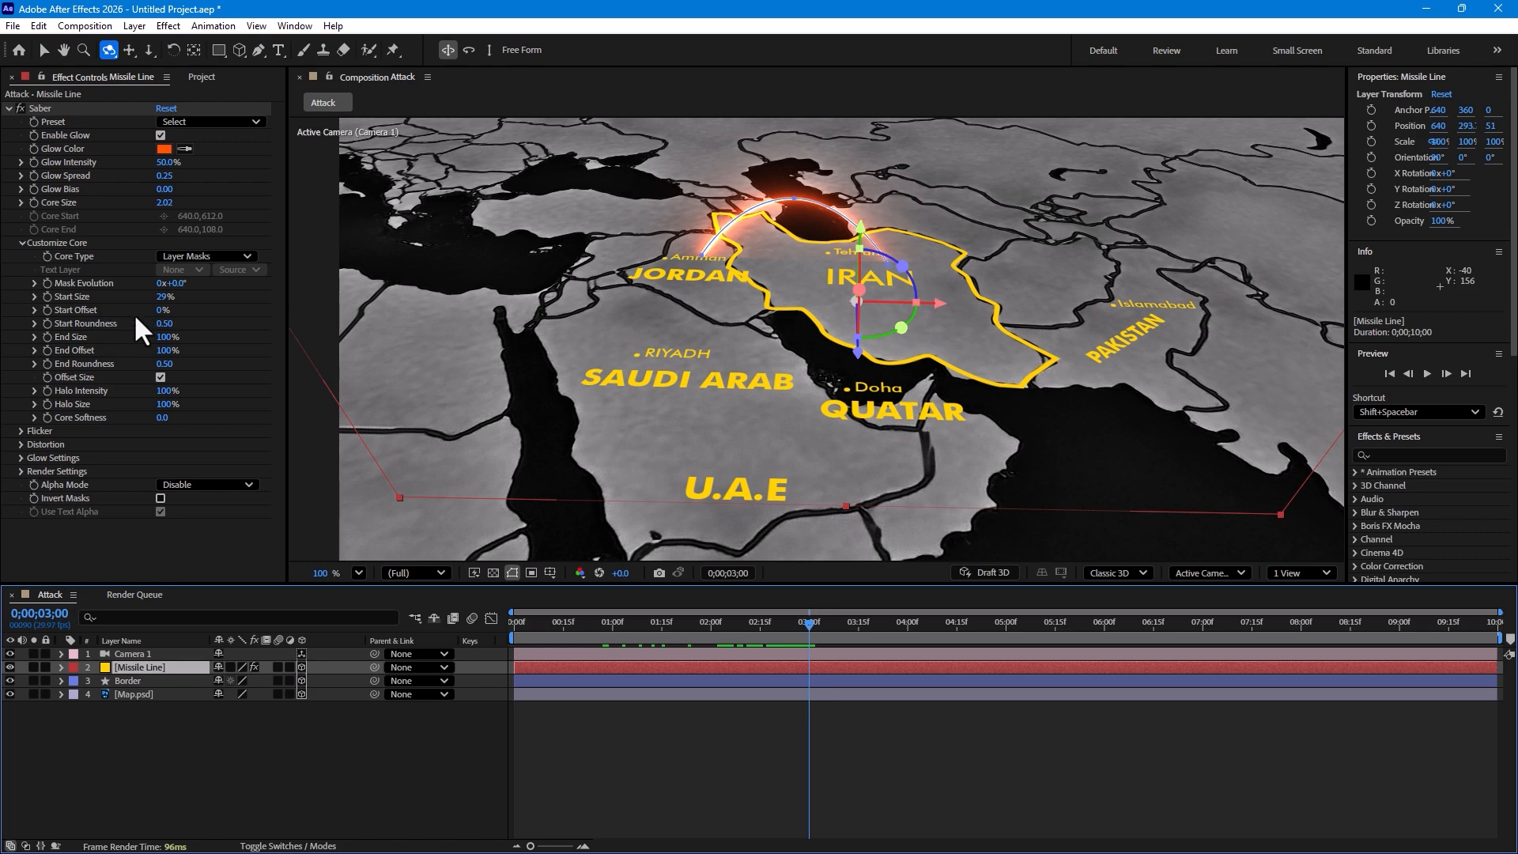
left_click_drag(163, 310, 161, 442)
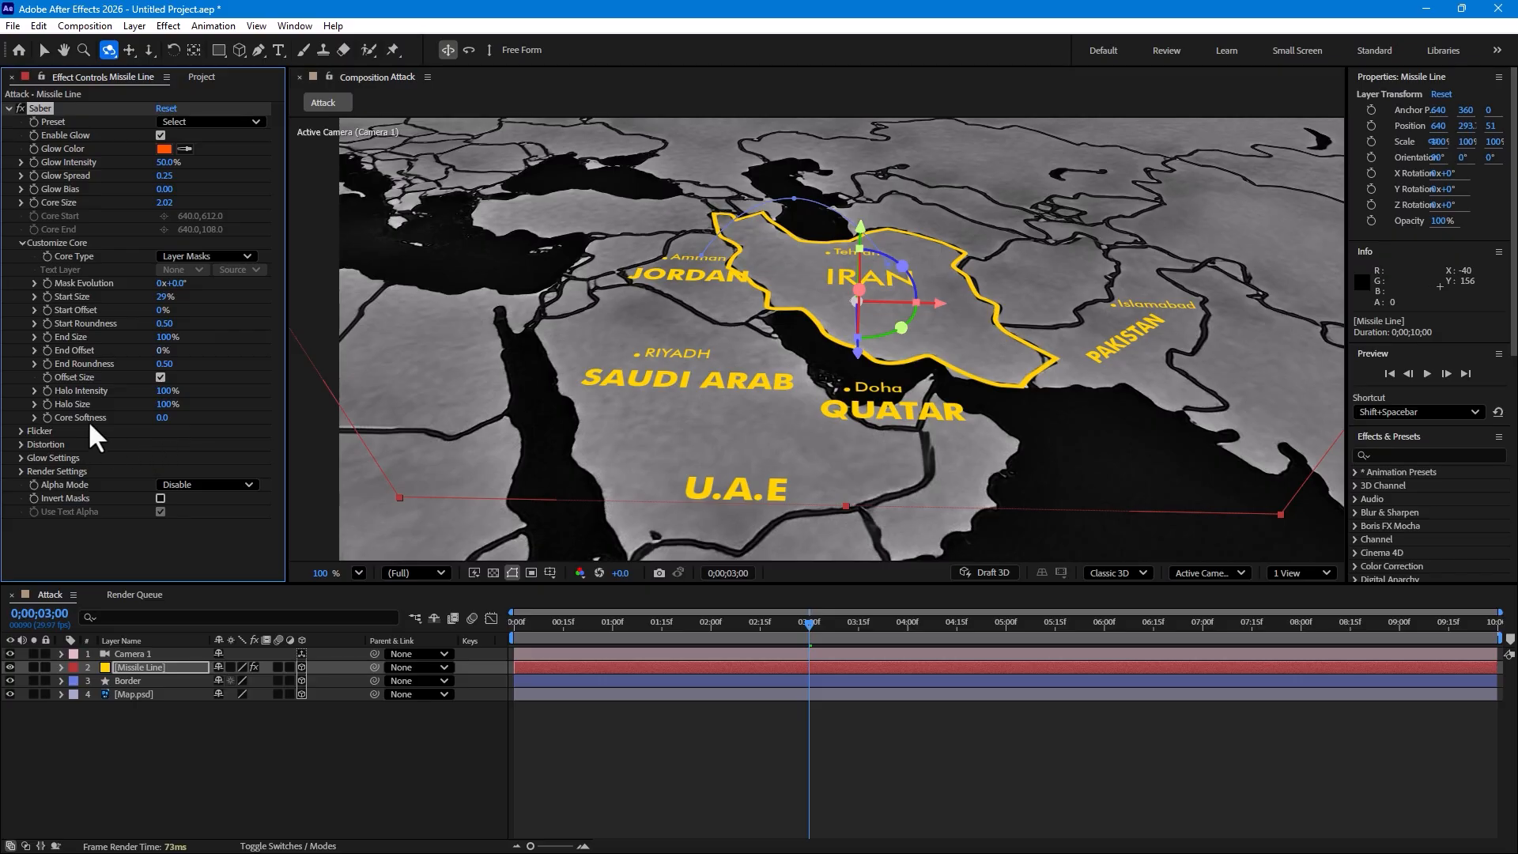
left_click(48, 350)
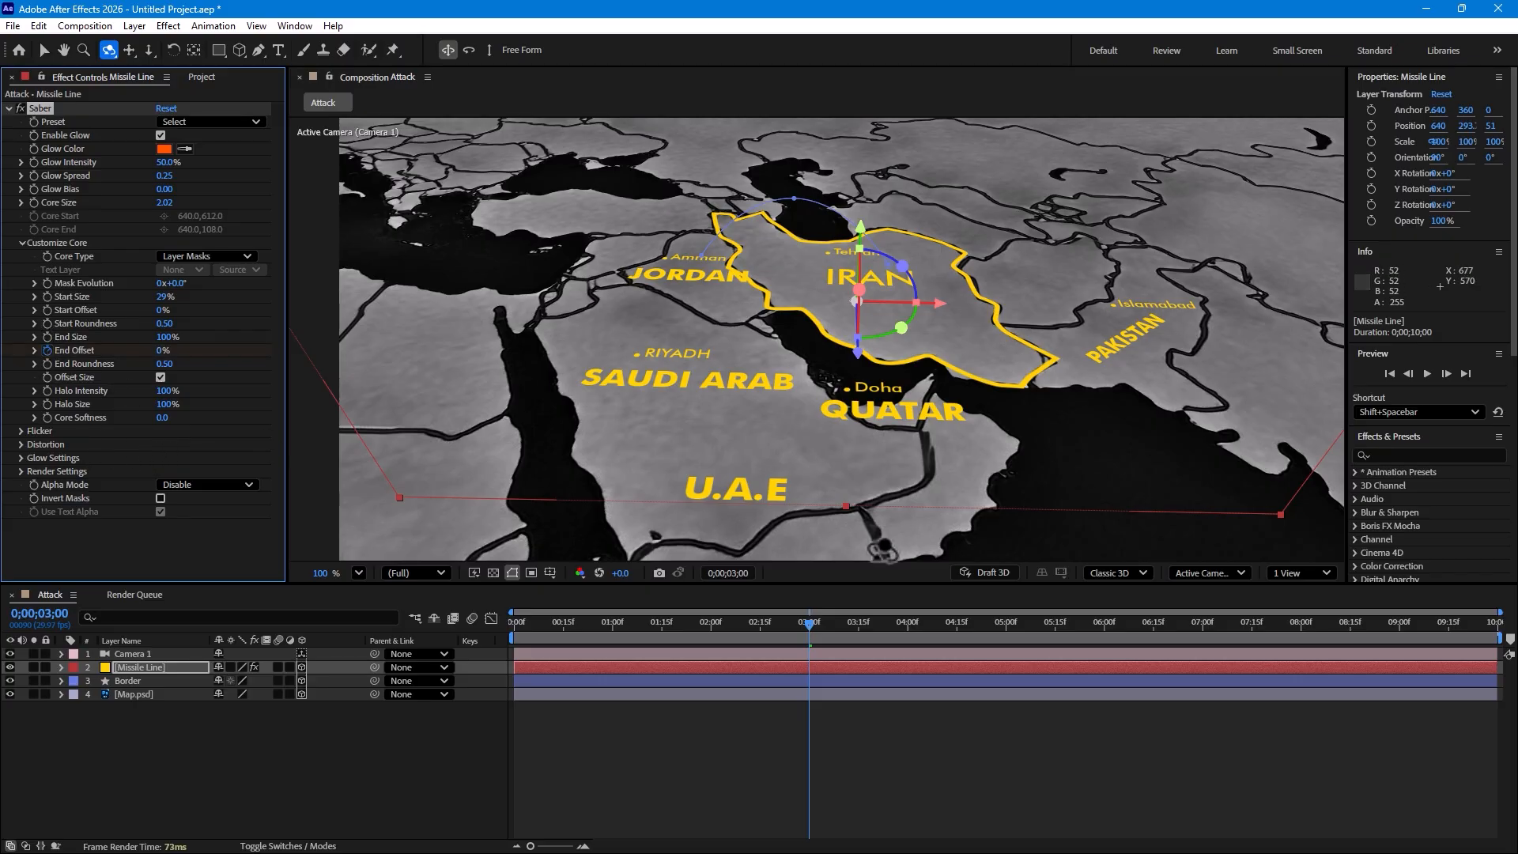
left_click(908, 625)
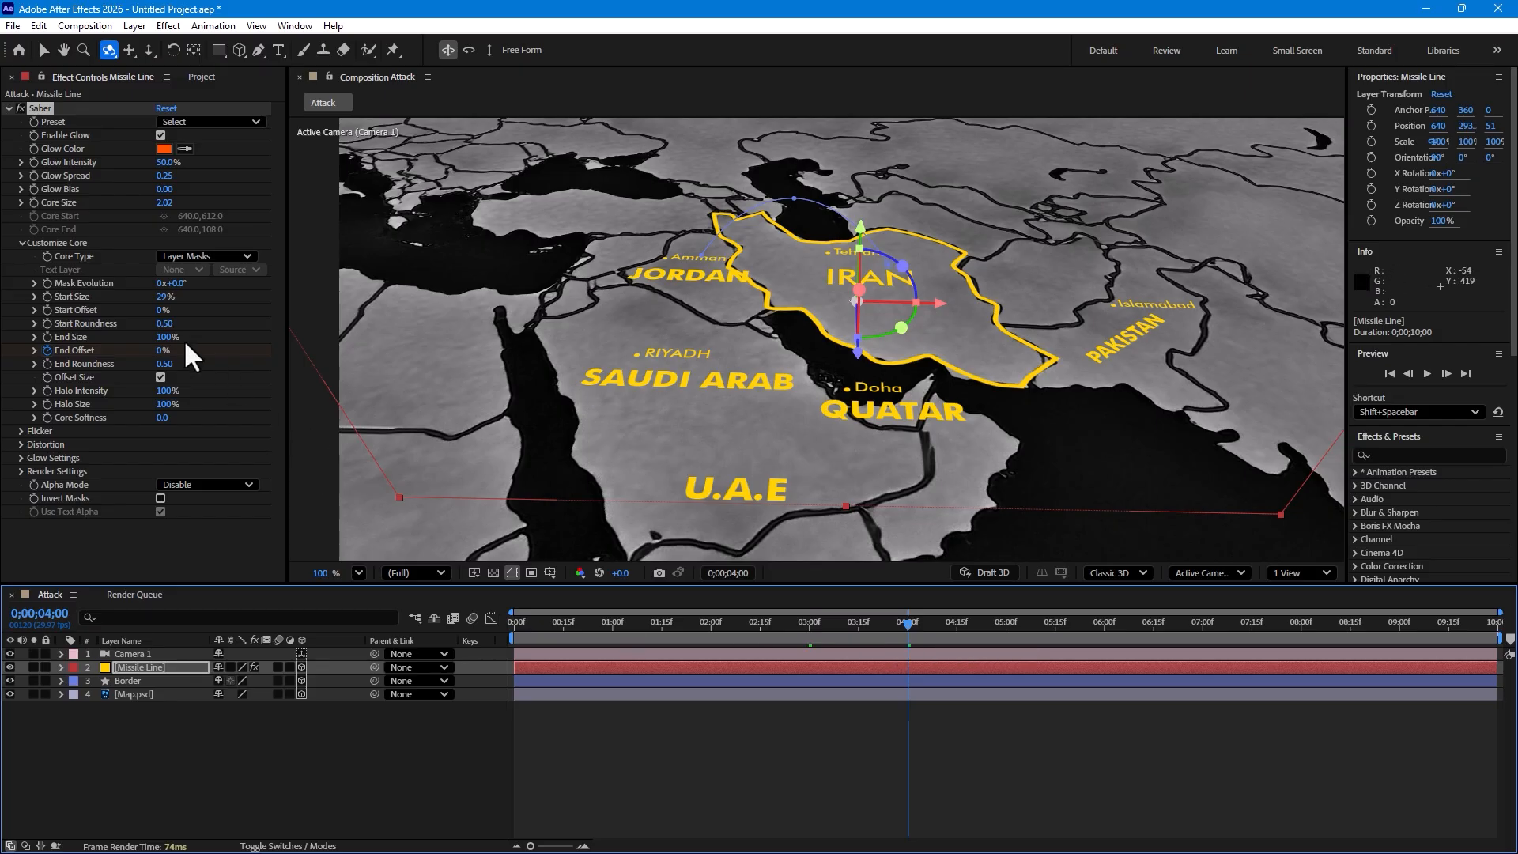
left_click_drag(162, 351, 262, 337)
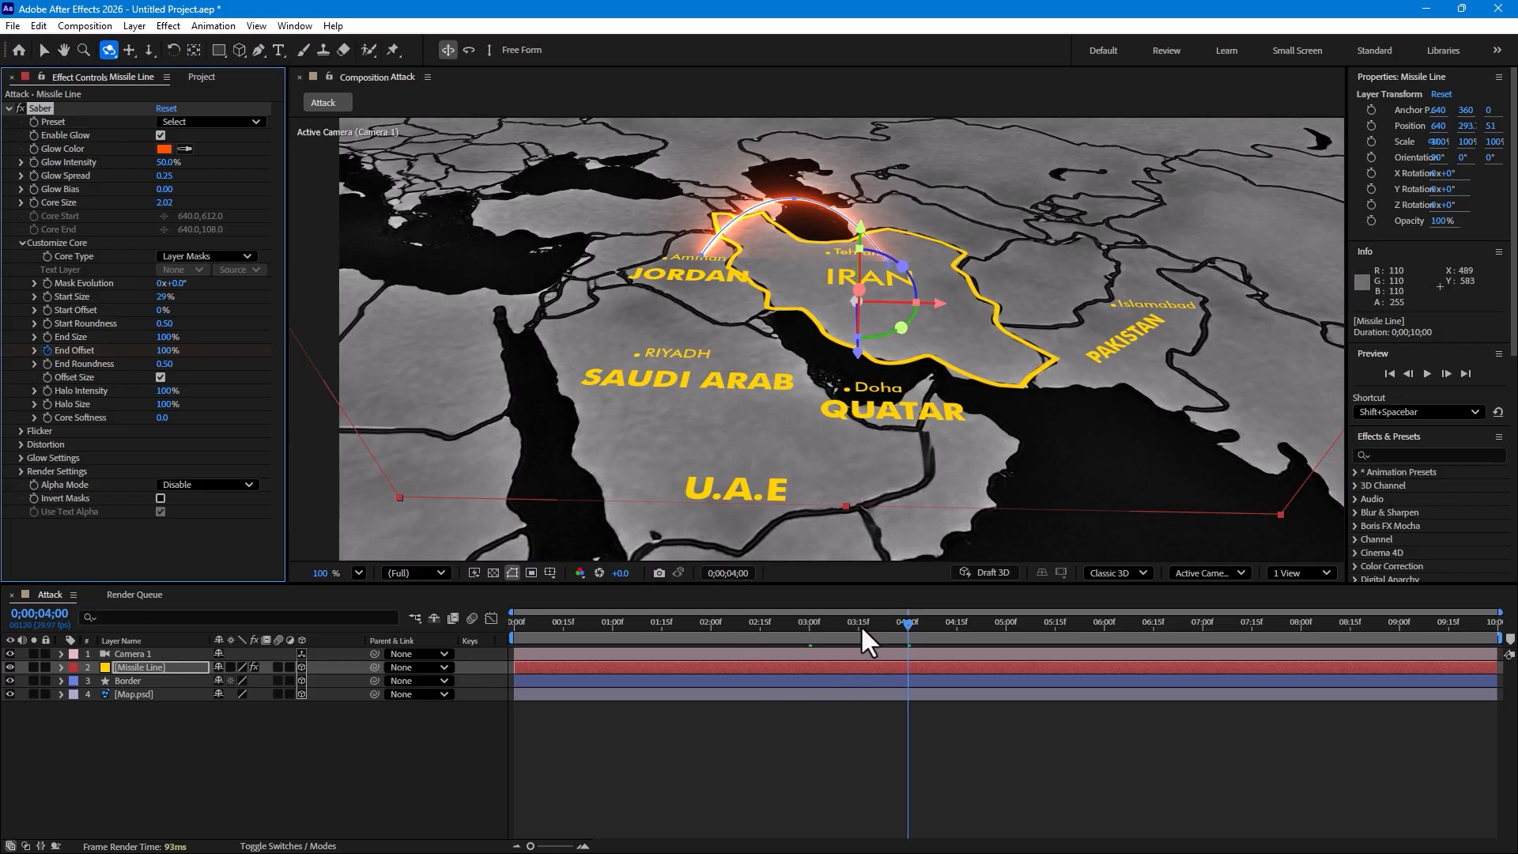
left_click_drag(794, 623, 862, 631)
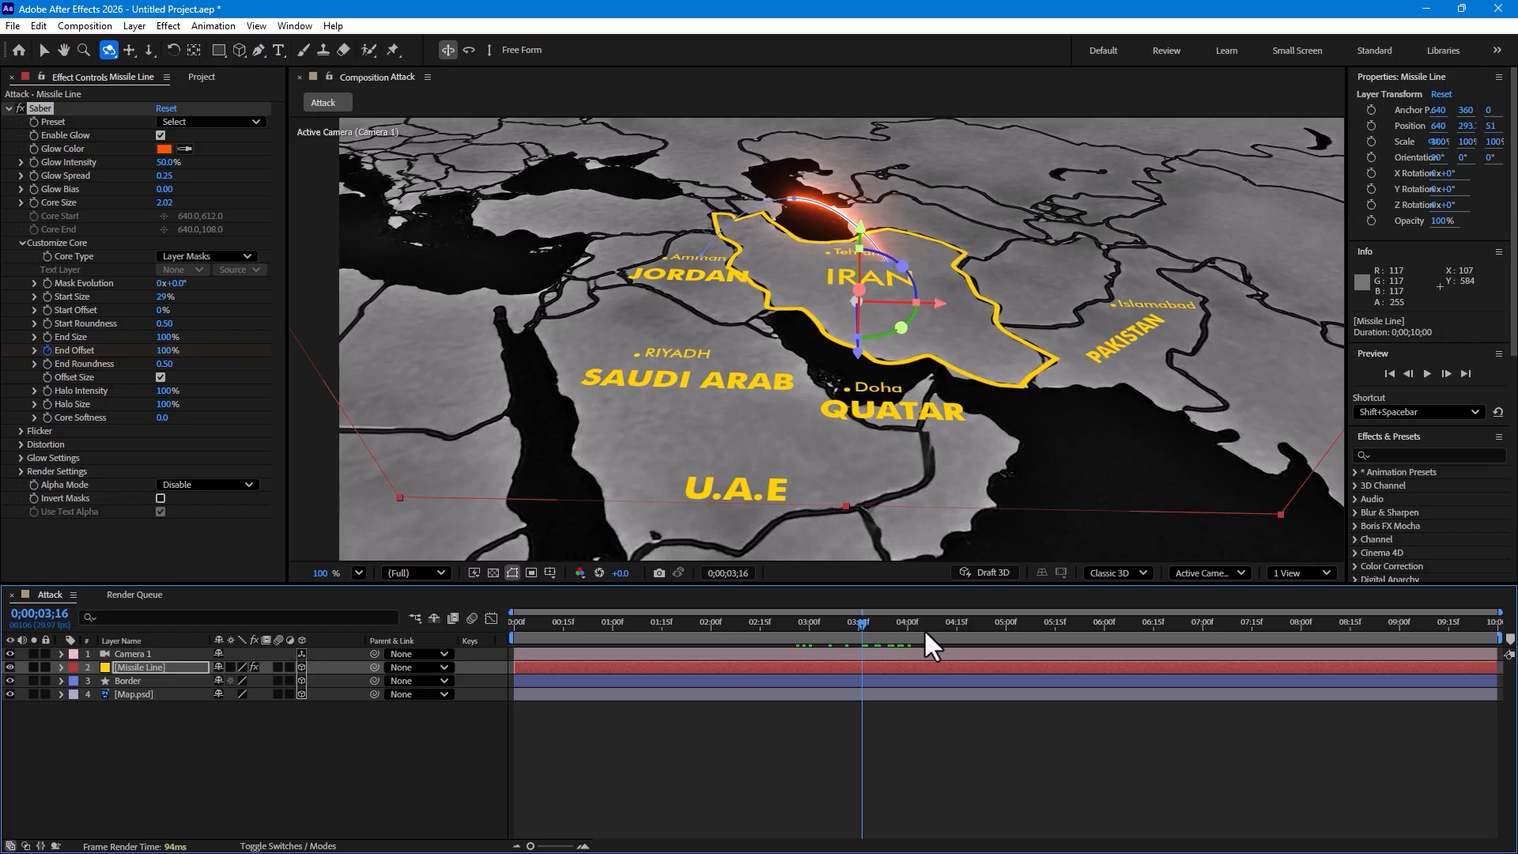
left_click(47, 296)
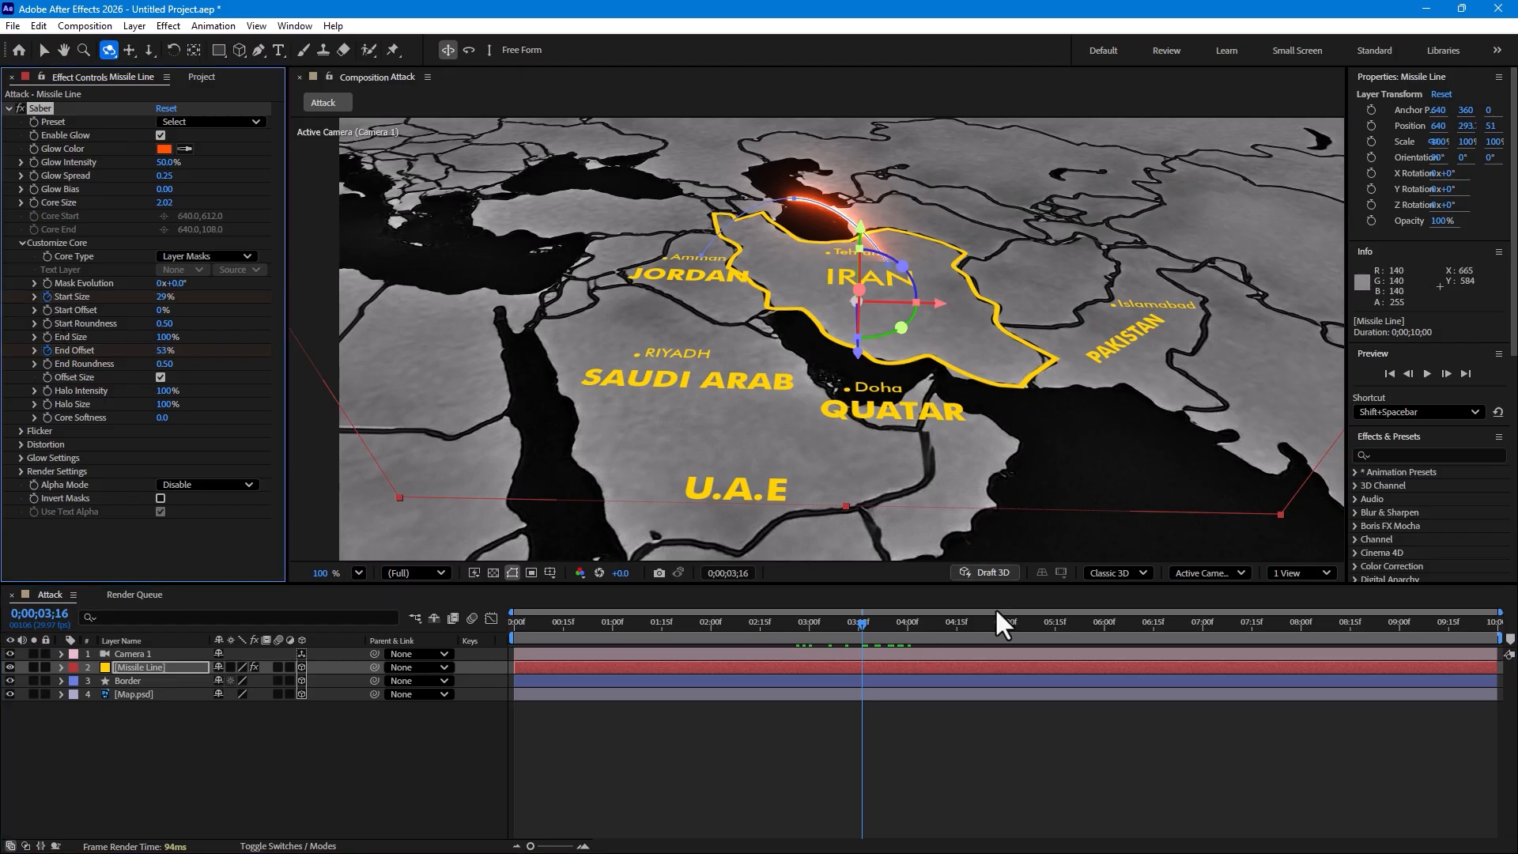
left_click(1004, 633)
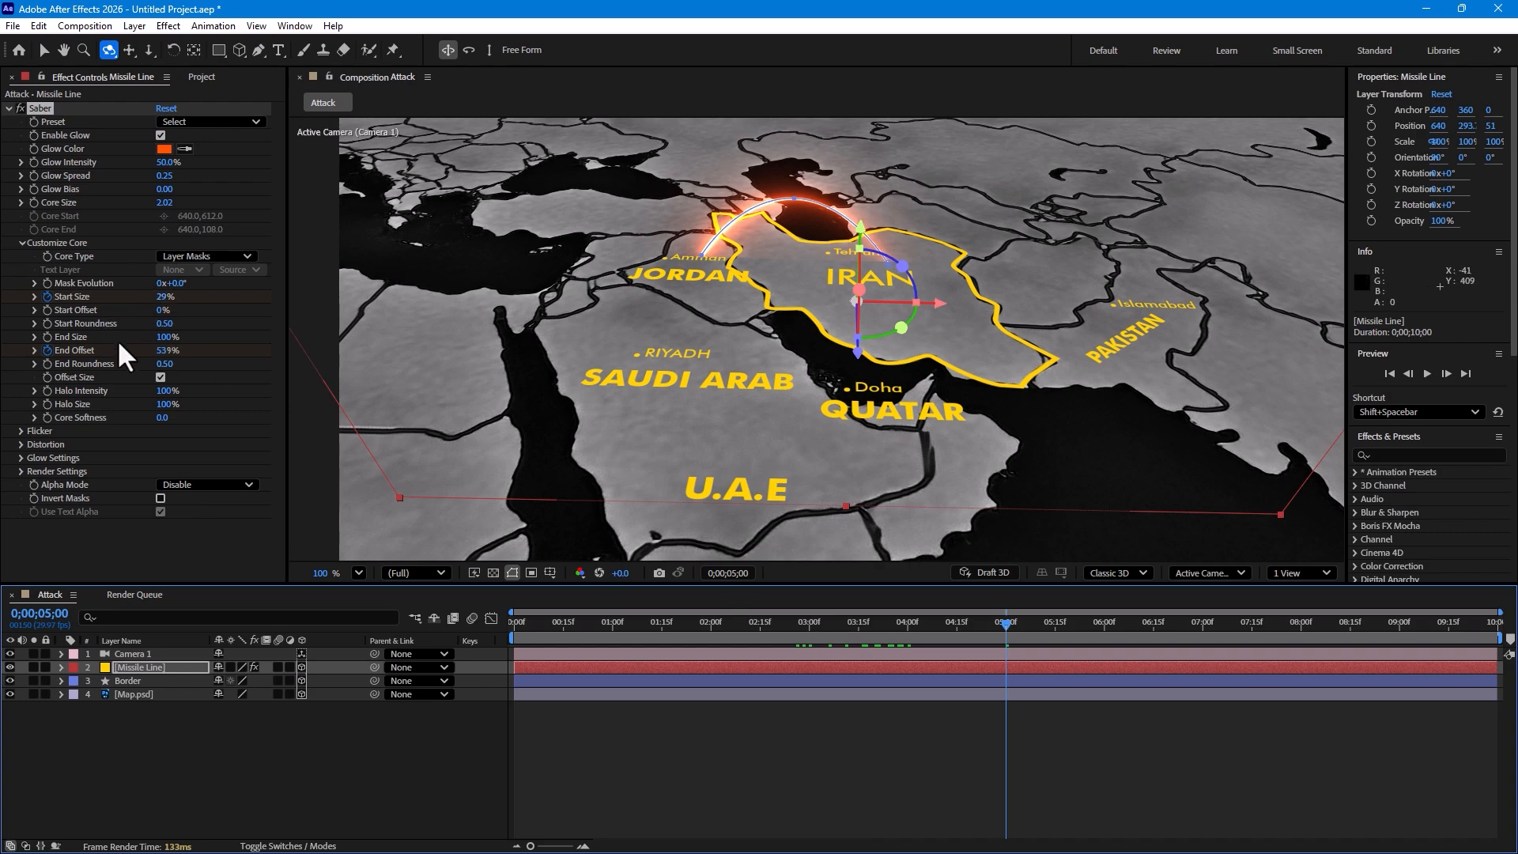
left_click(48, 297)
Step: Keyframe Saber's Start Offset from 0% at 0;00;03;16 to 100% at 0;00;05;00, deselect the layer and preview the arc
left_click_drag(964, 627, 862, 633)
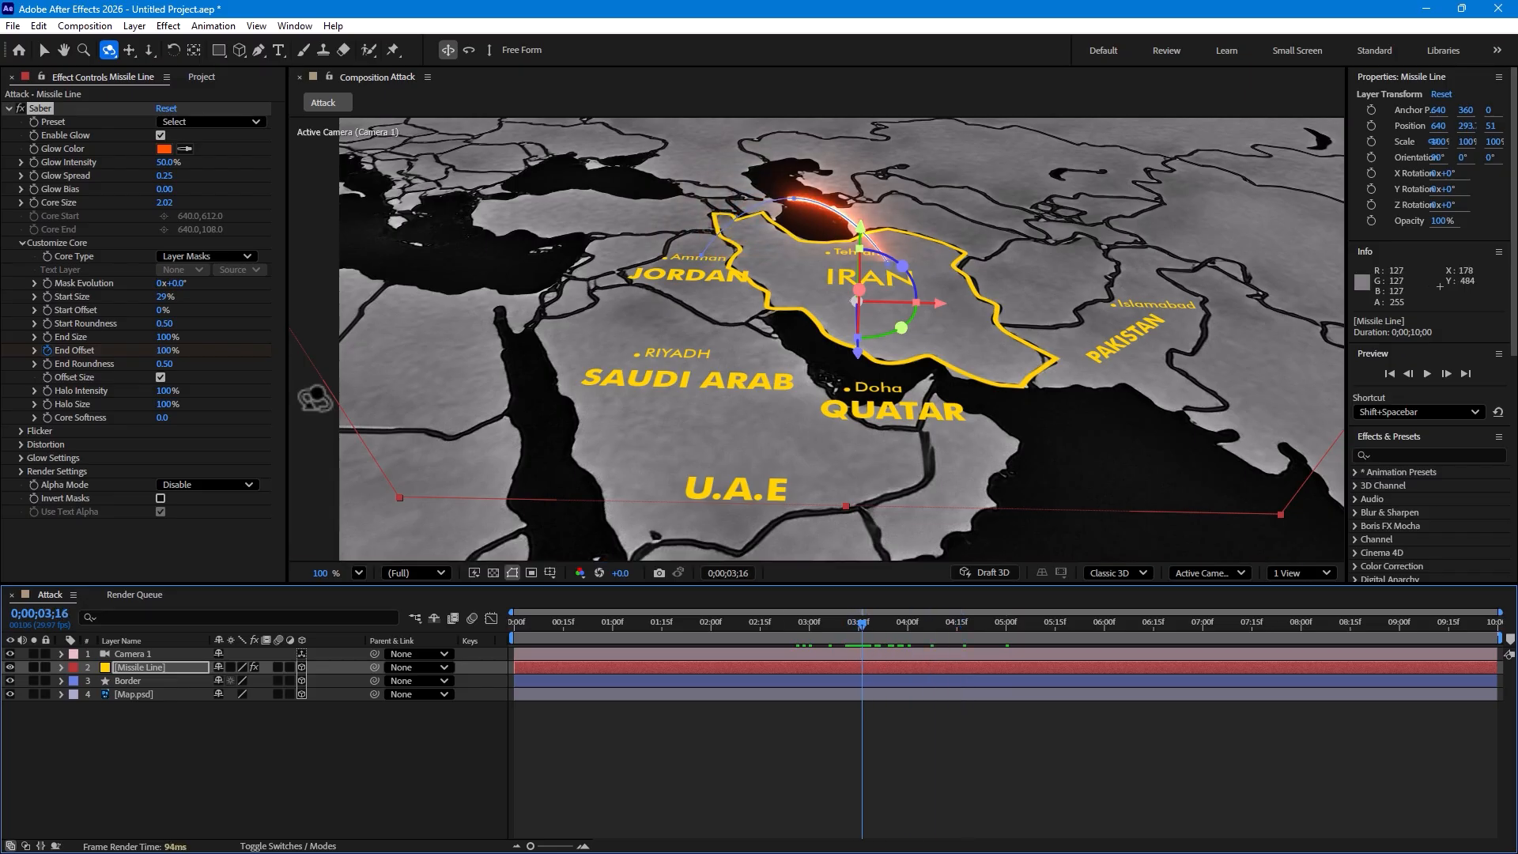
left_click(48, 309)
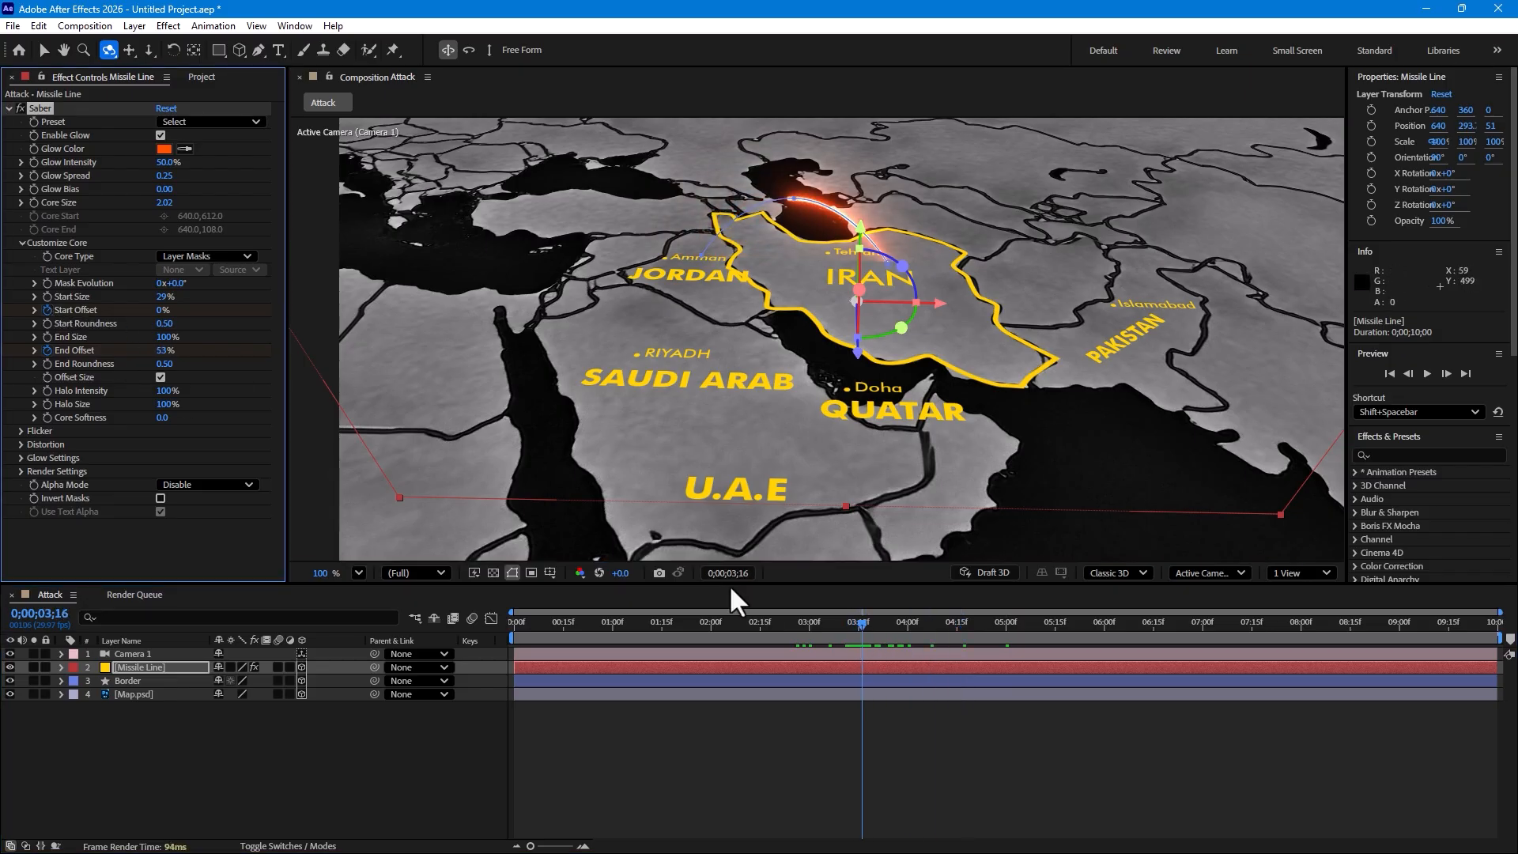
left_click(1006, 628)
left_click_drag(162, 316, 262, 322)
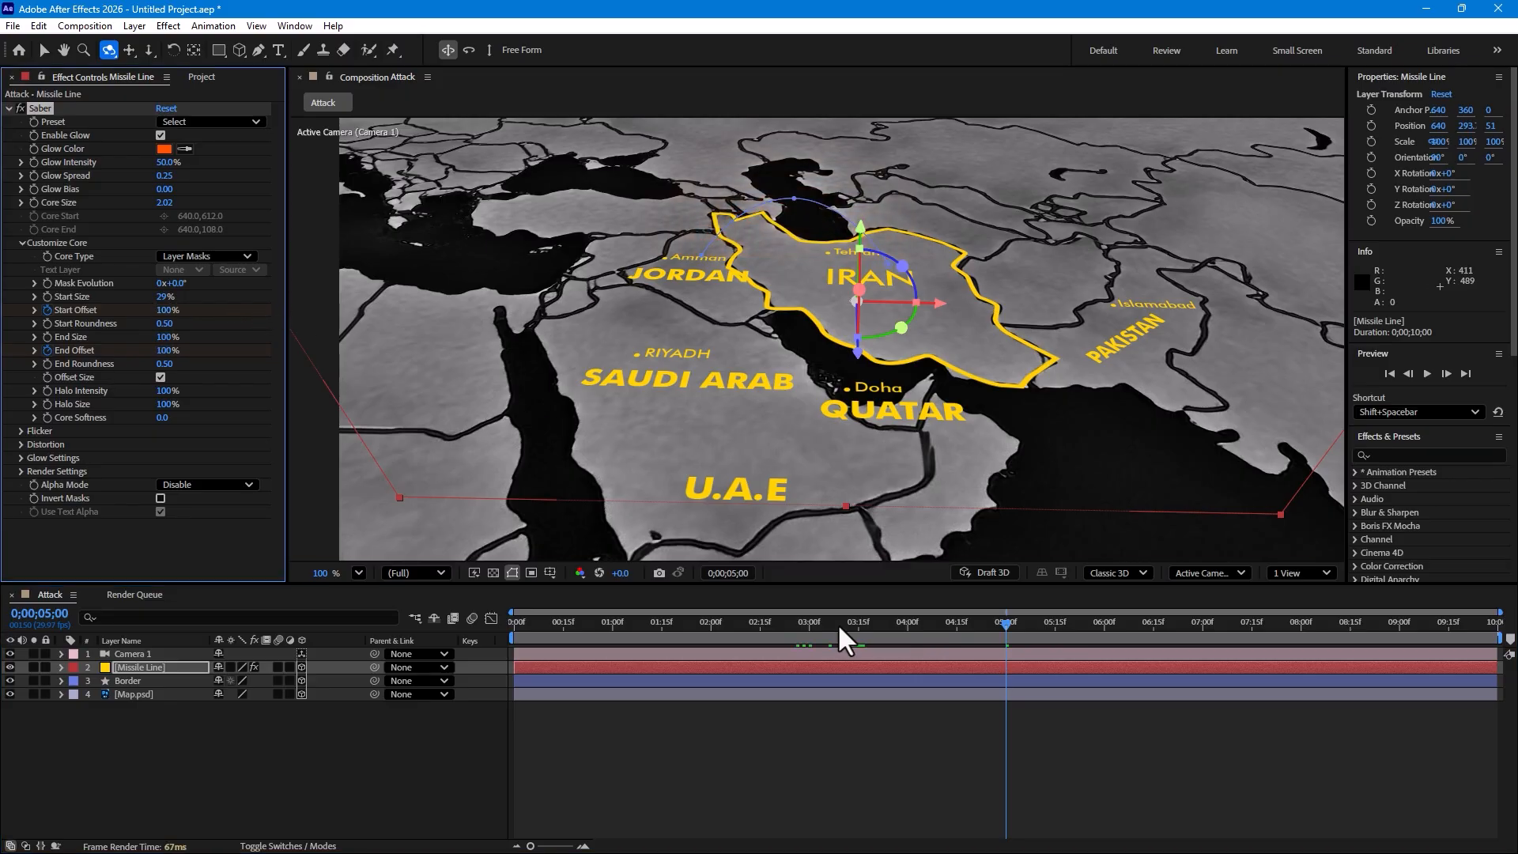
left_click(850, 737)
left_click_drag(726, 627, 907, 605)
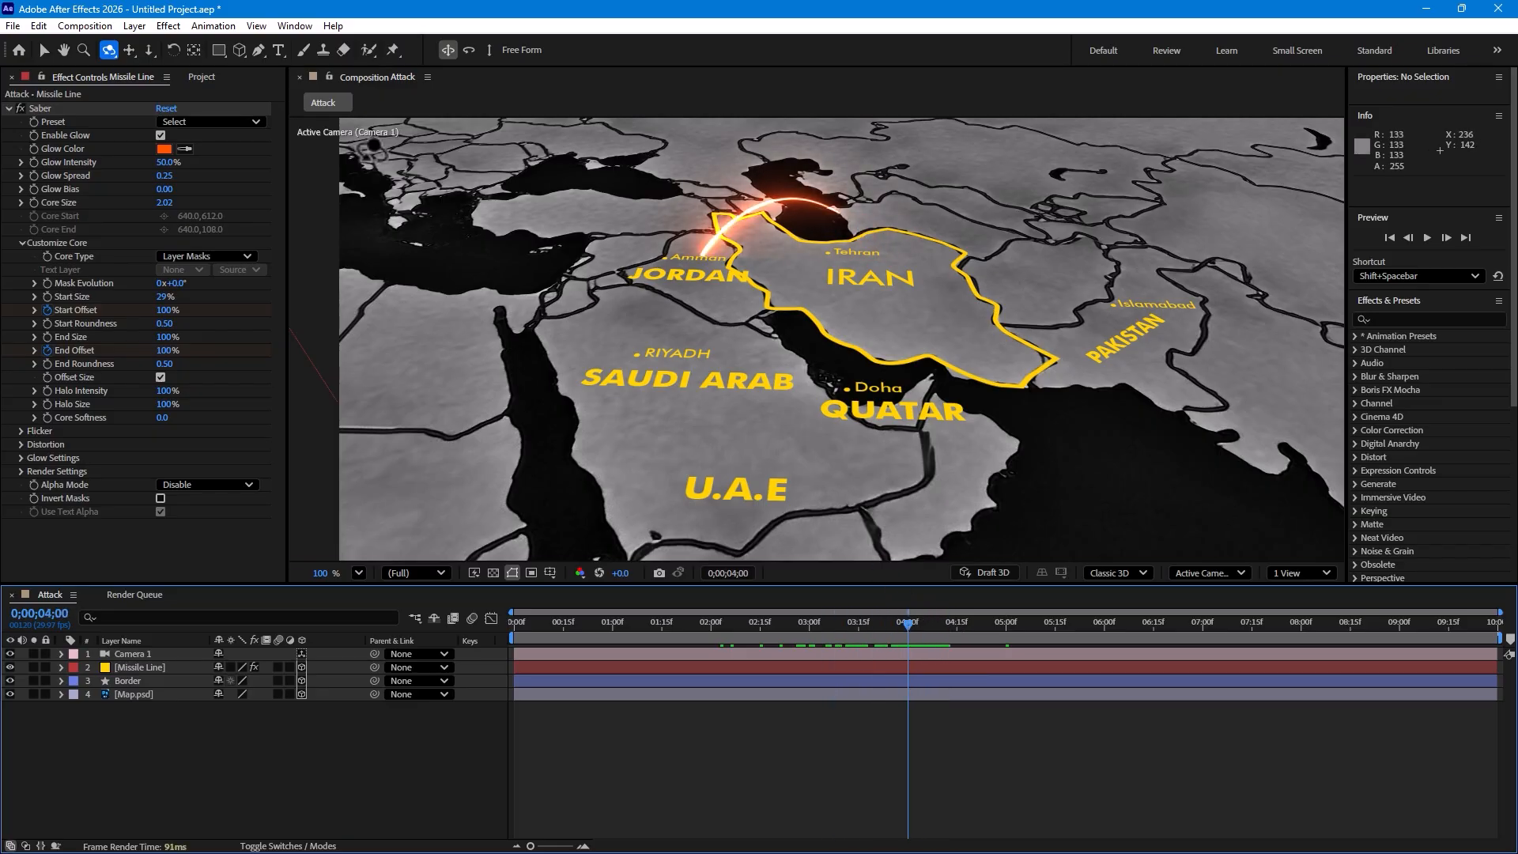
Step: Place the green screen Fire Blast explosion clip on the map at about position 456, 199, as the uppermost layer
left_click(200, 77)
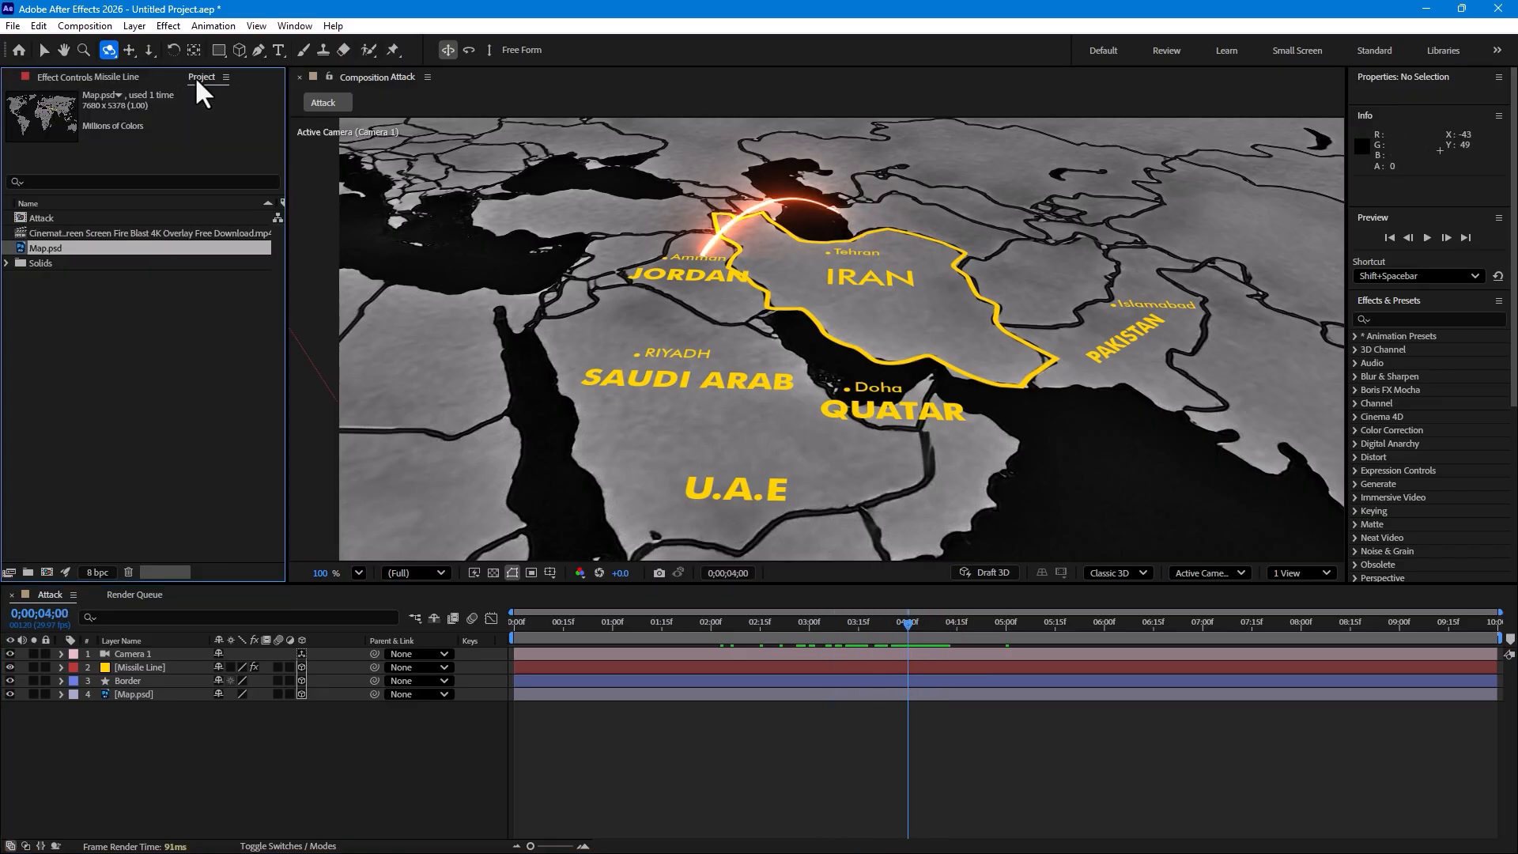
left_click(51, 230)
left_click_drag(52, 228, 706, 413)
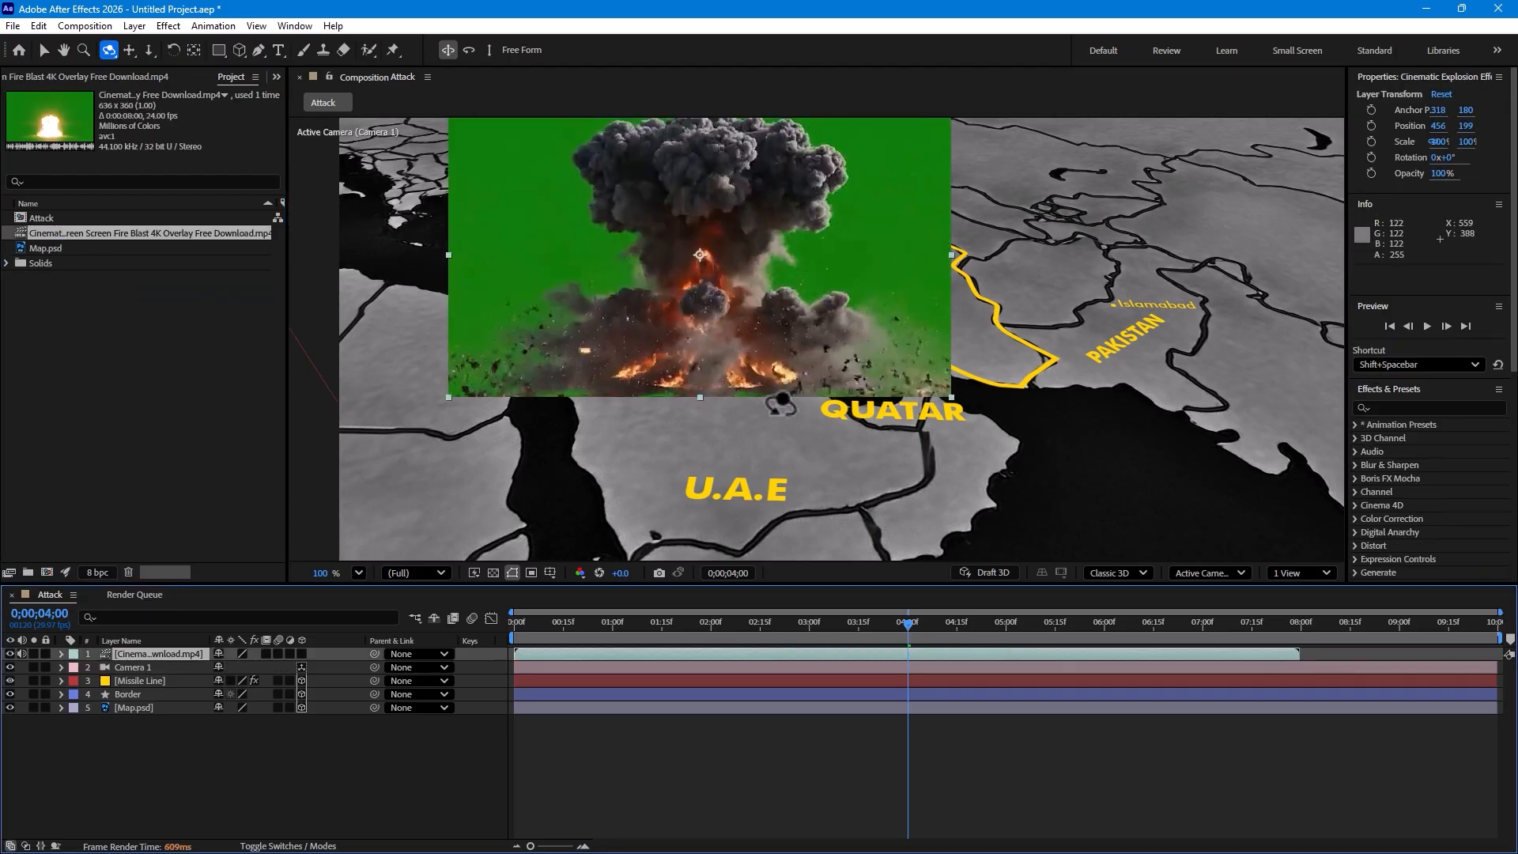
Step: Find the Keylight (1.2) effect and apply it to the explosion clip
left_click(1404, 406)
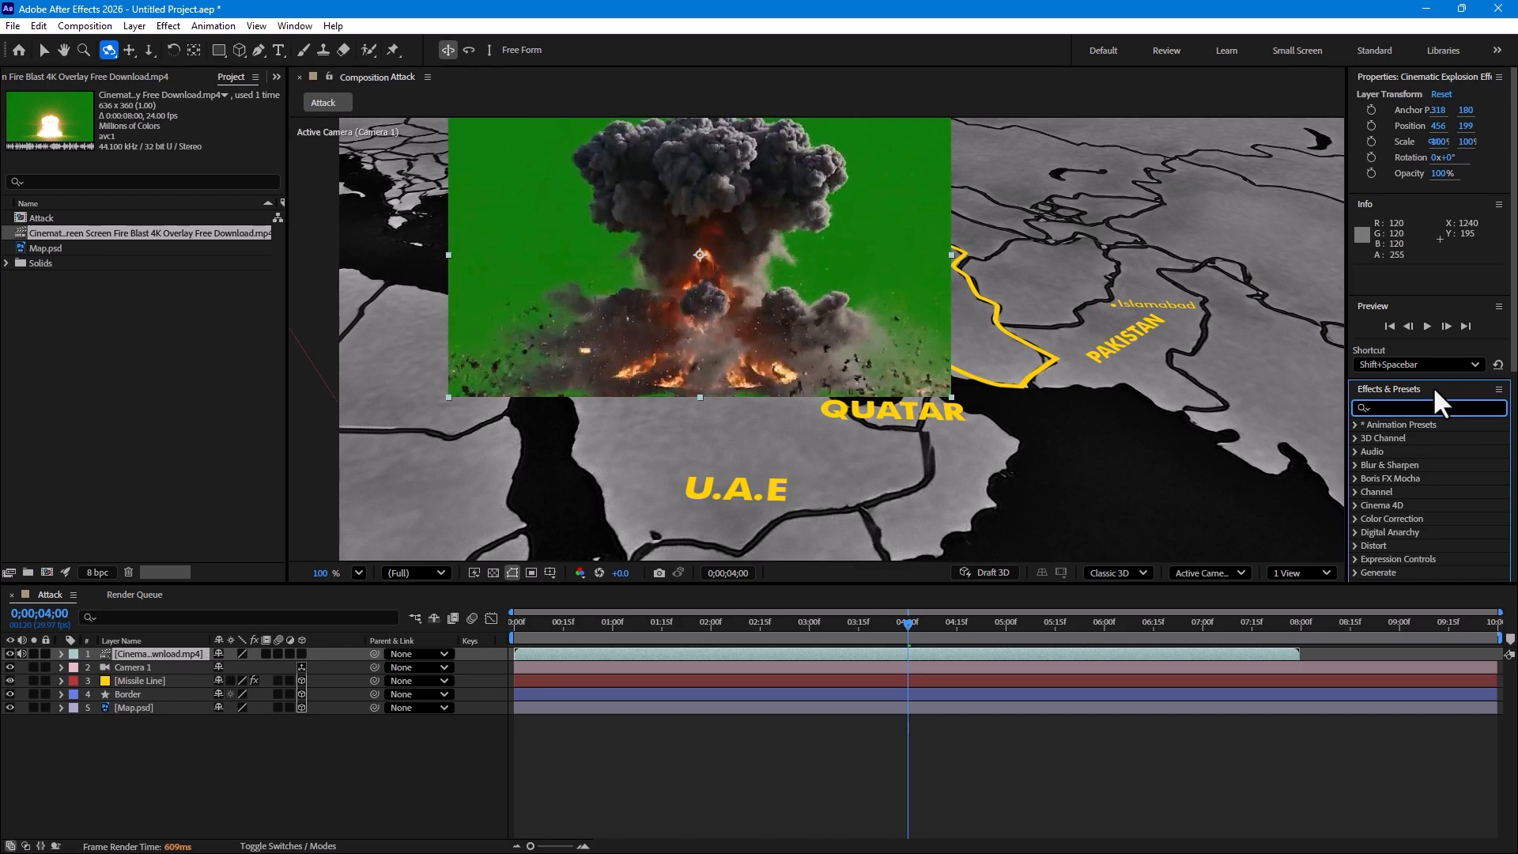
type("keyli")
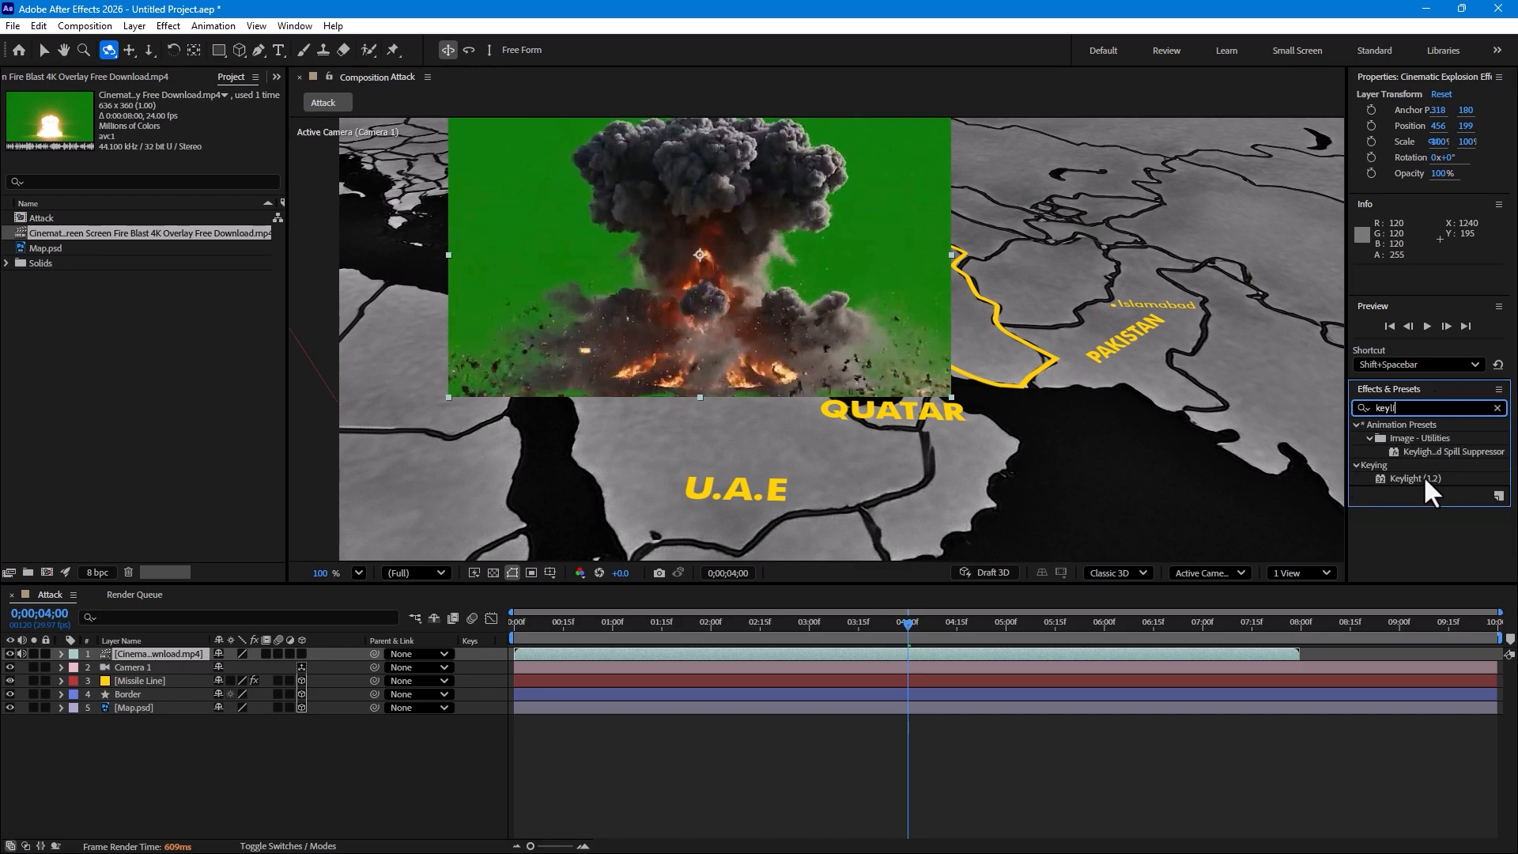
left_click_drag(1423, 480, 710, 290)
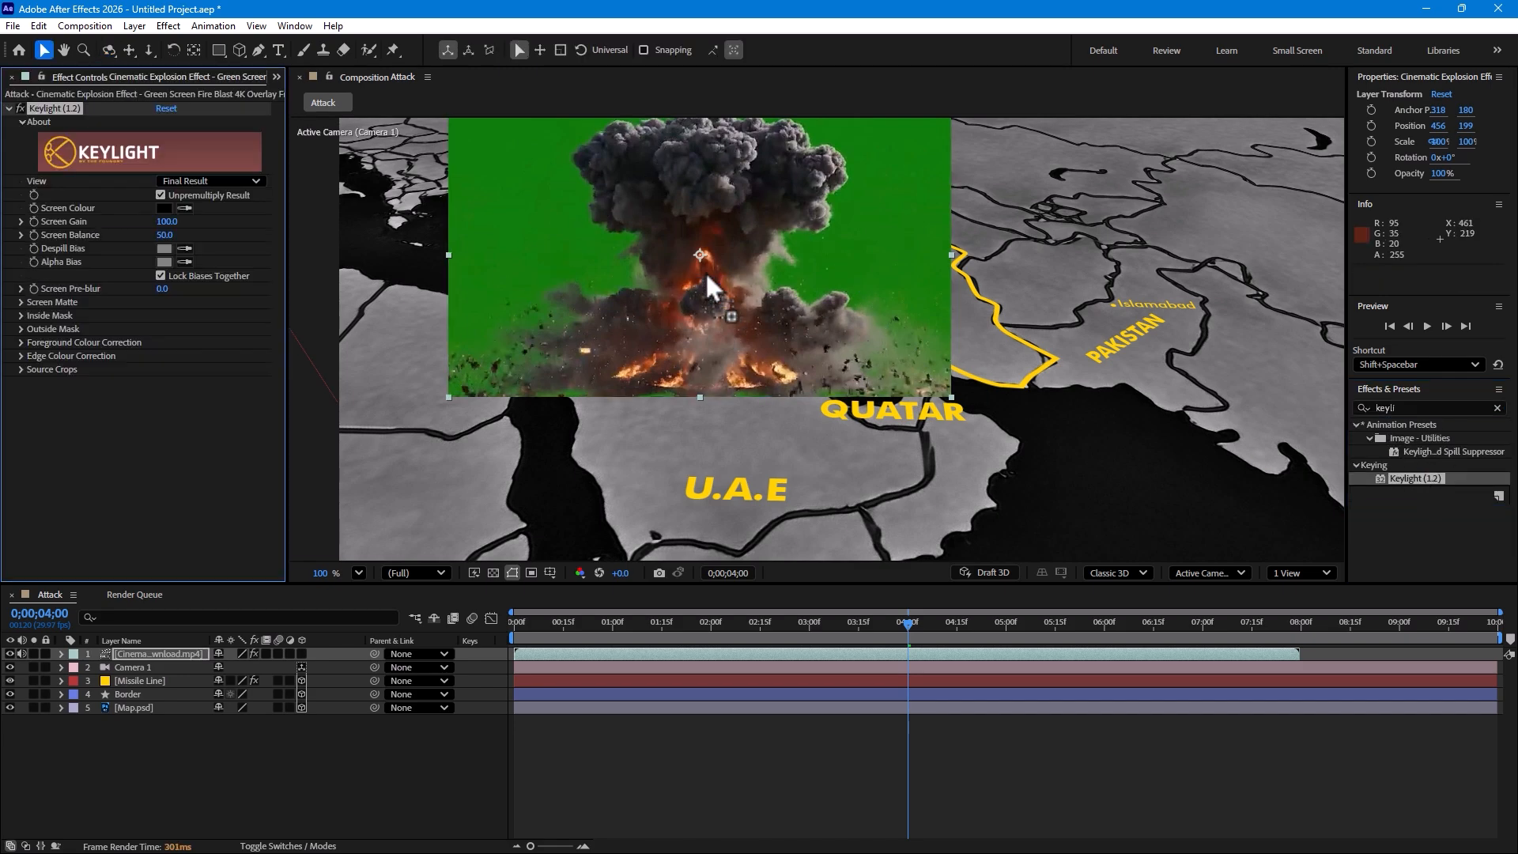
Step: Save the project as Untitled Project in the Source folder on the desktop
key("ctrl+s")
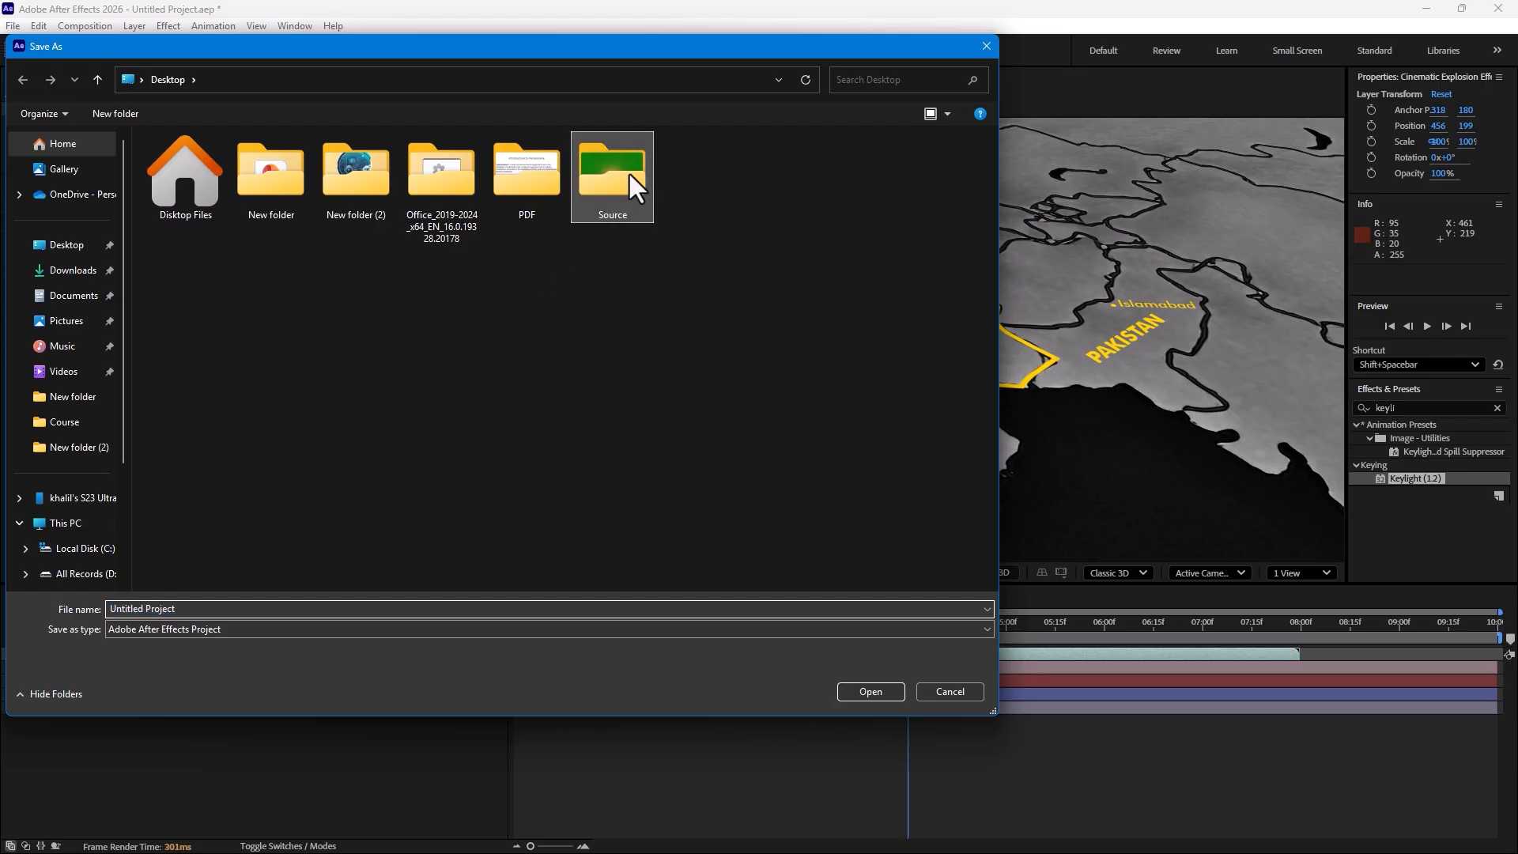
double_click(629, 172)
key("Return")
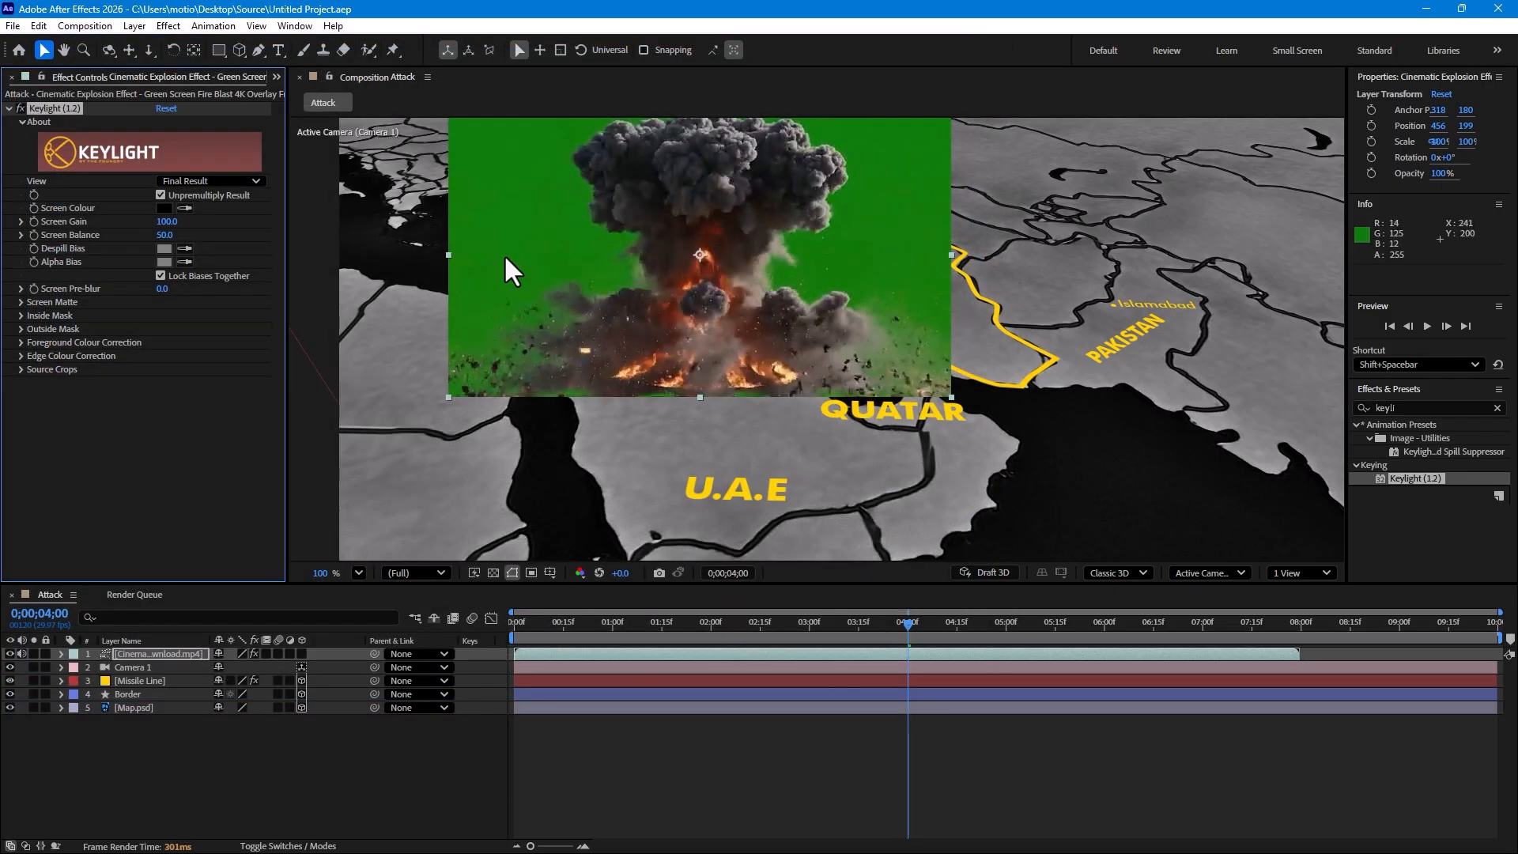
Step: Sample the clip's green backdrop as Keylight's Screen Colour and make the explosion a 3D layer
left_click(184, 208)
left_click(519, 213)
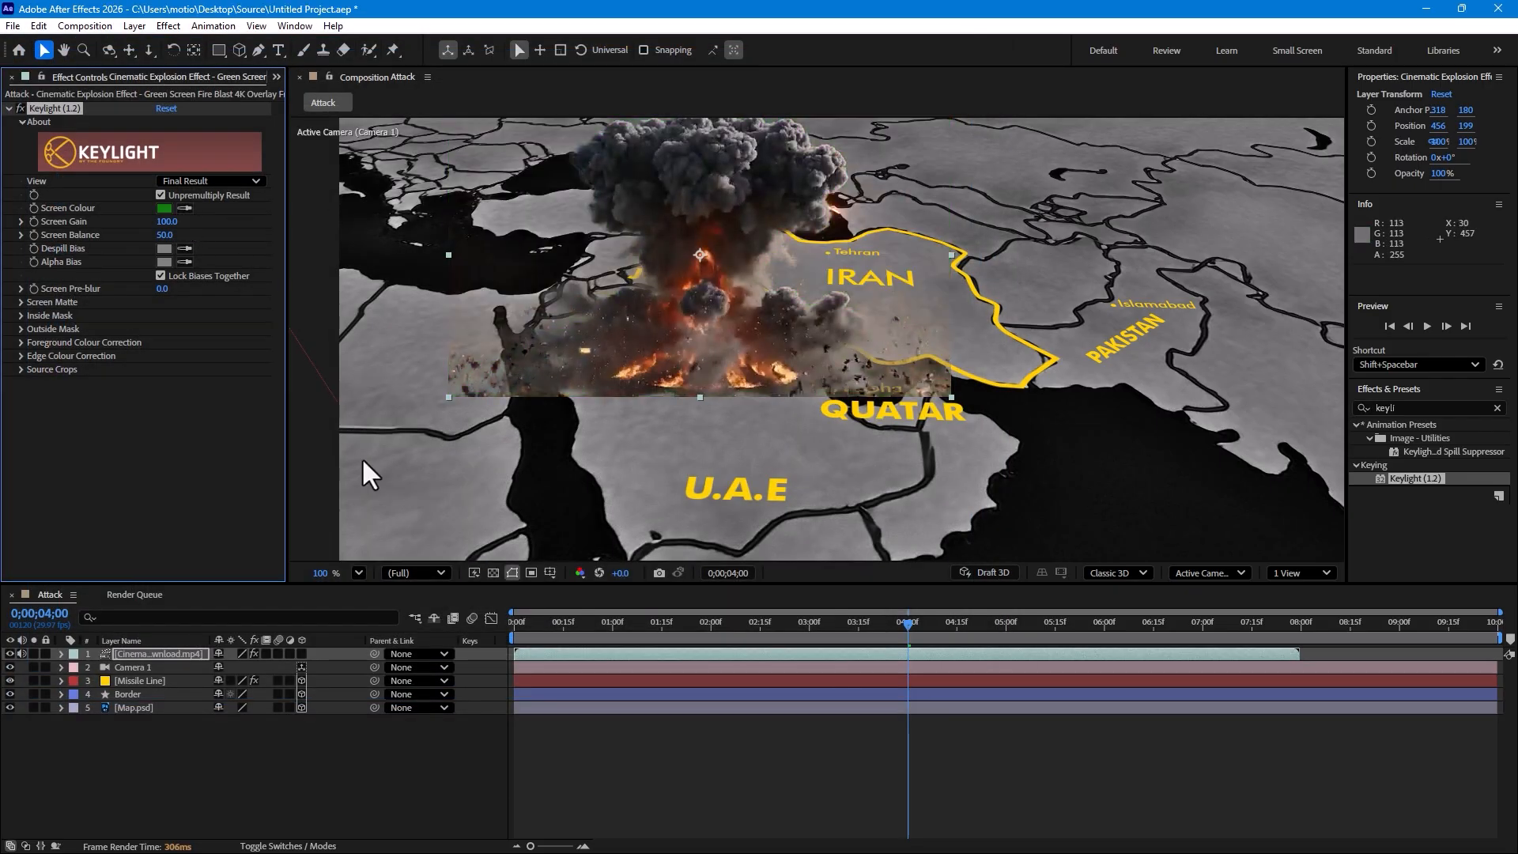
left_click(301, 653)
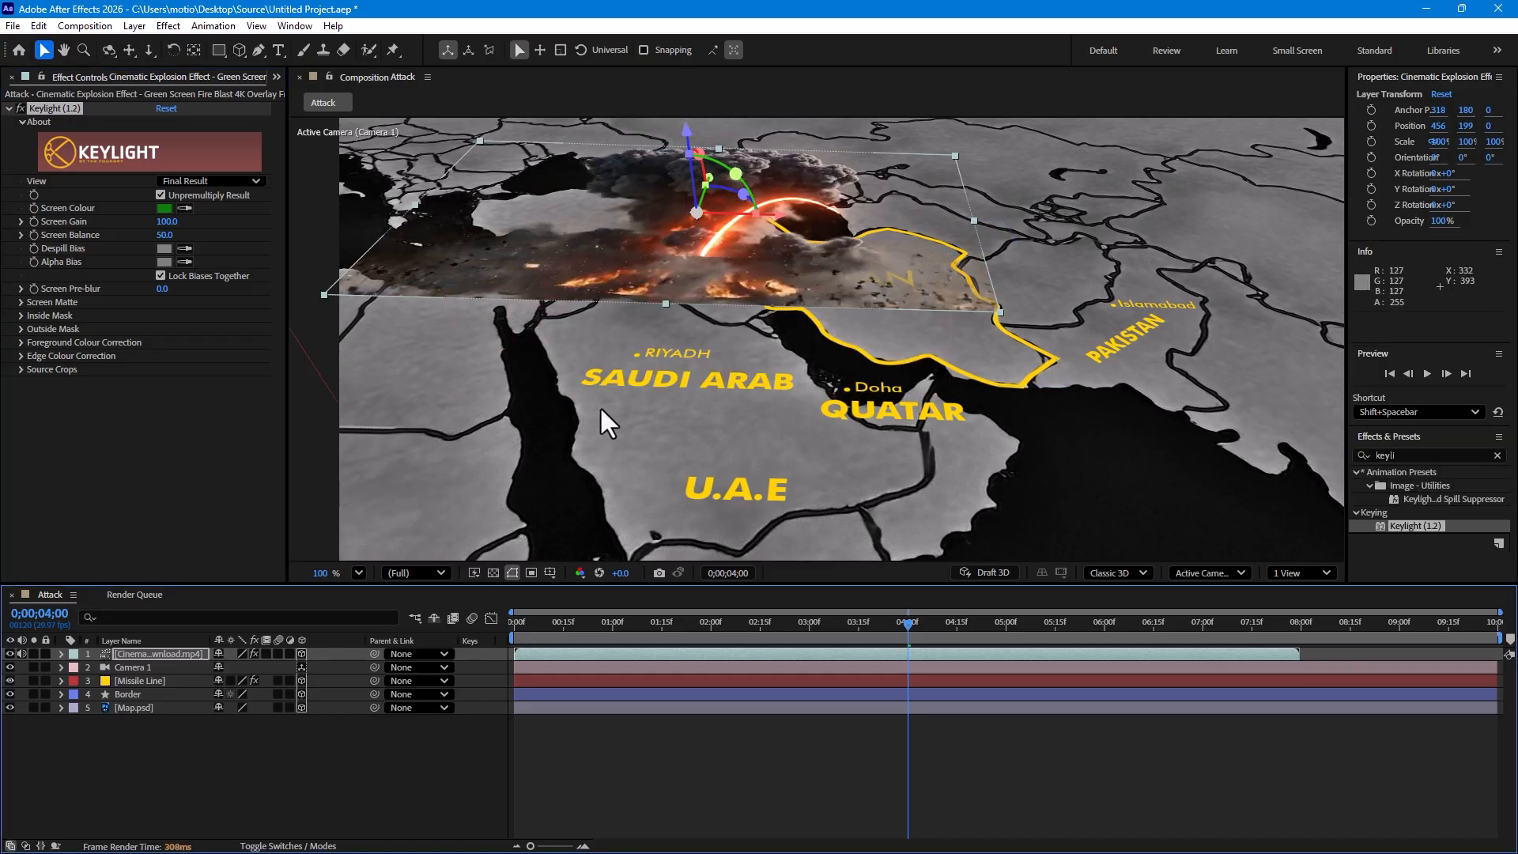
Step: Scale the explosion layer down to 28% and stand it upright on the map with an X orientation of 90°
key("a")
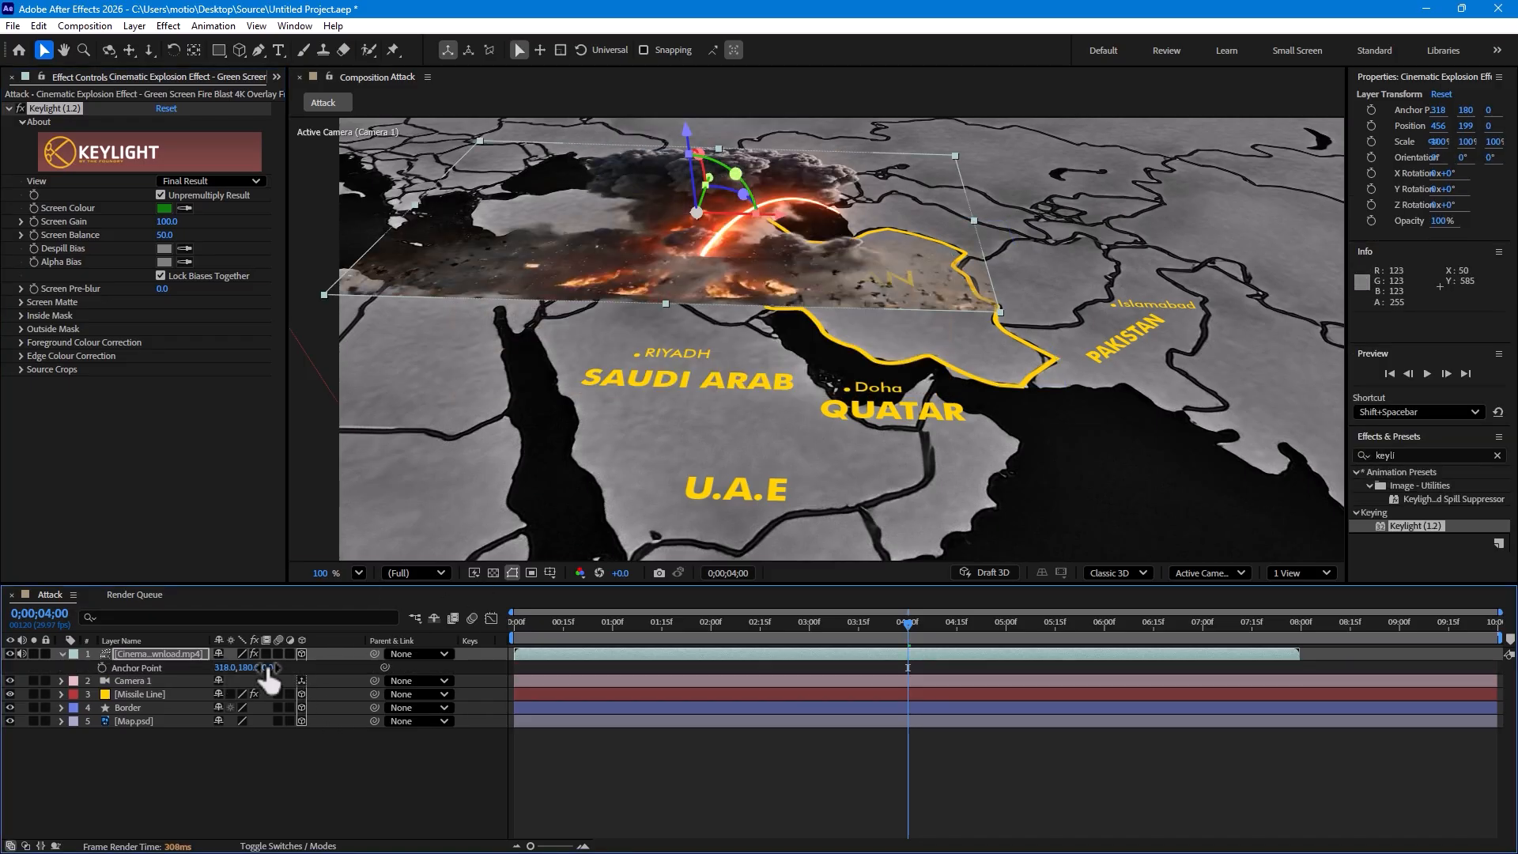
left_click_drag(272, 669, 242, 677)
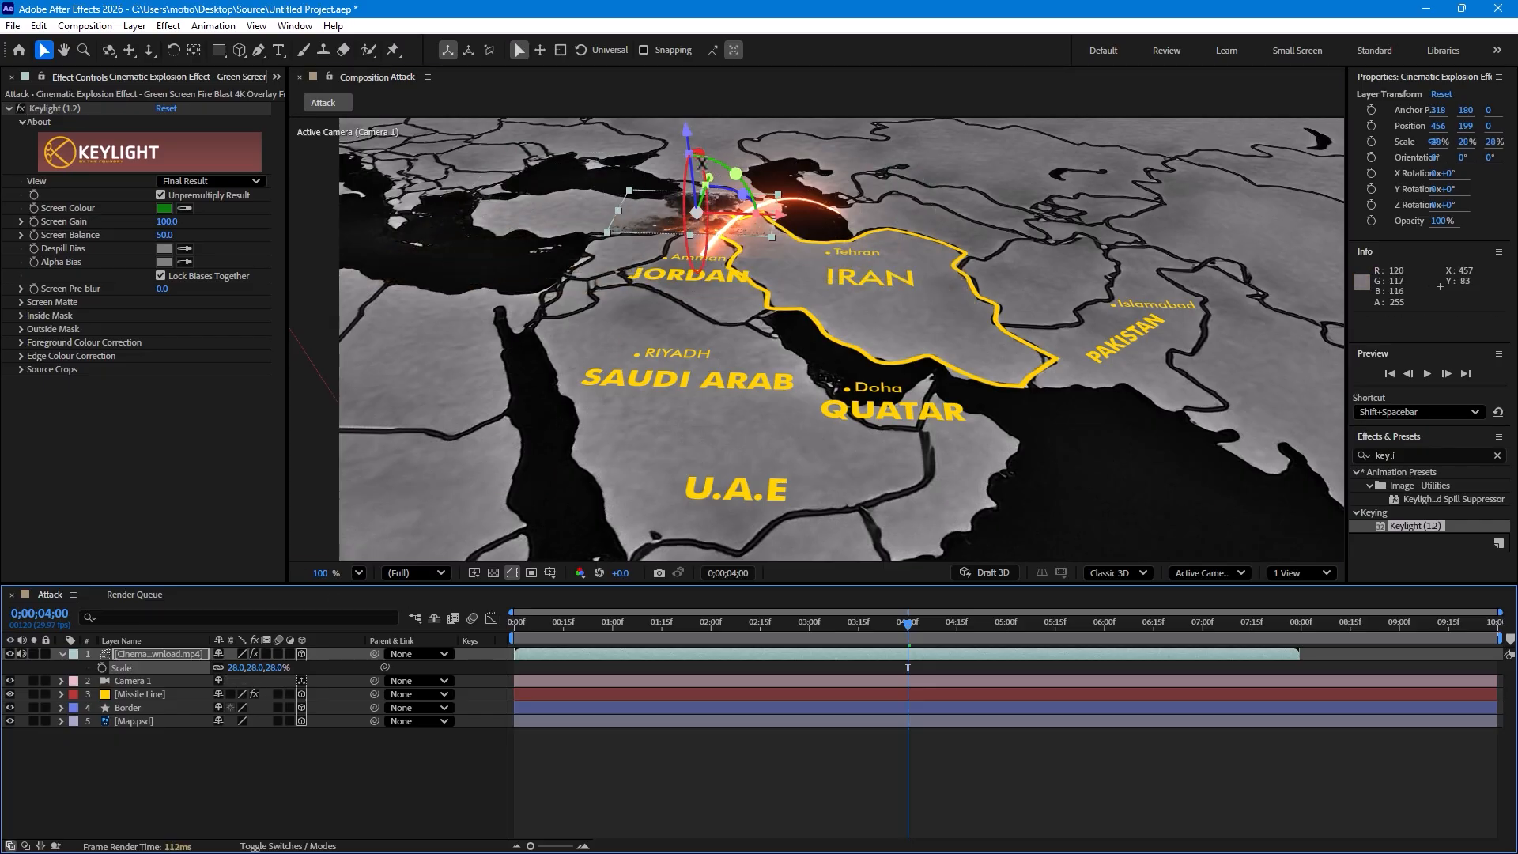
left_click_drag(701, 164, 677, 158)
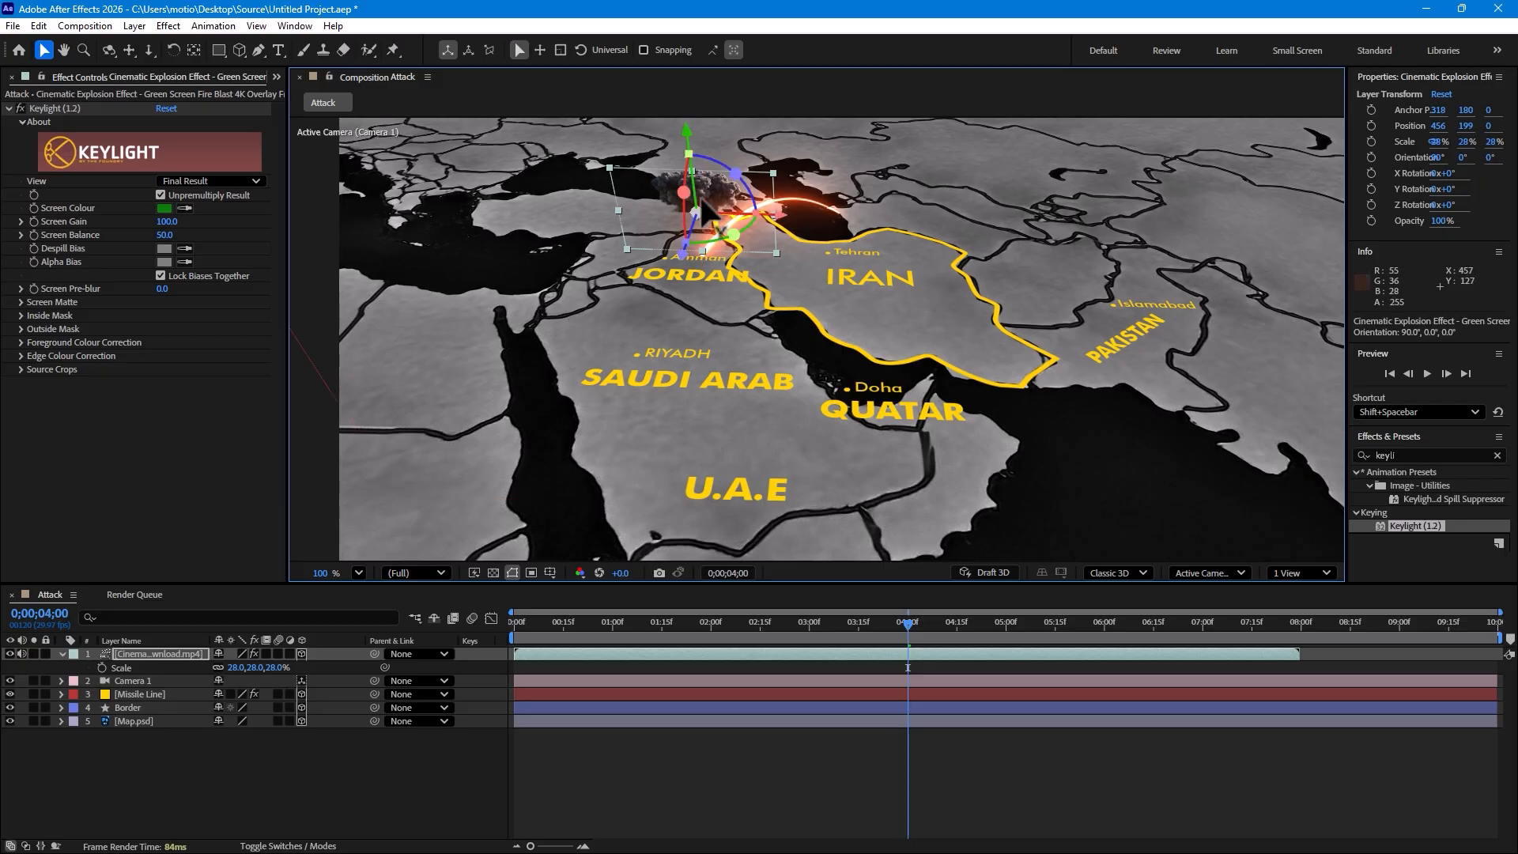
Step: Move the explosion to position 477.2, 295, -25.1 at Amman in Jordan and reduce its scale to 16.1%
left_click_drag(683, 255, 709, 128)
left_click_drag(787, 166, 745, 194)
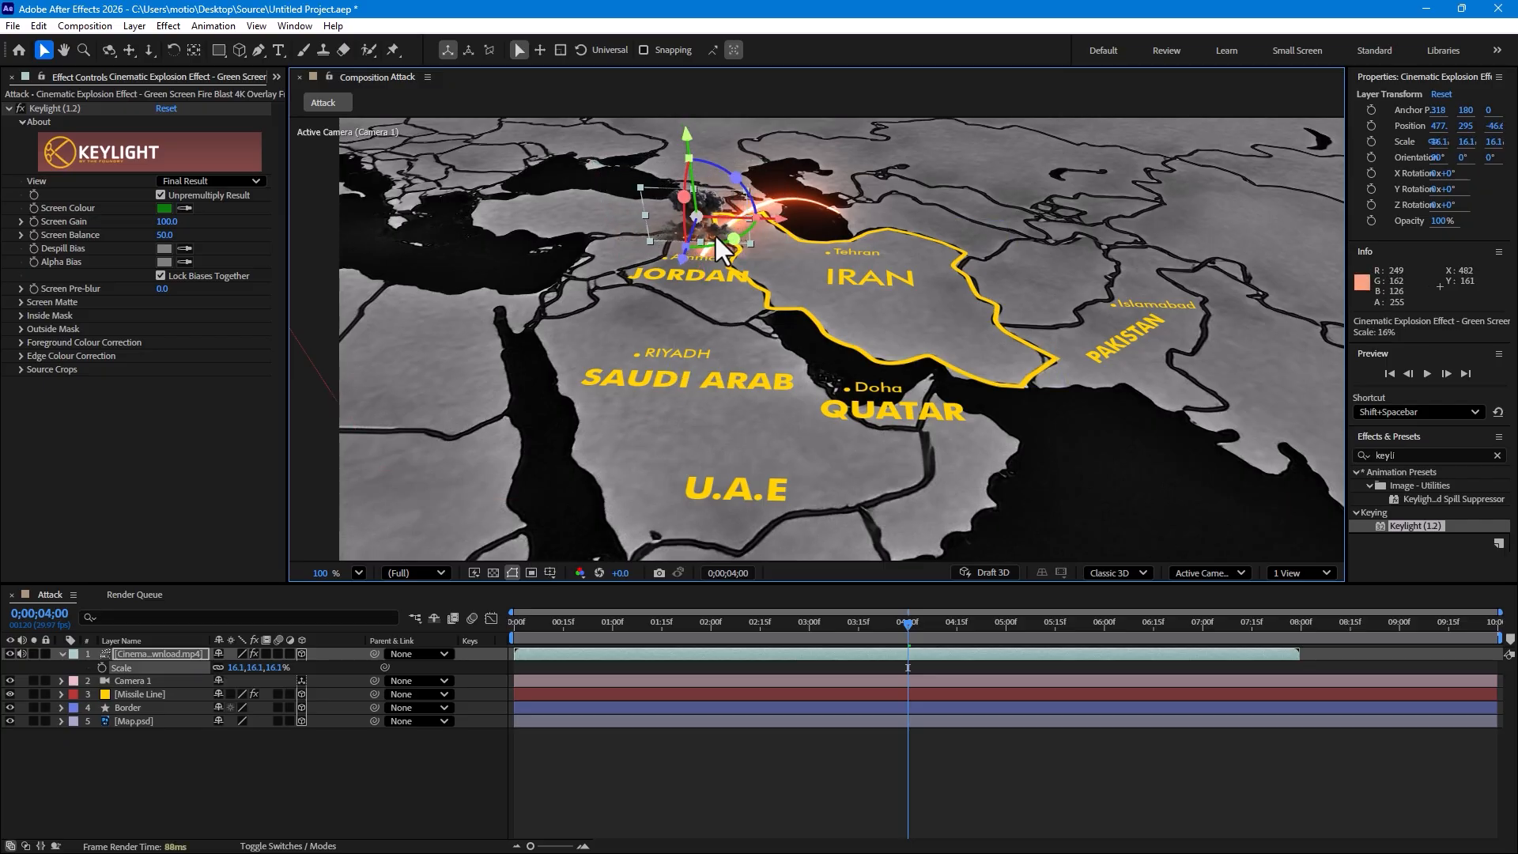
left_click_drag(699, 141, 703, 159)
Step: Shift the explosion layer in time to start at 0;00;04;03, scrub through the impact and deselect the layer
mouse_move(899, 620)
left_mouse_down()
mouse_move(860, 630)
mouse_move(890, 625)
left_mouse_up()
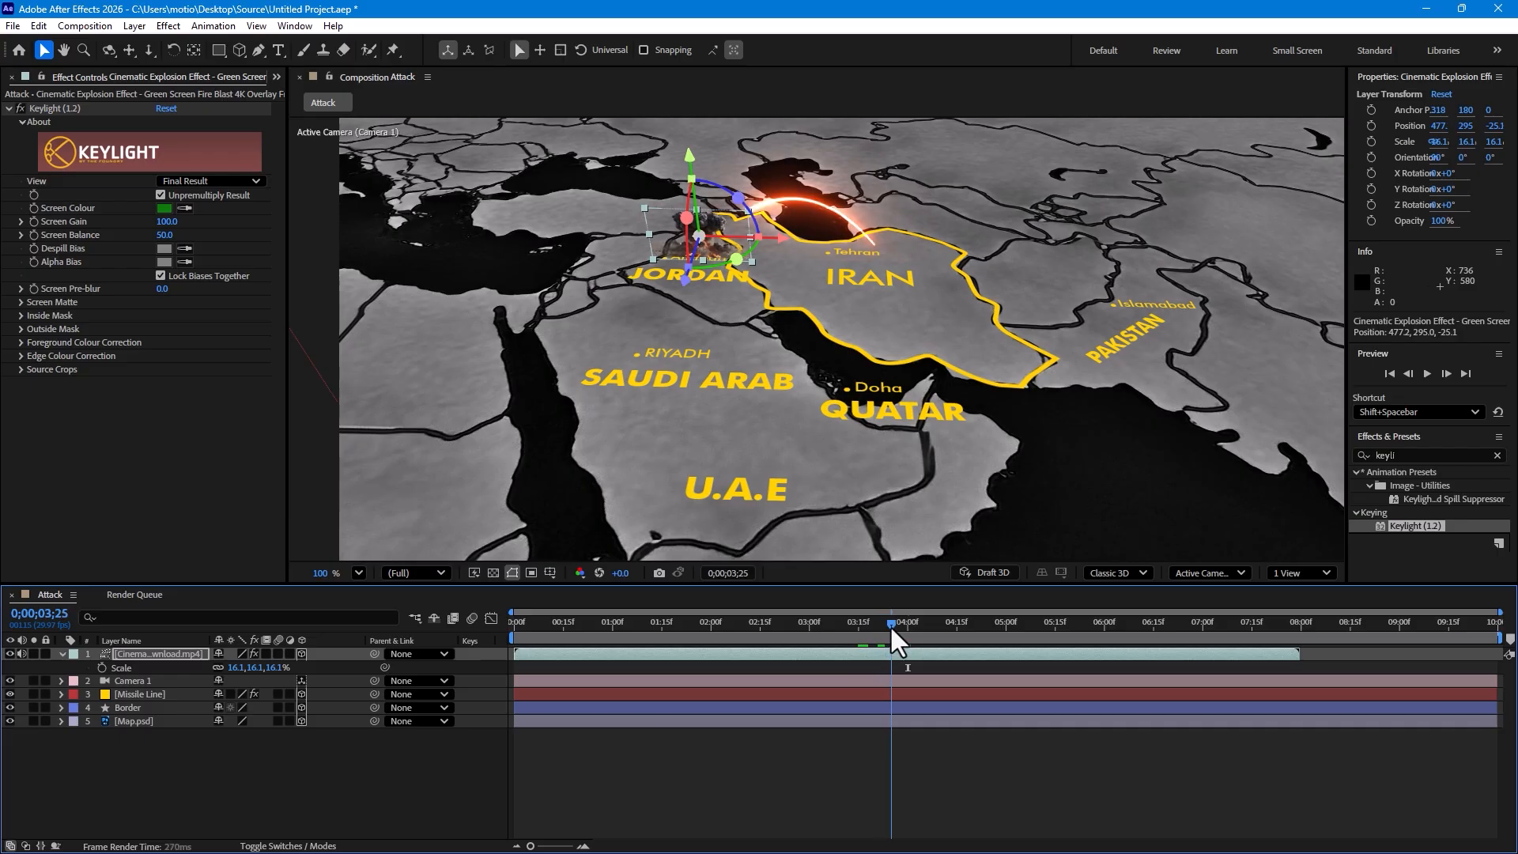
left_click_drag(751, 655, 1140, 626)
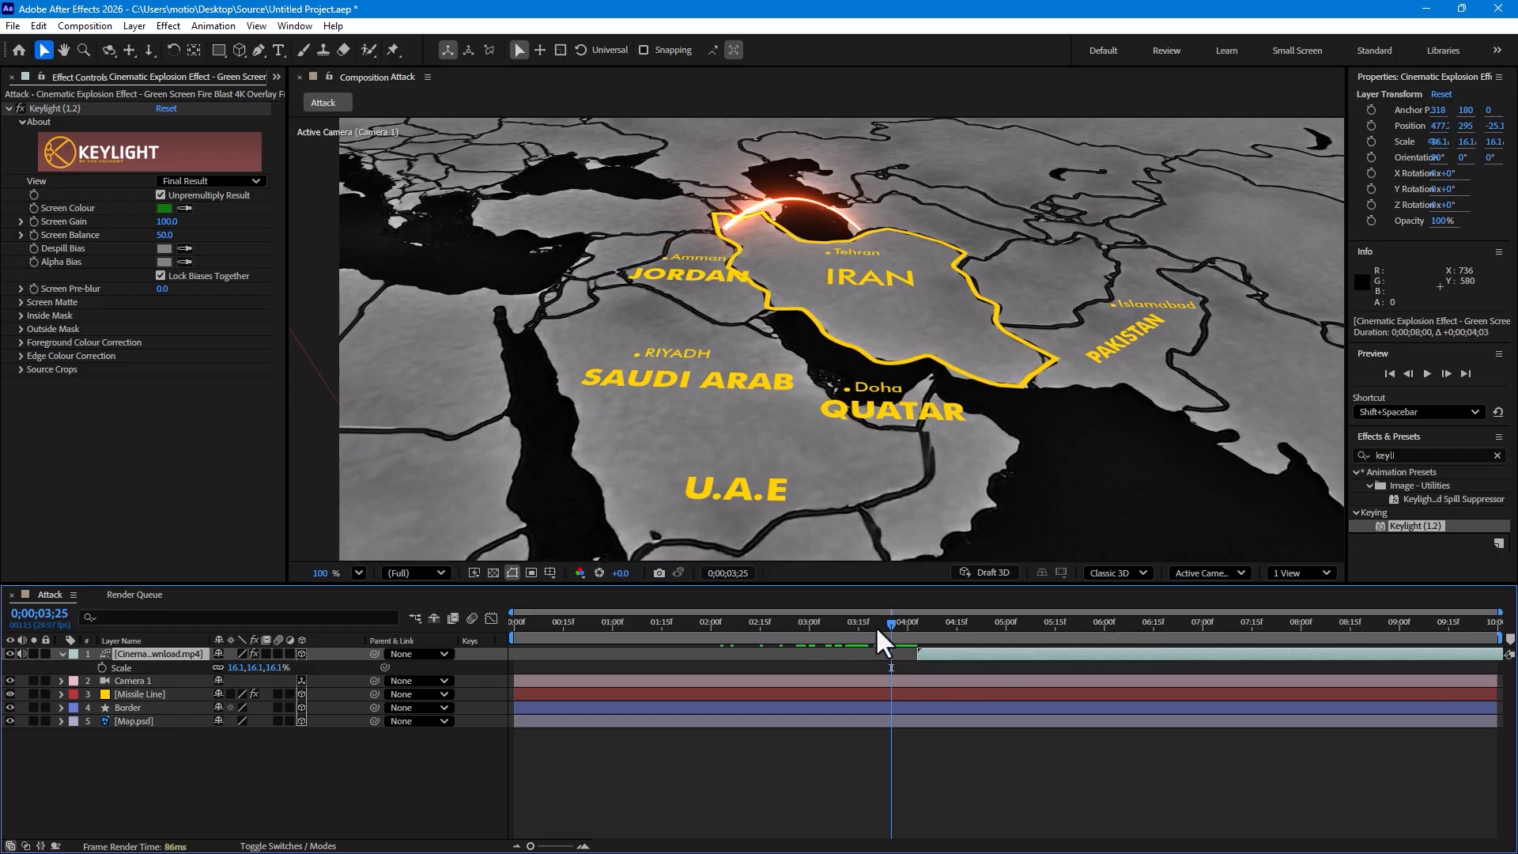
left_click_drag(878, 626, 1324, 572)
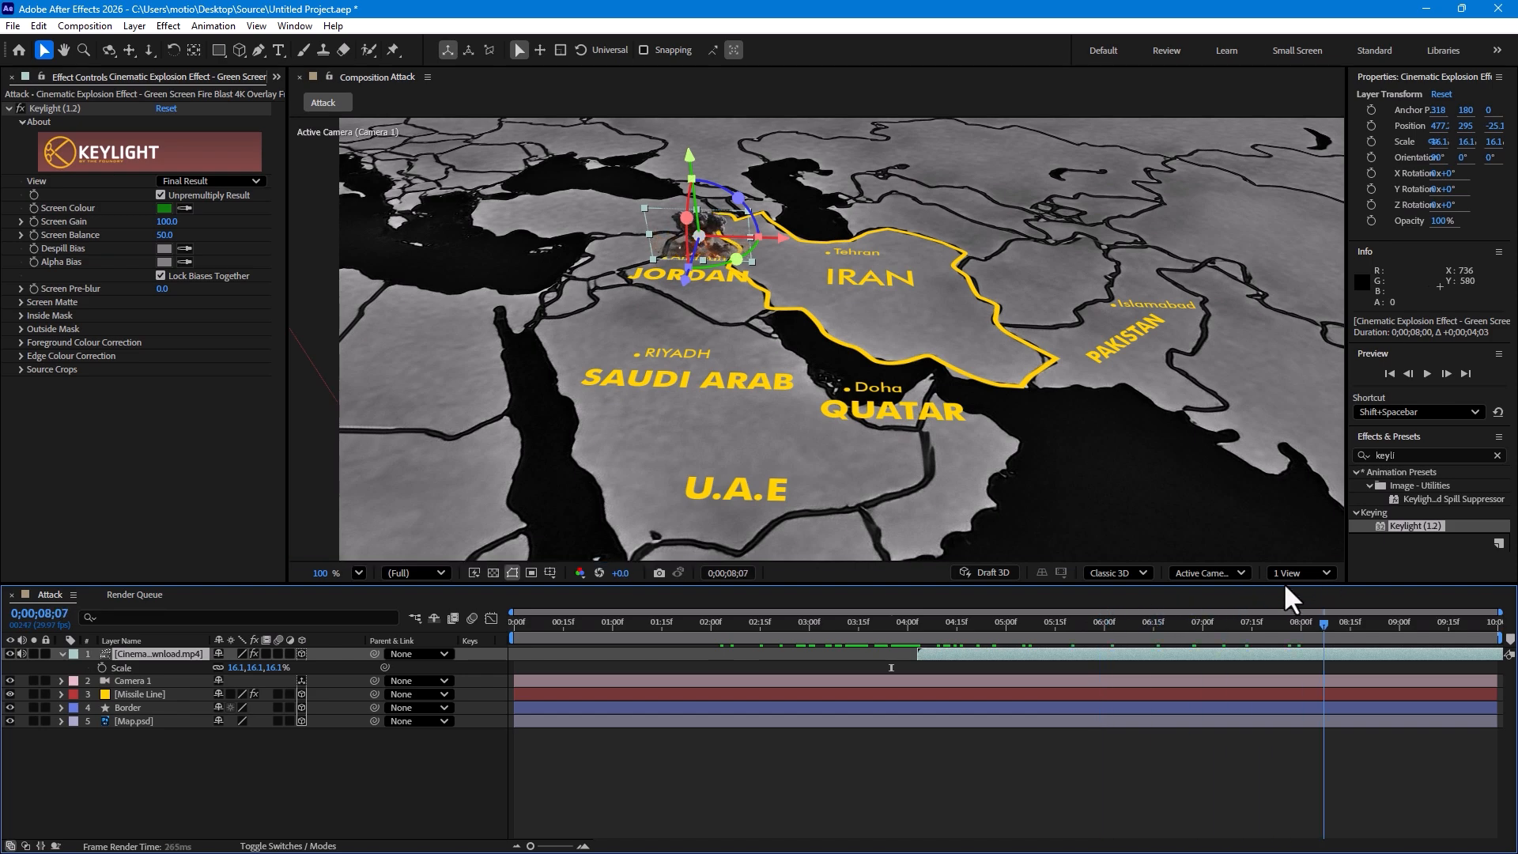
left_click(1084, 626)
left_click(992, 803)
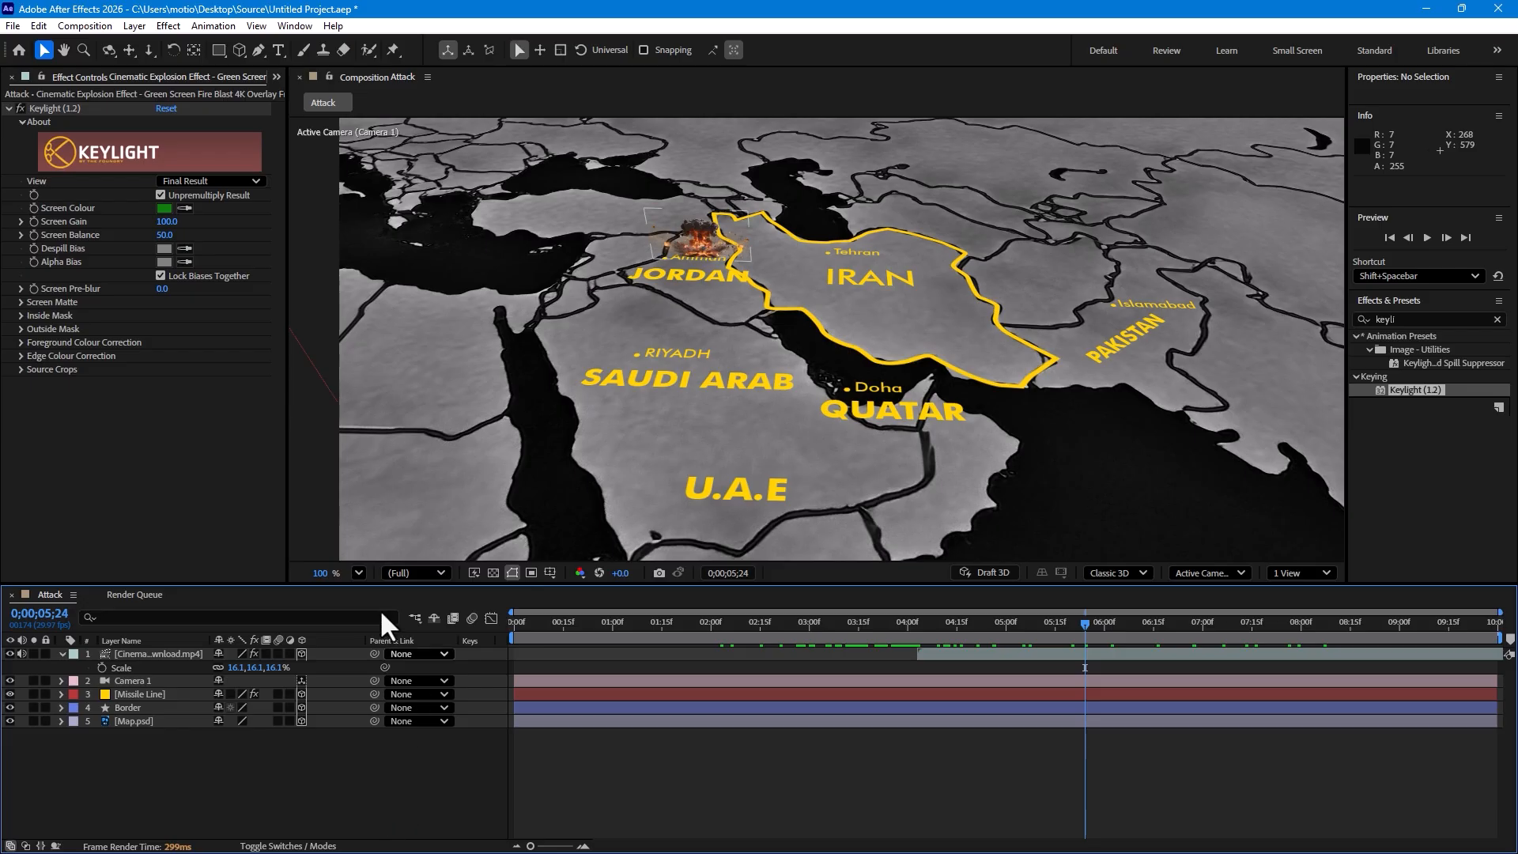
Step: Duplicate the Missile Line layer and shift the copy in time to start at 0;00;02;09
left_click(159, 693)
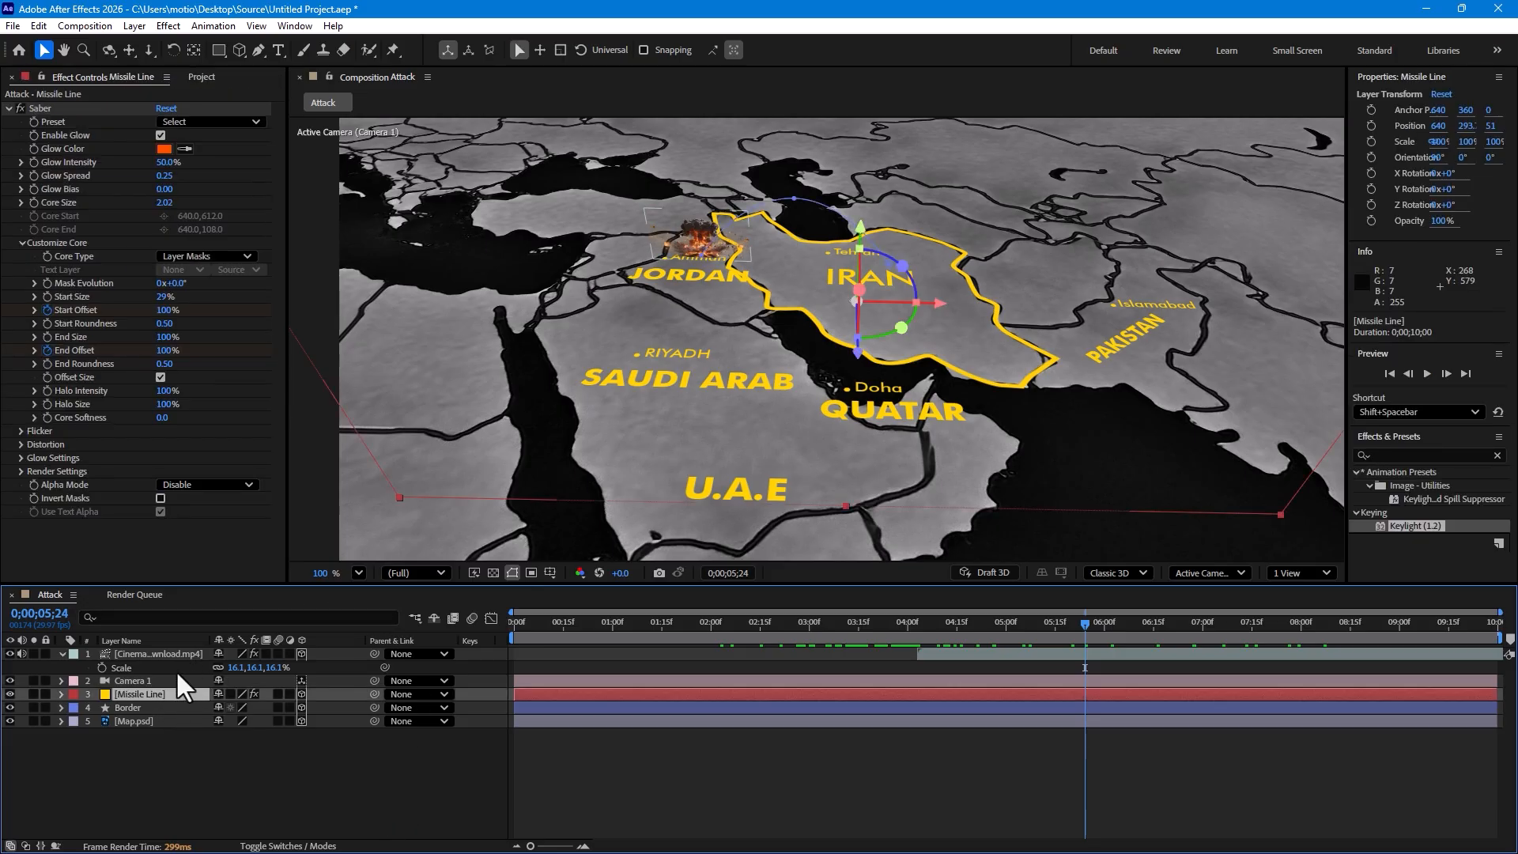
key("ctrl+d")
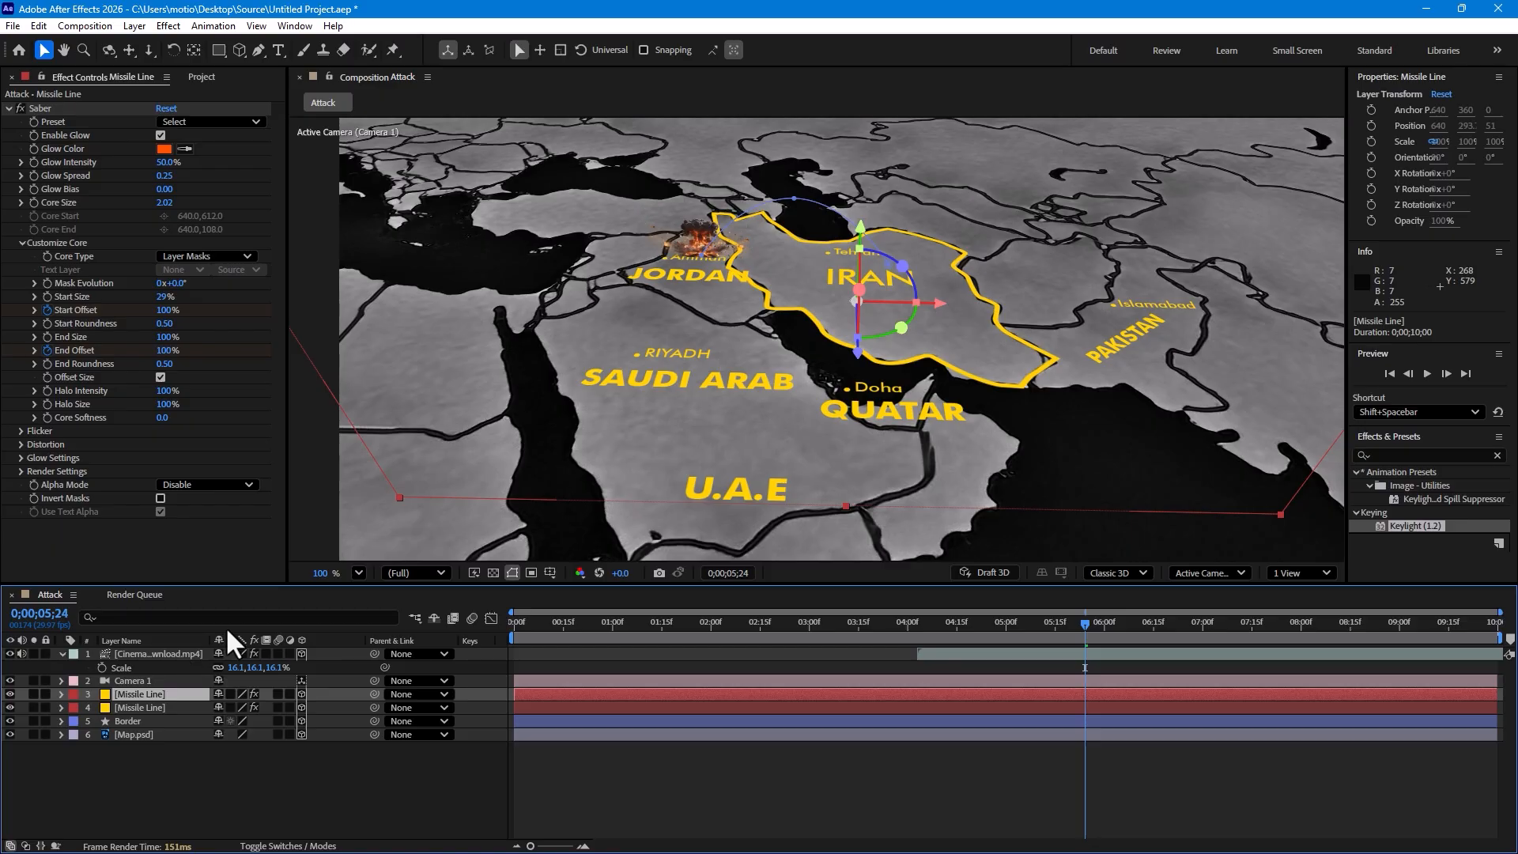
left_click(184, 770)
left_click(151, 694)
left_click_drag(926, 695, 1277, 692)
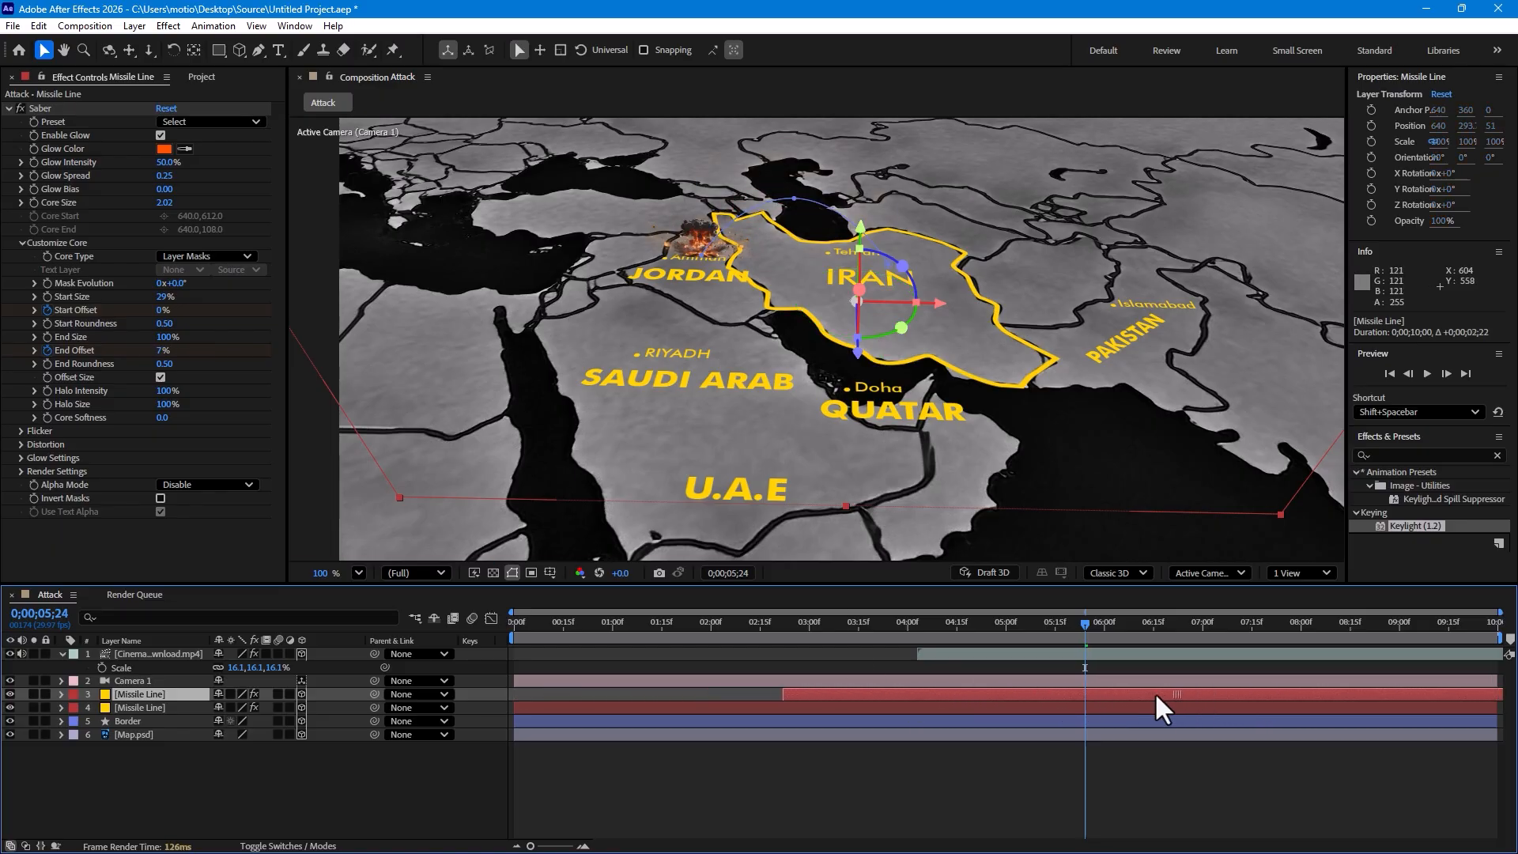
left_click_drag(1156, 695, 1135, 698)
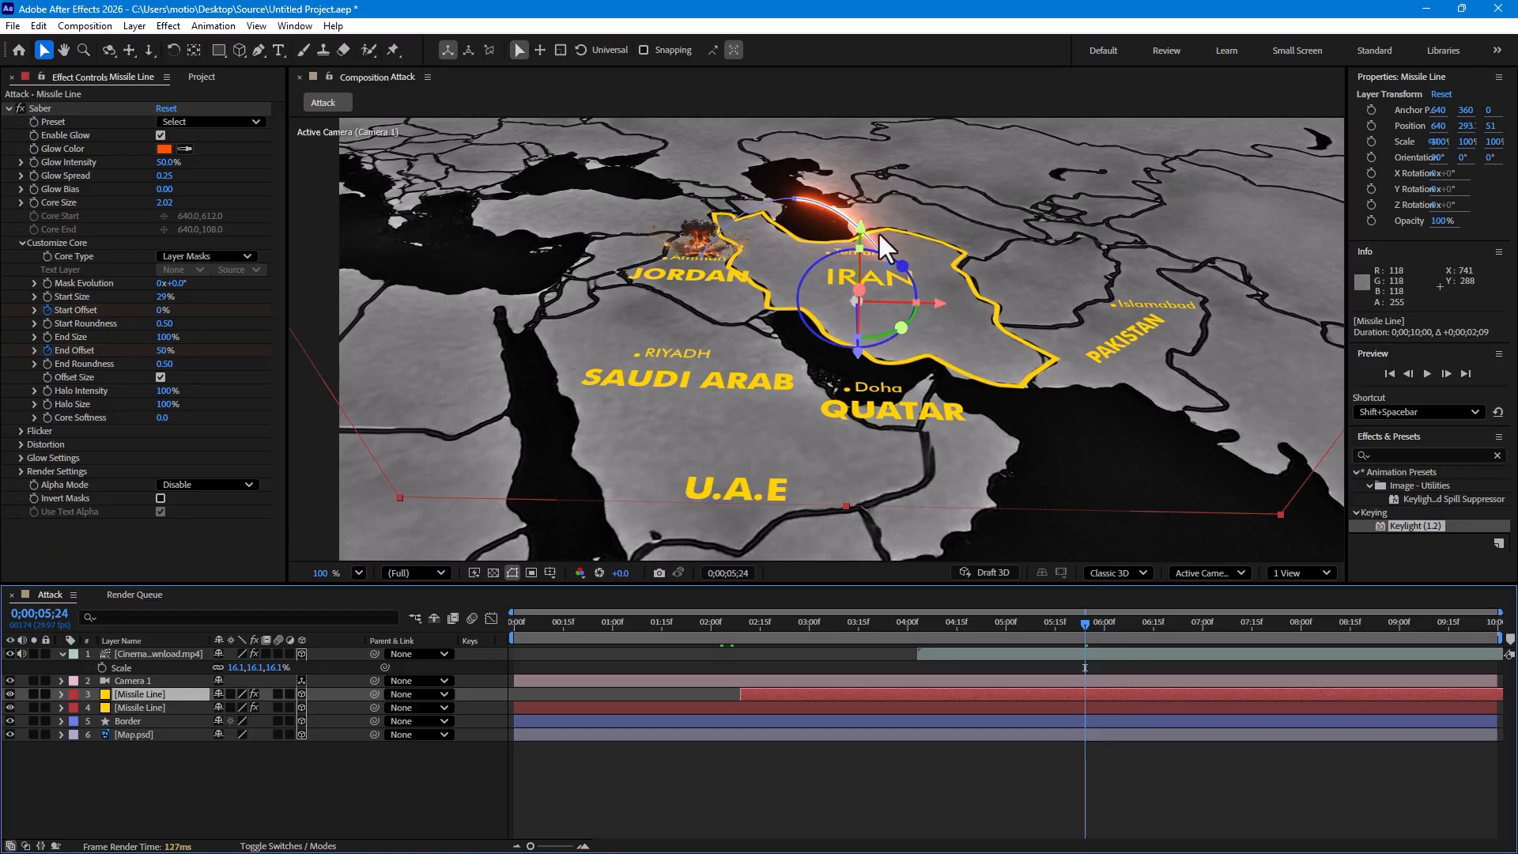
Step: Rotate the Missile Line copy to orientation 270°, 334.8°, 180° so its arc points from Iran toward Pakistan
left_click_drag(879, 333, 1122, 295)
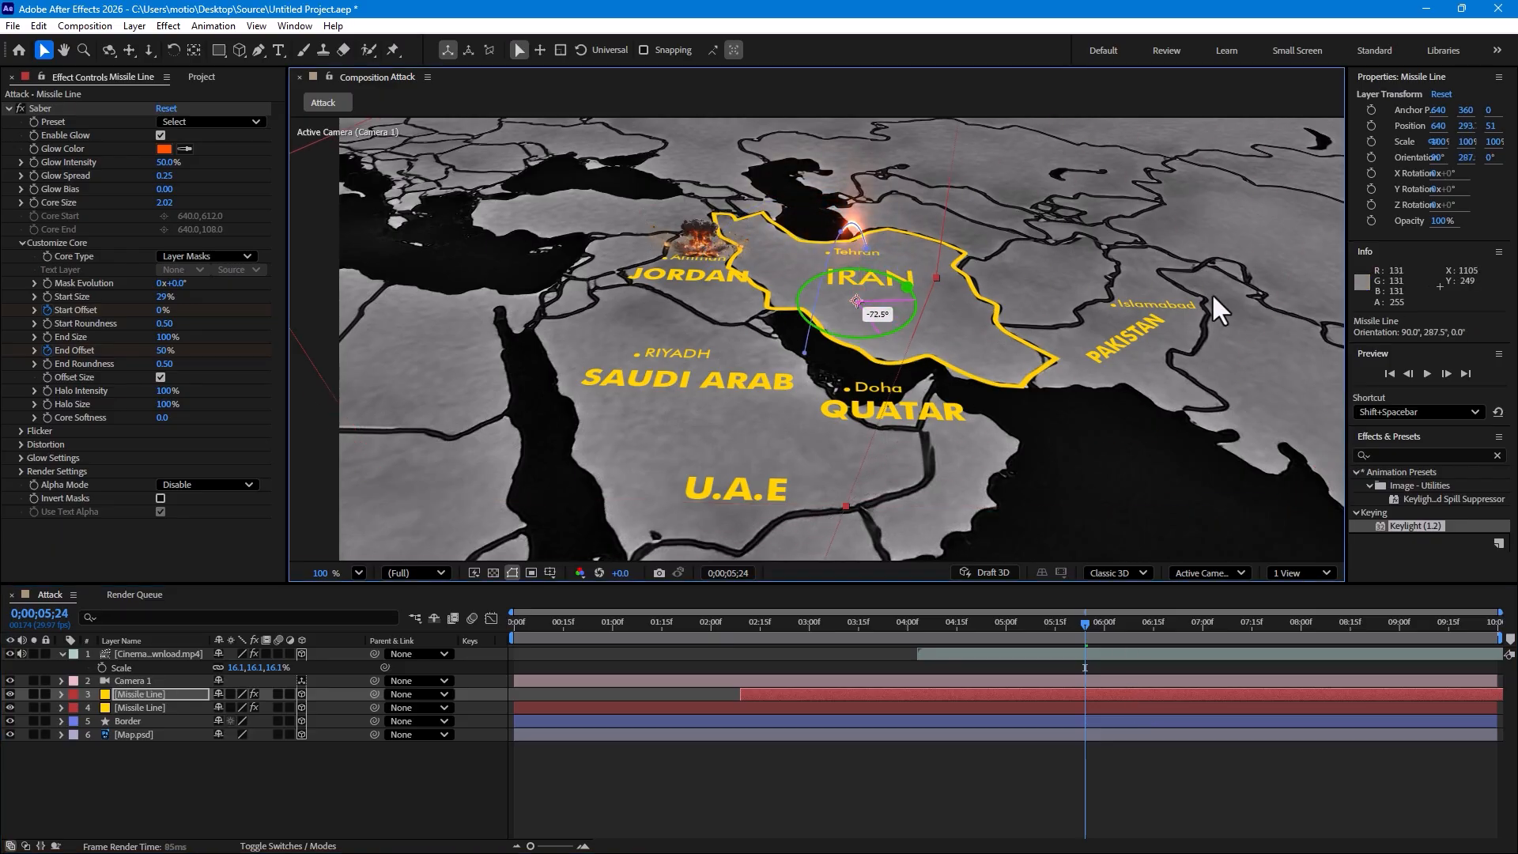
left_click_drag(1214, 296, 1260, 102)
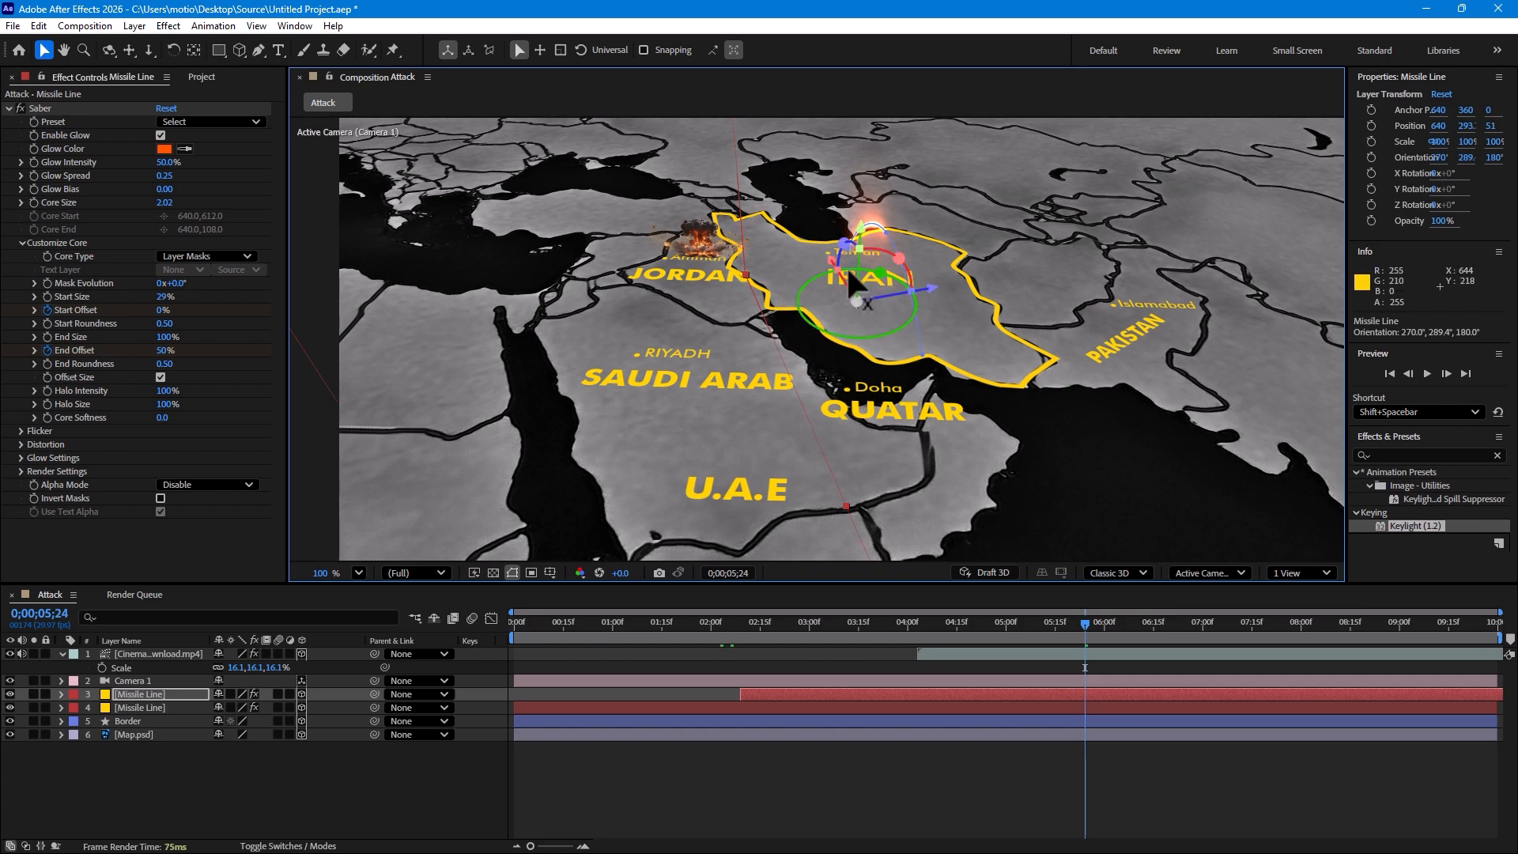
left_click_drag(847, 264, 801, 272)
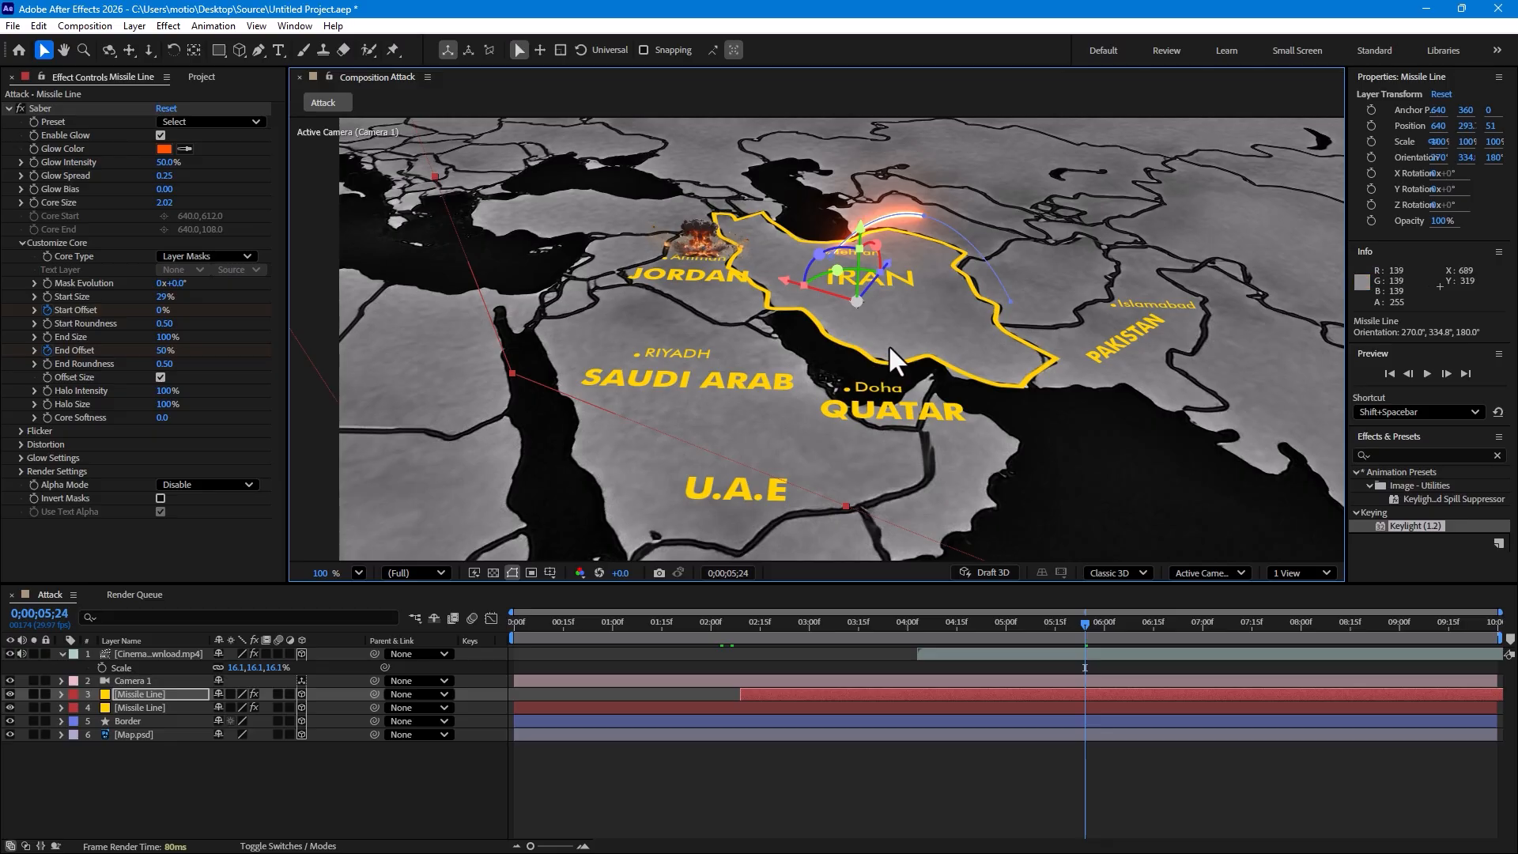
Step: Remove the copy's Start Offset keyframes and move its arc to position 753.1, 339.8, 51.0 so it lands at Islamabad
left_click(45, 310)
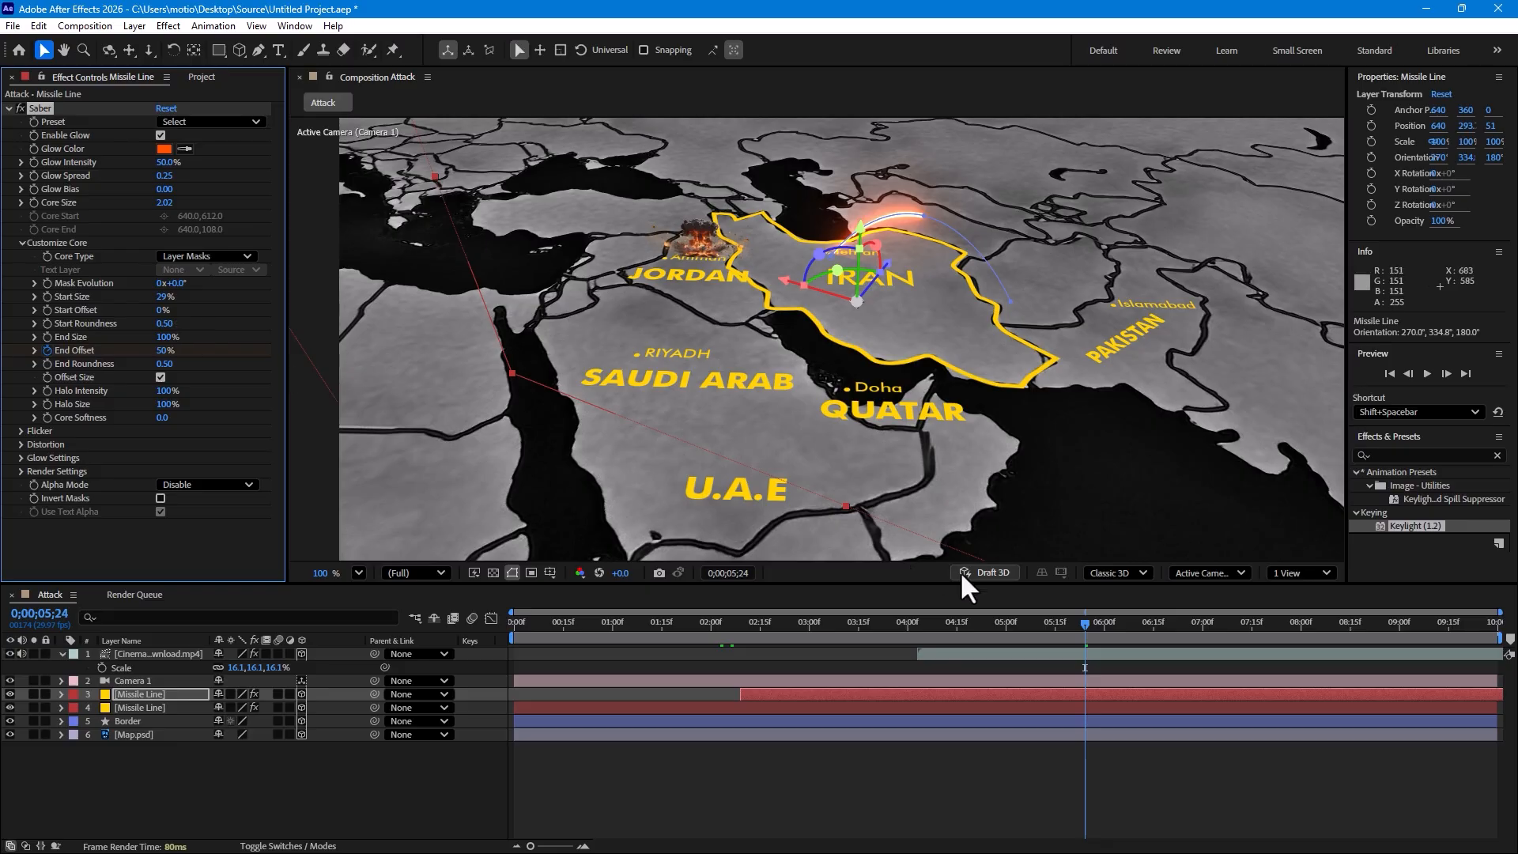
left_click_drag(1106, 637, 1141, 633)
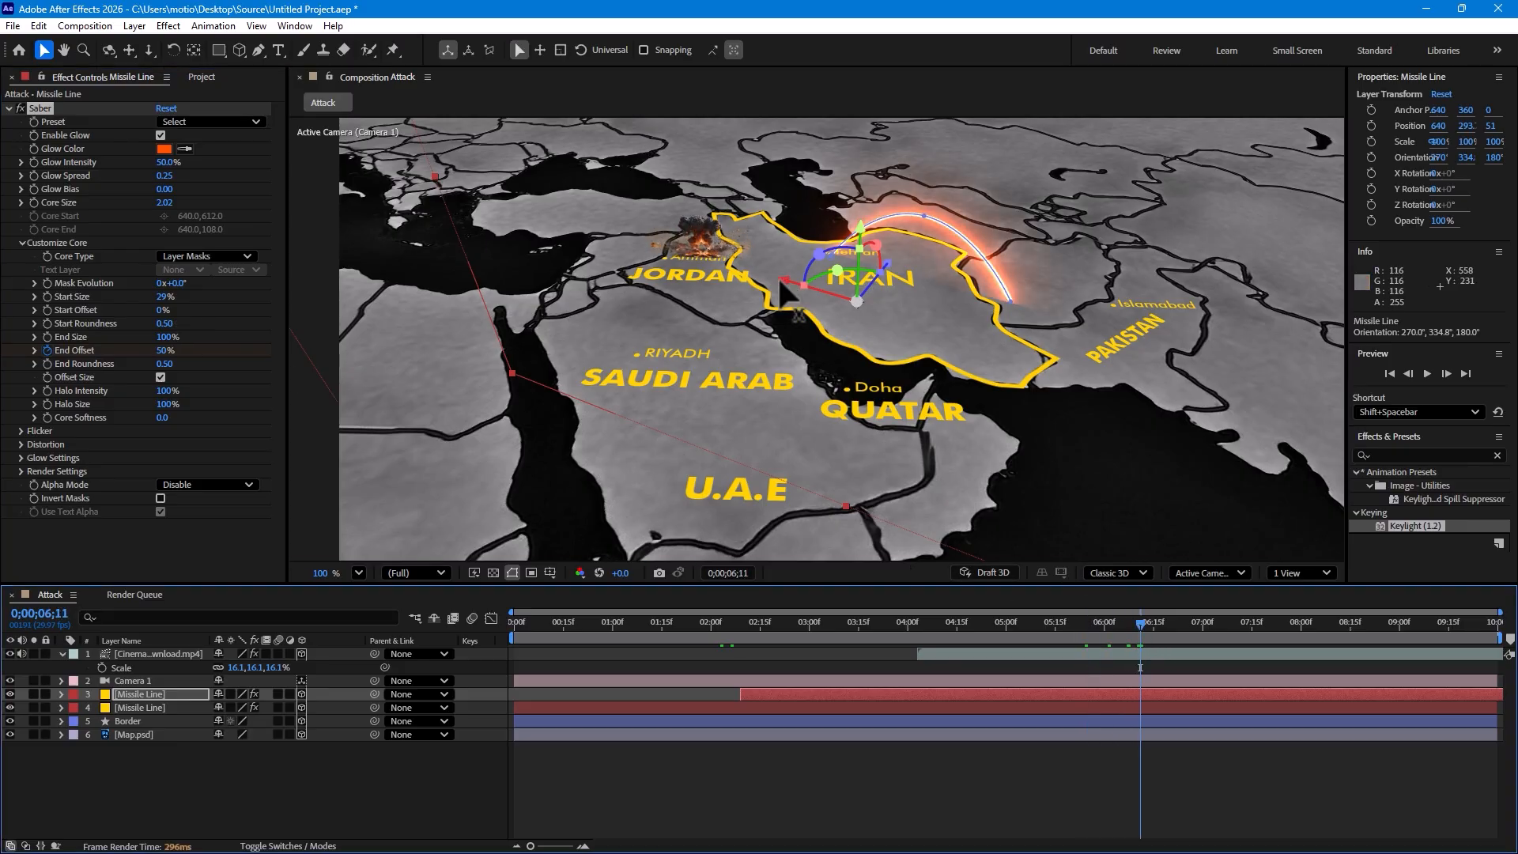
left_click_drag(781, 282, 927, 319)
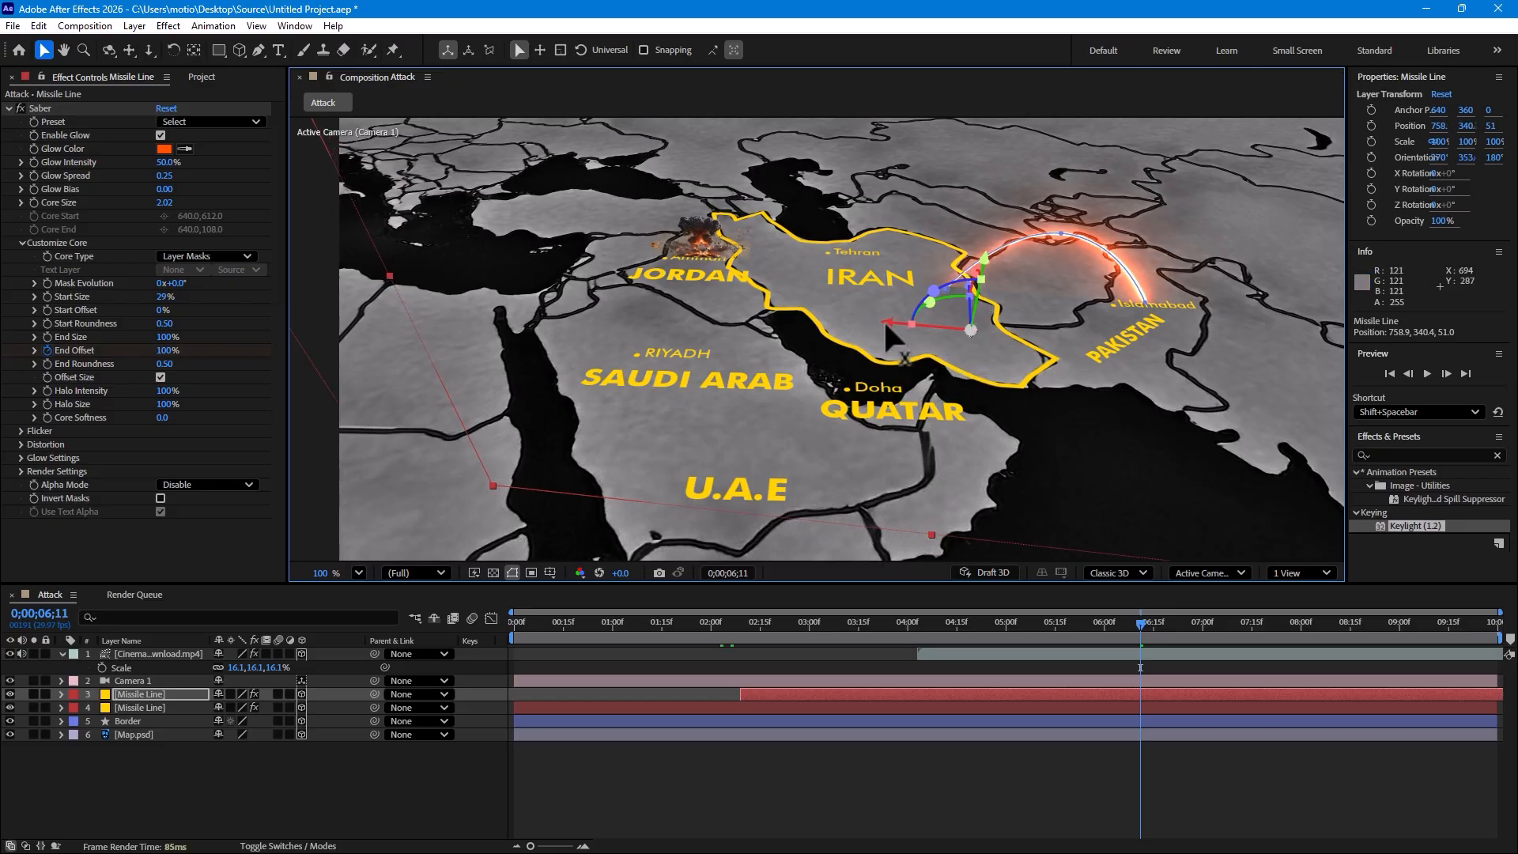
left_click_drag(884, 319, 878, 318)
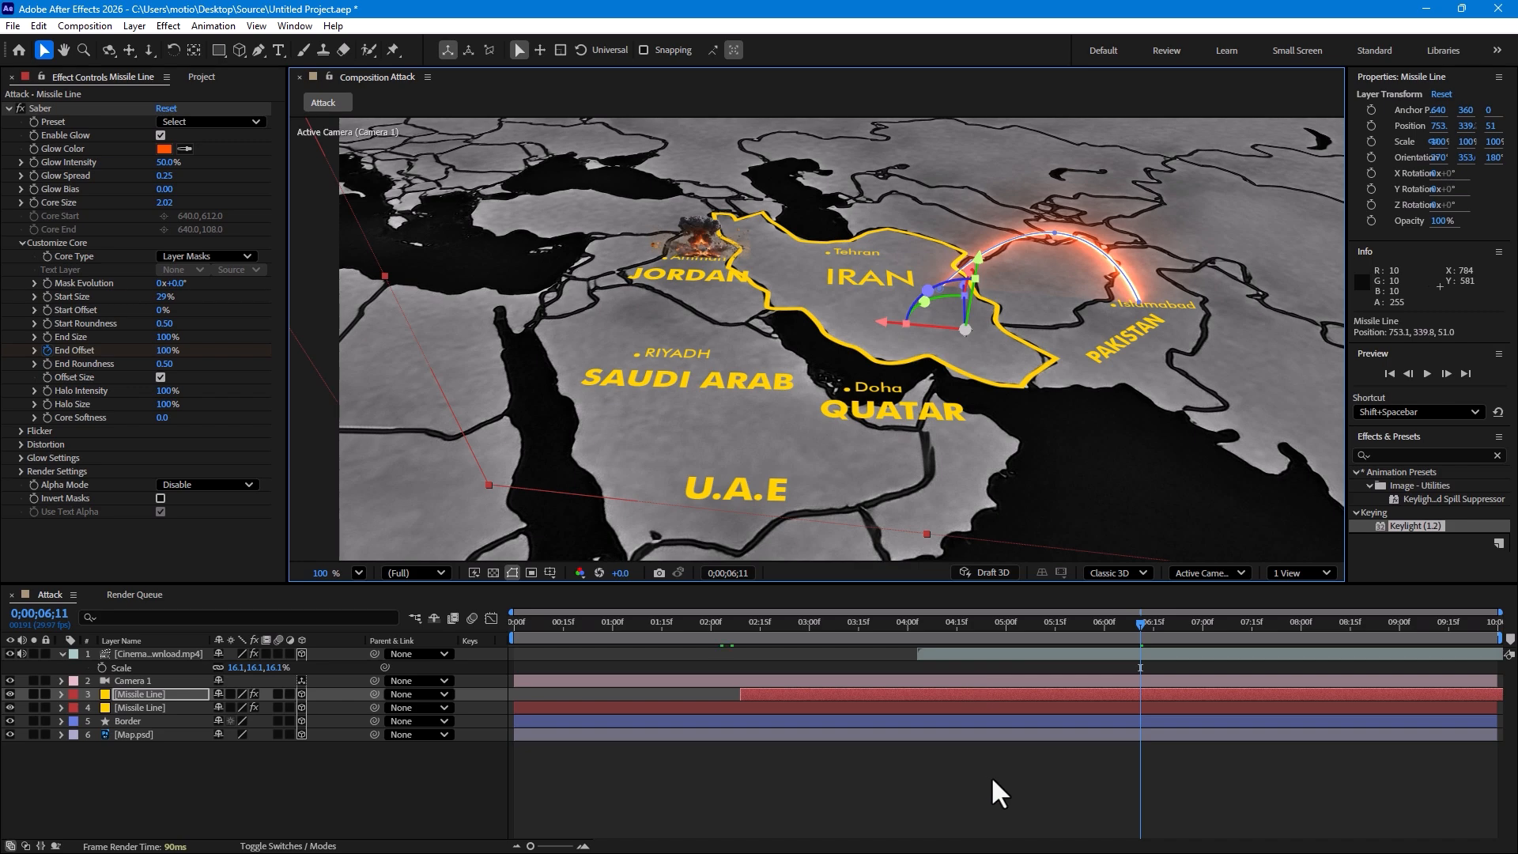
Step: Shift the Pakistan Missile Line earlier in time to start at 0;00;00;15 and scrub through its flight
left_click_drag(801, 624, 720, 700)
key("ctrl+z")
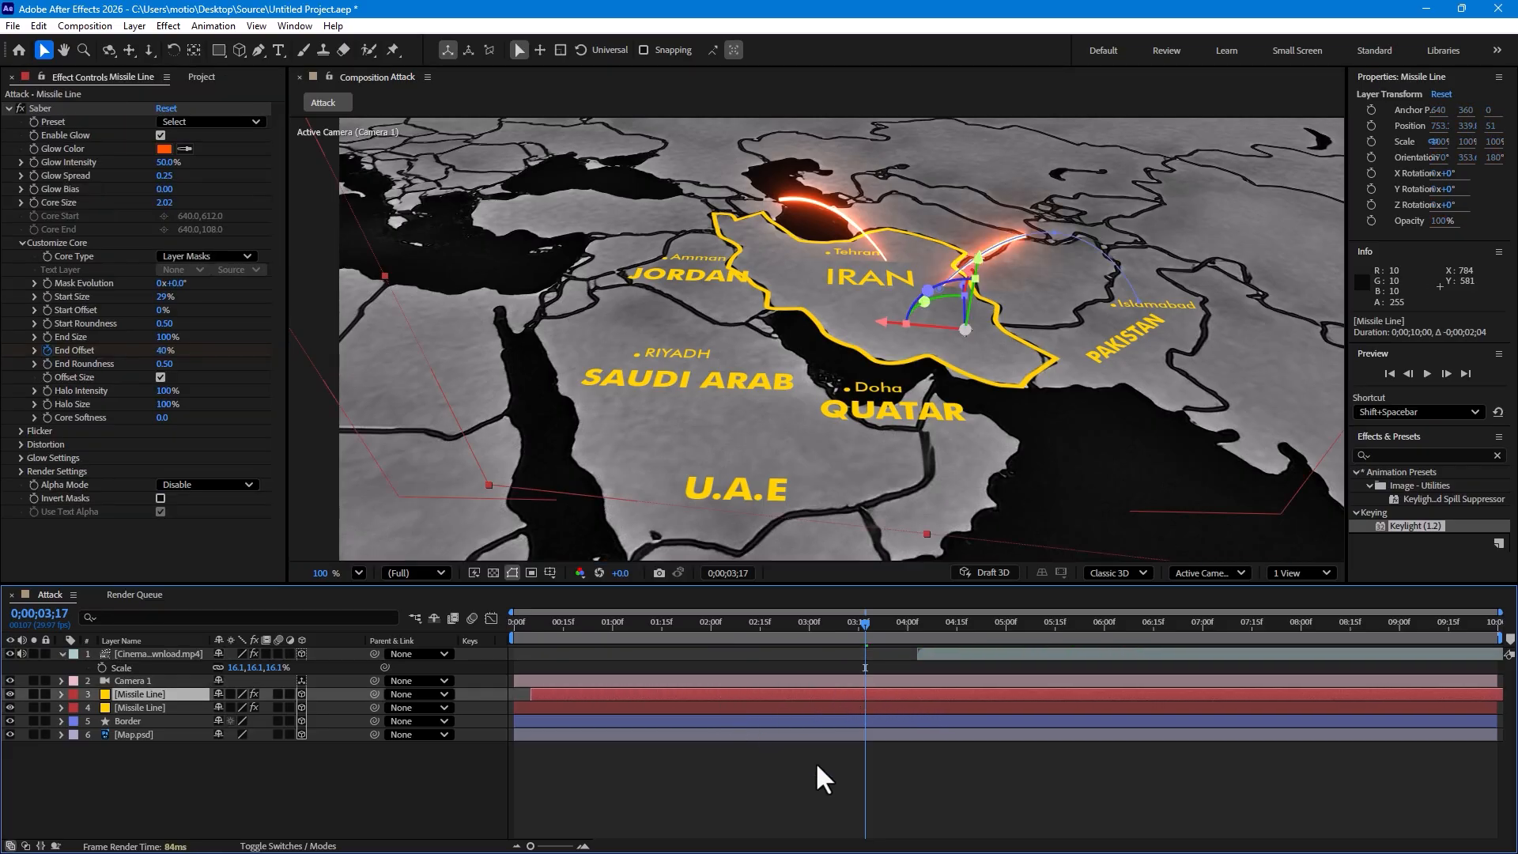
left_click(905, 755)
left_click_drag(858, 620, 891, 618)
mouse_move(899, 690)
left_mouse_down()
mouse_move(962, 690)
mouse_move(907, 676)
left_mouse_up()
left_click_drag(831, 623, 965, 639)
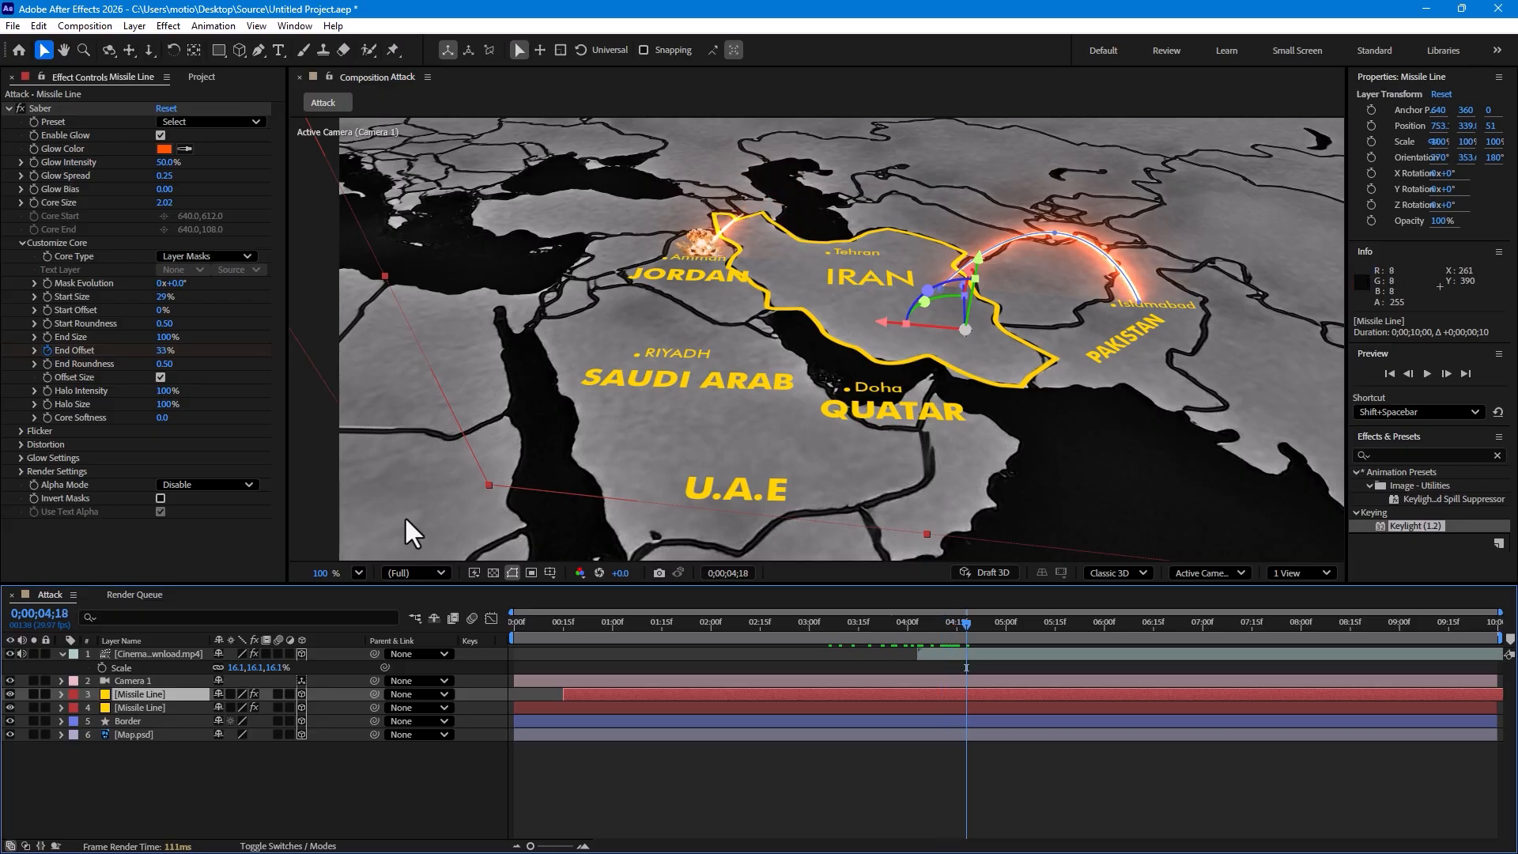
Step: Duplicate the explosion layer, move the copy onto Islamabad and shift it in time to start at about 0;00;04;14
left_click(149, 653)
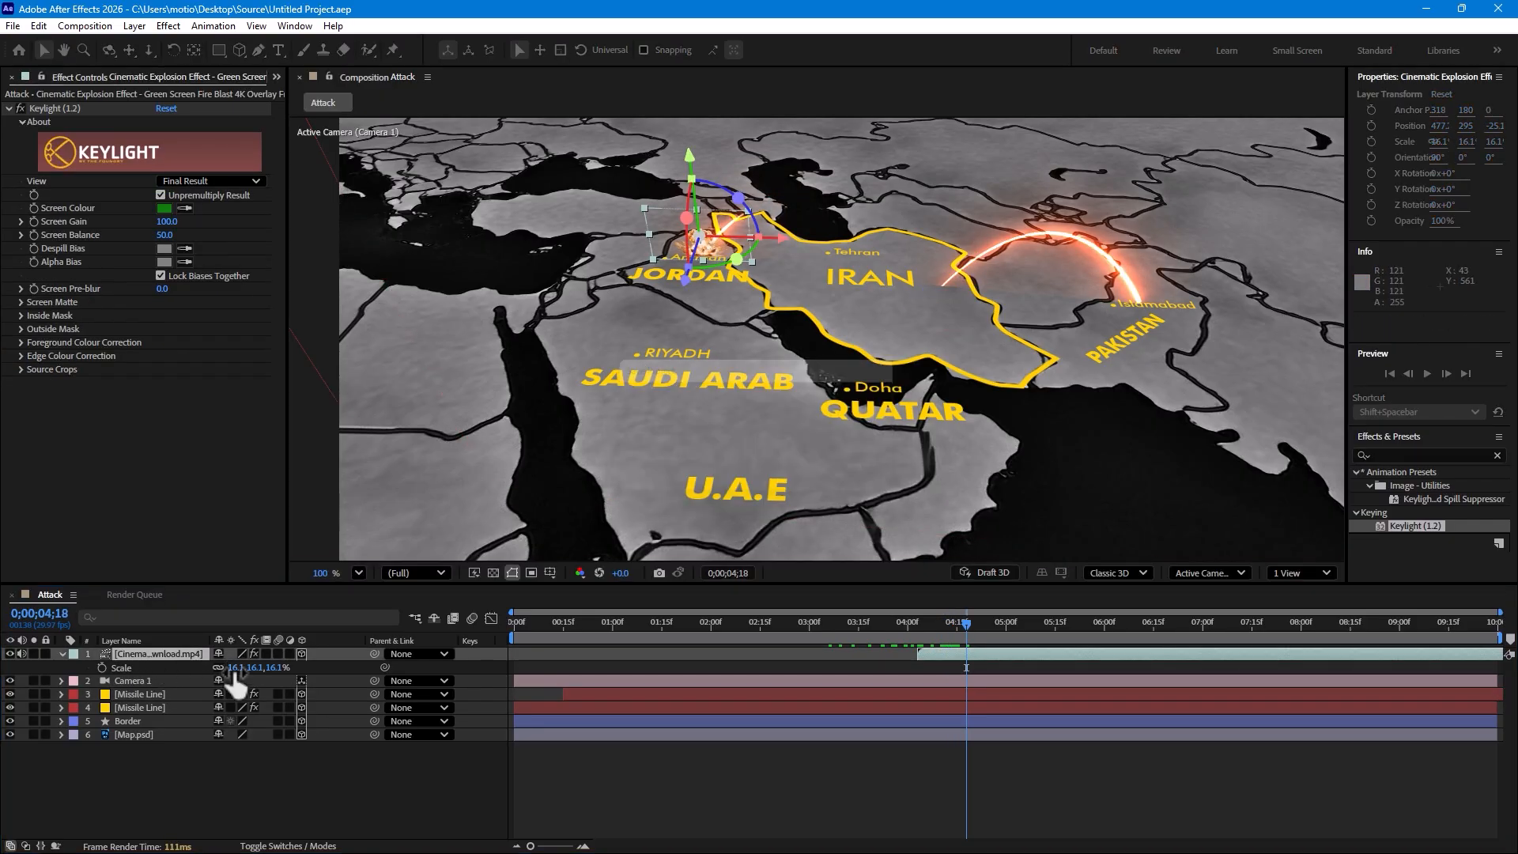
key("ctrl+d")
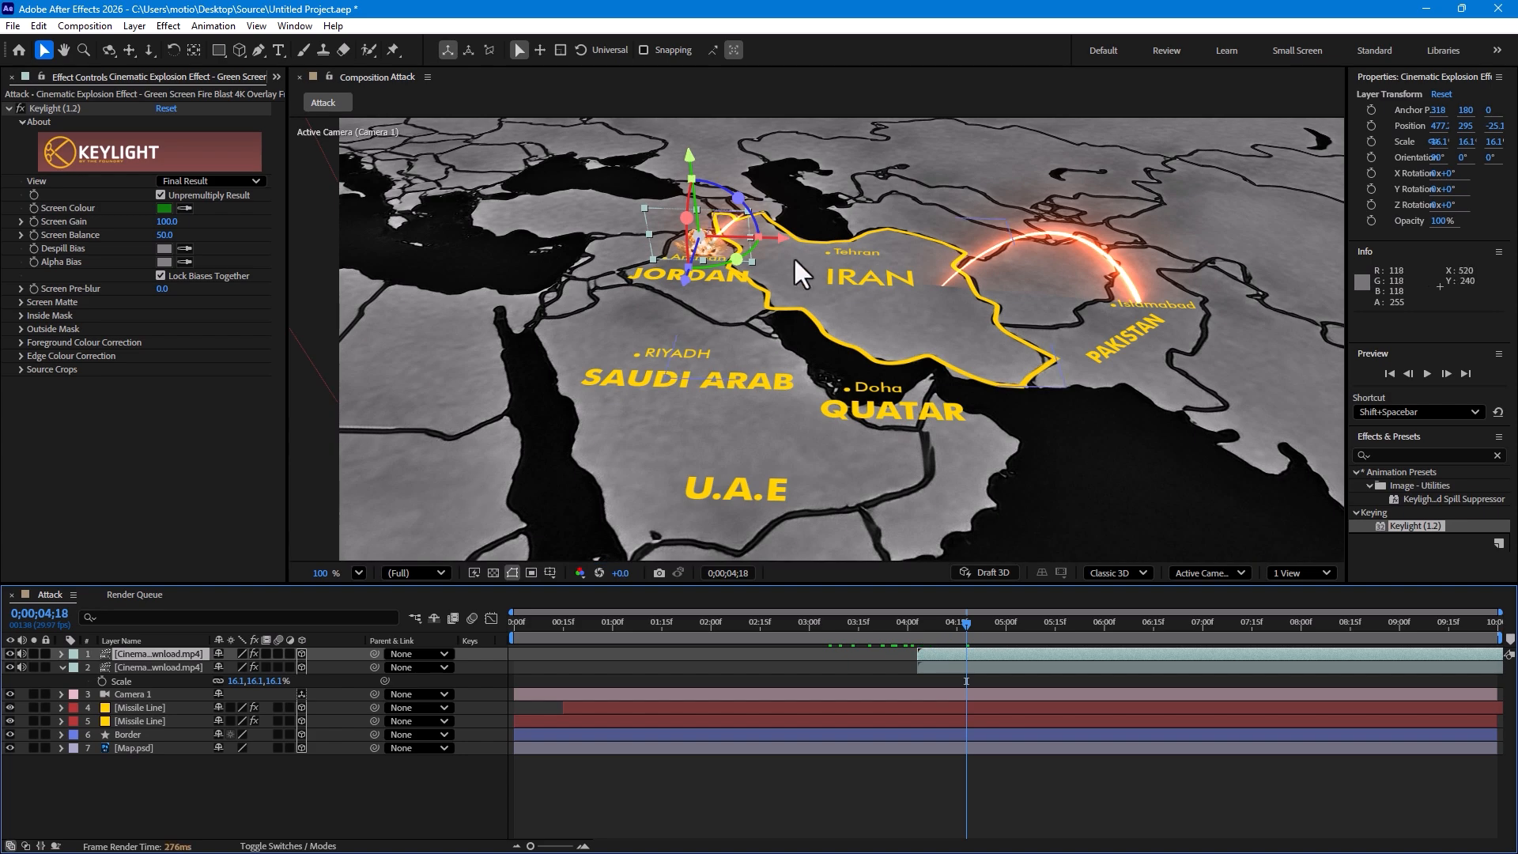
left_click_drag(775, 239, 1164, 345)
left_click_drag(946, 632, 900, 624)
left_click_drag(903, 620, 883, 615)
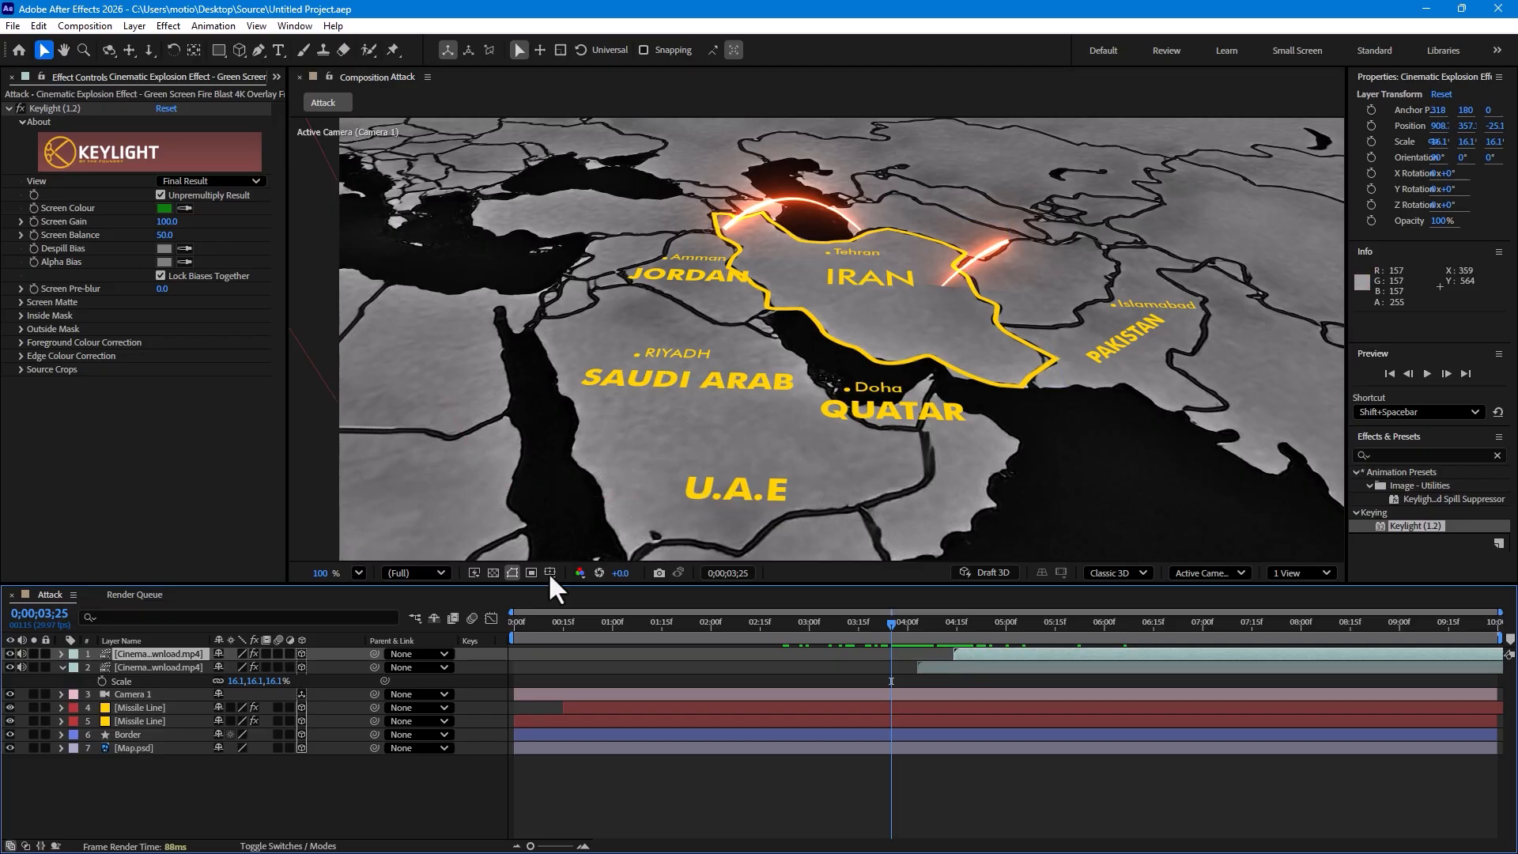
Step: Duplicate the Pakistan Missile Line, rotate the copy to orientation 90°, 296.9°, 0° and move it to position 627.5, 405, 51
left_click(150, 705)
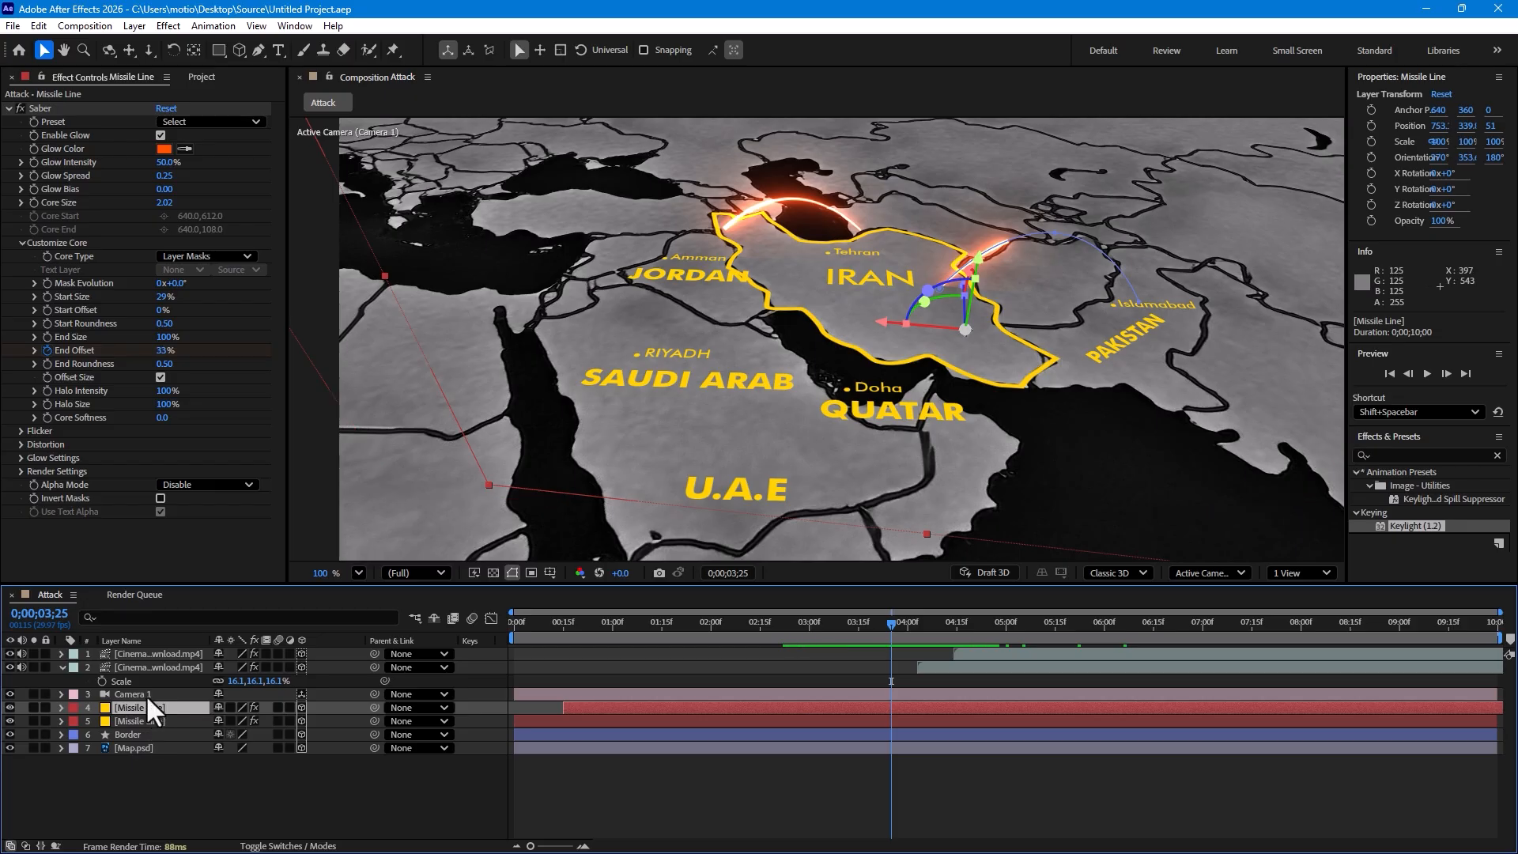
key("ctrl+d")
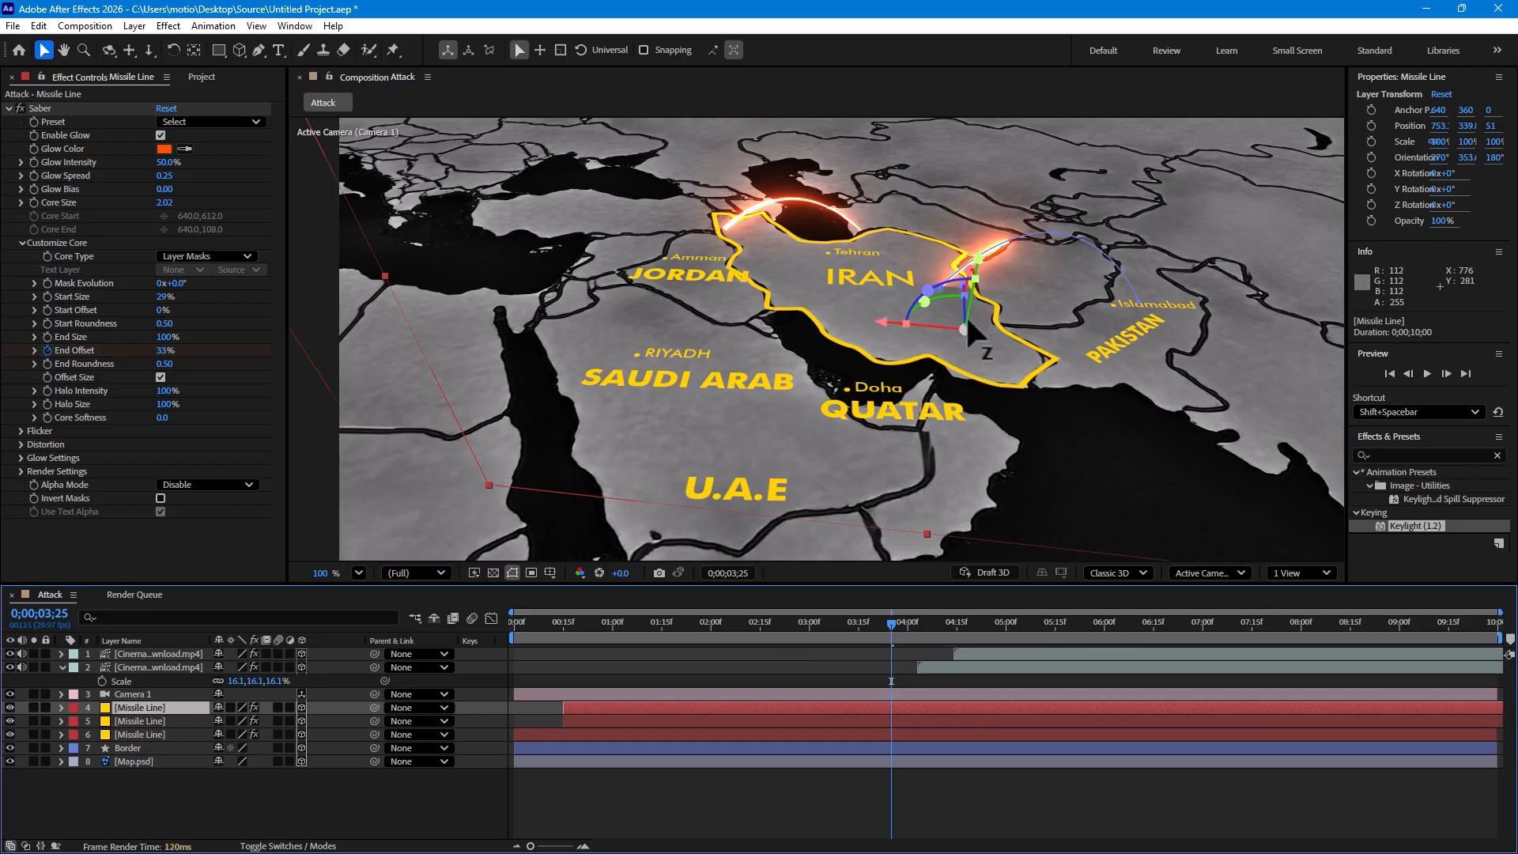
left_click_drag(943, 293, 1273, 349)
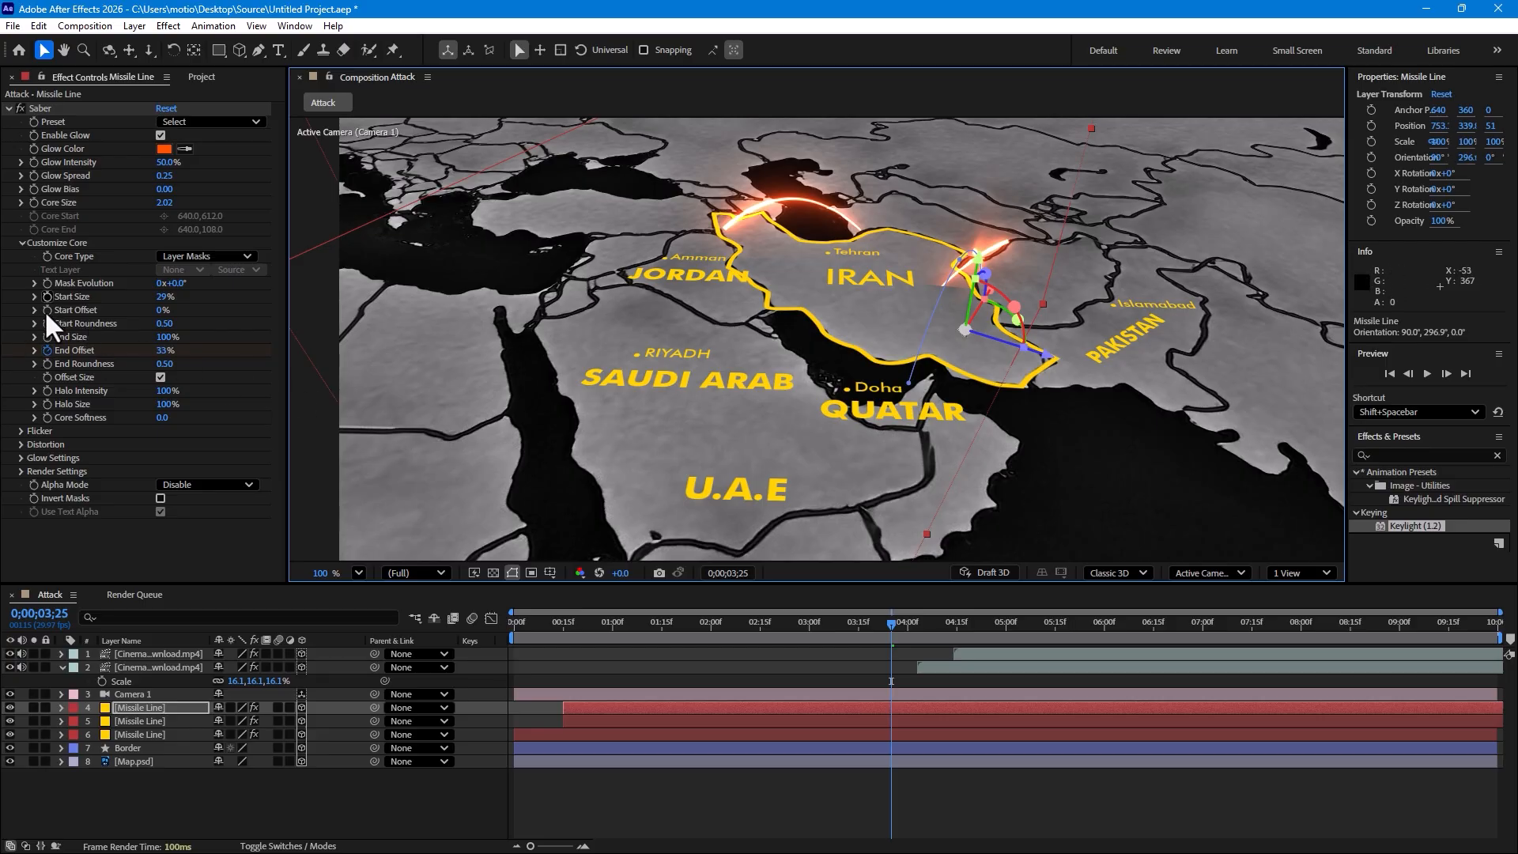
left_click_drag(990, 301, 941, 351)
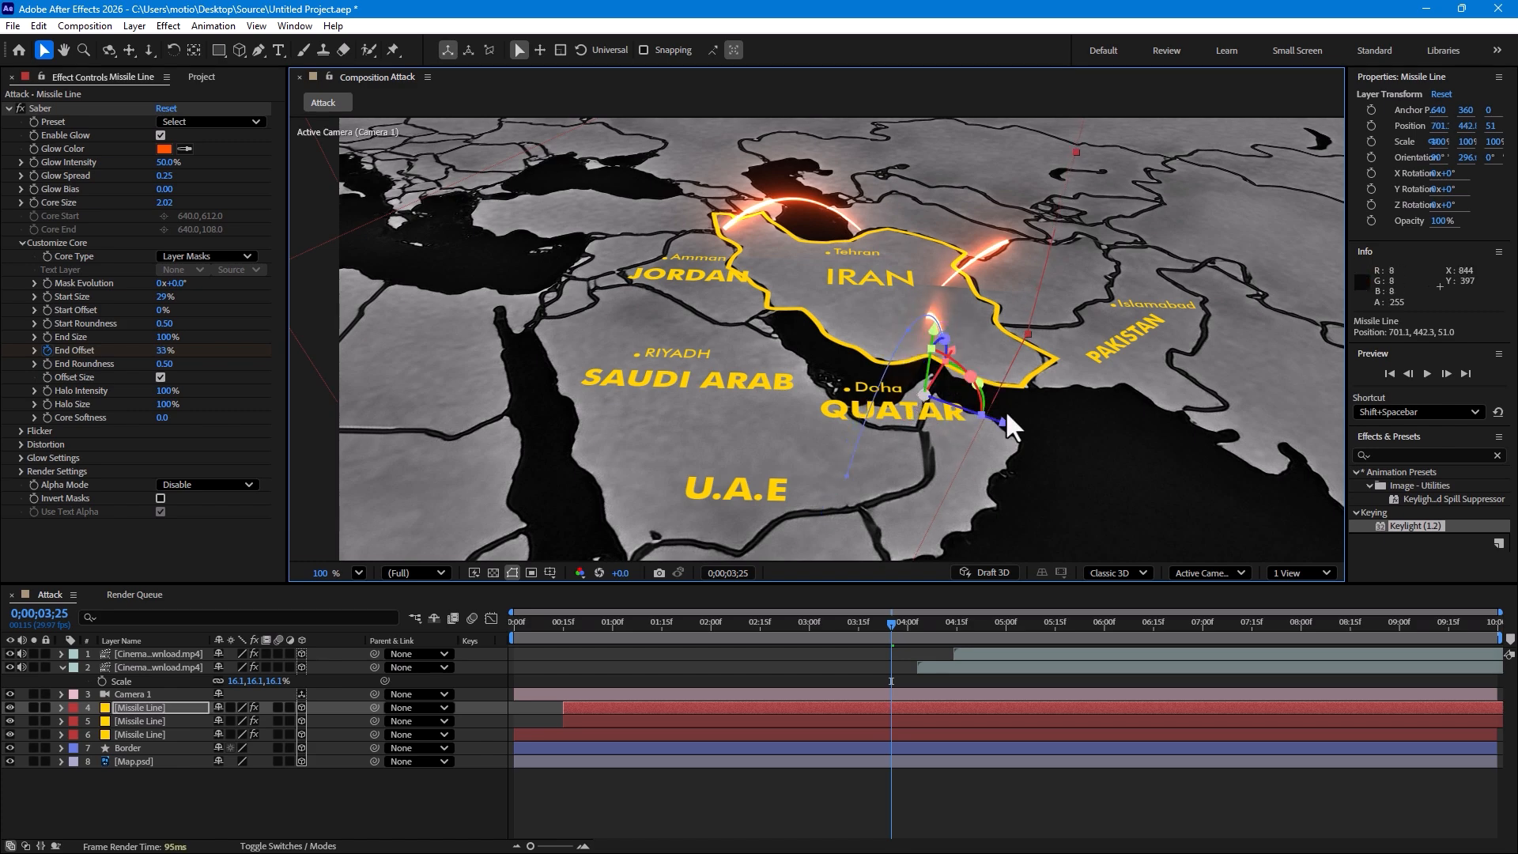
left_click_drag(984, 416, 914, 415)
left_click_drag(747, 430, 730, 479)
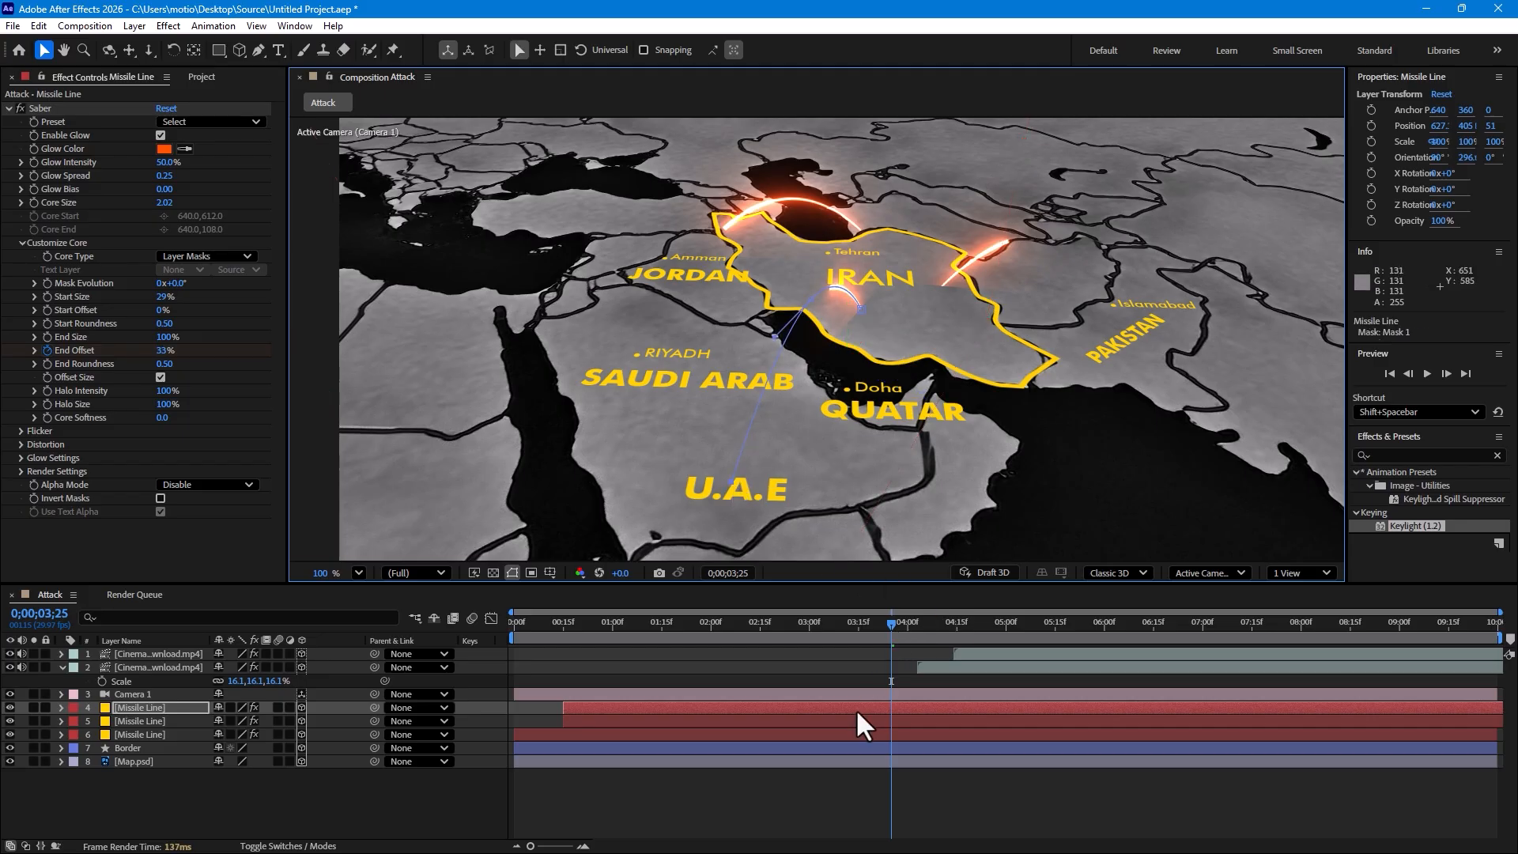
Step: Shift the third Missile Line in time to start at 0;00;00;25
left_click_drag(858, 712, 922, 699)
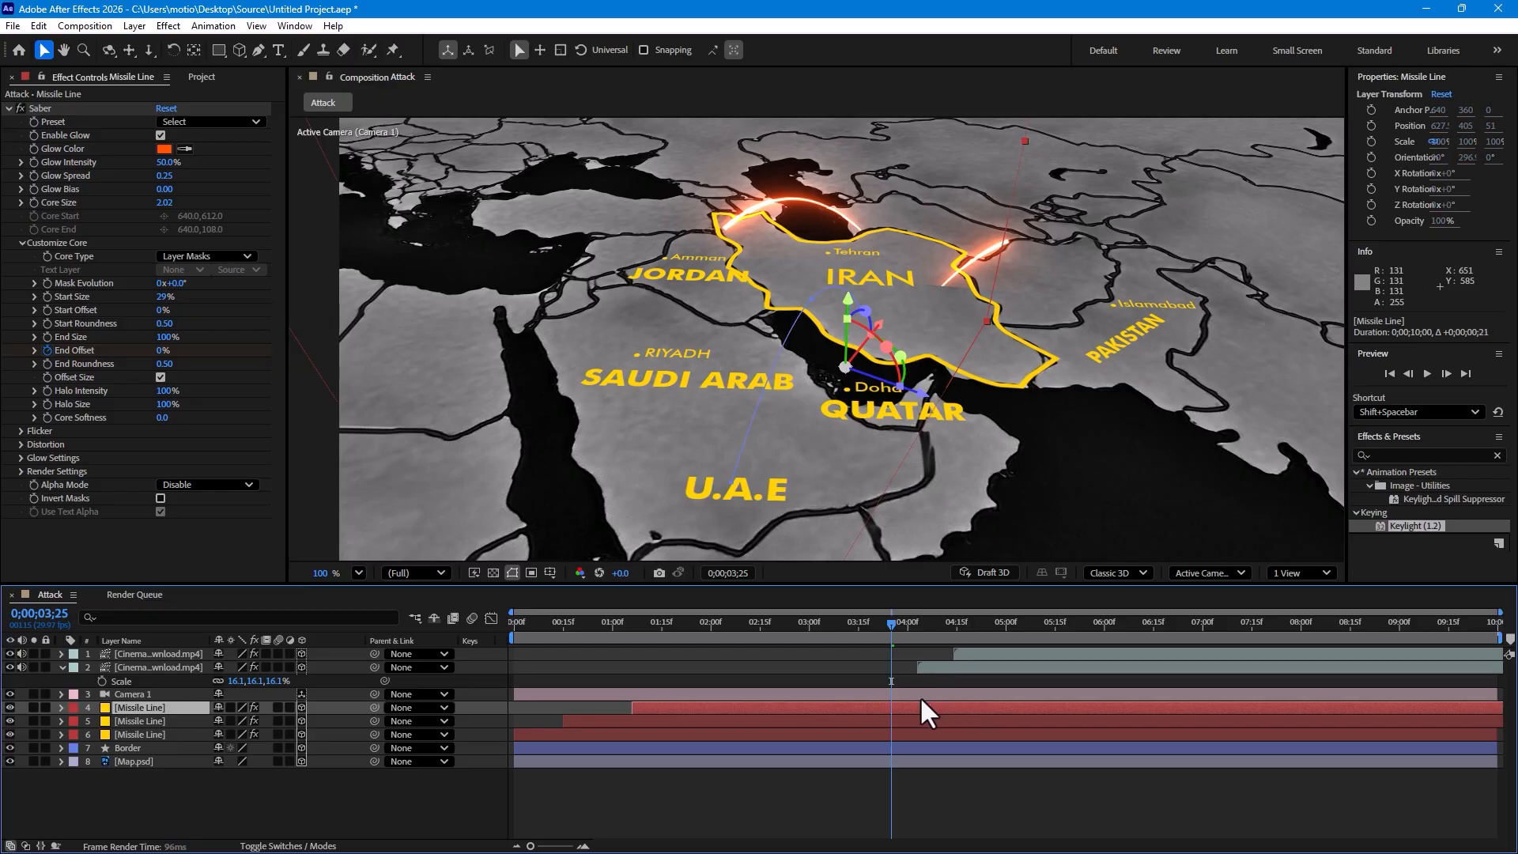
left_click_drag(778, 619, 967, 627)
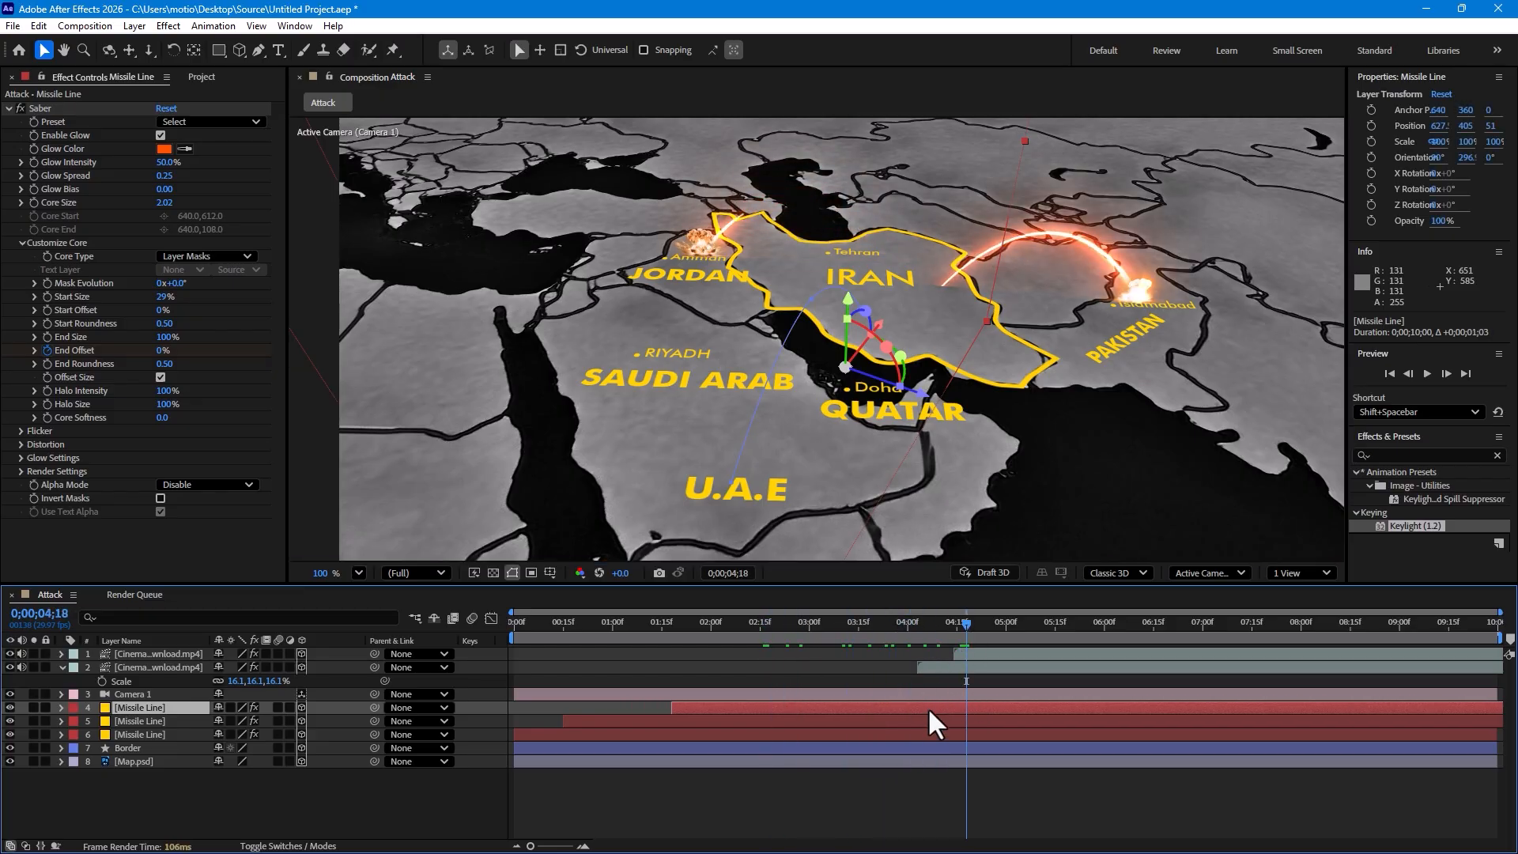
left_click_drag(928, 707, 852, 683)
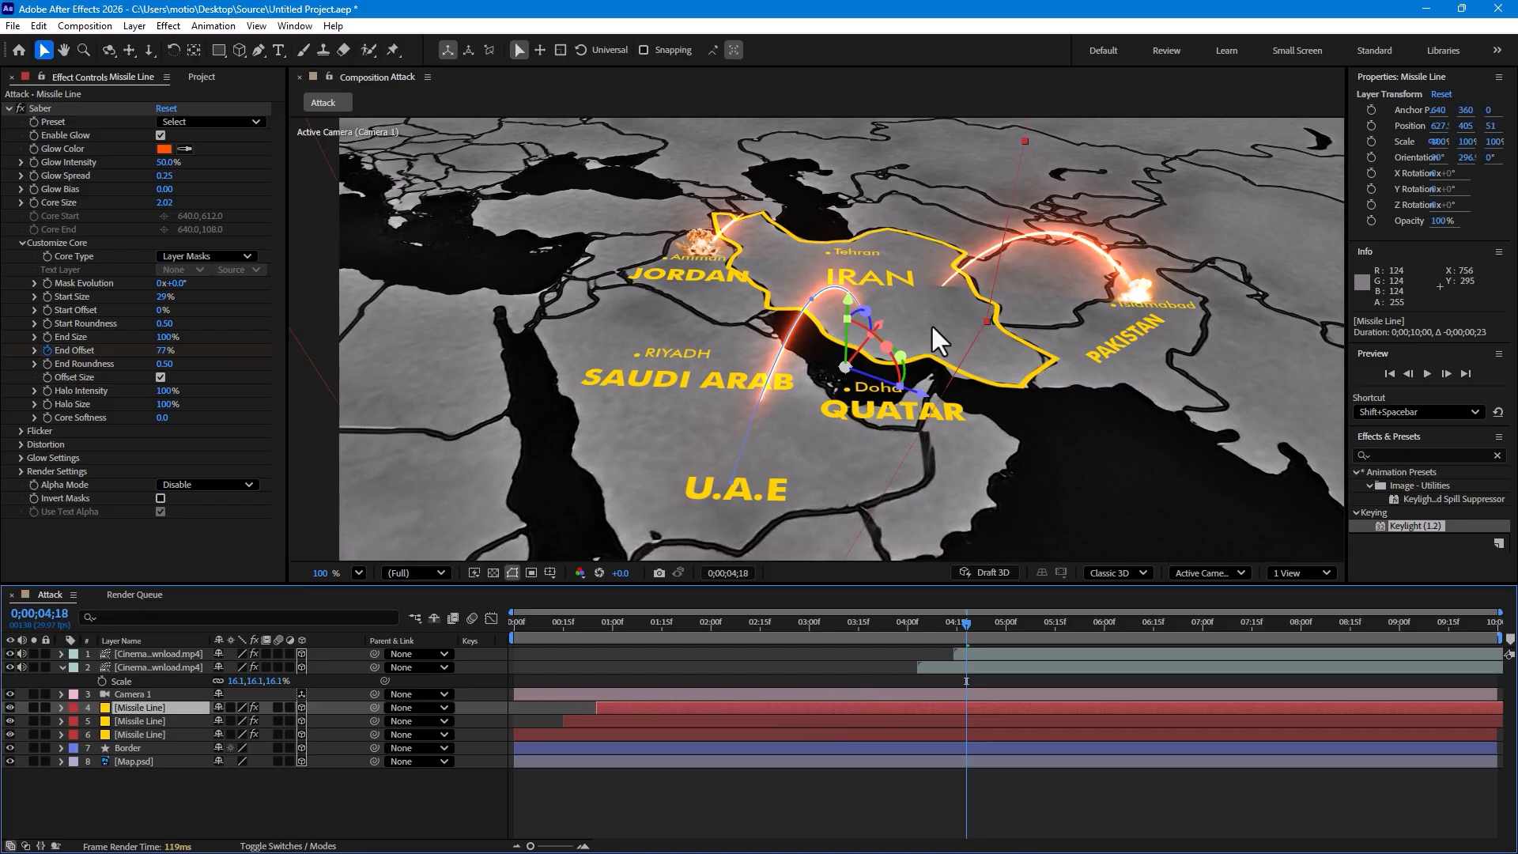
Step: Turn the third missile arc toward Riyadh with a Y orientation of about 328° and move it to 649.0, 400.8, 51.0
left_click_drag(900, 359, 910, 376)
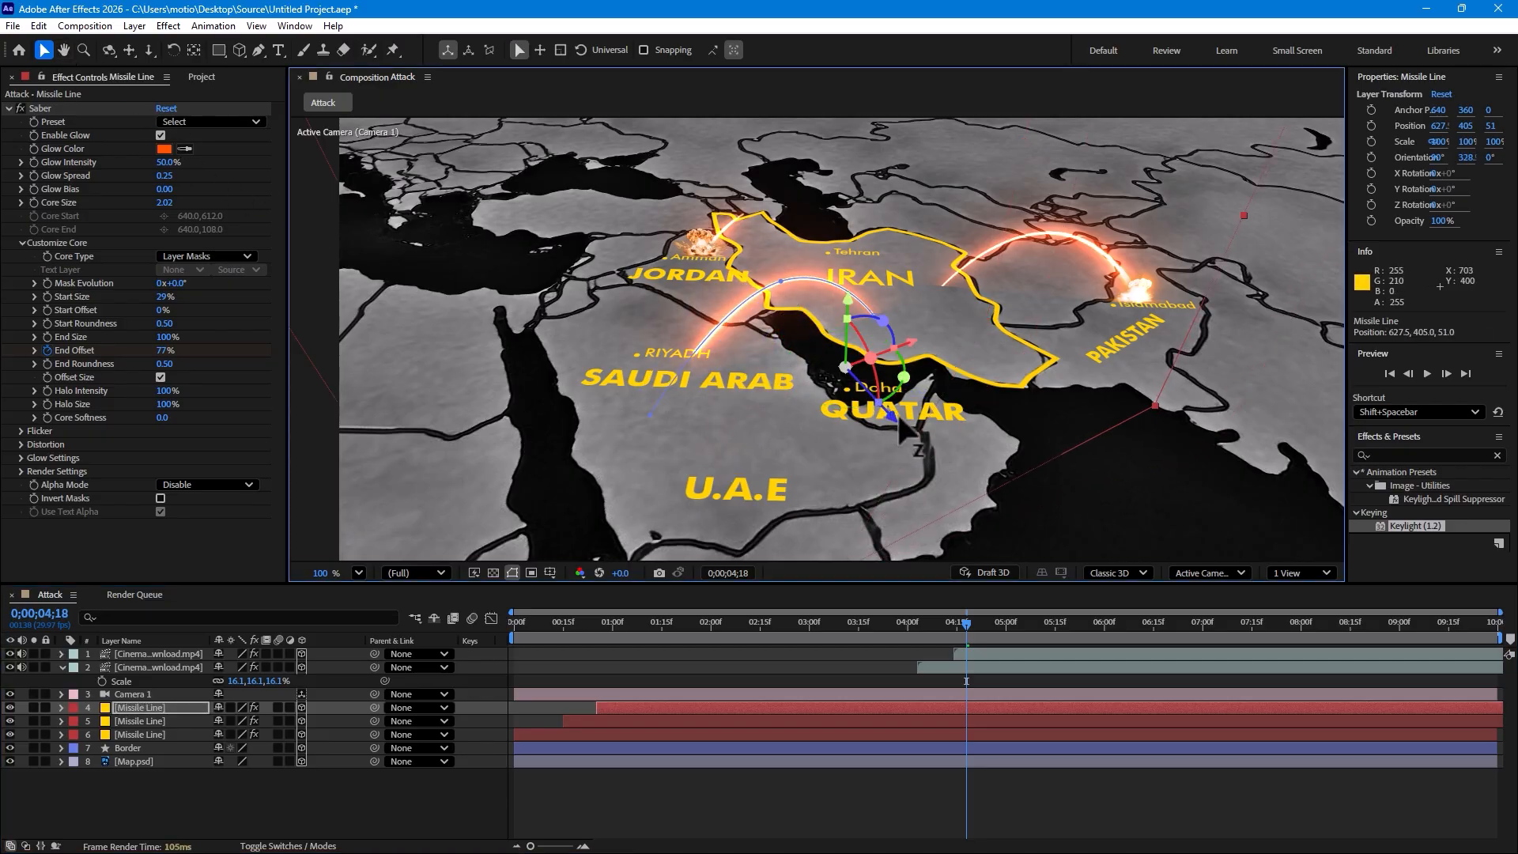
left_click_drag(901, 418, 909, 417)
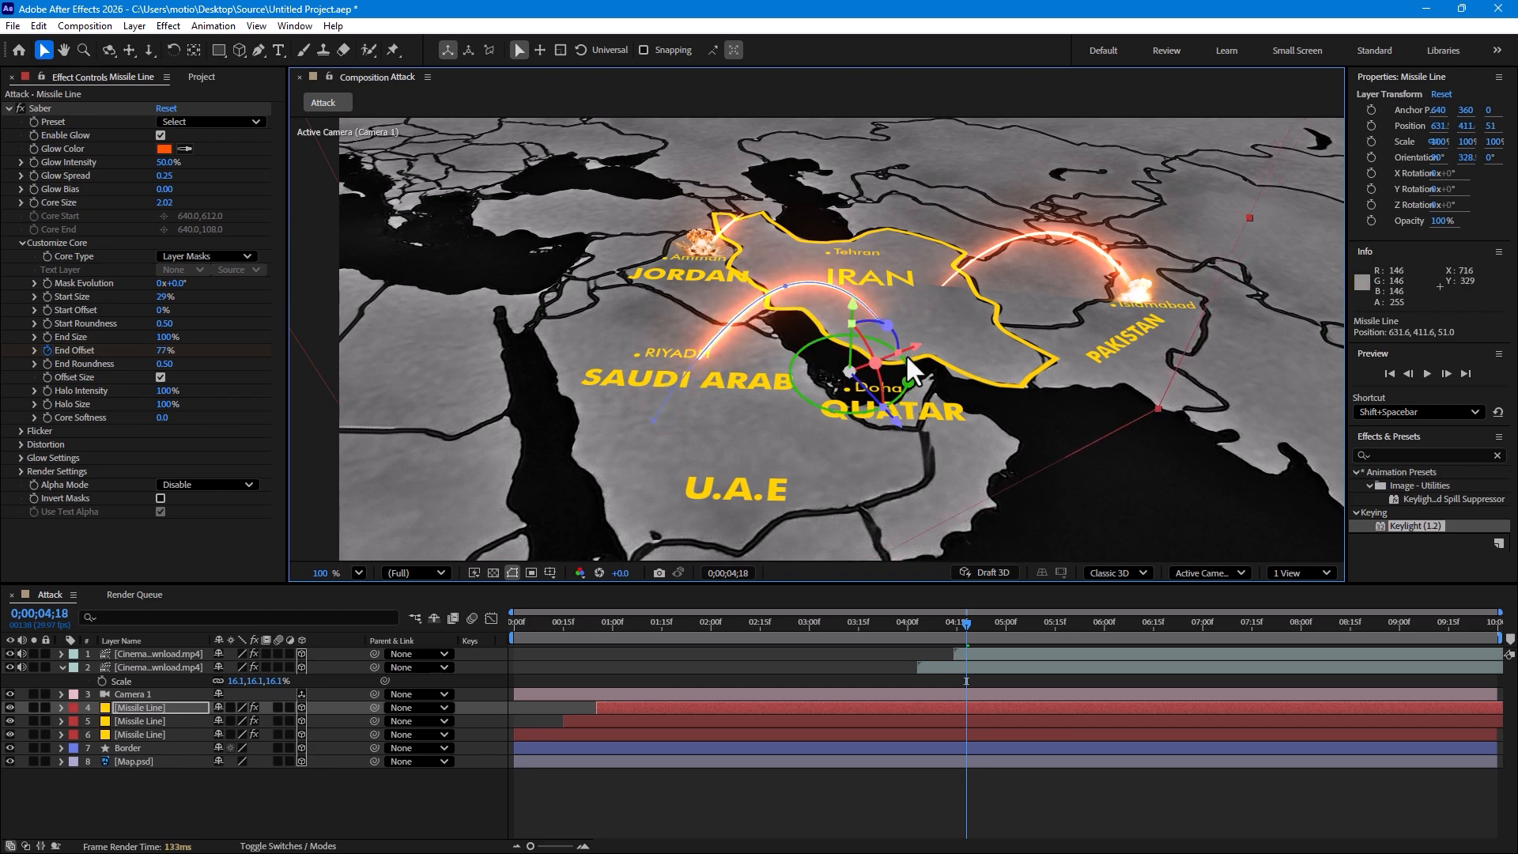
left_click_drag(917, 347, 935, 341)
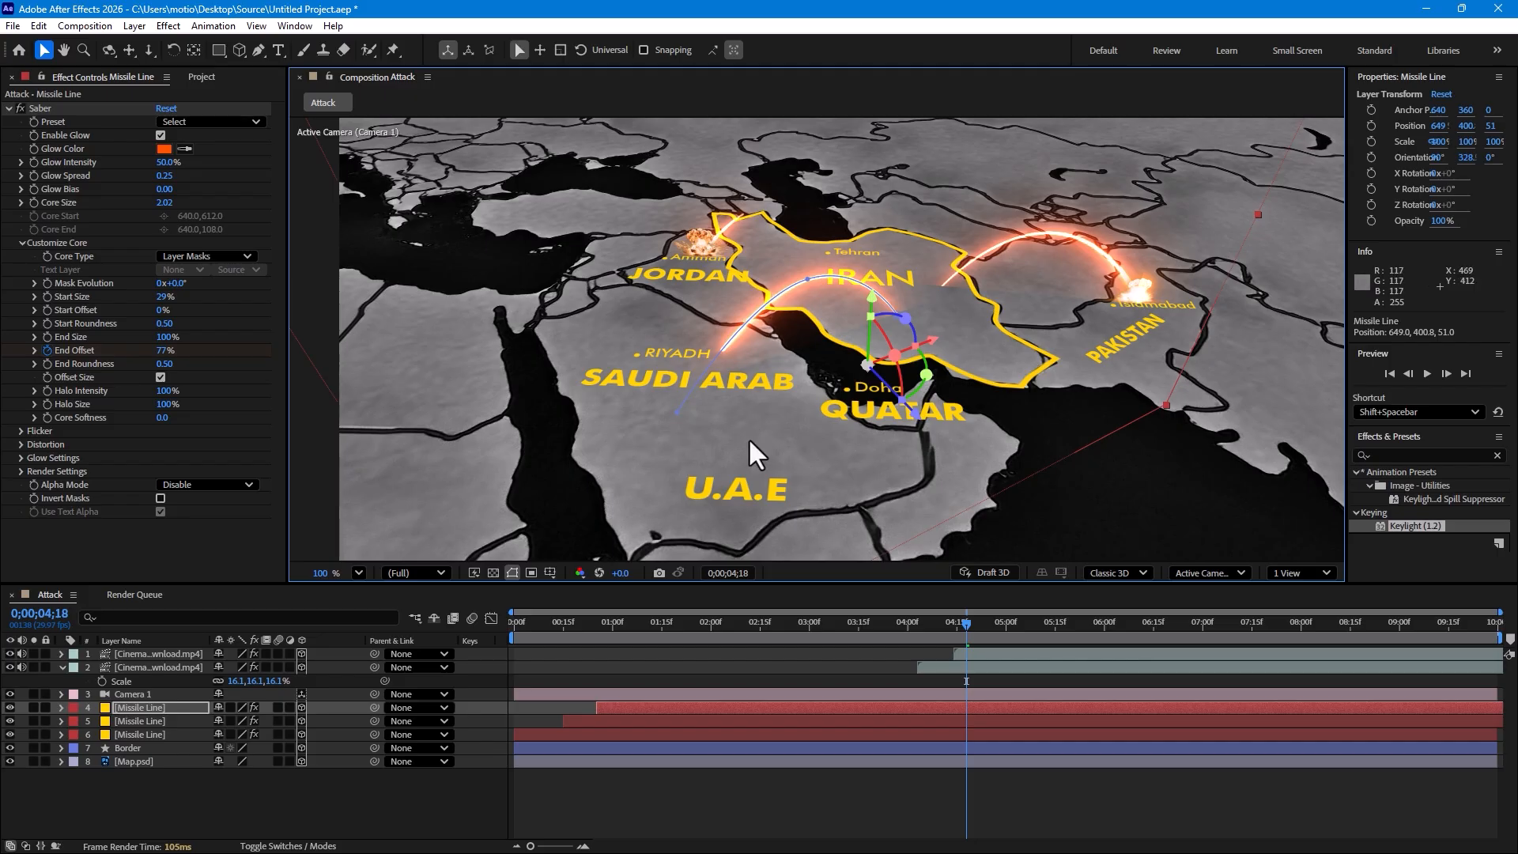
Step: Go to 0;00;05;00 and orbit Camera 1 around the map to position 590.7, 930.1, -337.7
left_click(1008, 621)
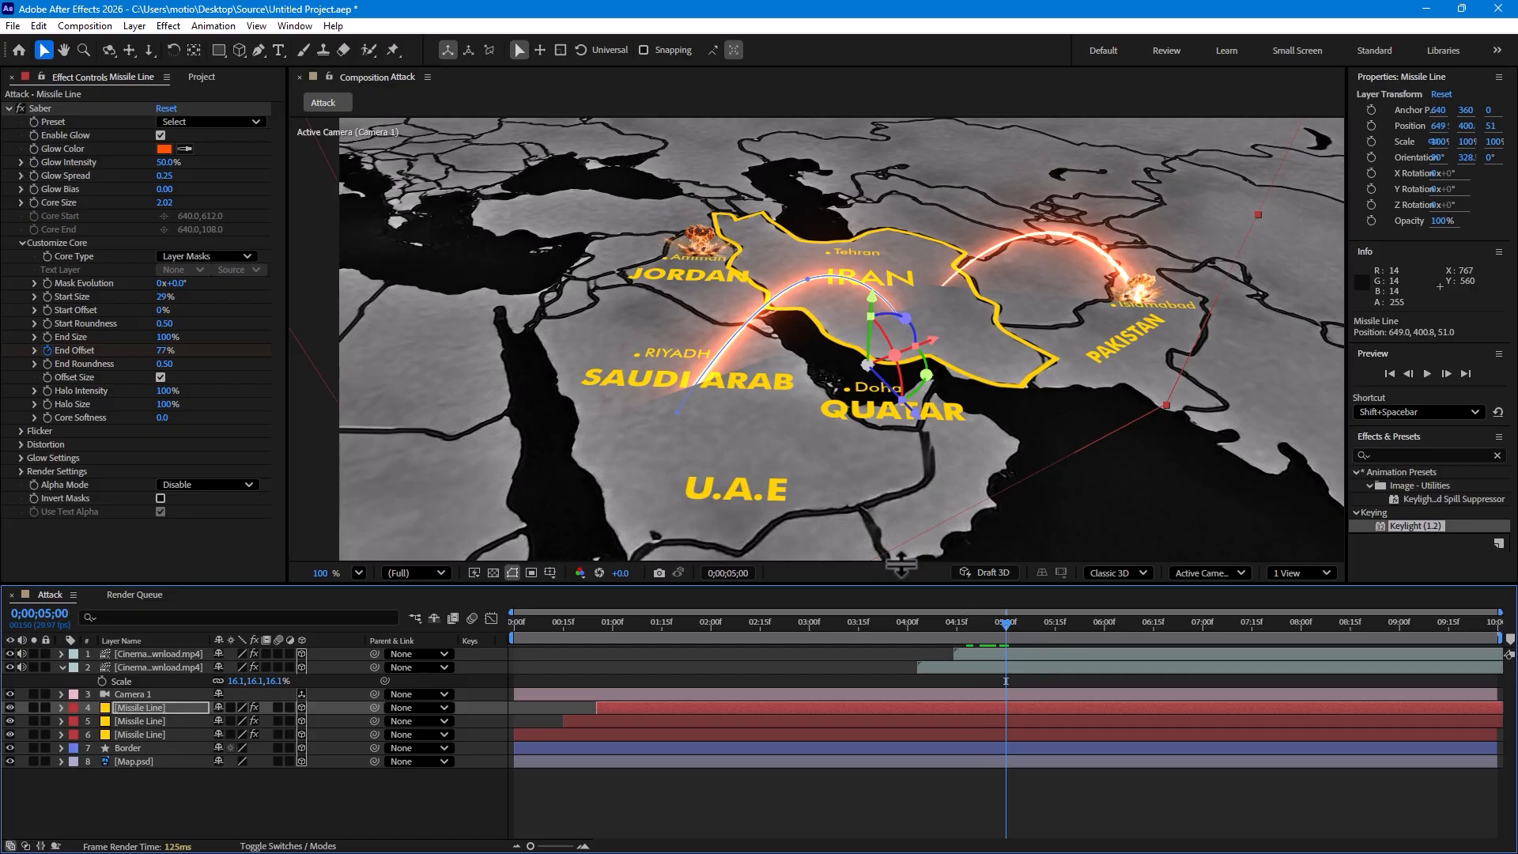
left_click(106, 51)
mouse_move(785, 320)
left_mouse_down()
mouse_move(733, 318)
mouse_move(826, 310)
mouse_move(791, 315)
mouse_move(809, 325)
left_mouse_up()
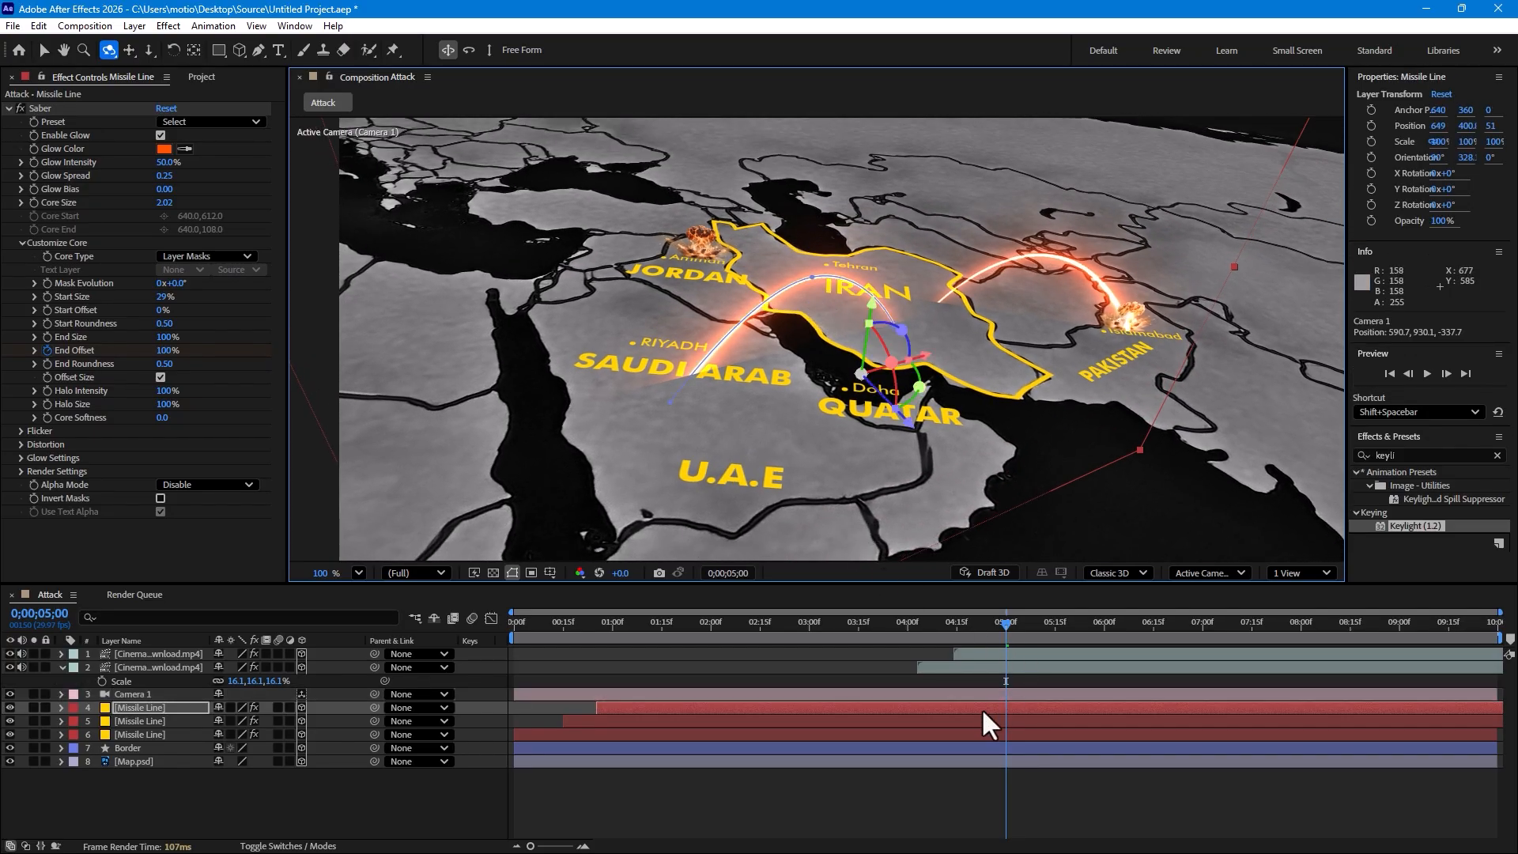
left_click(44, 50)
Step: Keyframe the Pakistan Missile Line's Start Offset from 0% at 0;00;04;02 to 100% at 0;00;05;00 and scrub through it
left_click(909, 720)
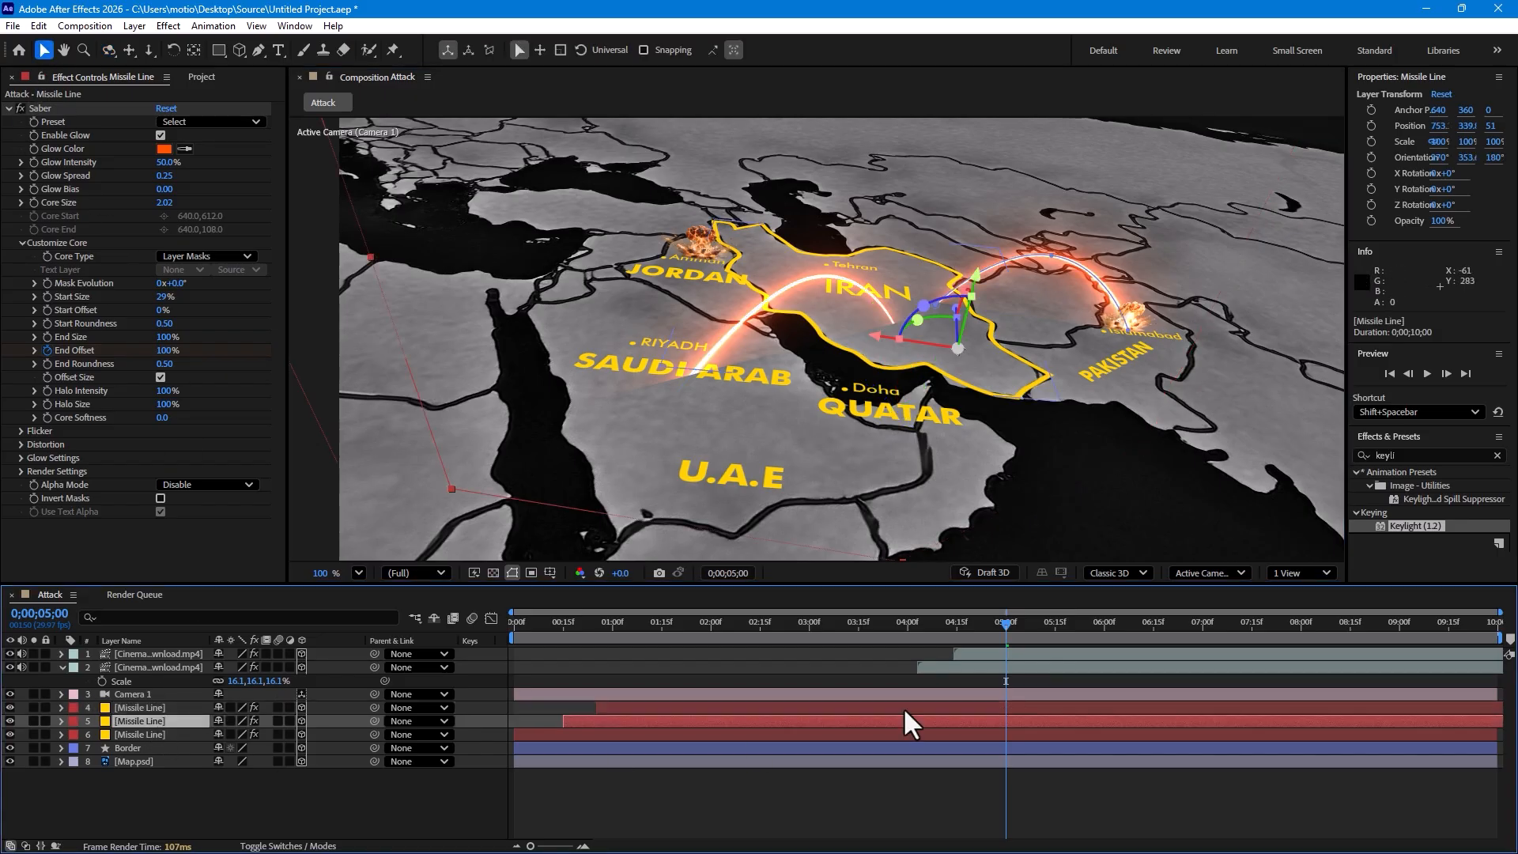
left_click(1028, 623)
left_click_drag(1033, 628, 913, 651)
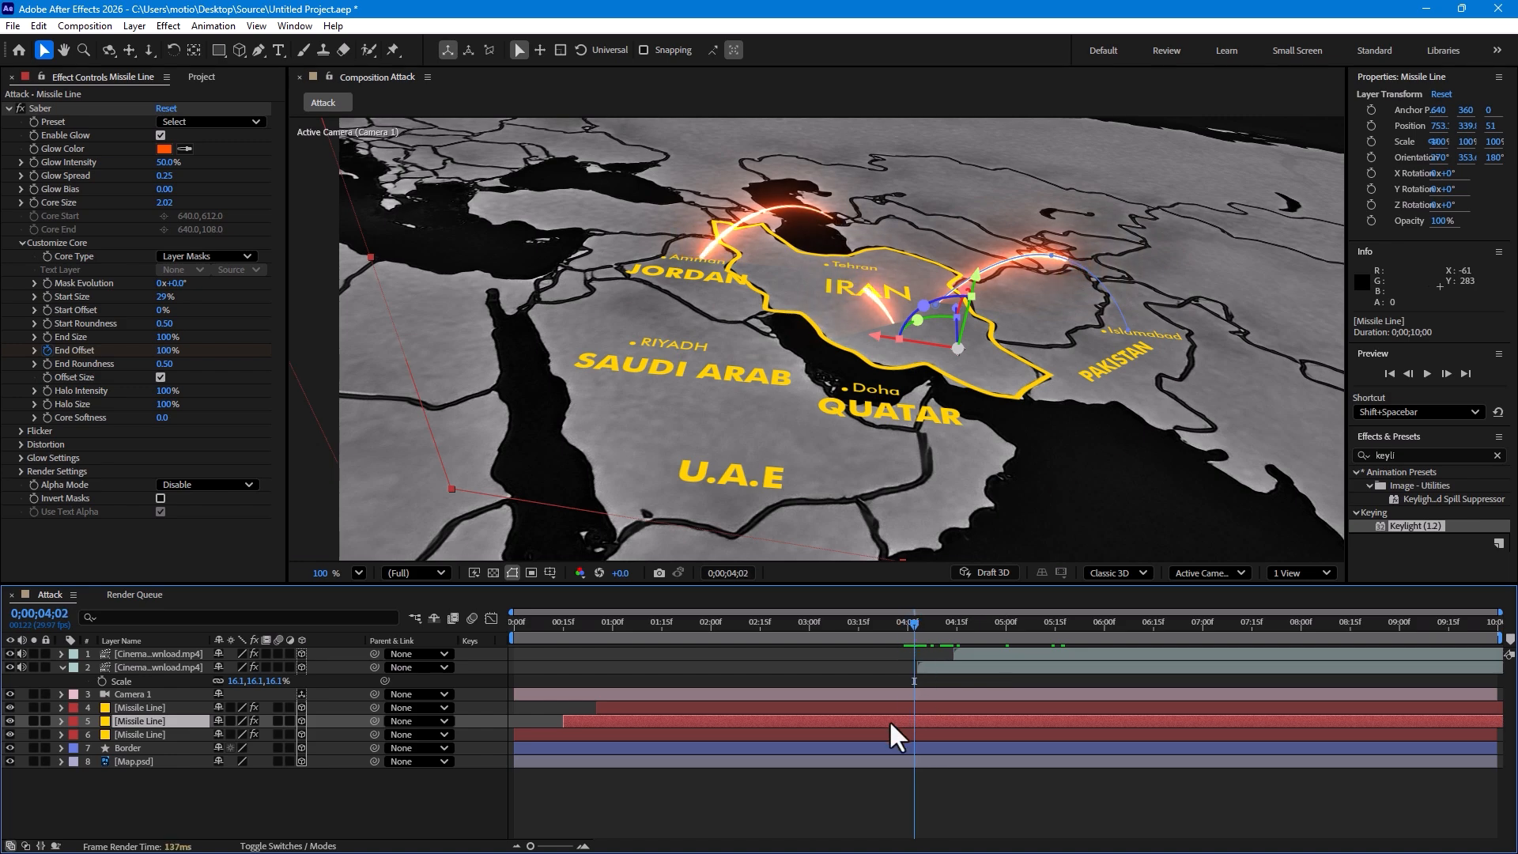
left_click(45, 310)
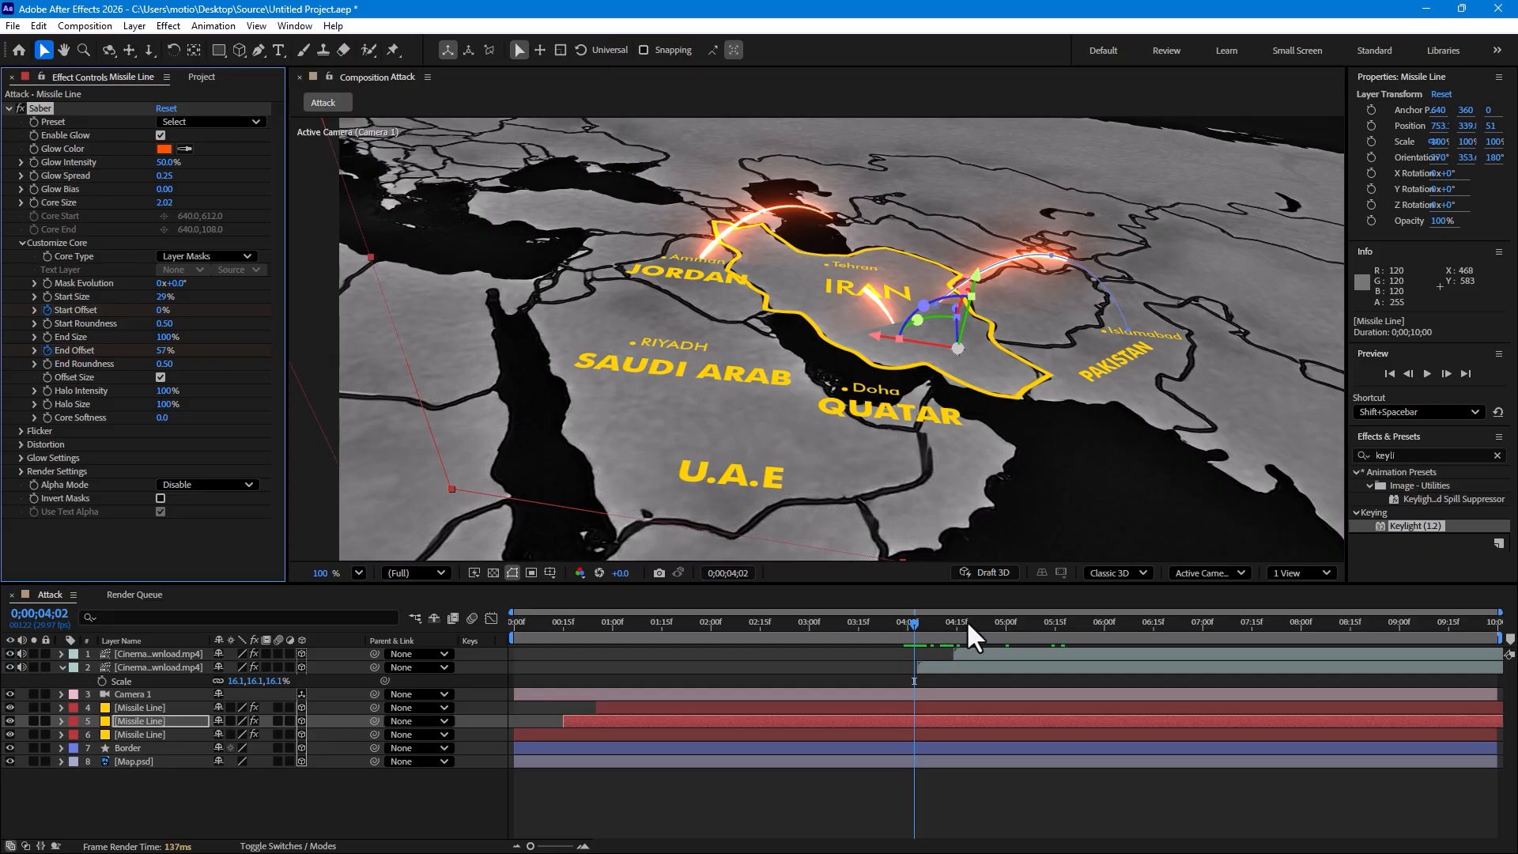
left_click(1006, 624)
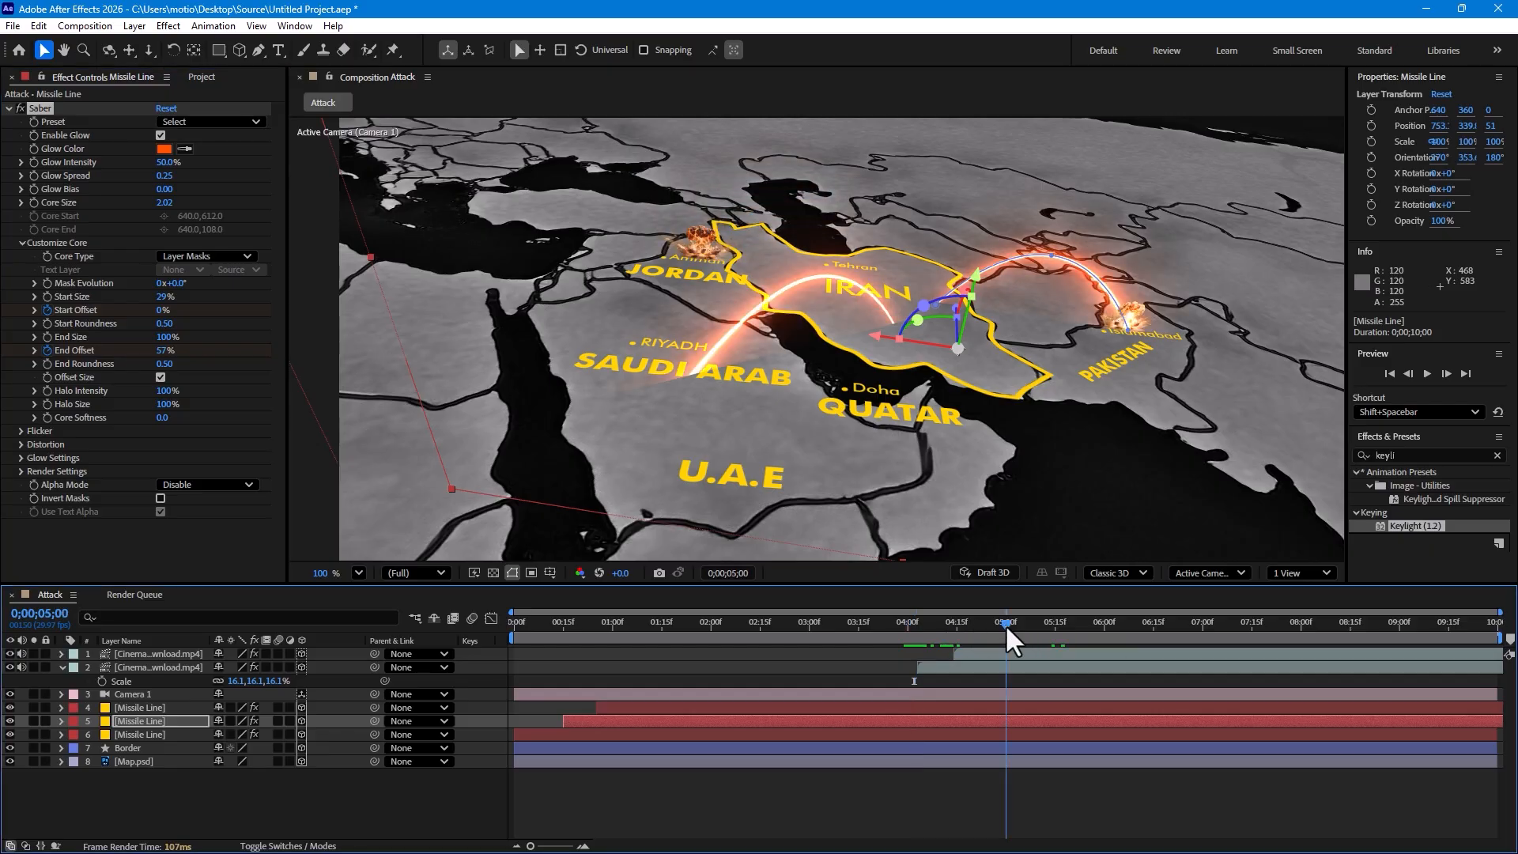
left_click(163, 309)
left_click_drag(164, 309, 314, 316)
left_click_drag(900, 623, 952, 628)
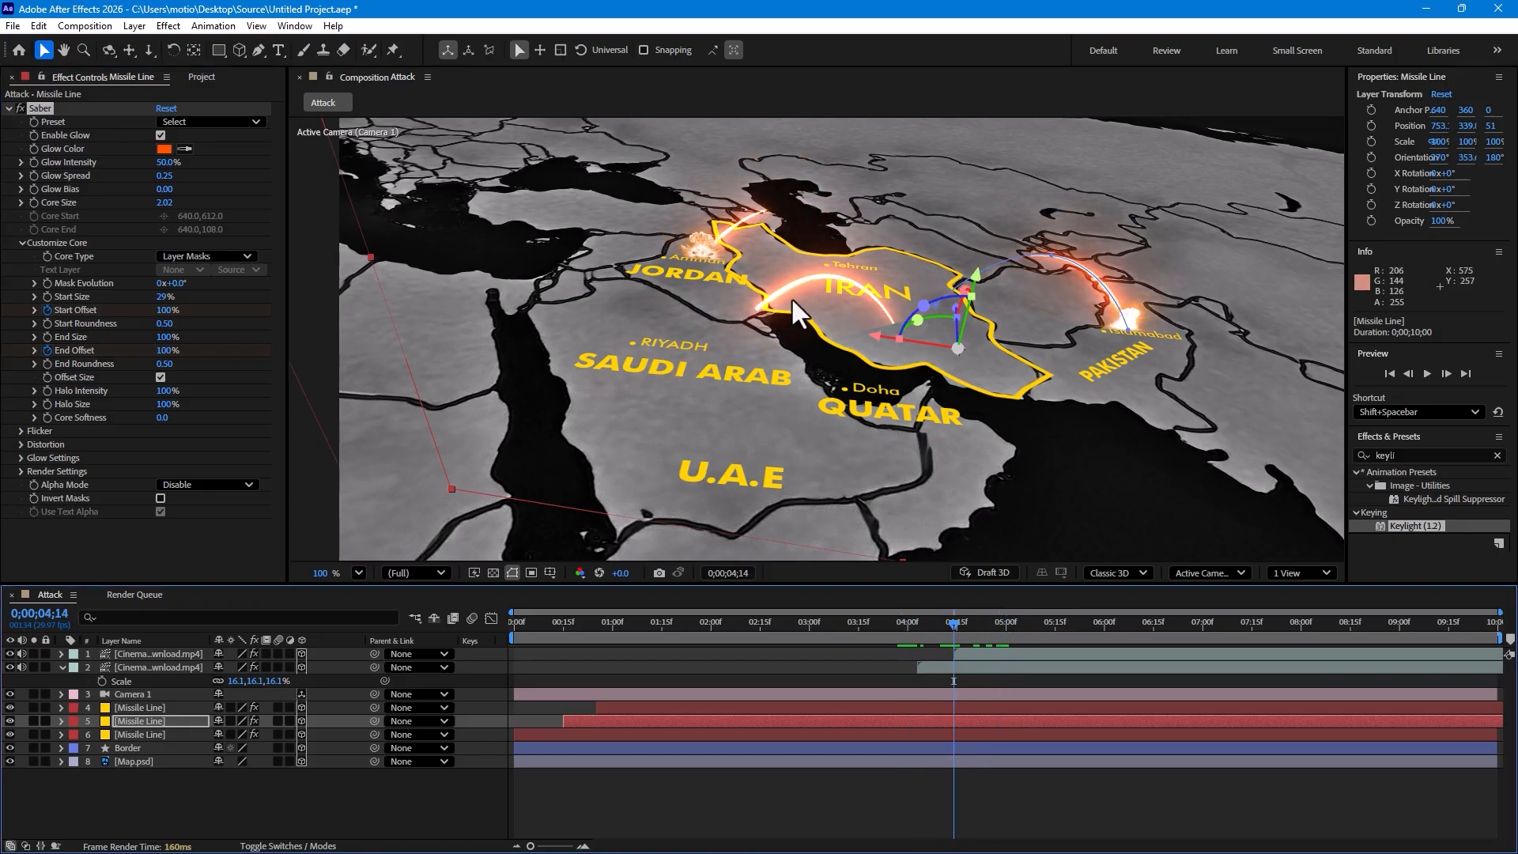
Step: Keyframe the Saudi Arabia Missile Line's Start Offset from 0% at 0;00;04;08 to 100% at 0;00;05;16
left_click(131, 708)
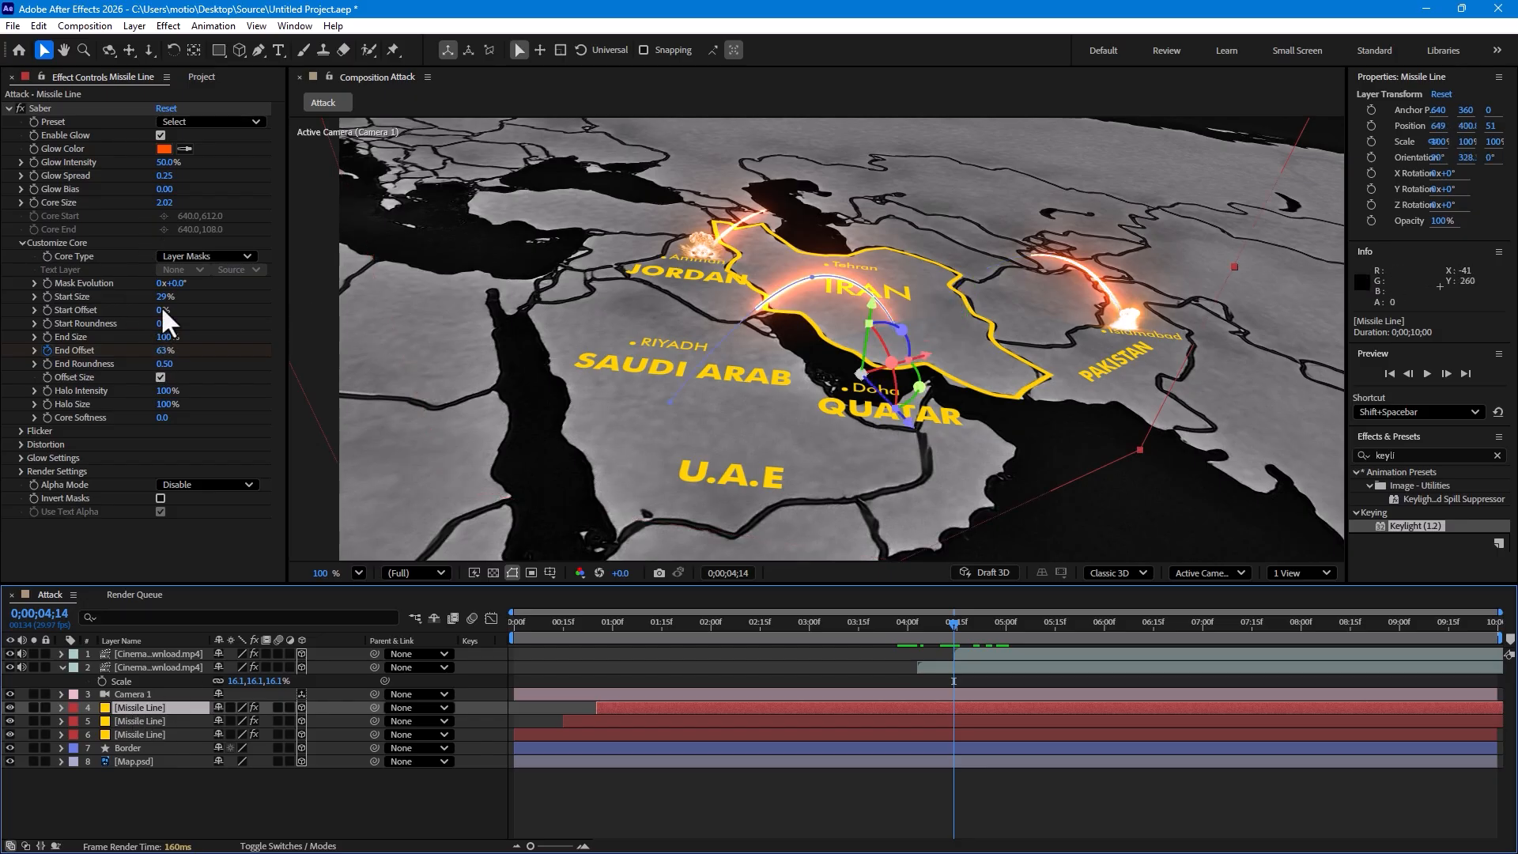
left_click_drag(954, 623, 934, 621)
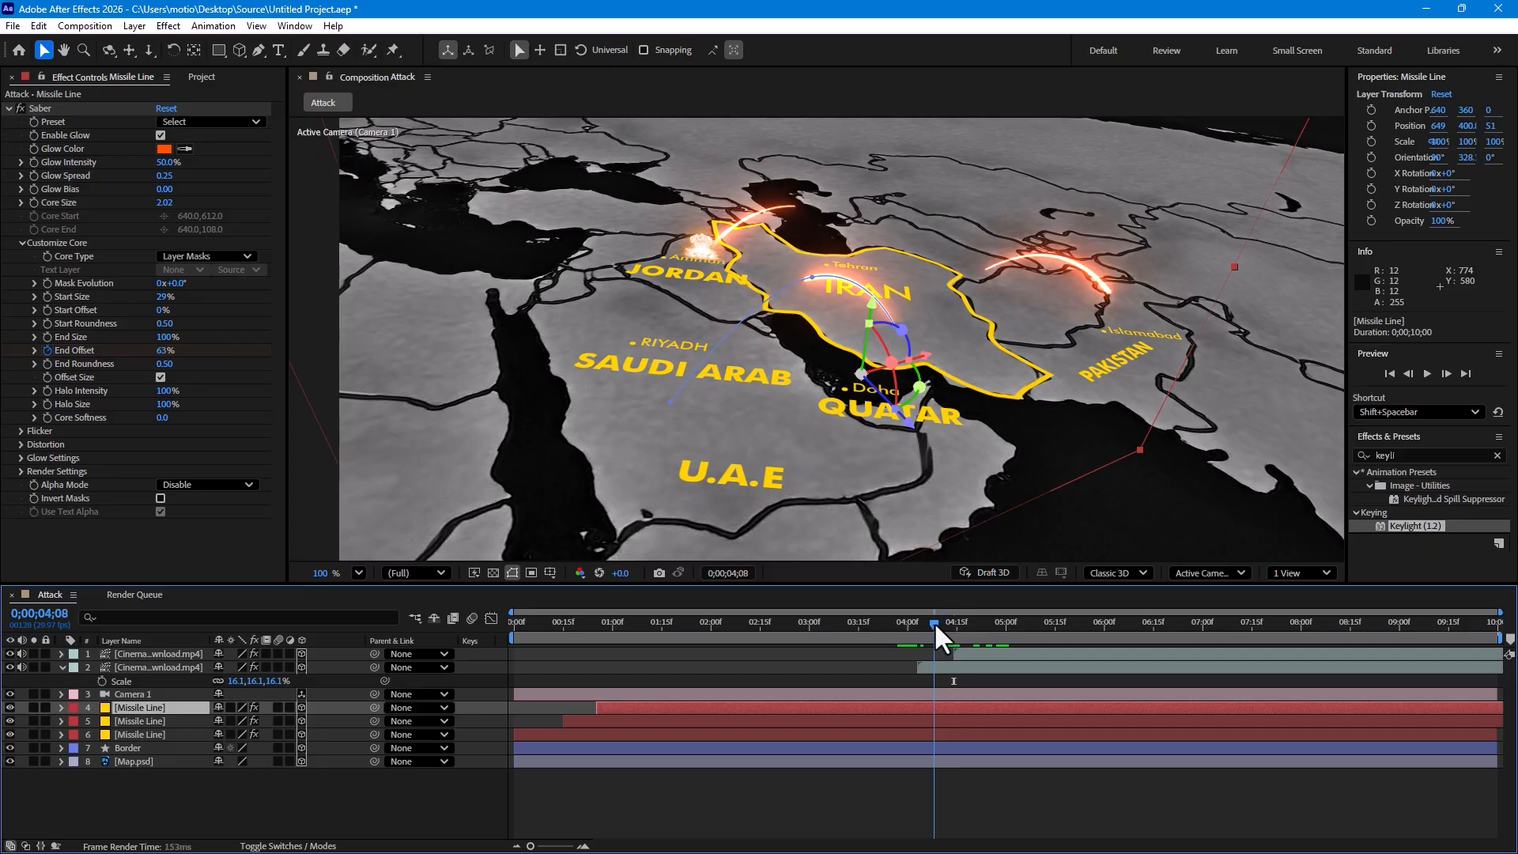
left_click(47, 310)
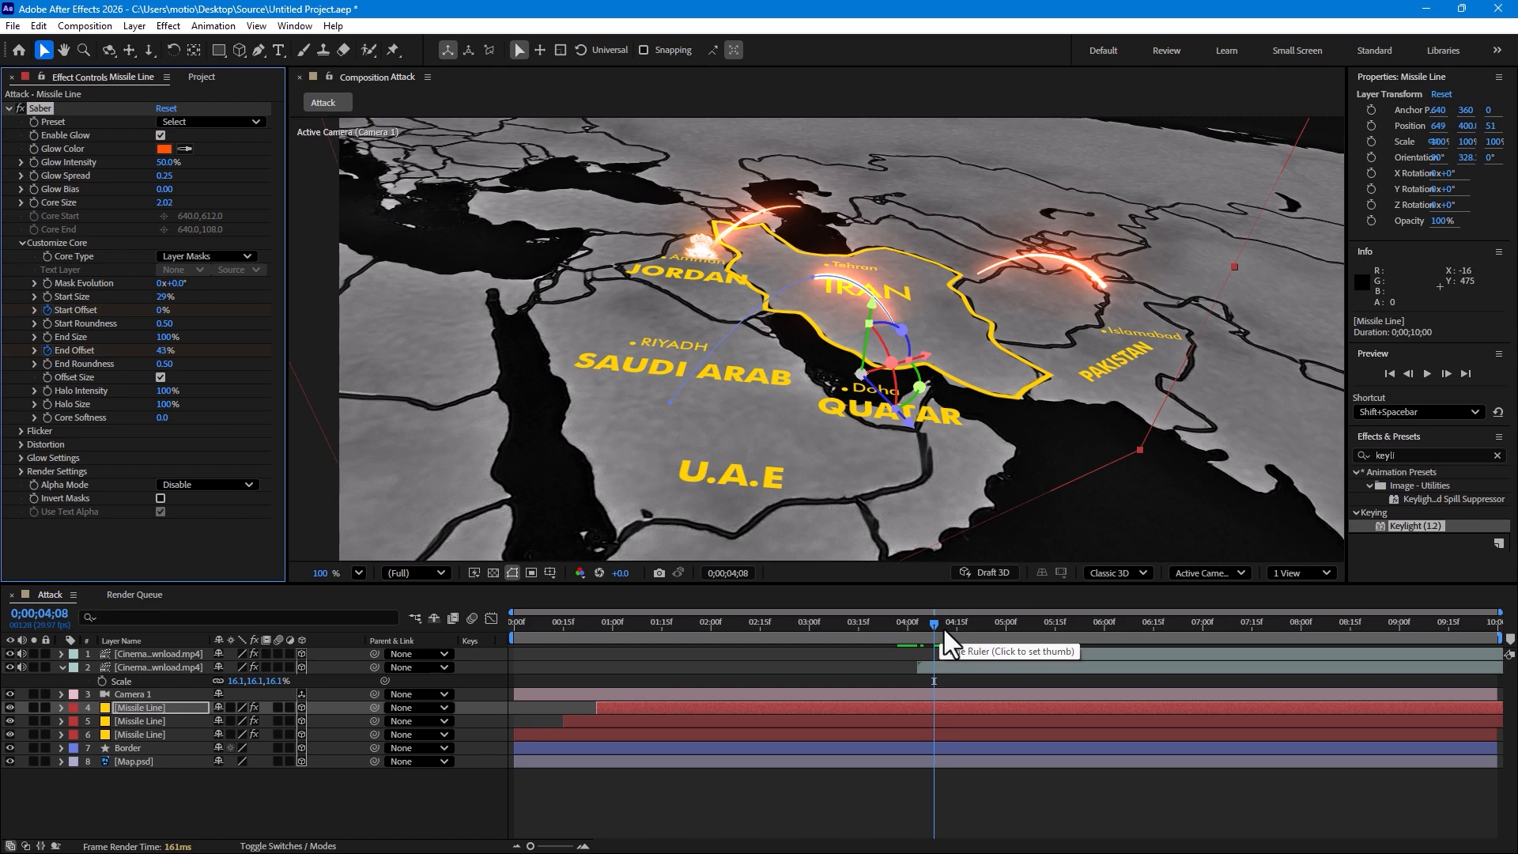
left_click(1060, 625)
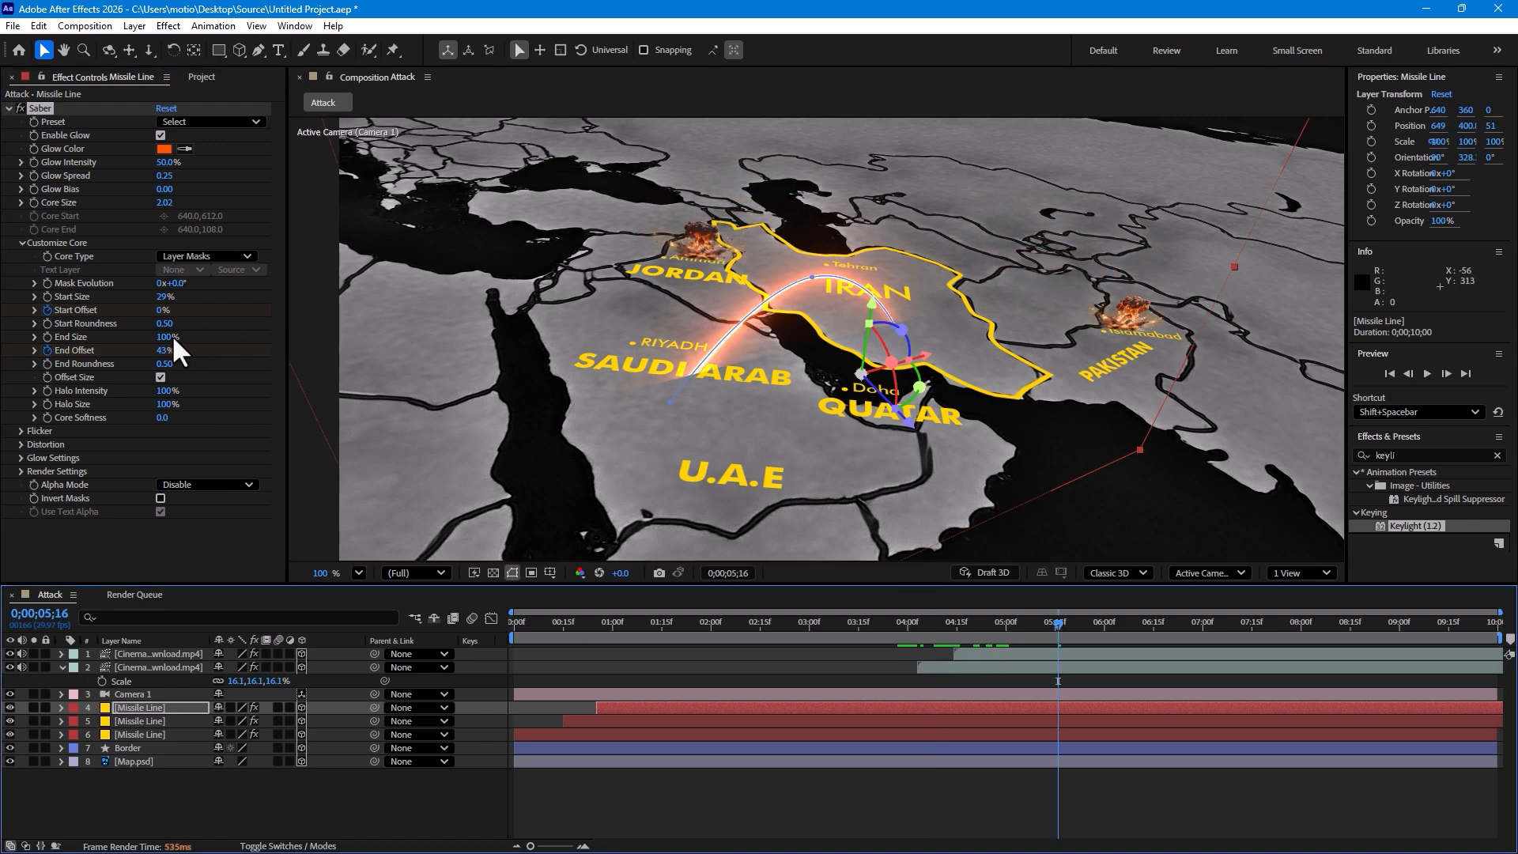
left_click_drag(161, 310, 372, 317)
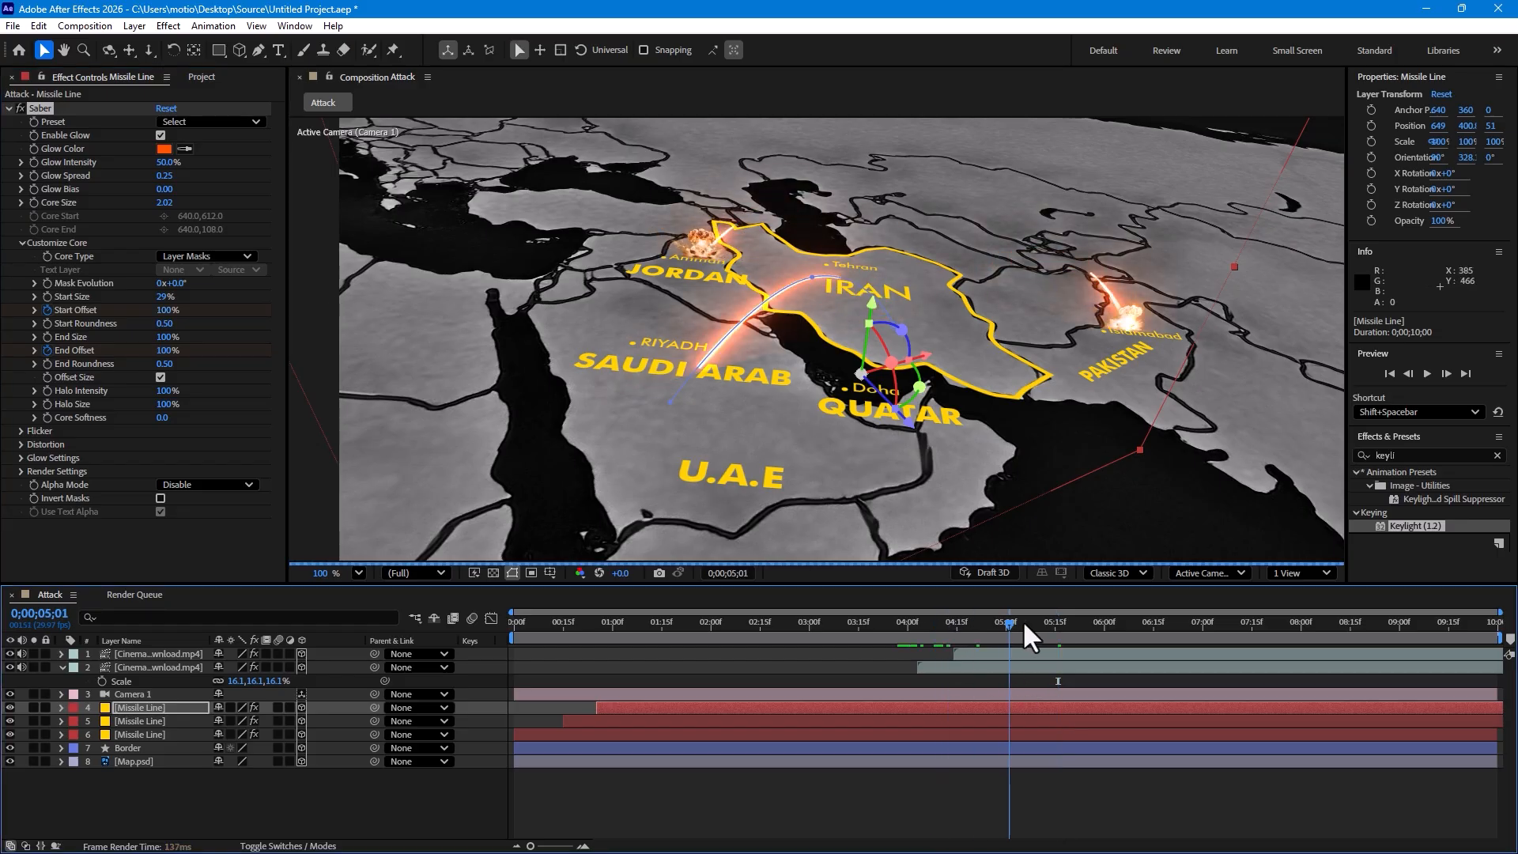
Step: Thin the Saudi Arabia Missile Line's Saber glow with Glow Intensity 43.2%, Glow Spread 0.09 and Core Size 0.89
mouse_move(1020, 615)
left_mouse_down()
mouse_move(951, 626)
mouse_move(998, 615)
left_mouse_up()
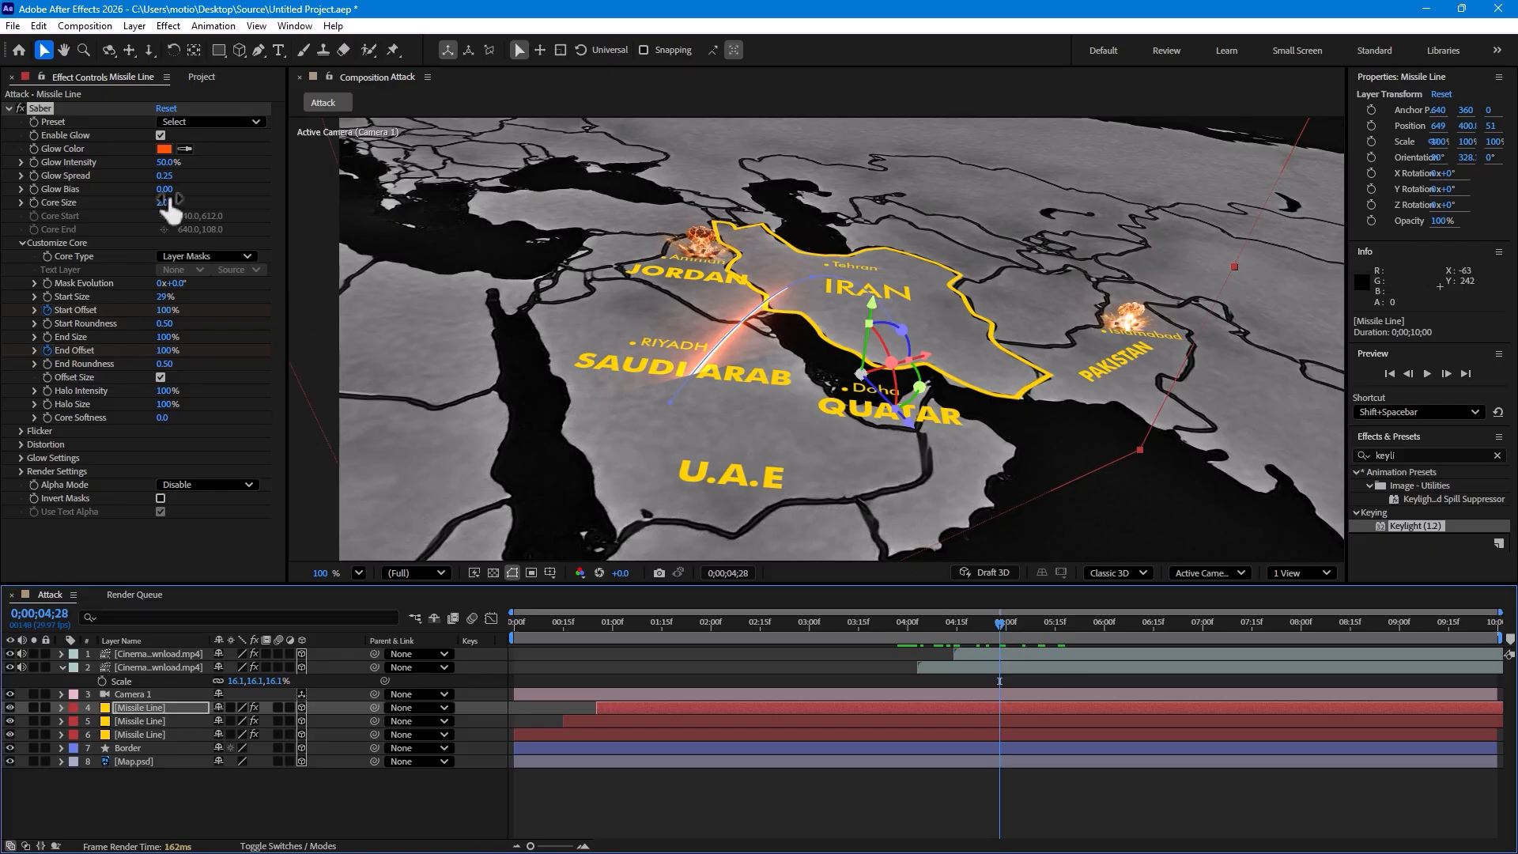
left_click_drag(168, 175, 196, 190)
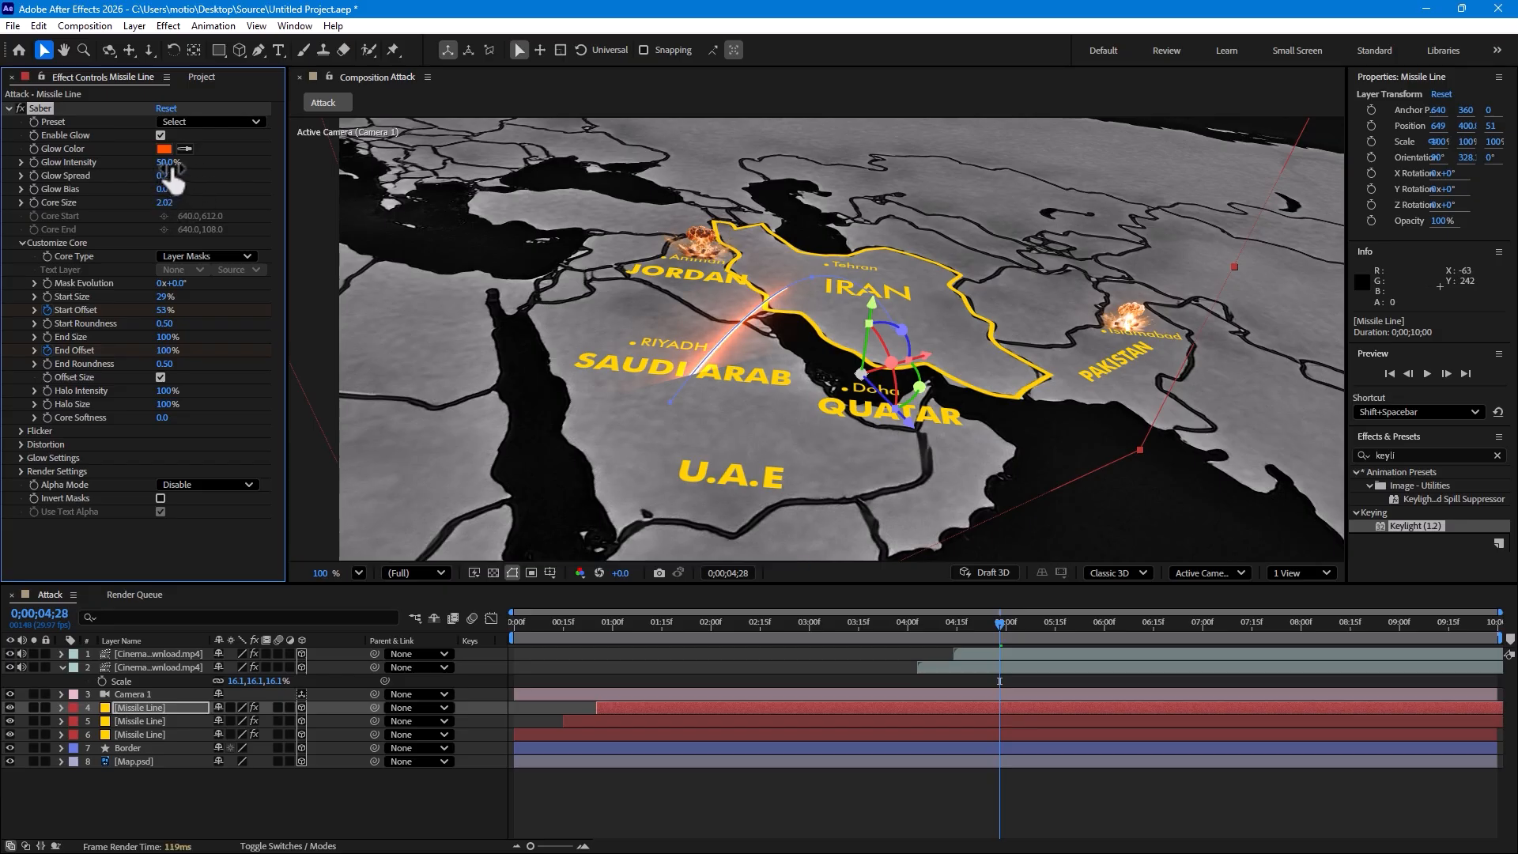
left_click_drag(164, 192, 164, 240)
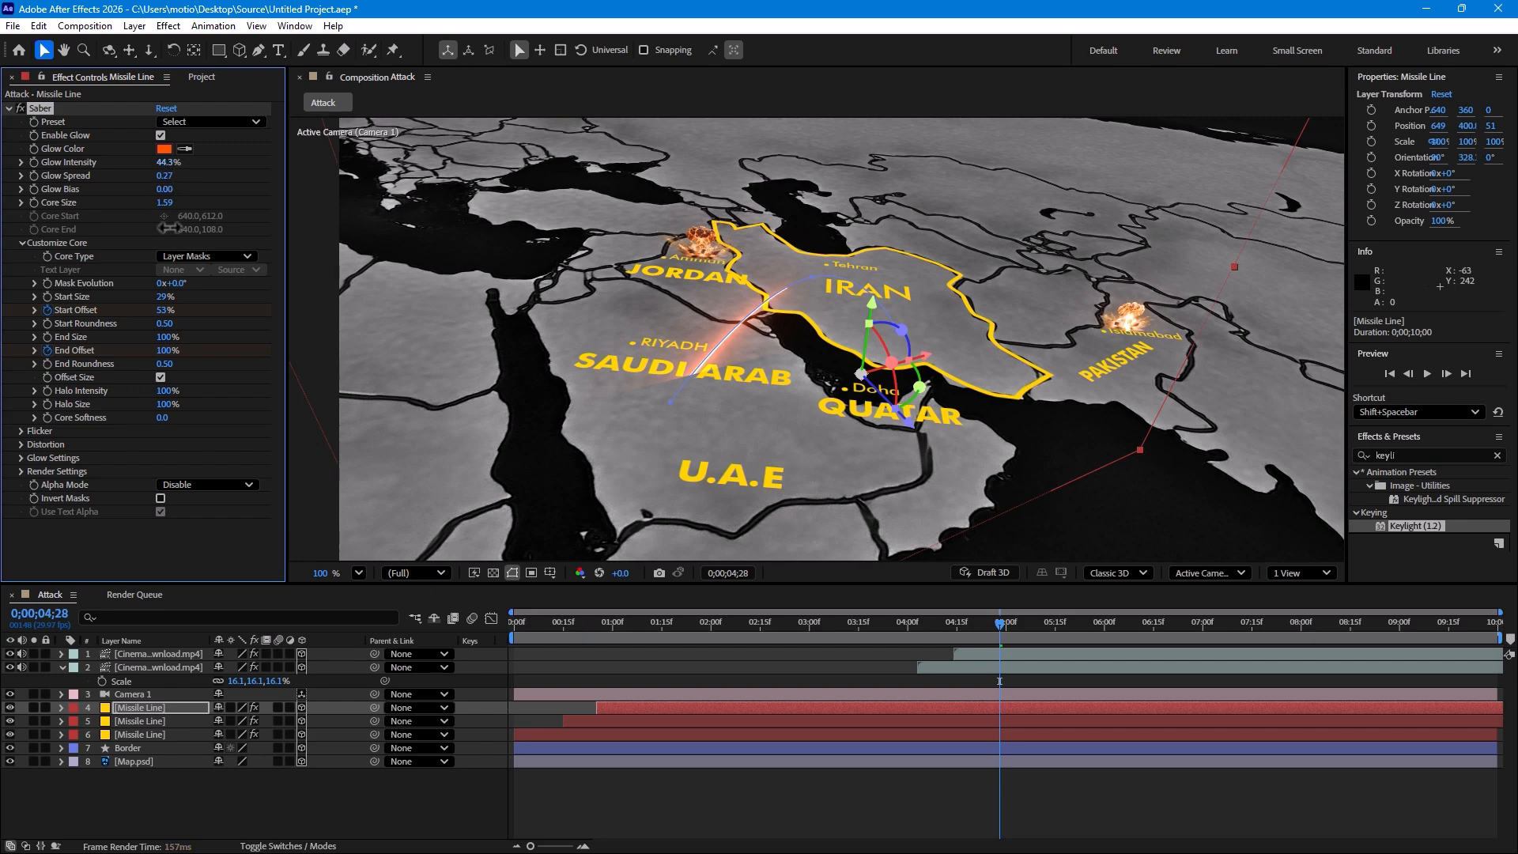
left_click_drag(168, 251, 161, 331)
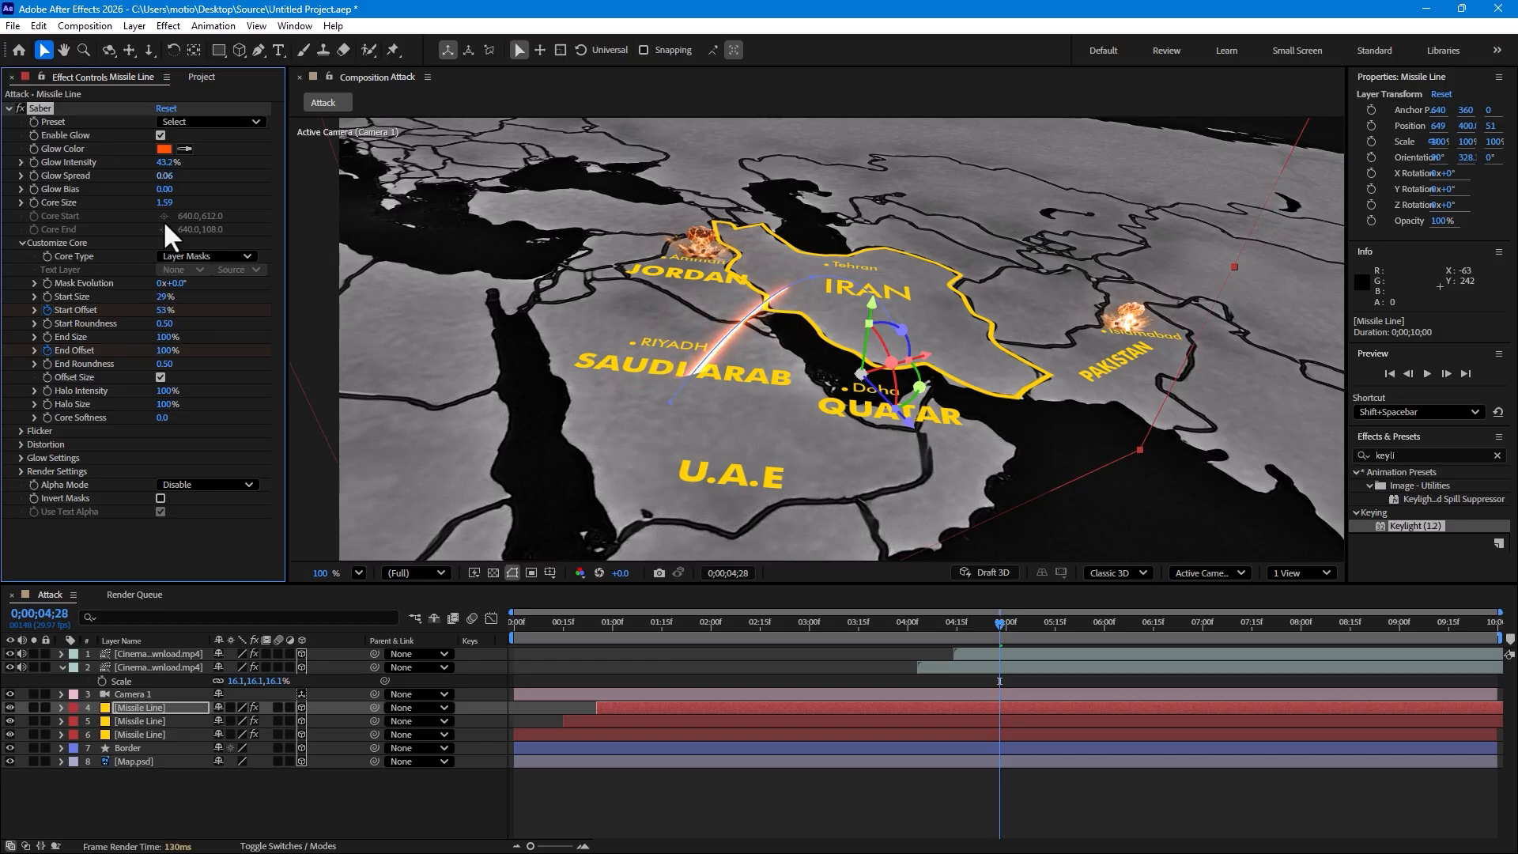
left_click_drag(164, 202, 176, 278)
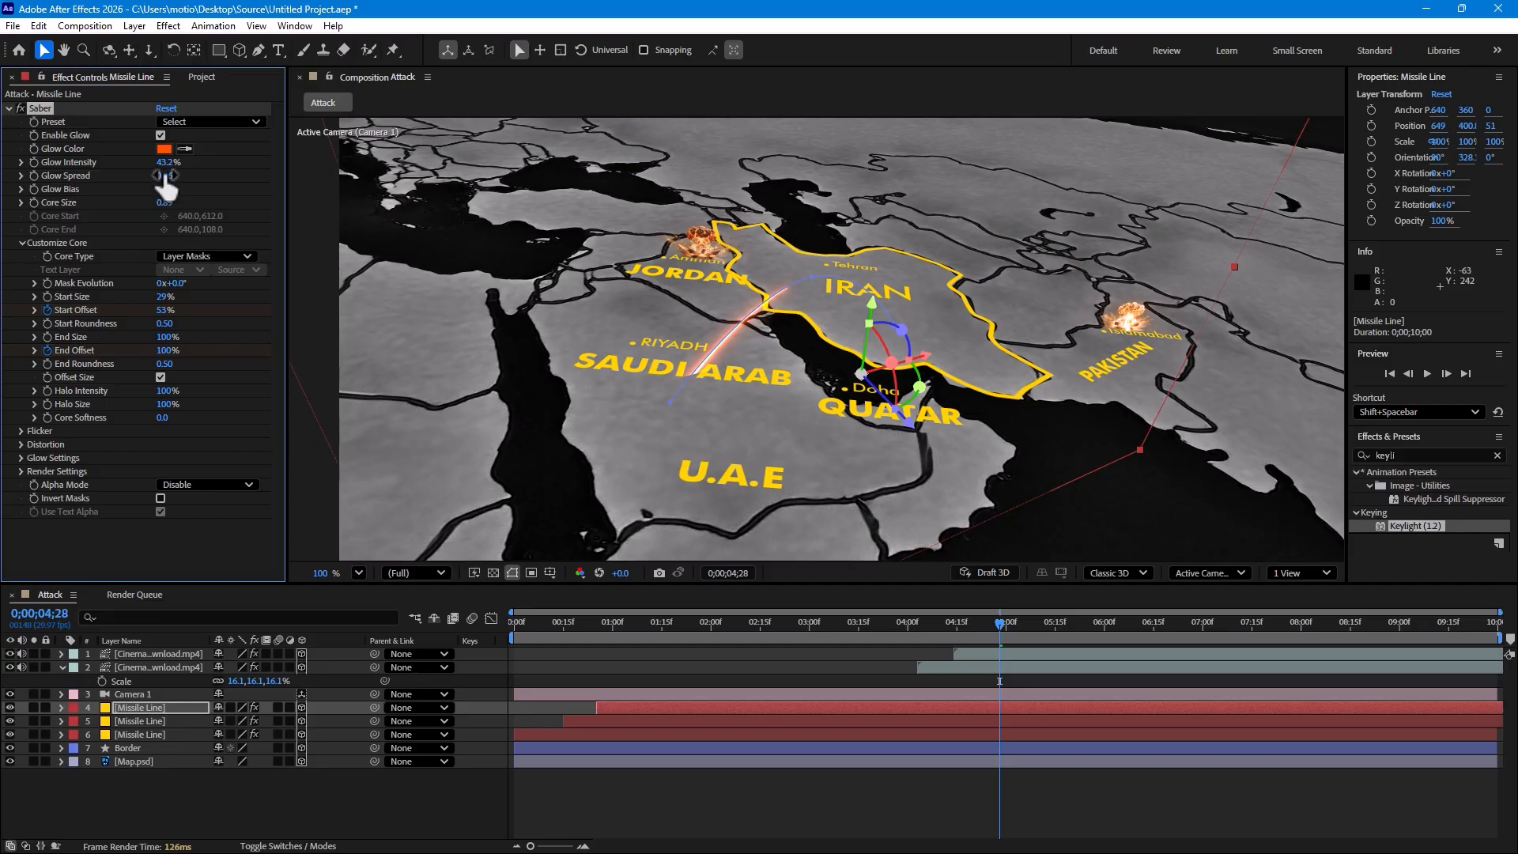
left_click_drag(180, 175, 190, 175)
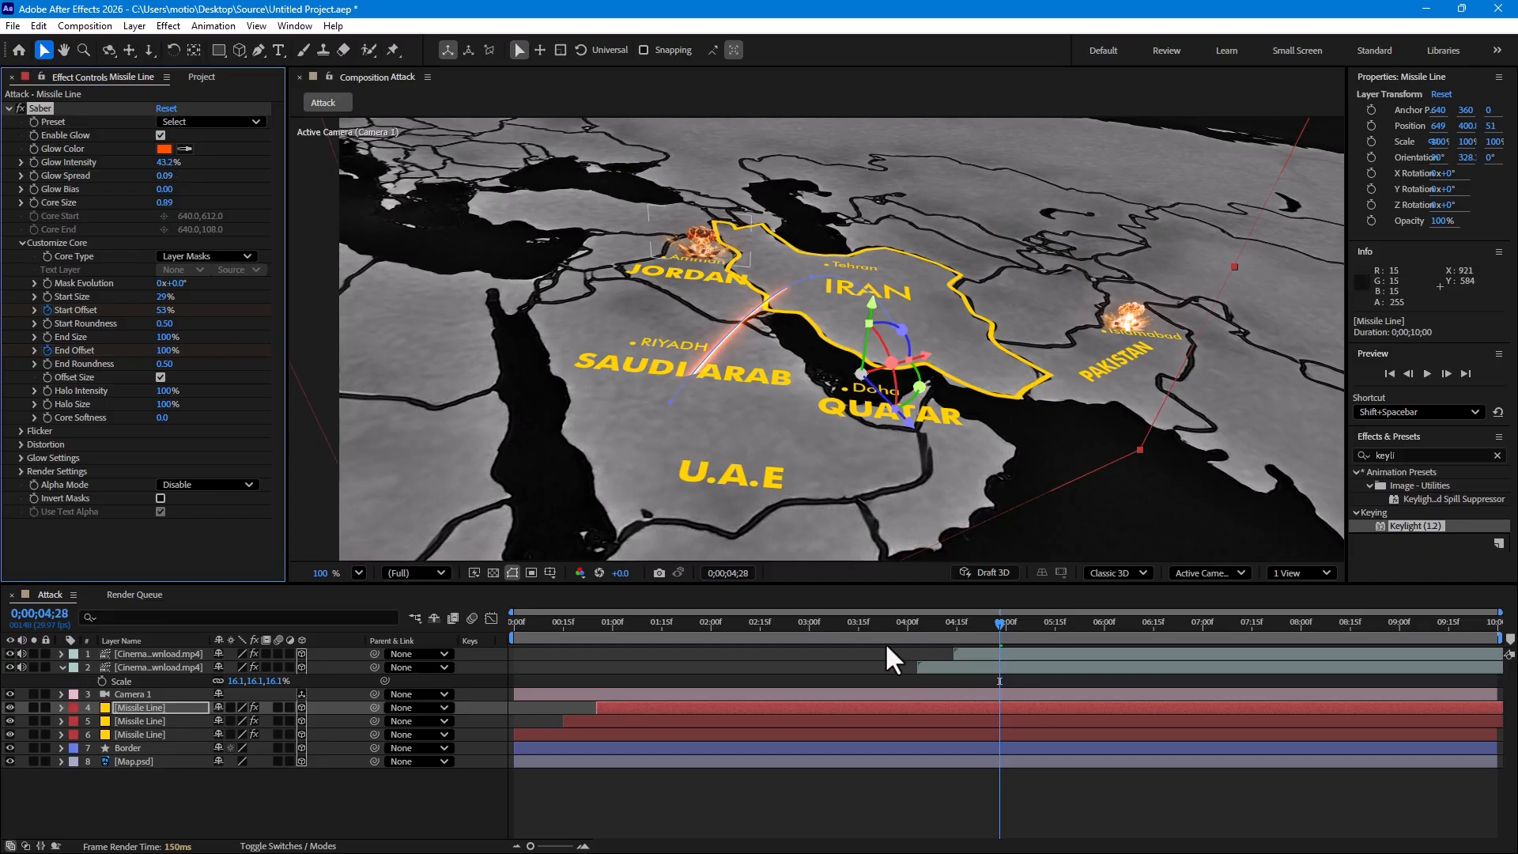
Step: Thin the Pakistan Missile Line's Saber glow with Glow Spread 0.07 and Core Size 1.11
left_click_drag(873, 624, 930, 623)
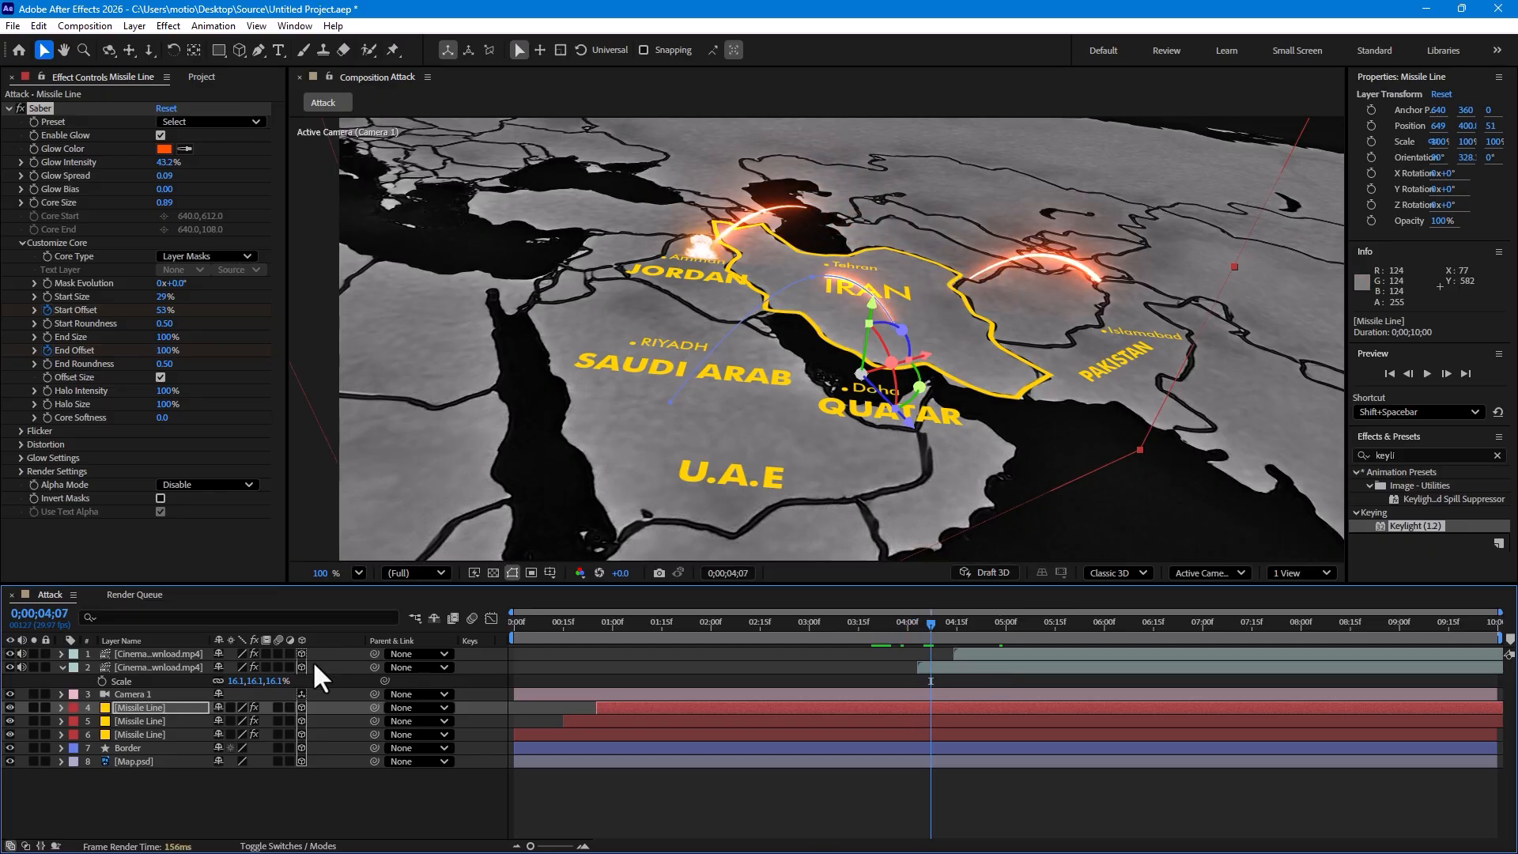
left_click(133, 719)
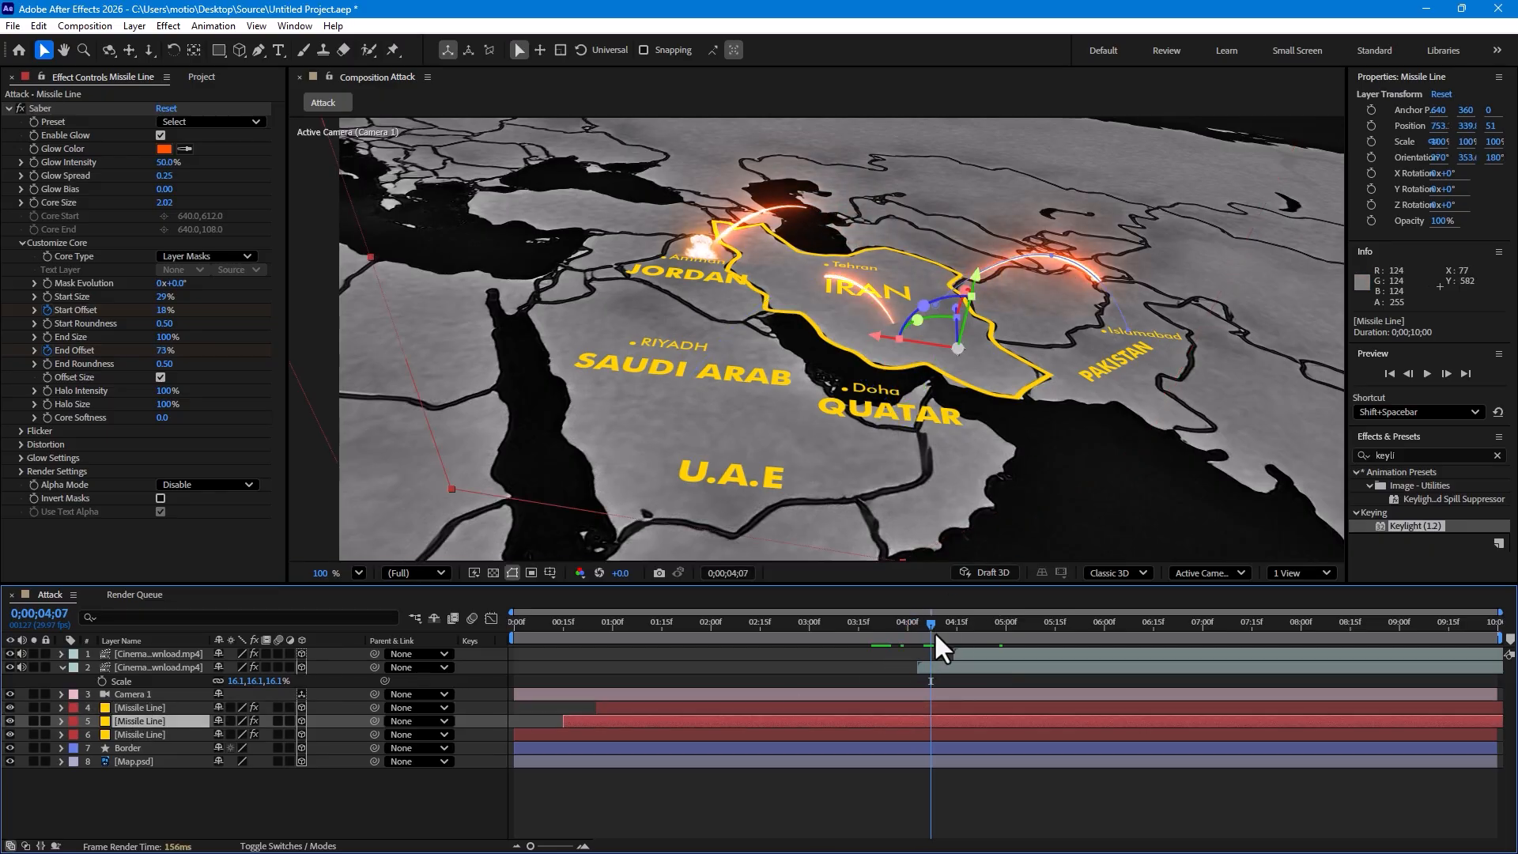
left_click_drag(933, 631, 900, 619)
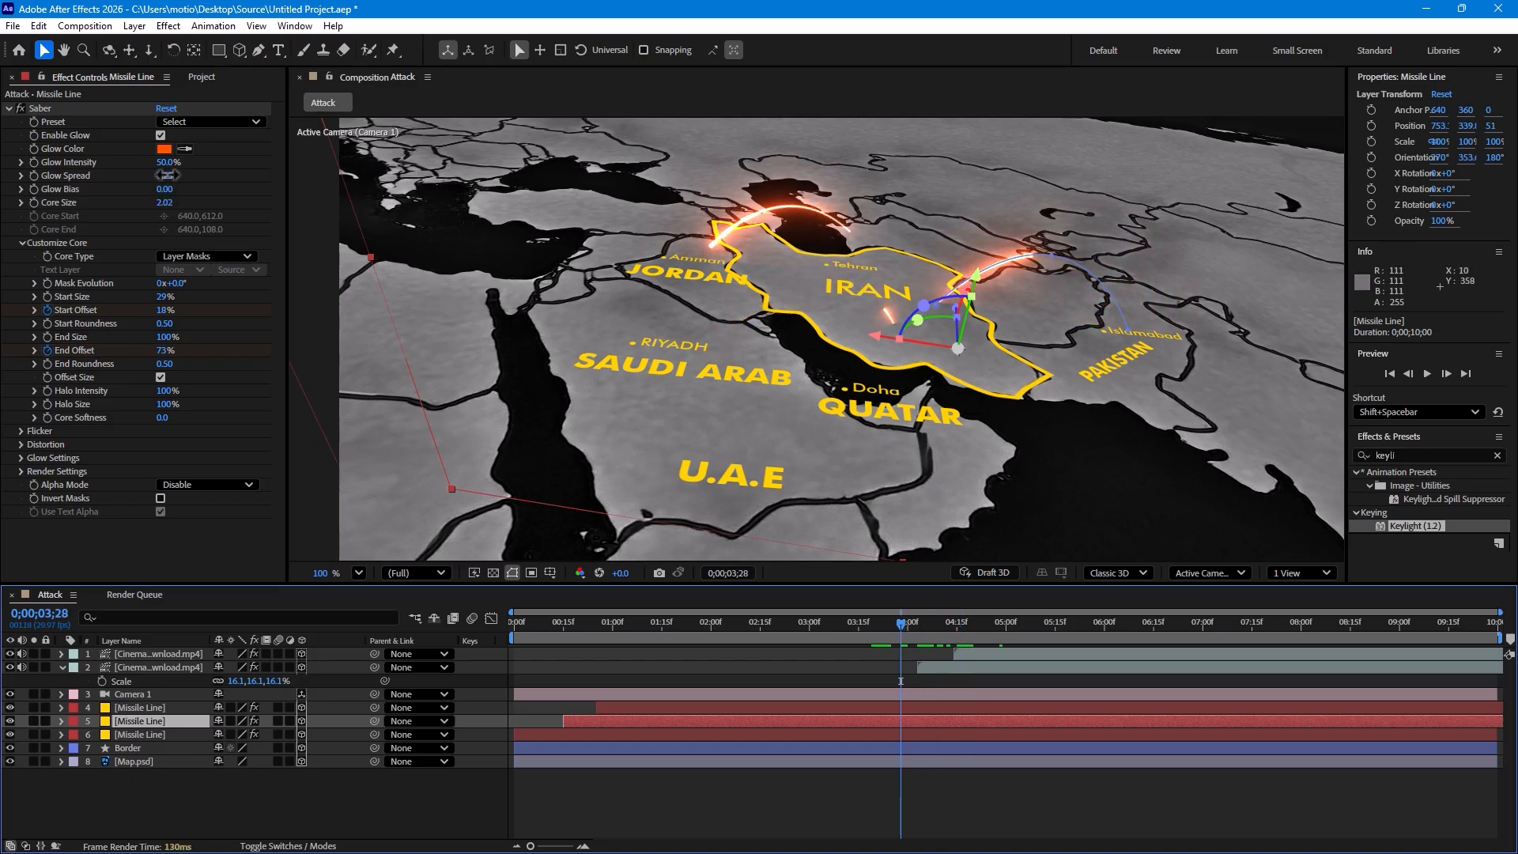
left_click_drag(167, 176, 197, 355)
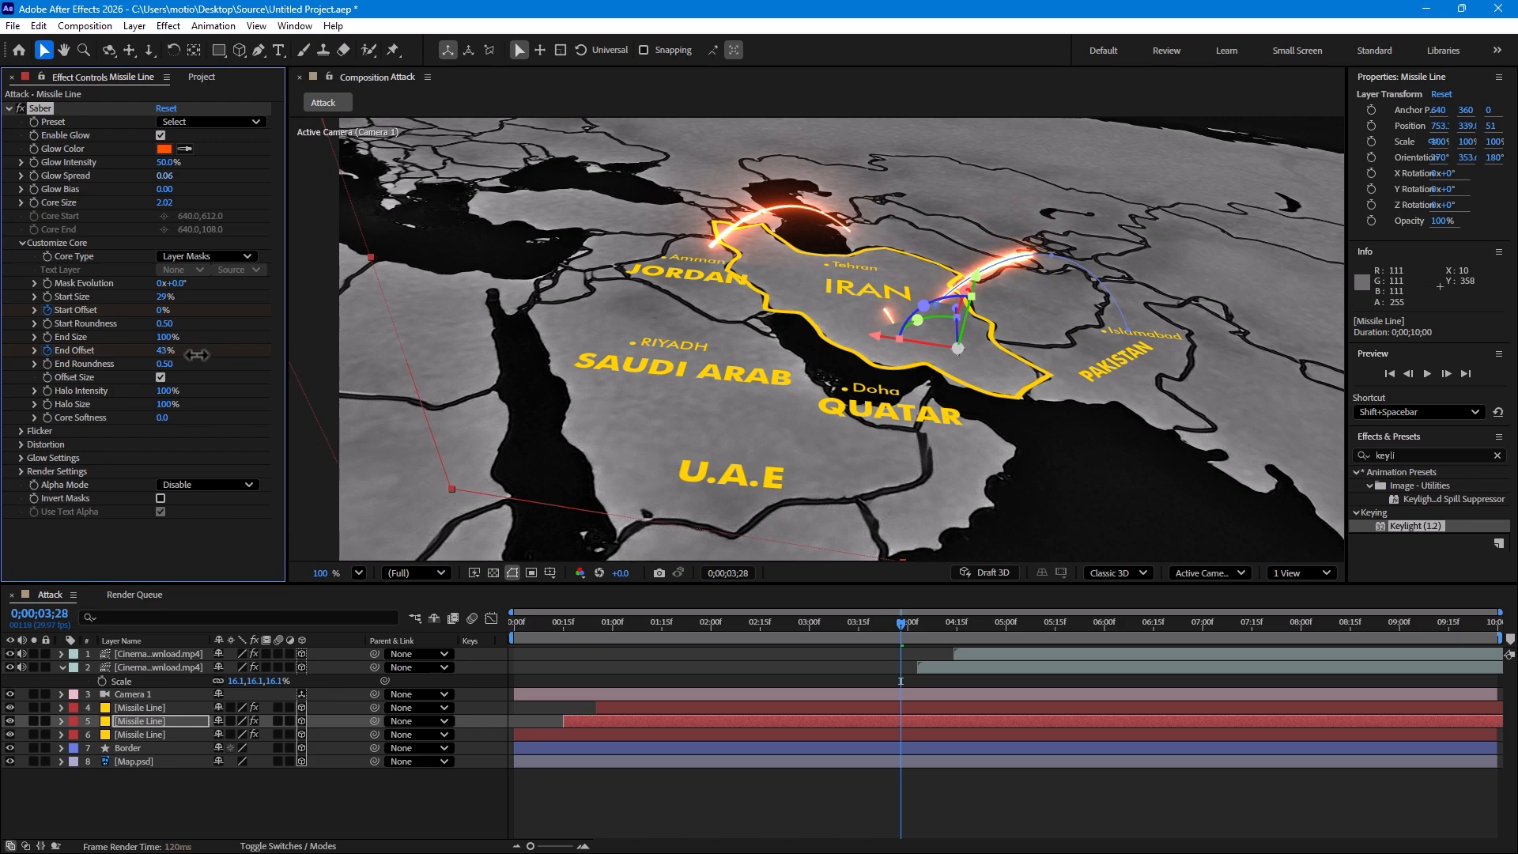
left_click_drag(164, 202, 174, 247)
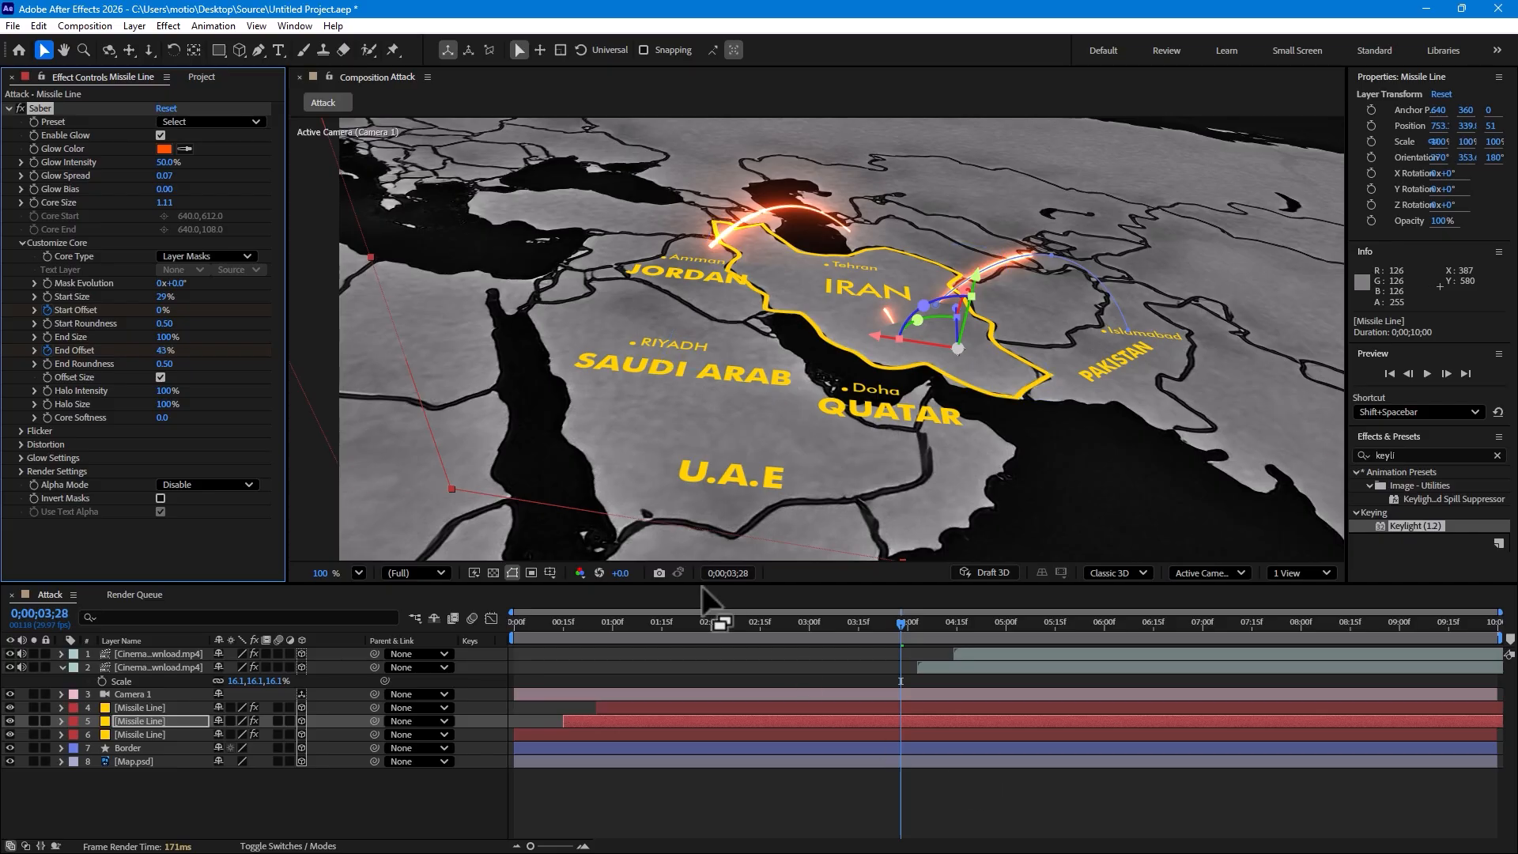
Step: Go to the start of the composition, add a null object and make it a 3D layer
left_click_drag(685, 623, 652, 630)
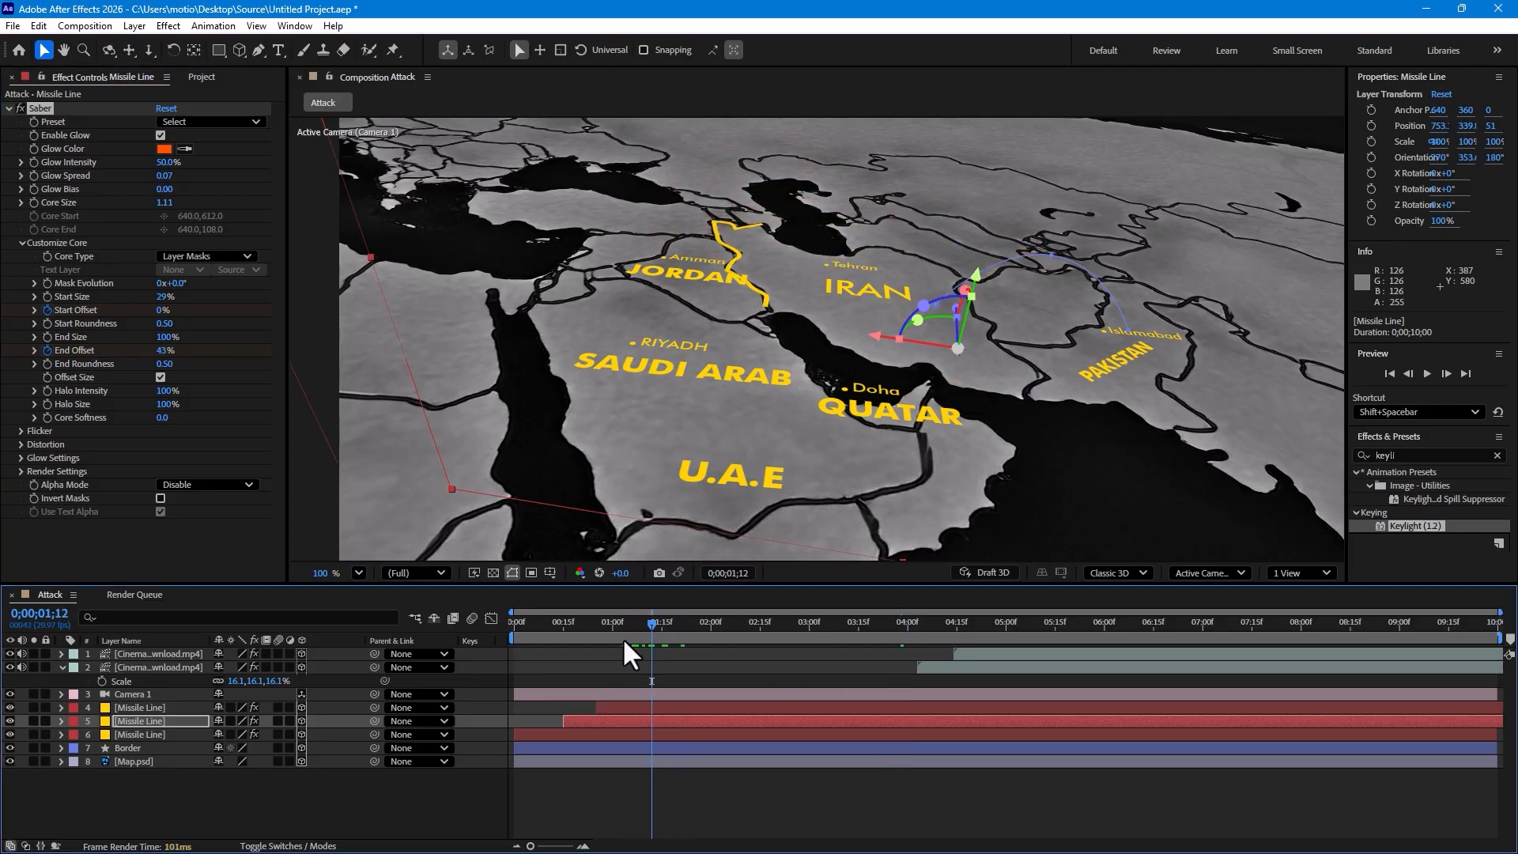
key("Home")
left_click(410, 809)
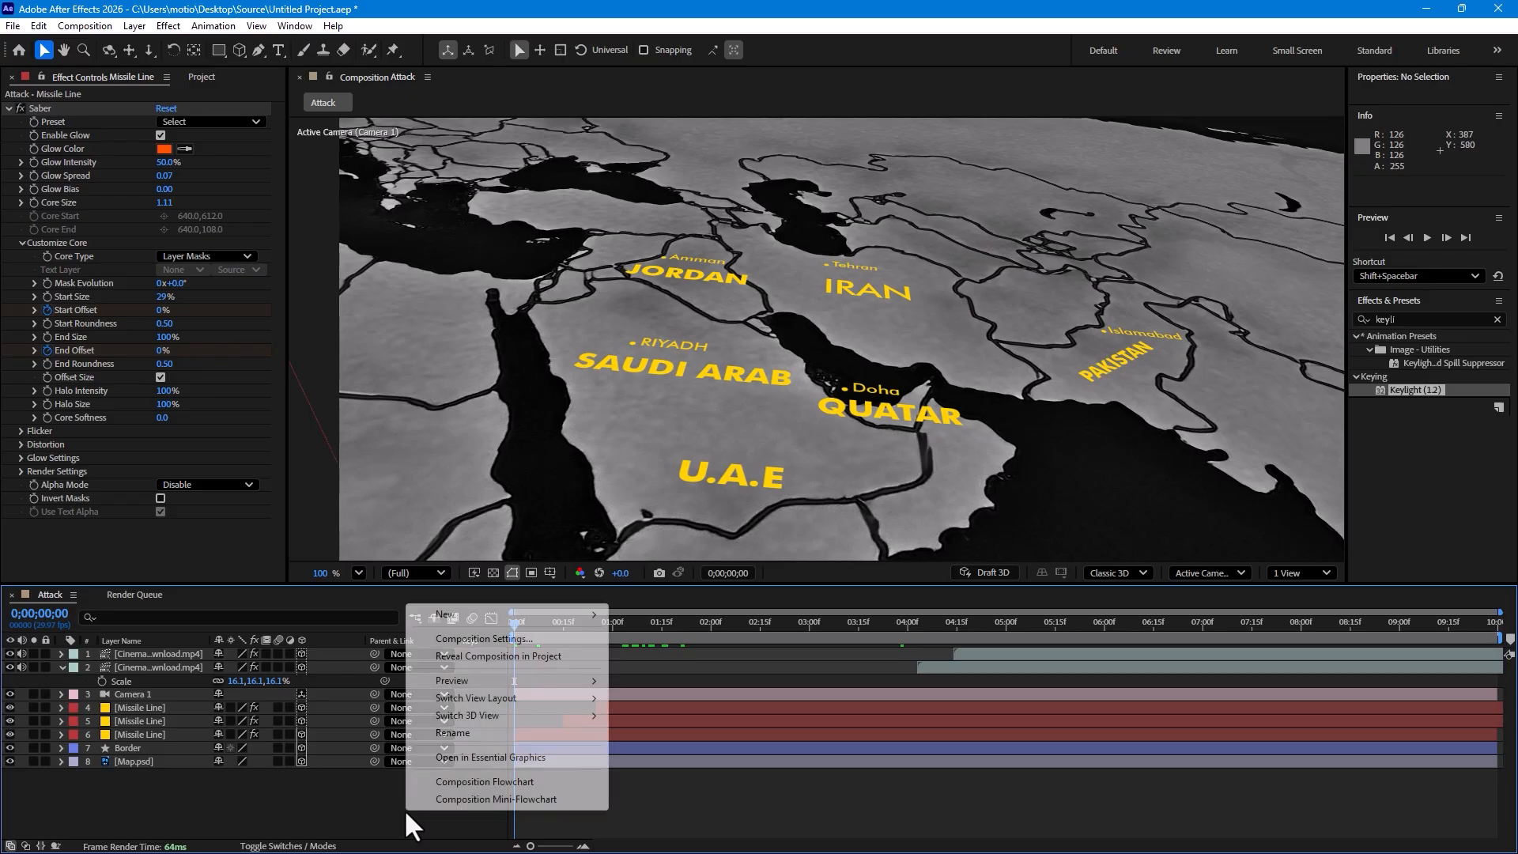
right_click(405, 809)
mouse_move(457, 613)
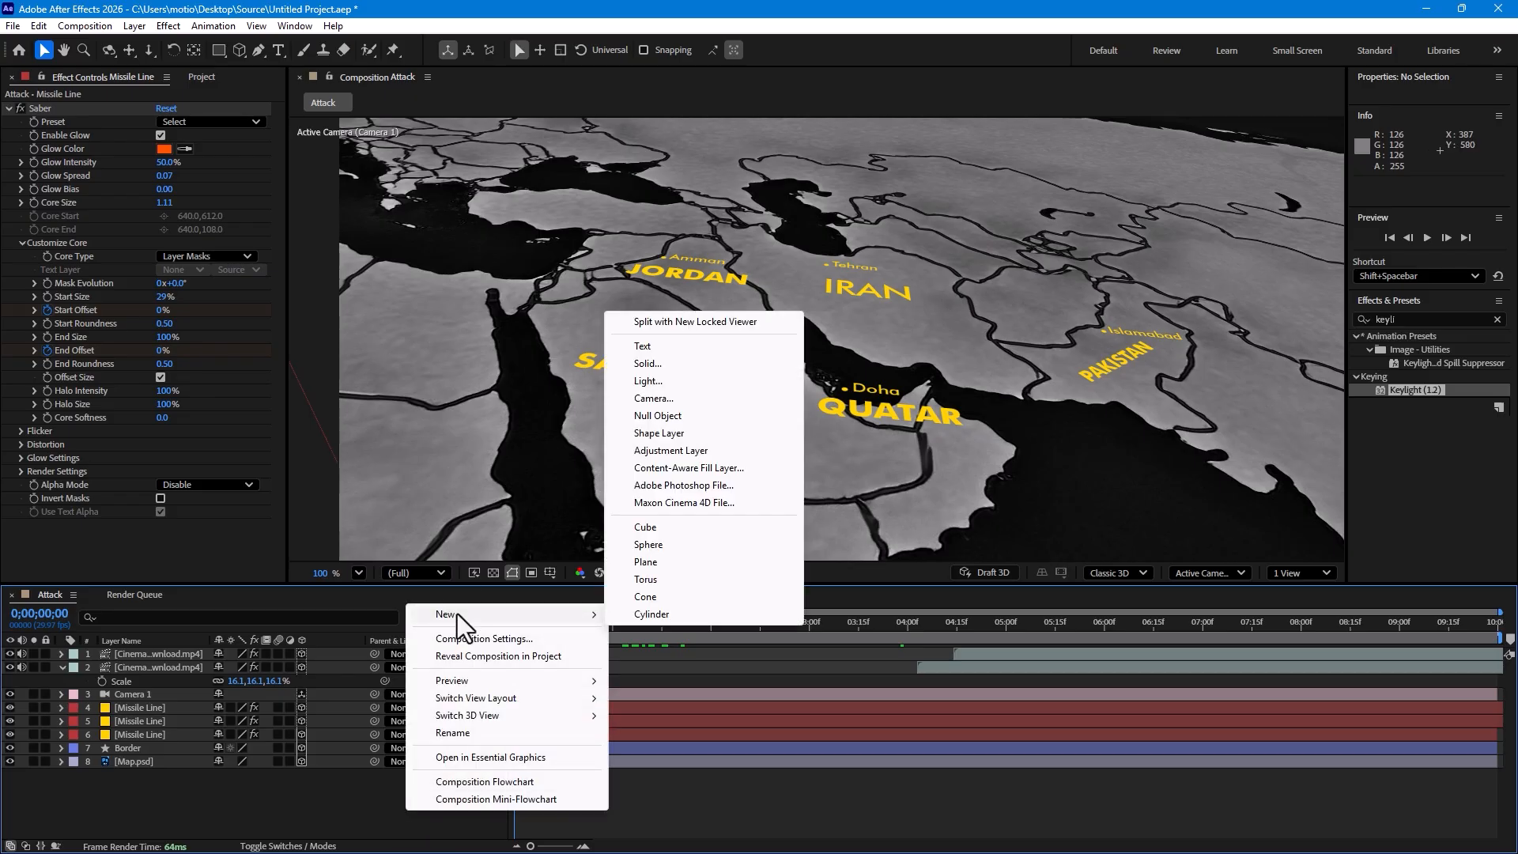
left_click(679, 414)
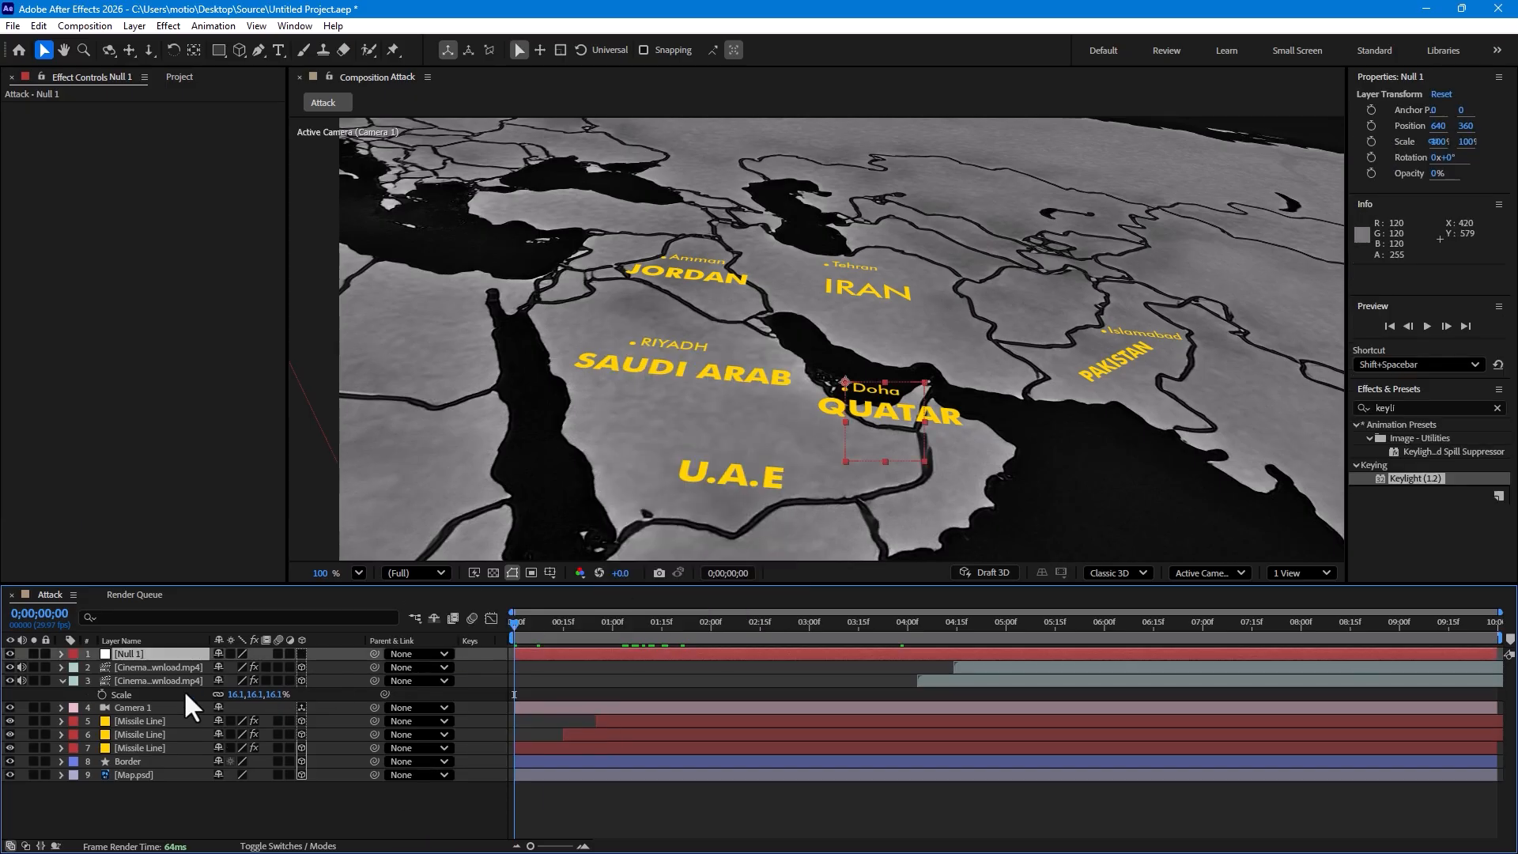
left_click(300, 653)
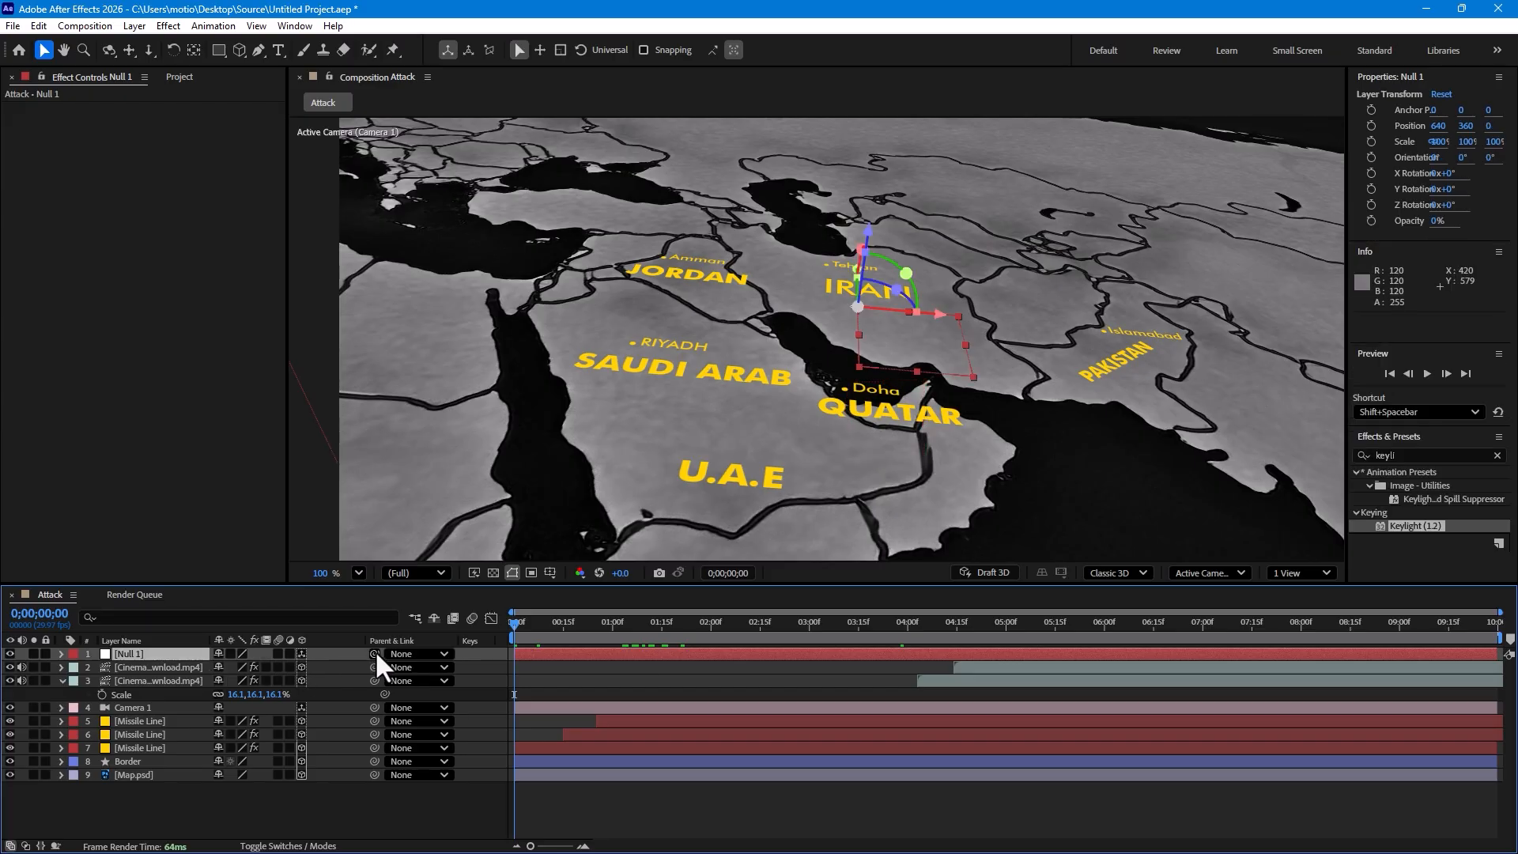
left_click_drag(374, 654, 212, 676)
left_click_drag(133, 704, 131, 706)
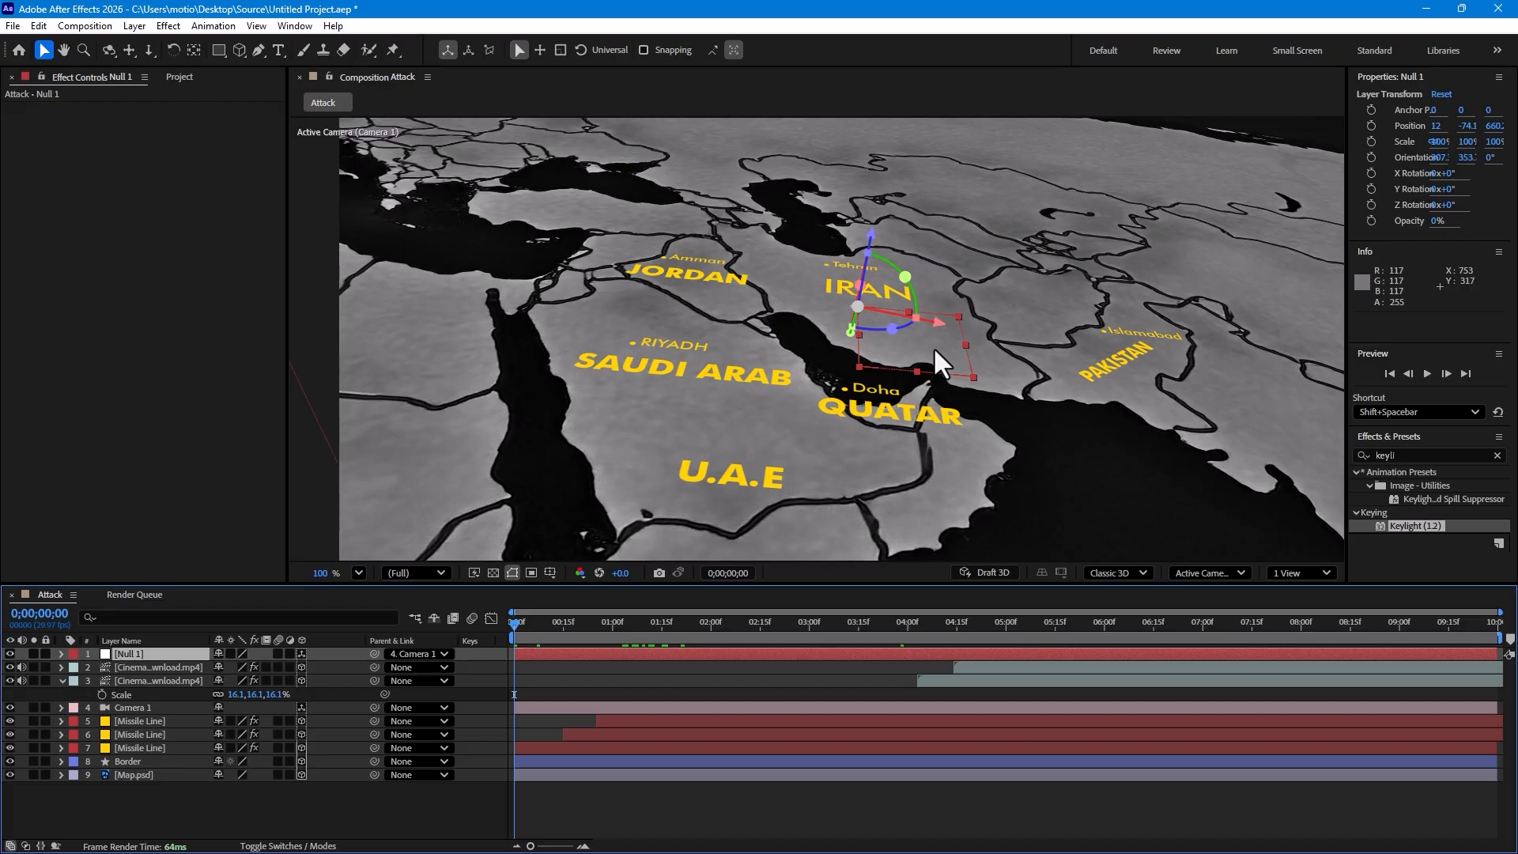
left_click_drag(934, 350, 926, 351)
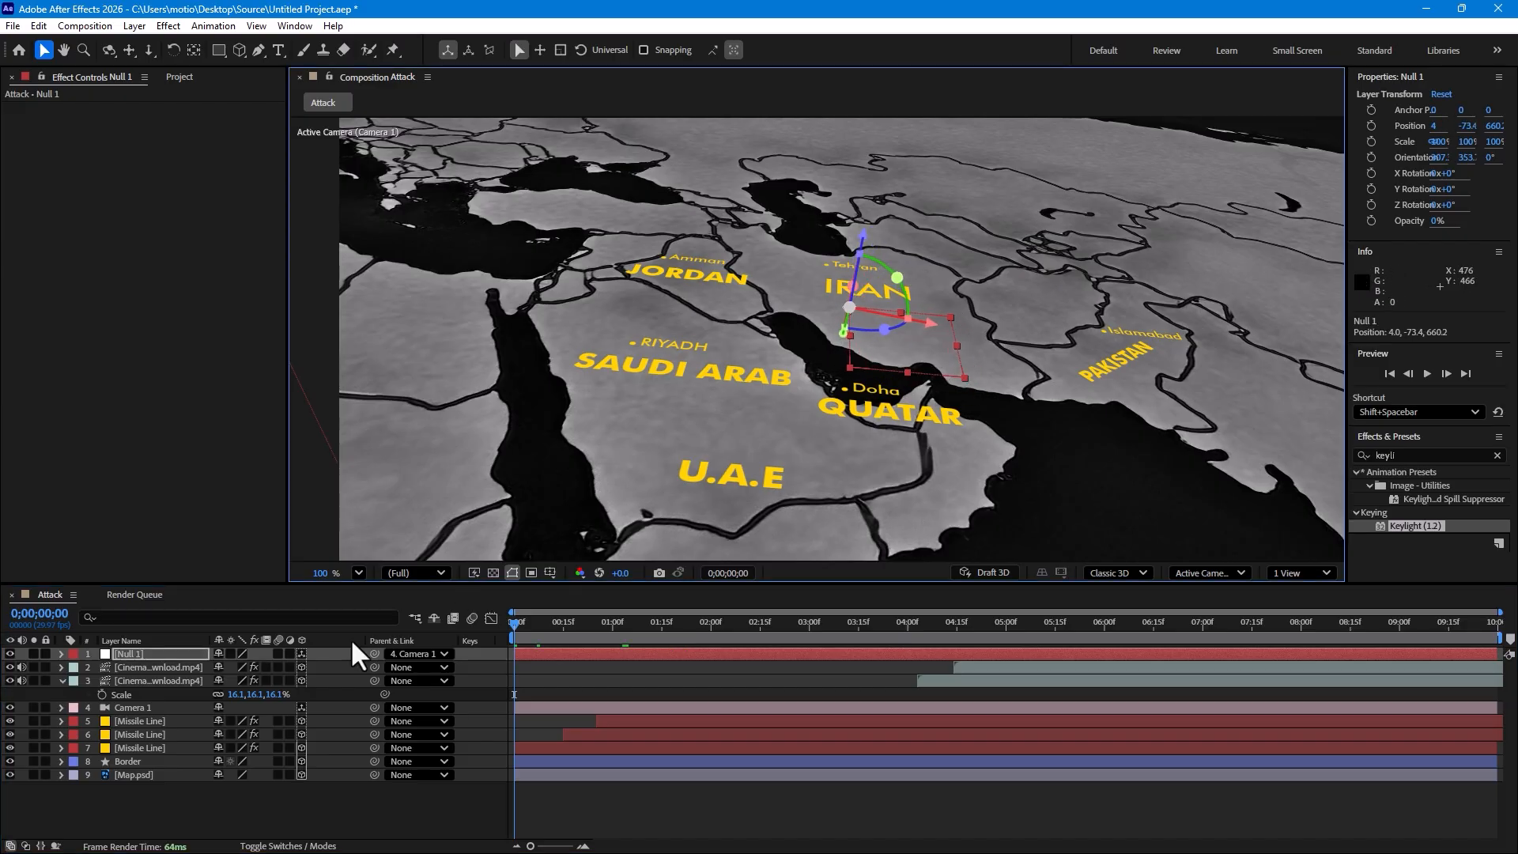
left_click(427, 654)
left_click(428, 670)
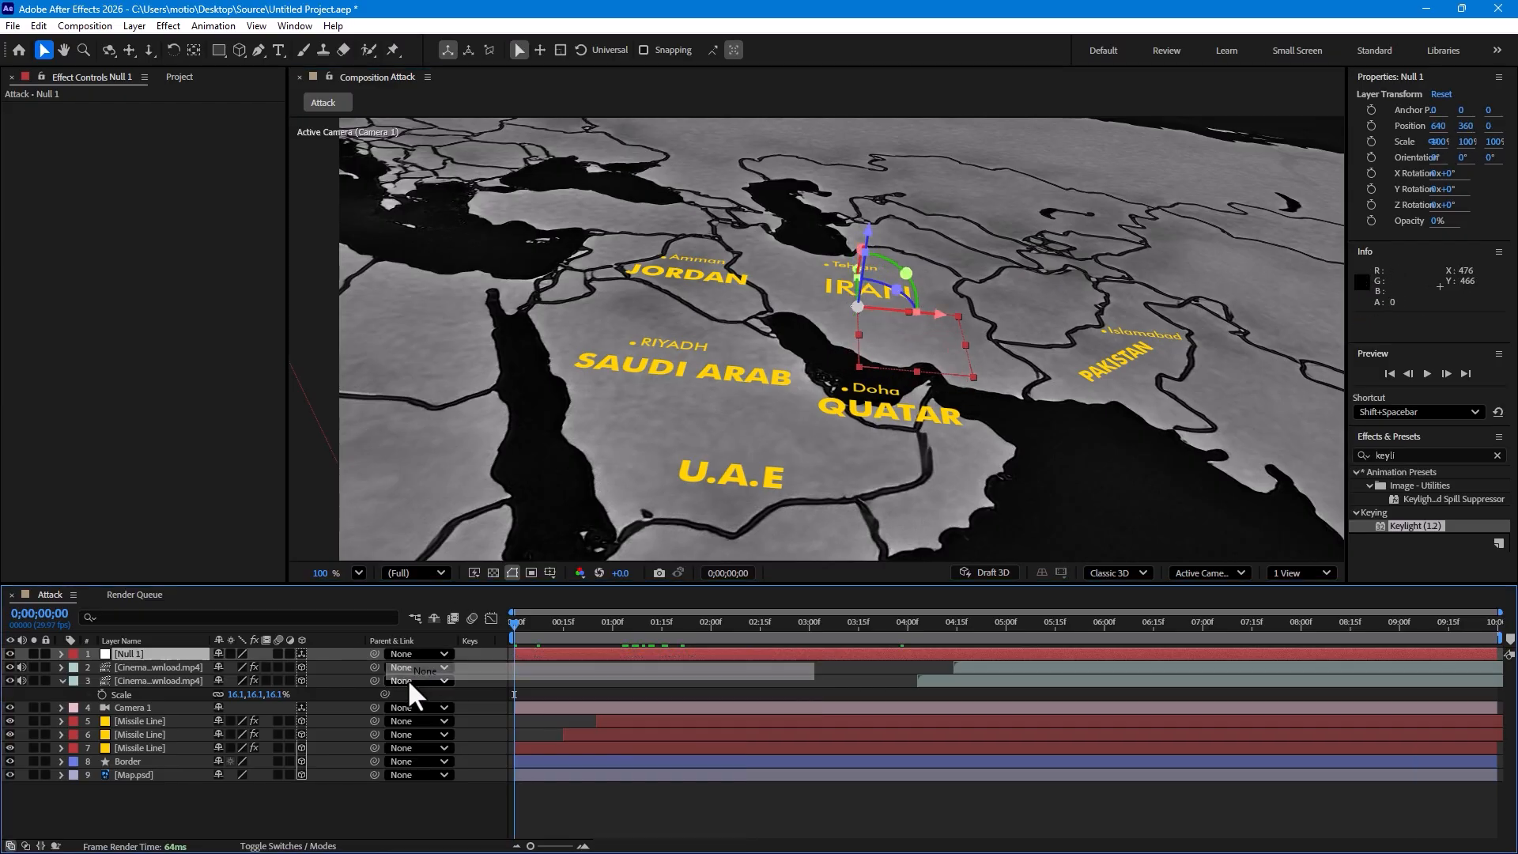
Step: Parent Camera 1 to Null 1, test the link by moving the null, and undo the test move
left_click(143, 708)
left_click_drag(375, 707, 143, 656)
left_click(935, 337)
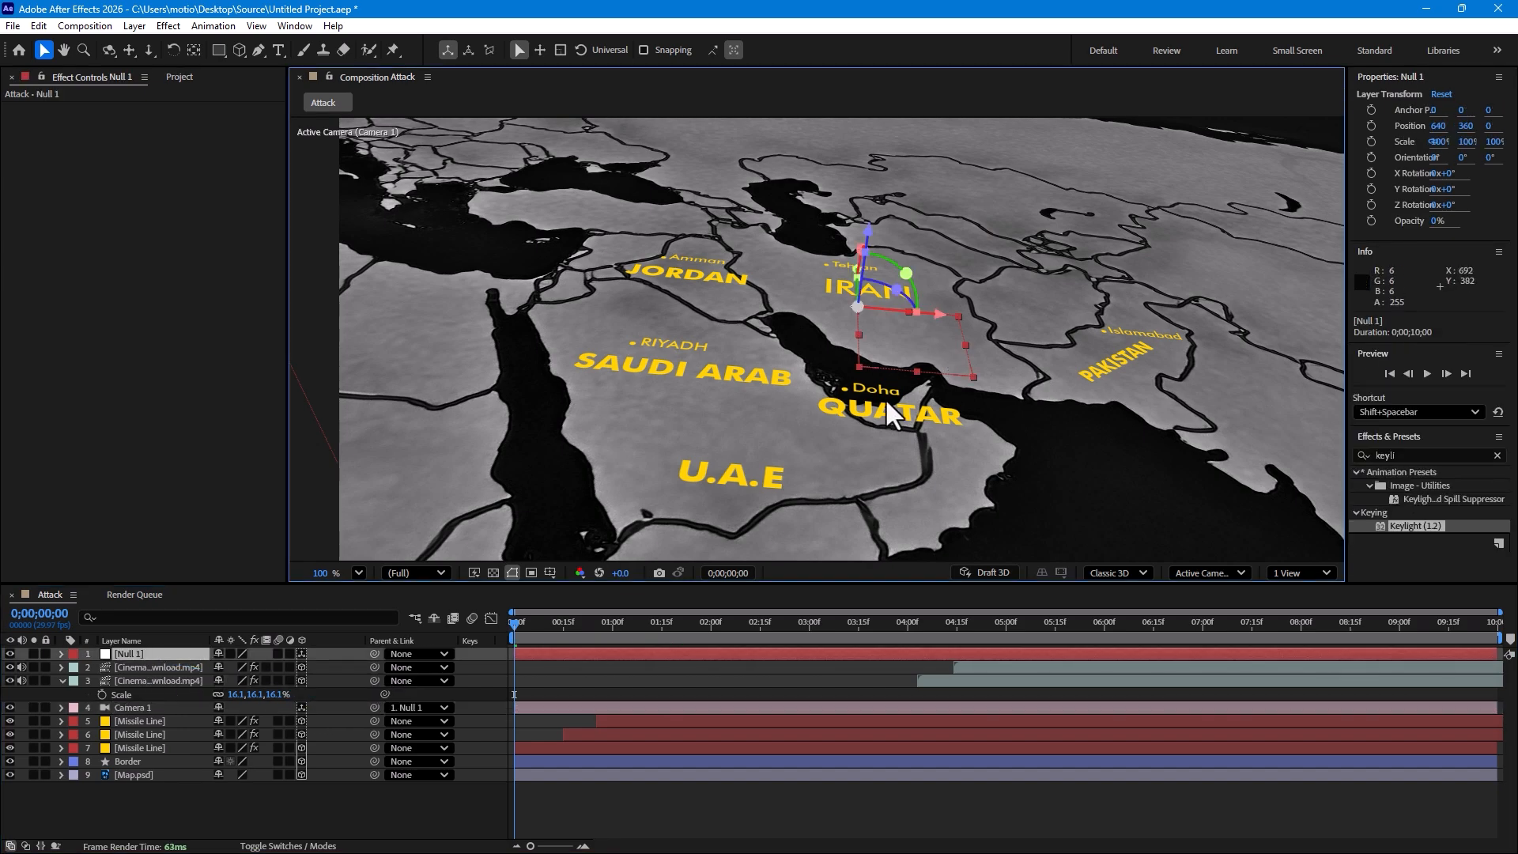
left_click_drag(922, 357, 928, 354)
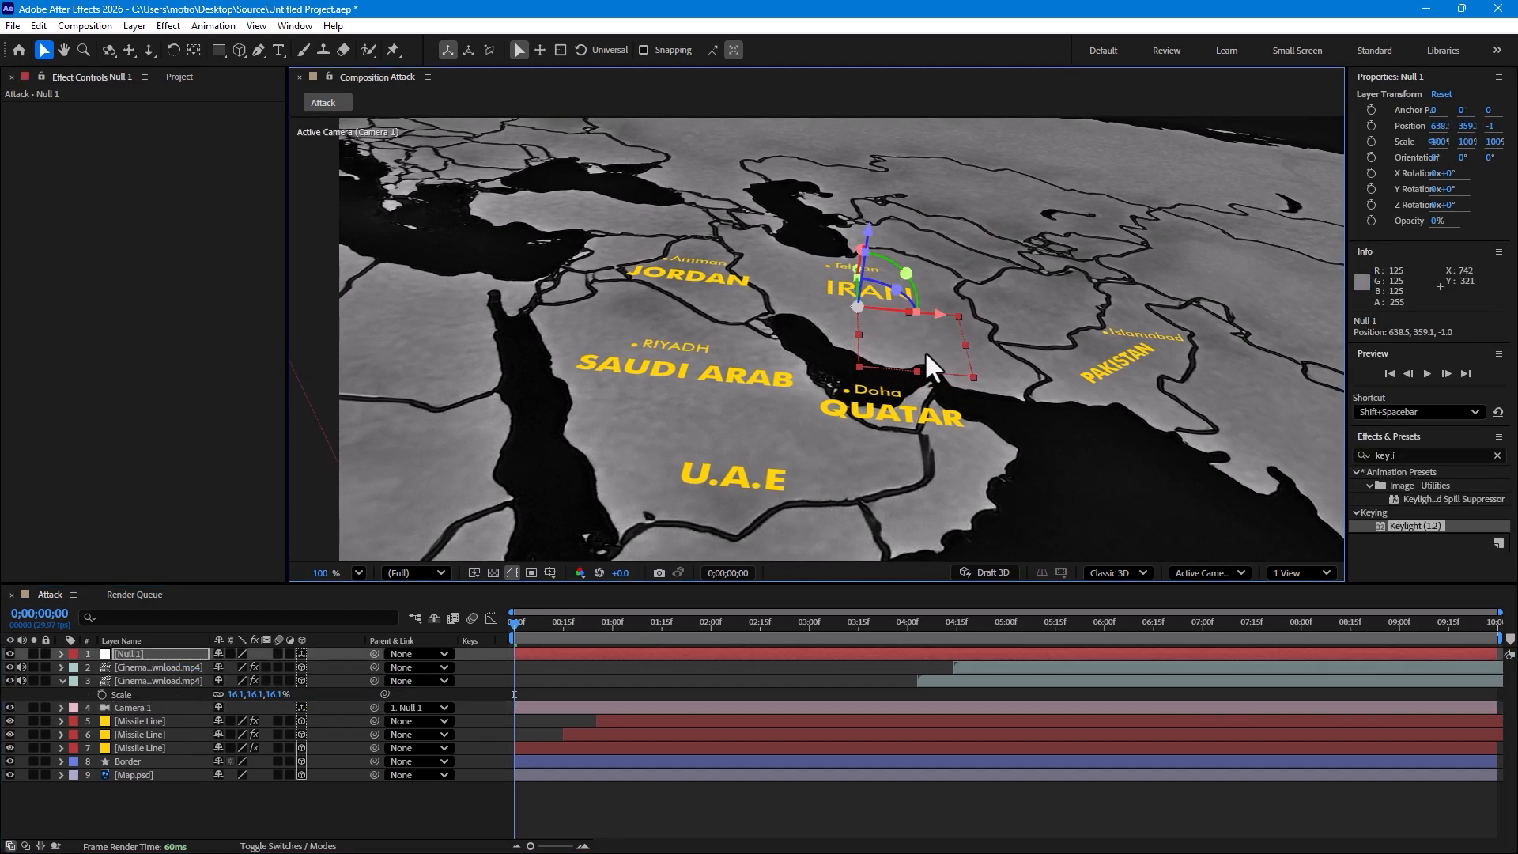
key("ctrl+z")
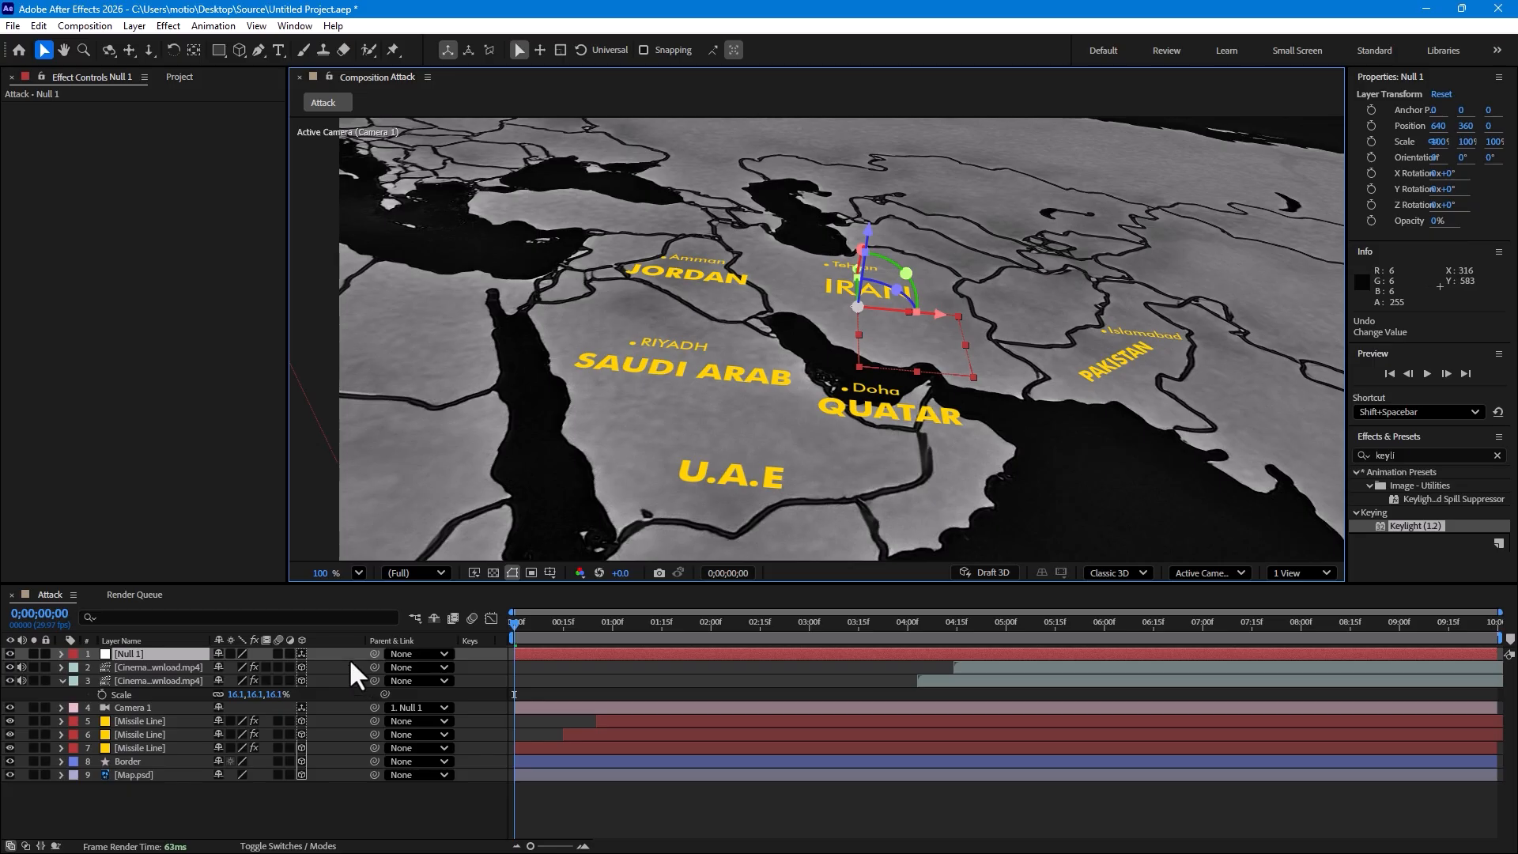
Step: Set Null 1's X Rotation to -7° and keyframe its Z Rotation from 35° at 0;00;00;00 to -8° at 0;00;09;29
key("r")
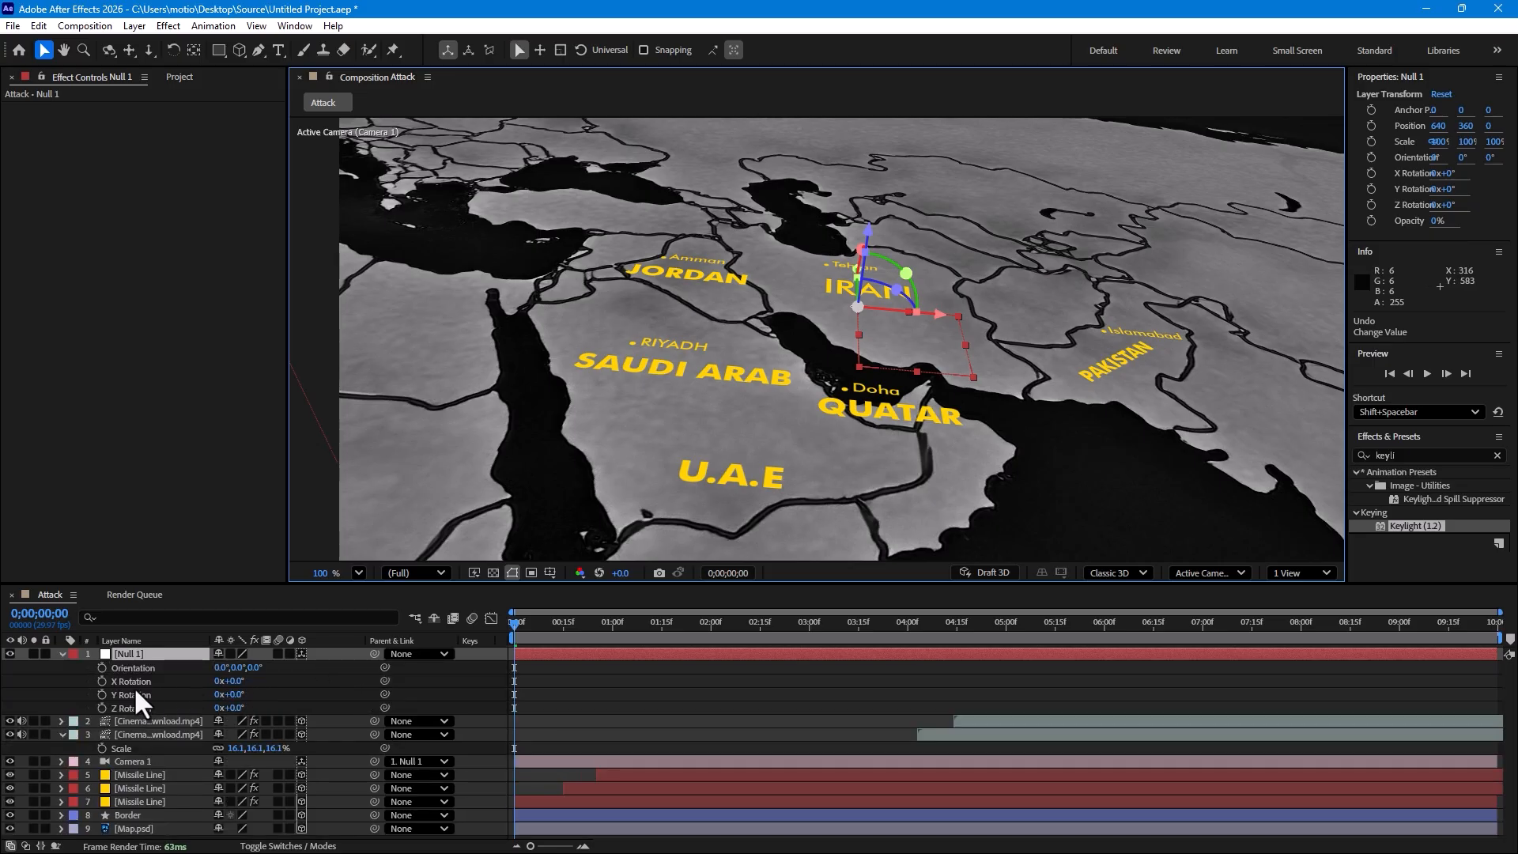
left_click_drag(237, 682, 257, 704)
key("ctrl+z")
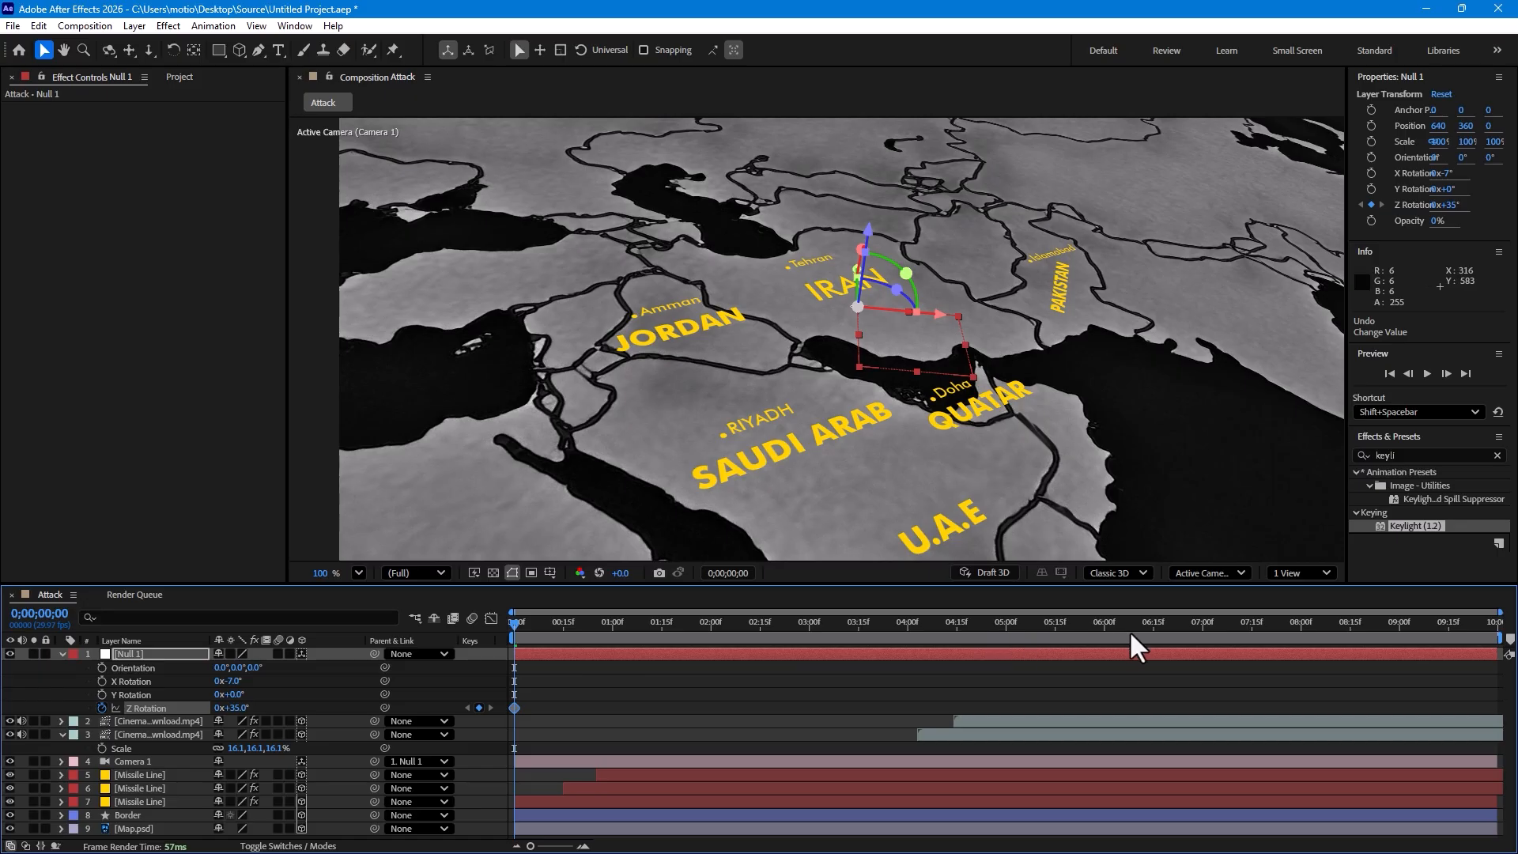
left_click_drag(1186, 625, 1505, 621)
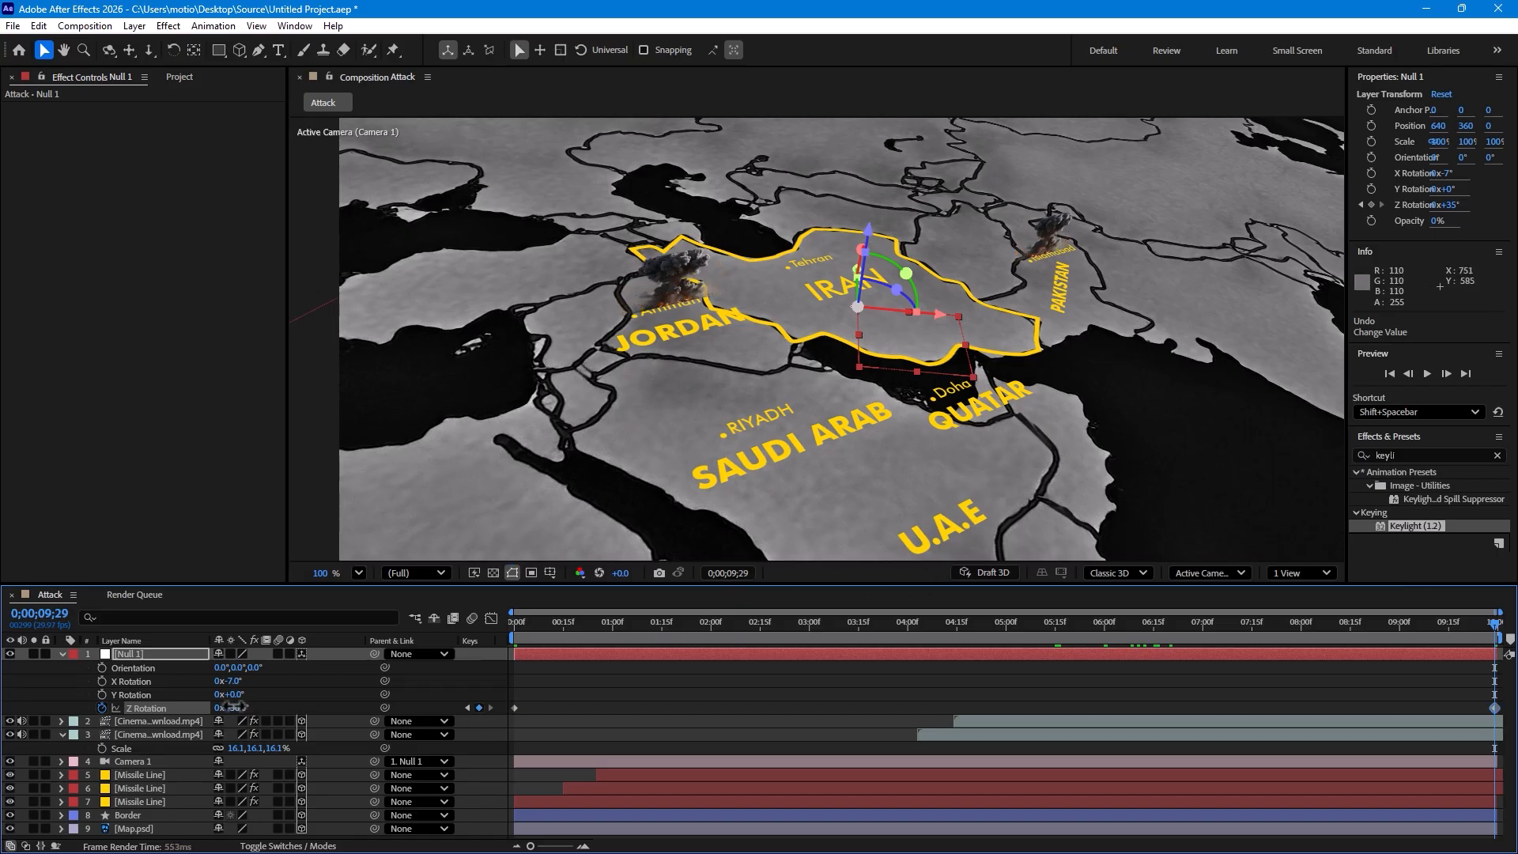
left_click_drag(235, 707, 203, 709)
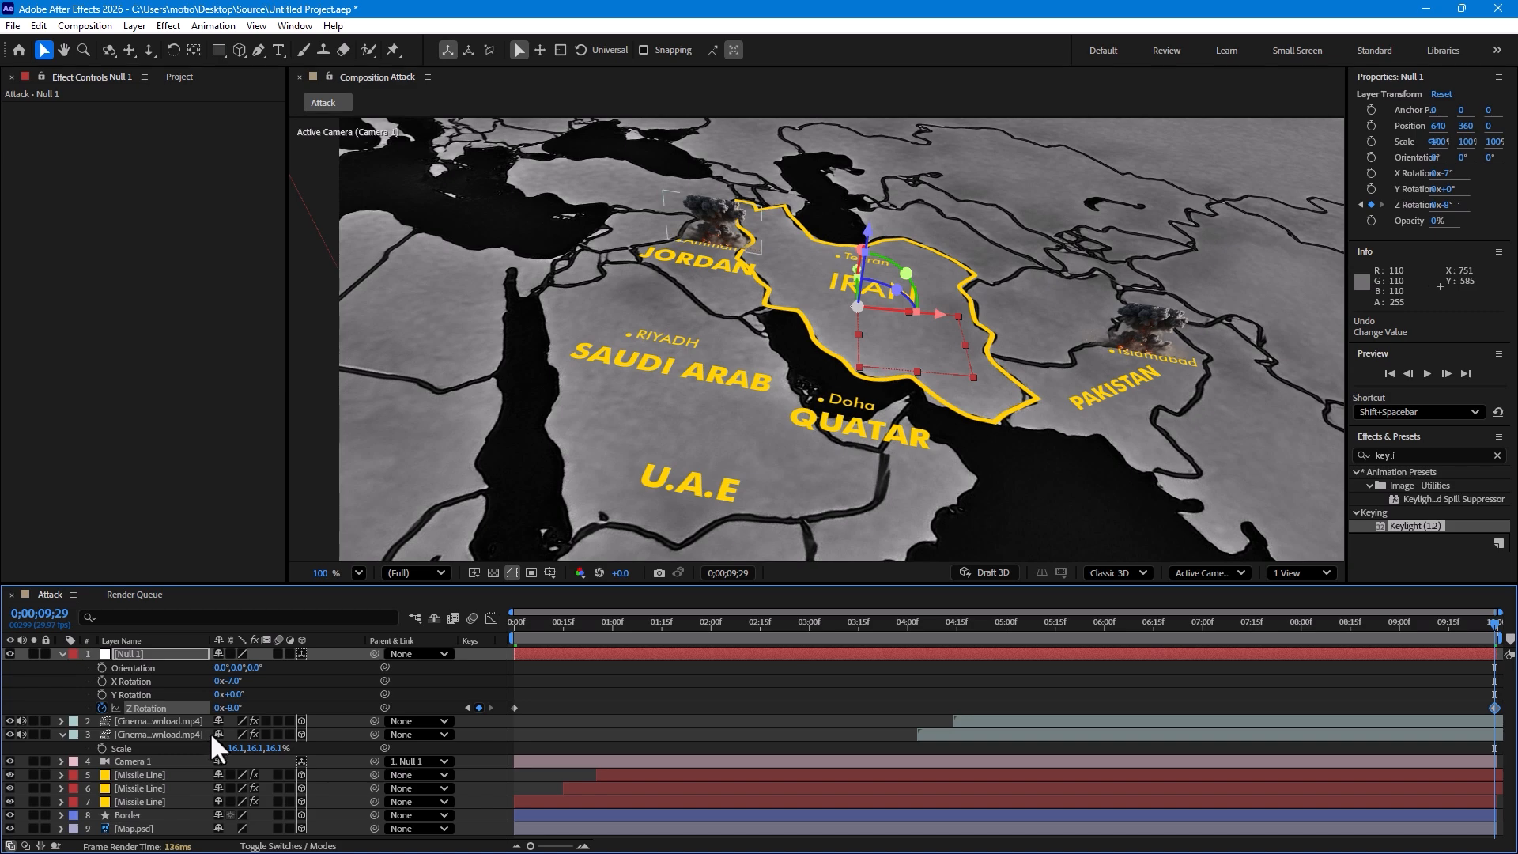
Step: Collapse Null 1's properties and enable motion blur for all layers in the composition
key("ctrl+a")
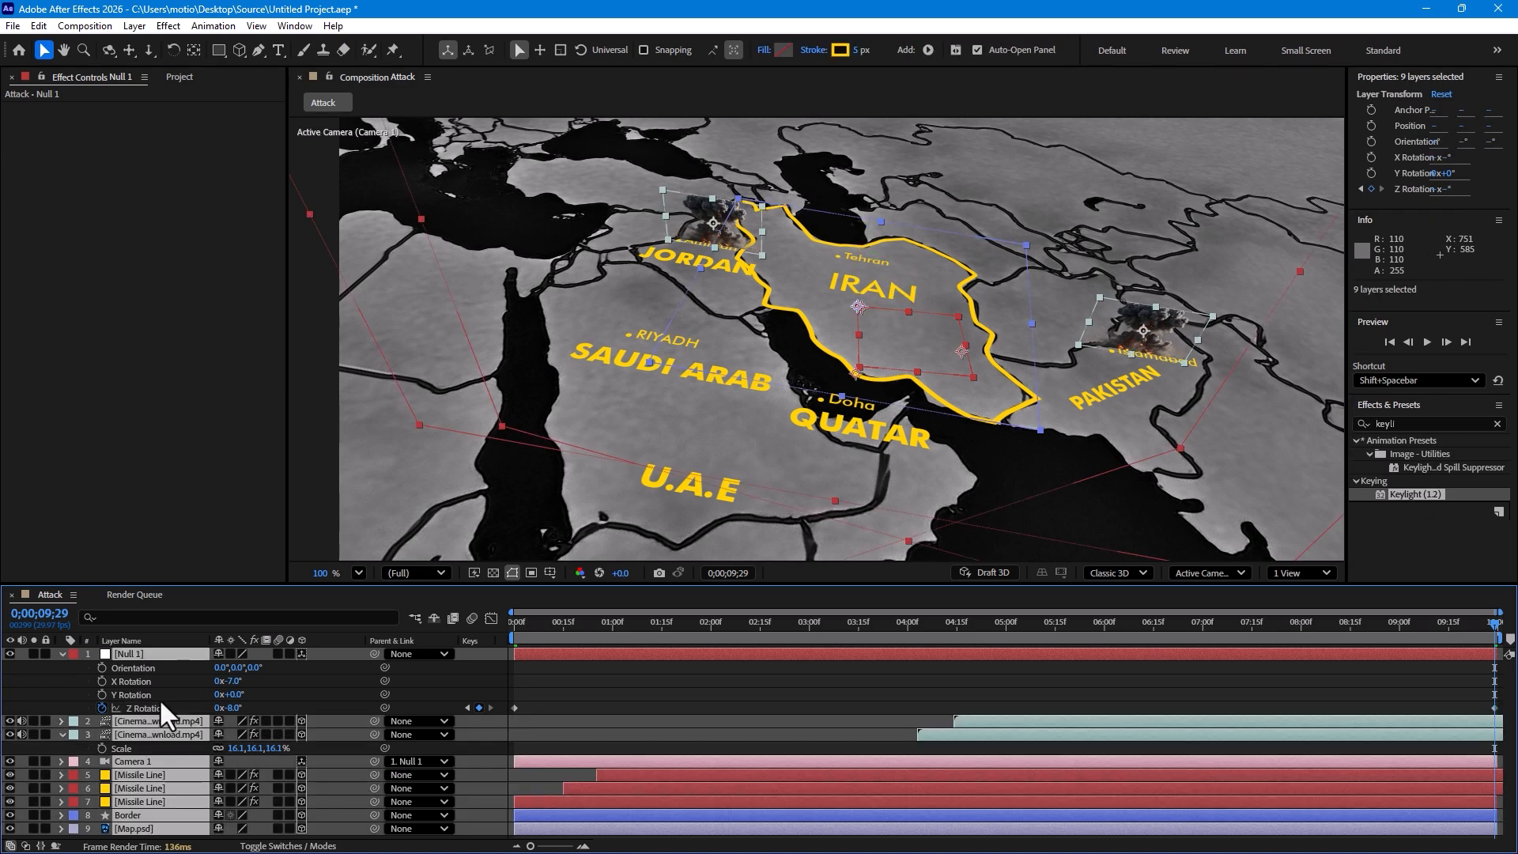
left_click(64, 652)
left_click(275, 653)
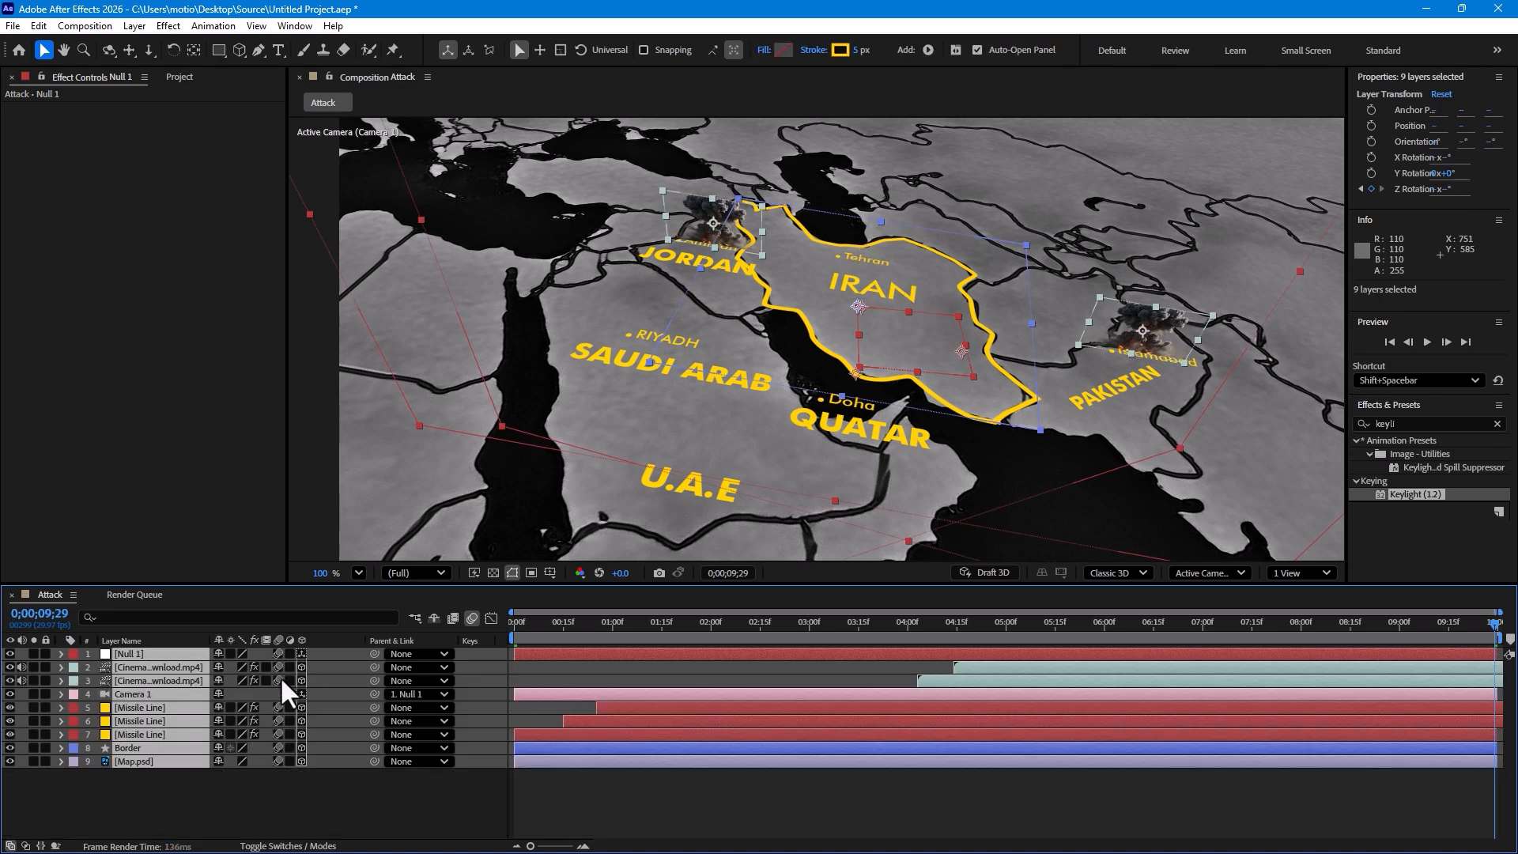
left_click(408, 807)
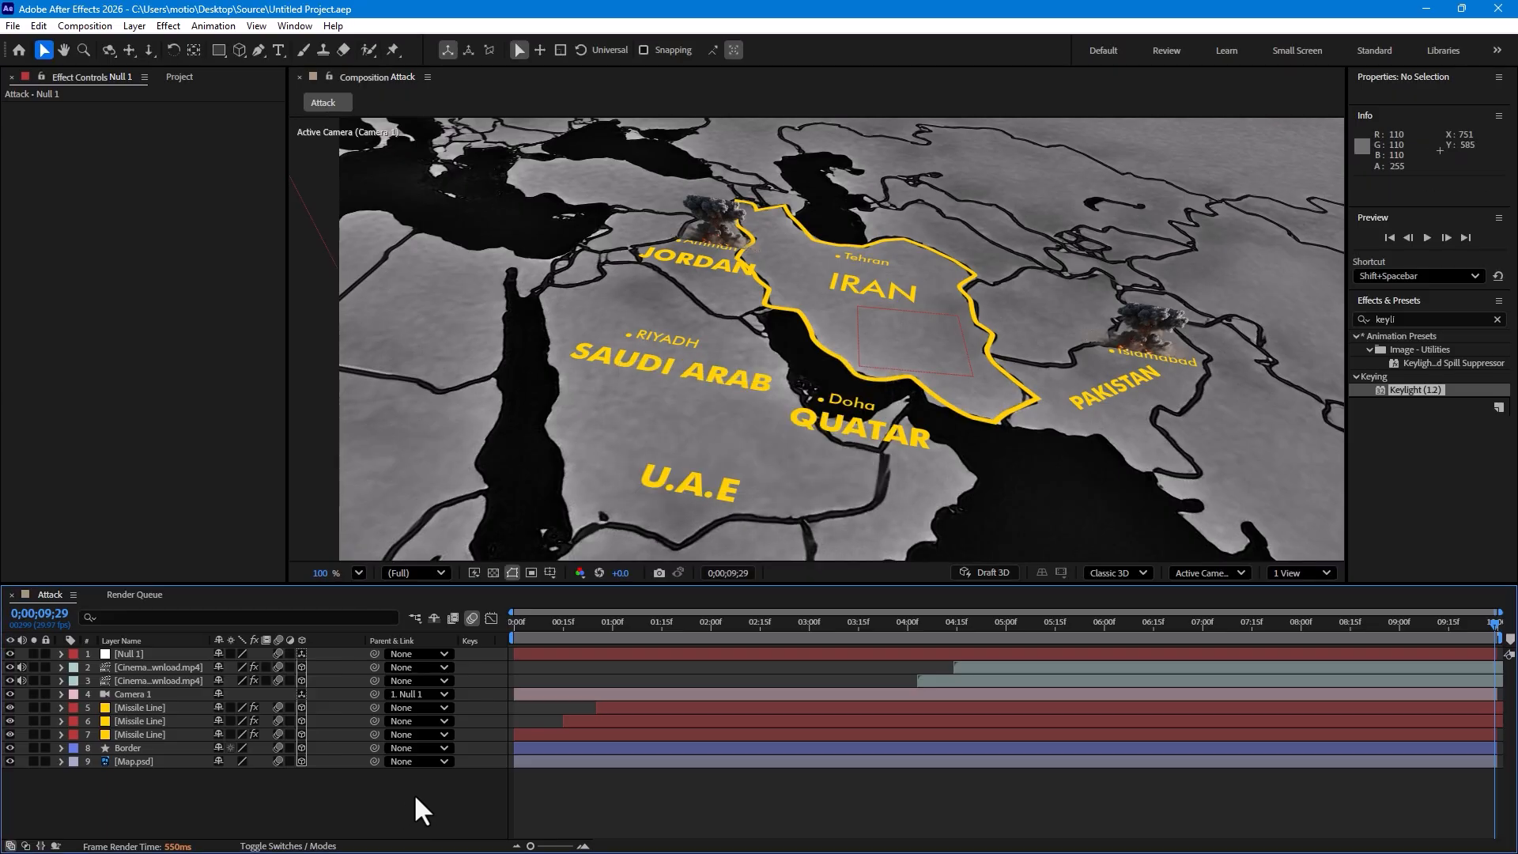
Step: Play the animation from the start and examine the missile hit on Saudi Arabia at 0;00;04;23
left_click_drag(556, 629, 434, 623)
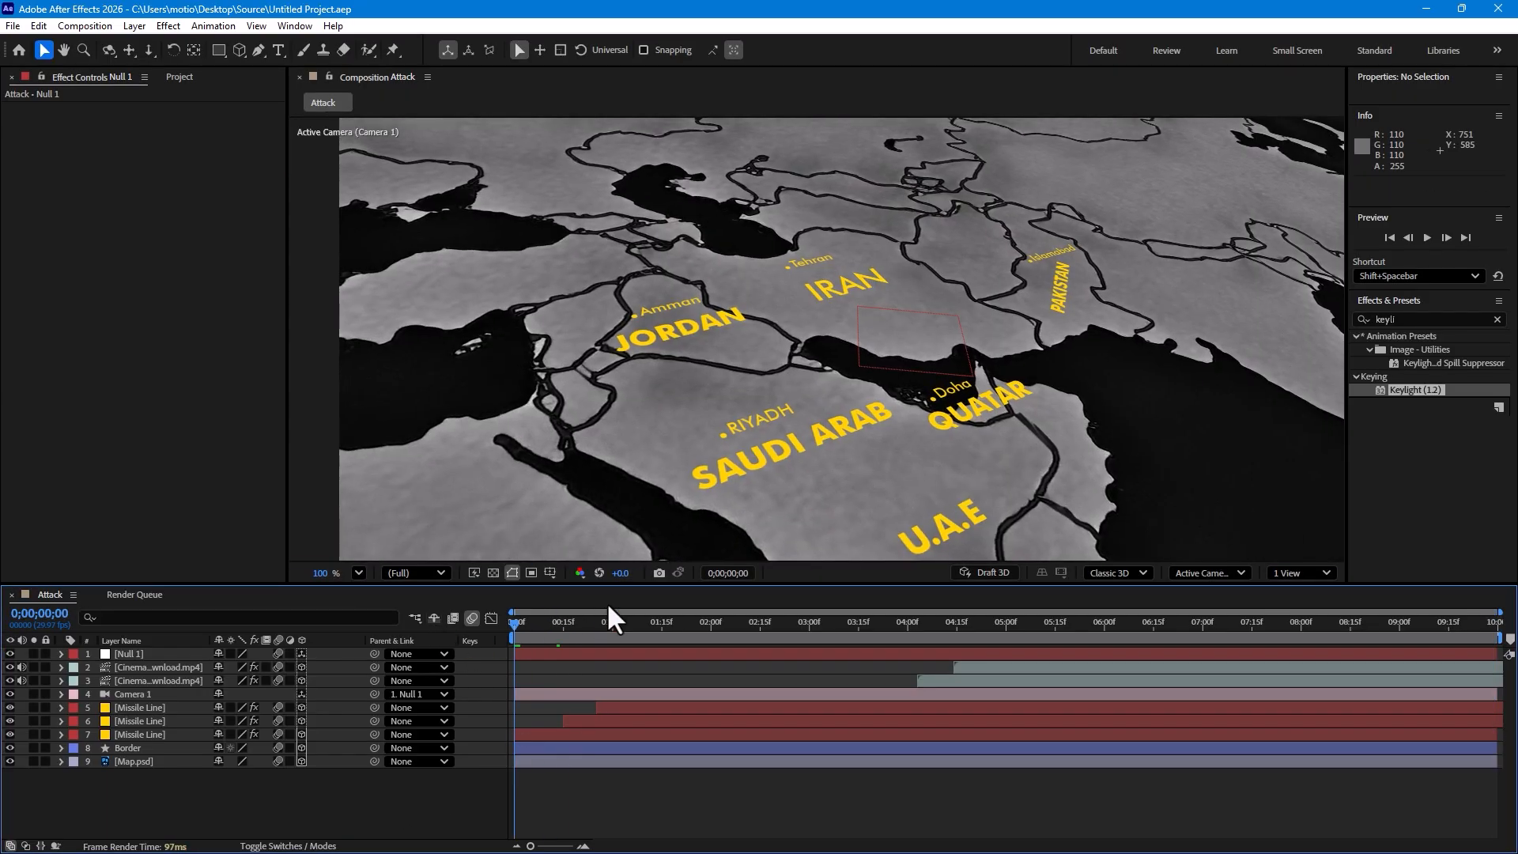
key("space")
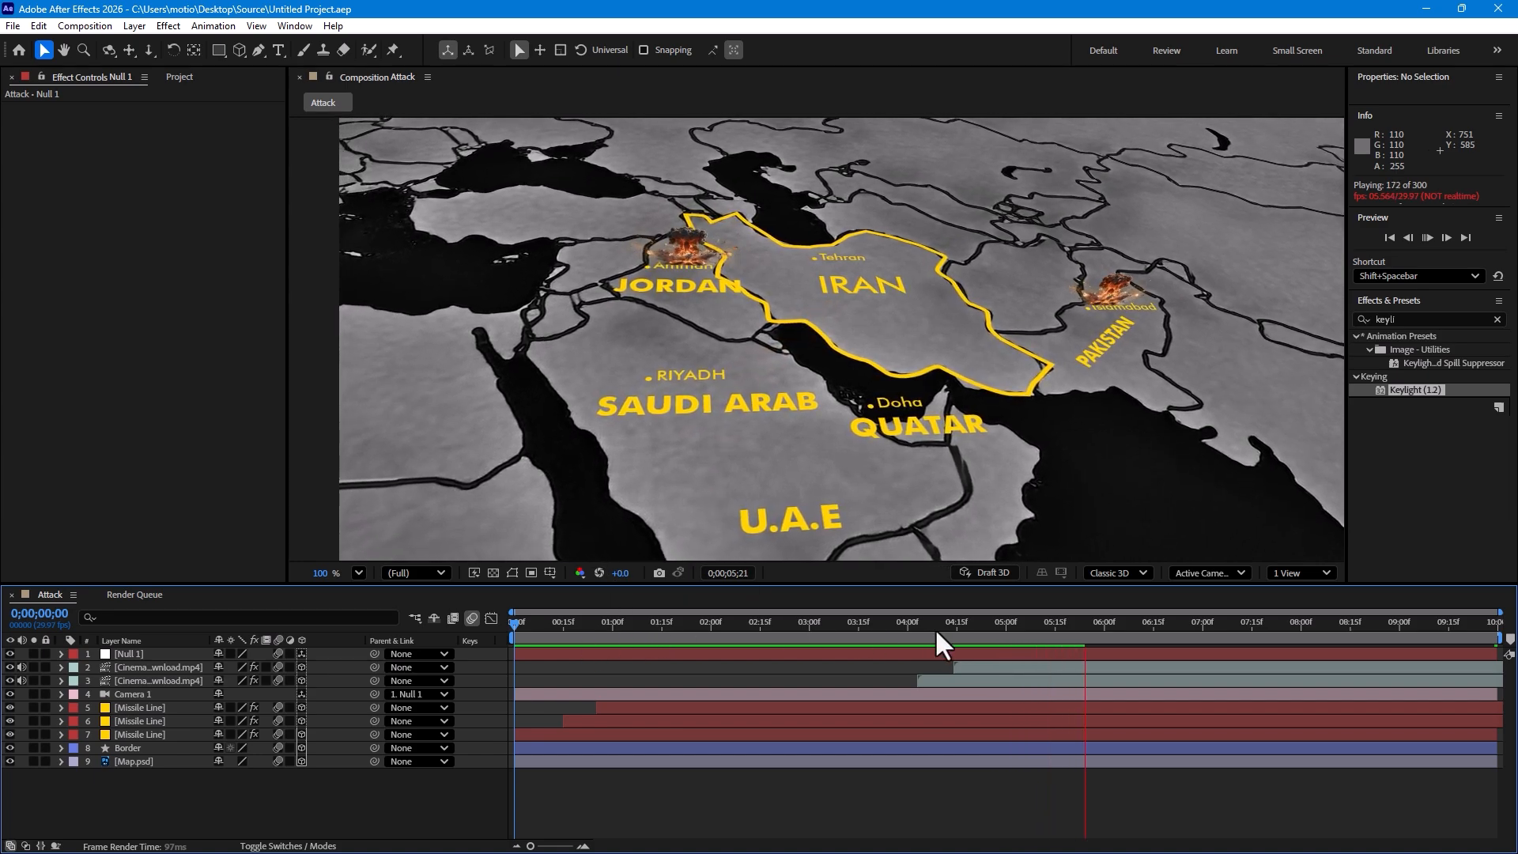
left_click_drag(935, 628, 983, 631)
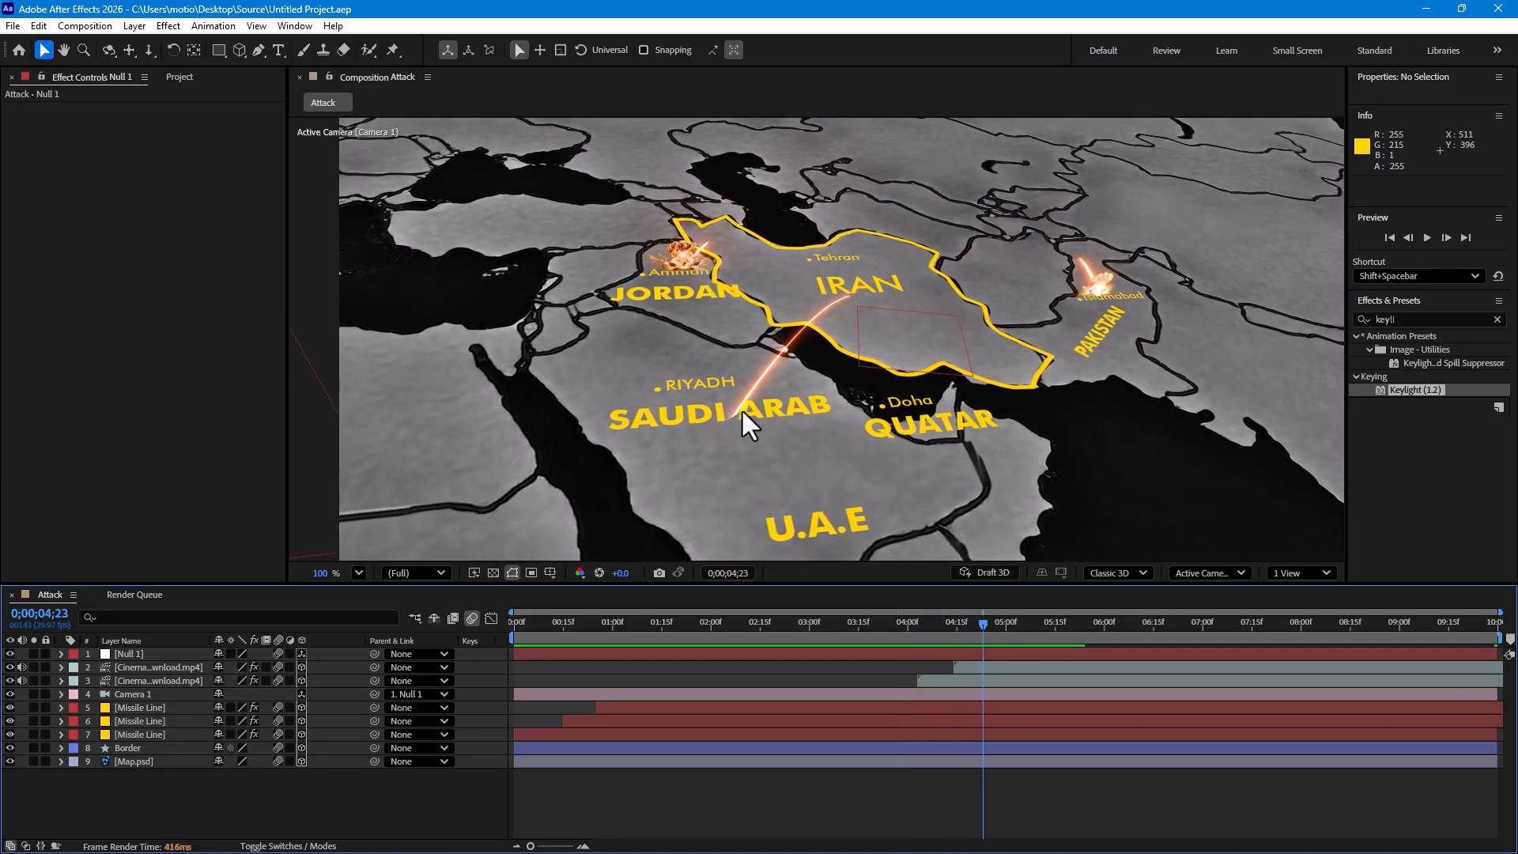
Step: Duplicate the Pakistan explosion layer and move the copy onto Saudi Arabia at position 494.2, 491.5, -25.1
left_click(164, 667)
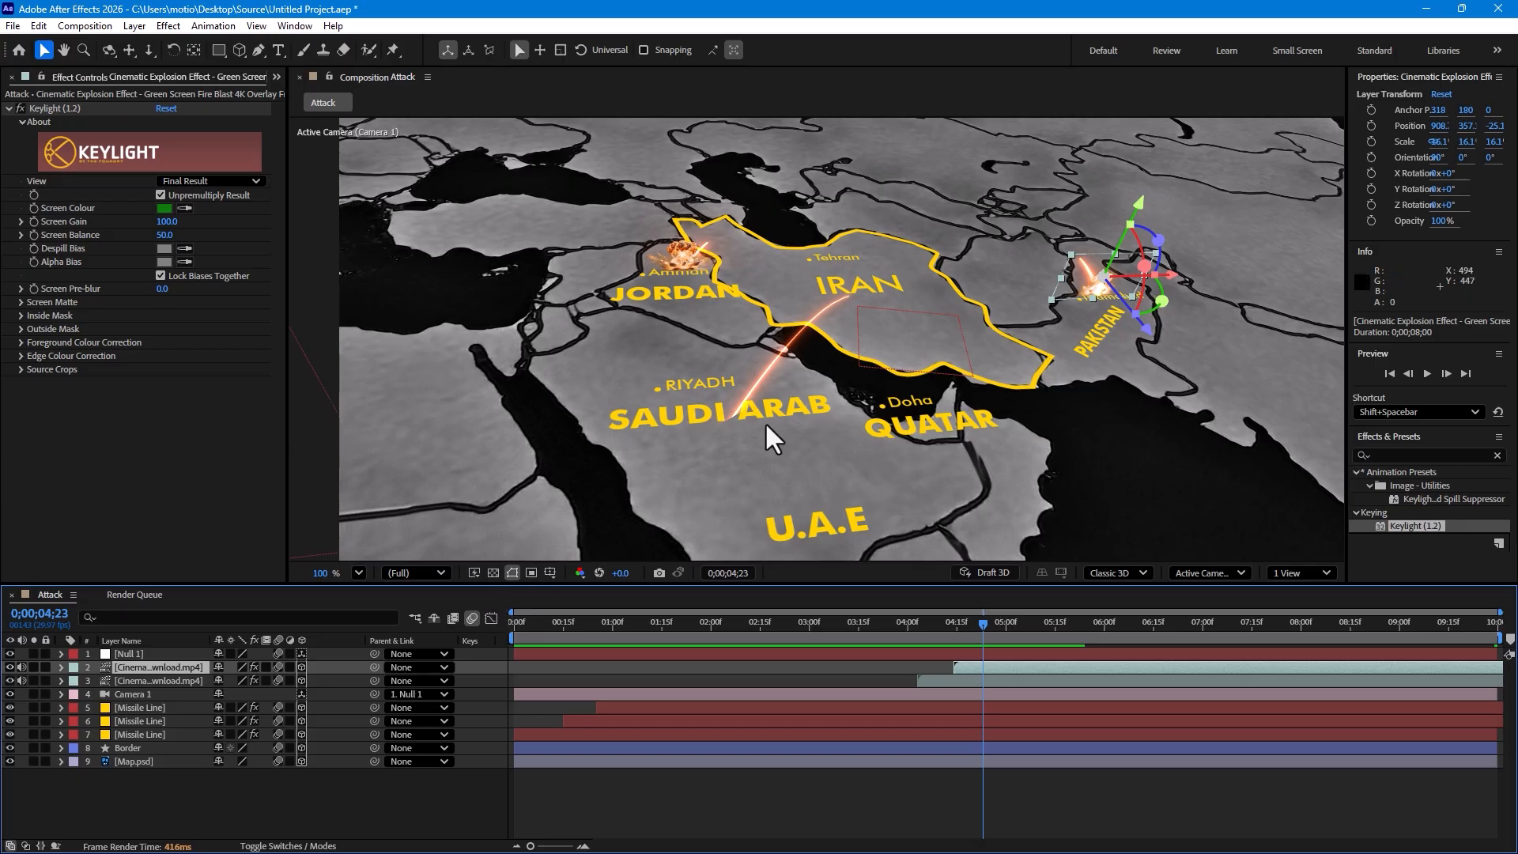
key("ctrl+d")
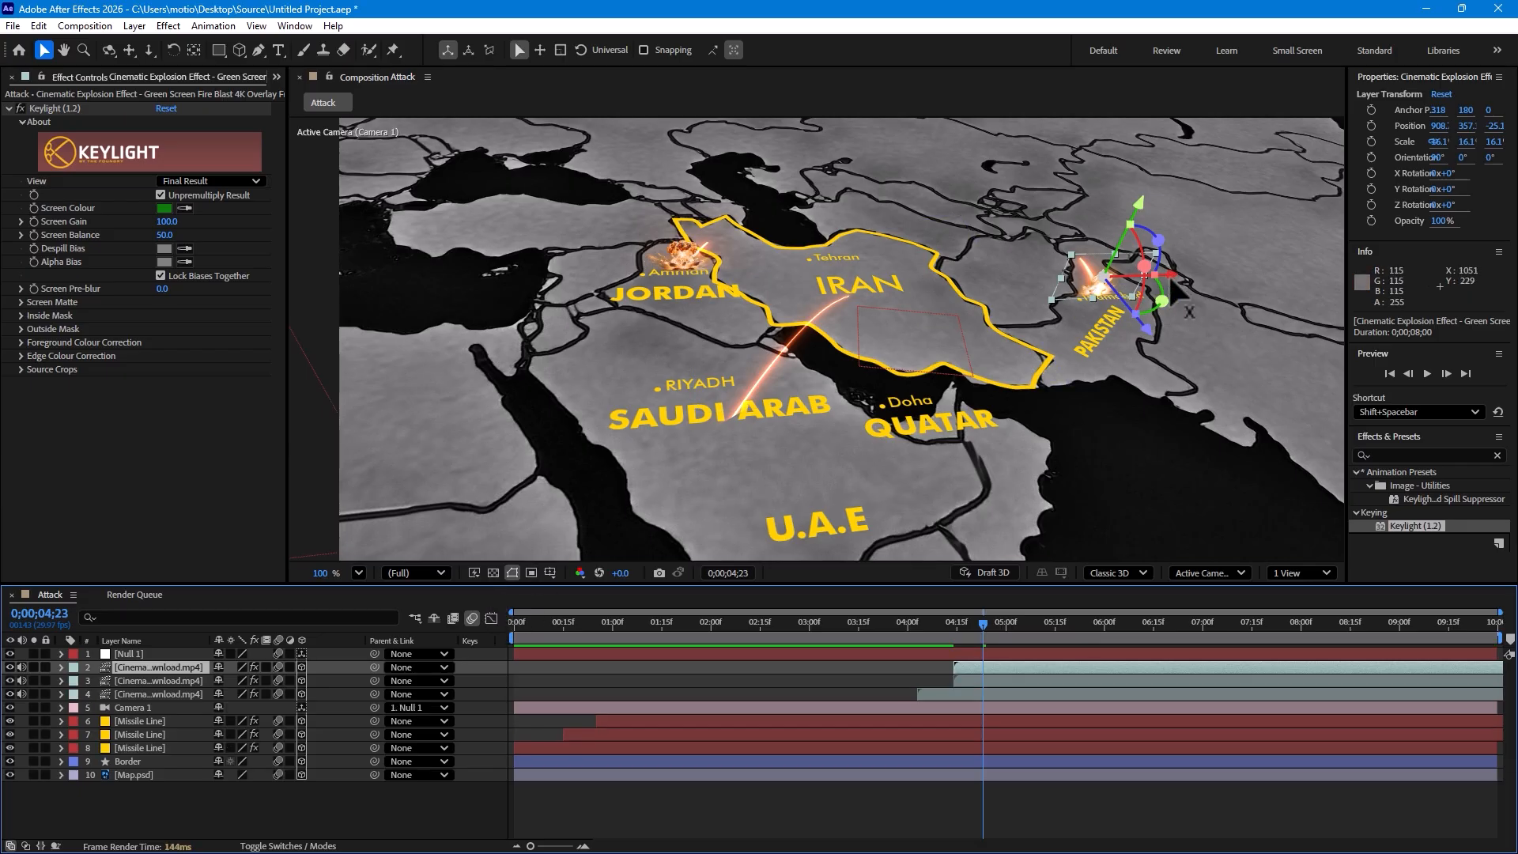
left_click_drag(1176, 291, 735, 482)
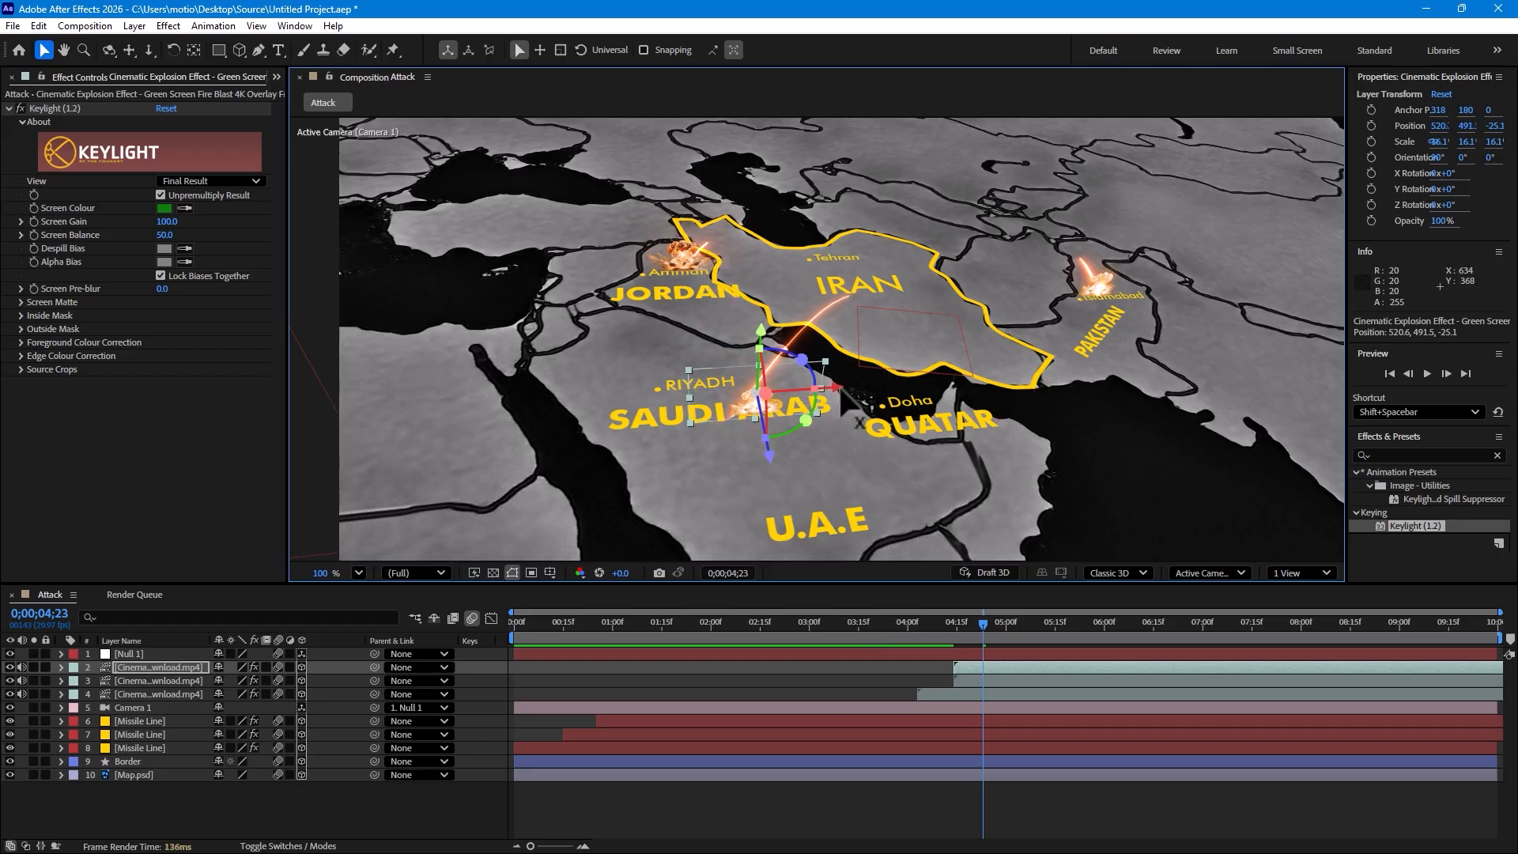
left_click_drag(841, 389, 803, 391)
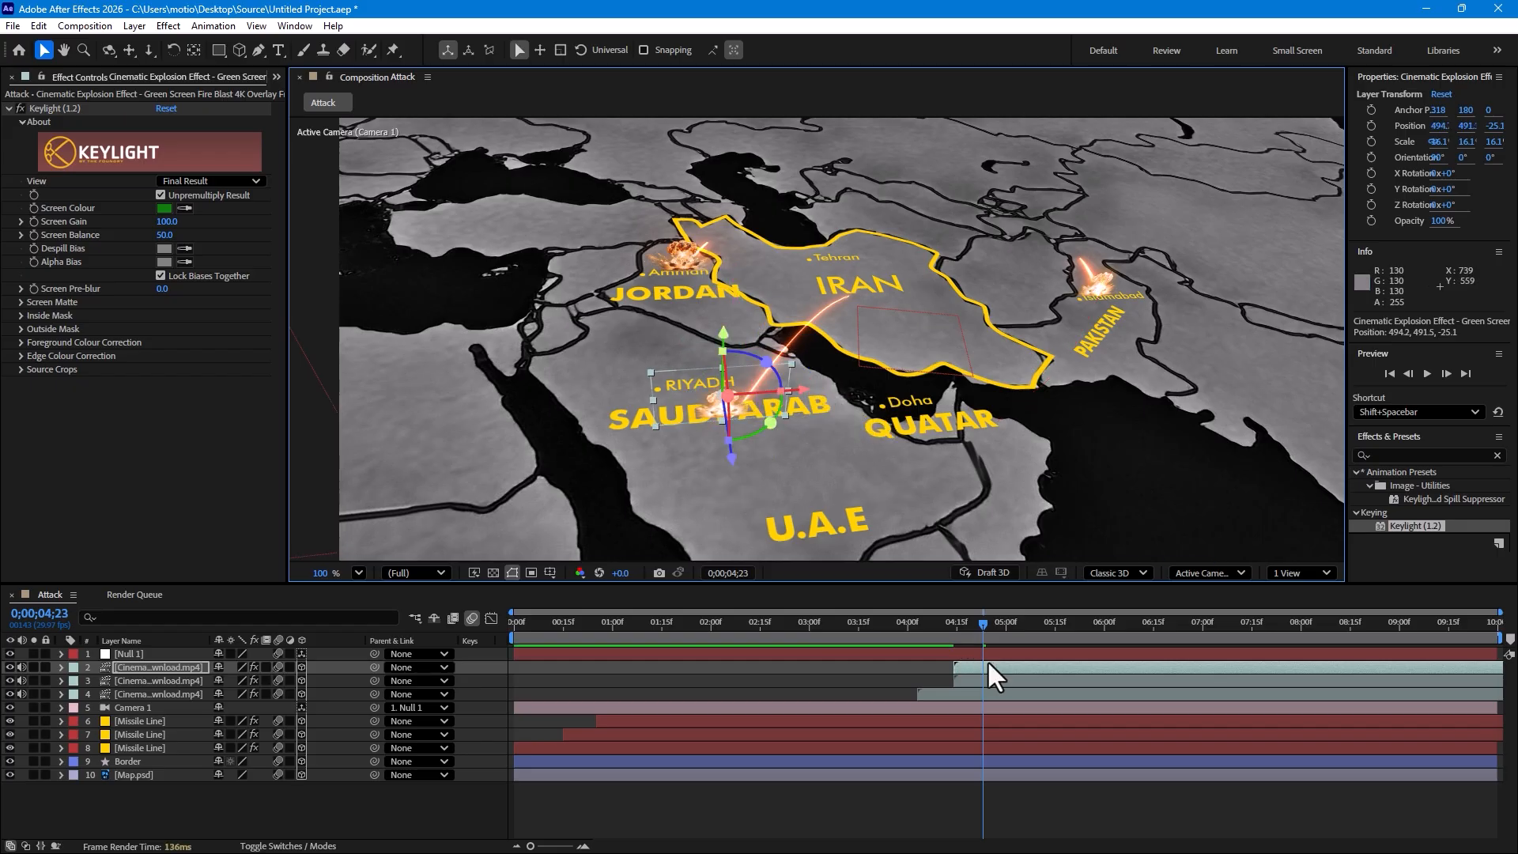
Step: Shift the Saudi Arabia explosion layer to start at about 0;00;04;22 and preview the whole animation
left_click_drag(979, 628, 956, 624)
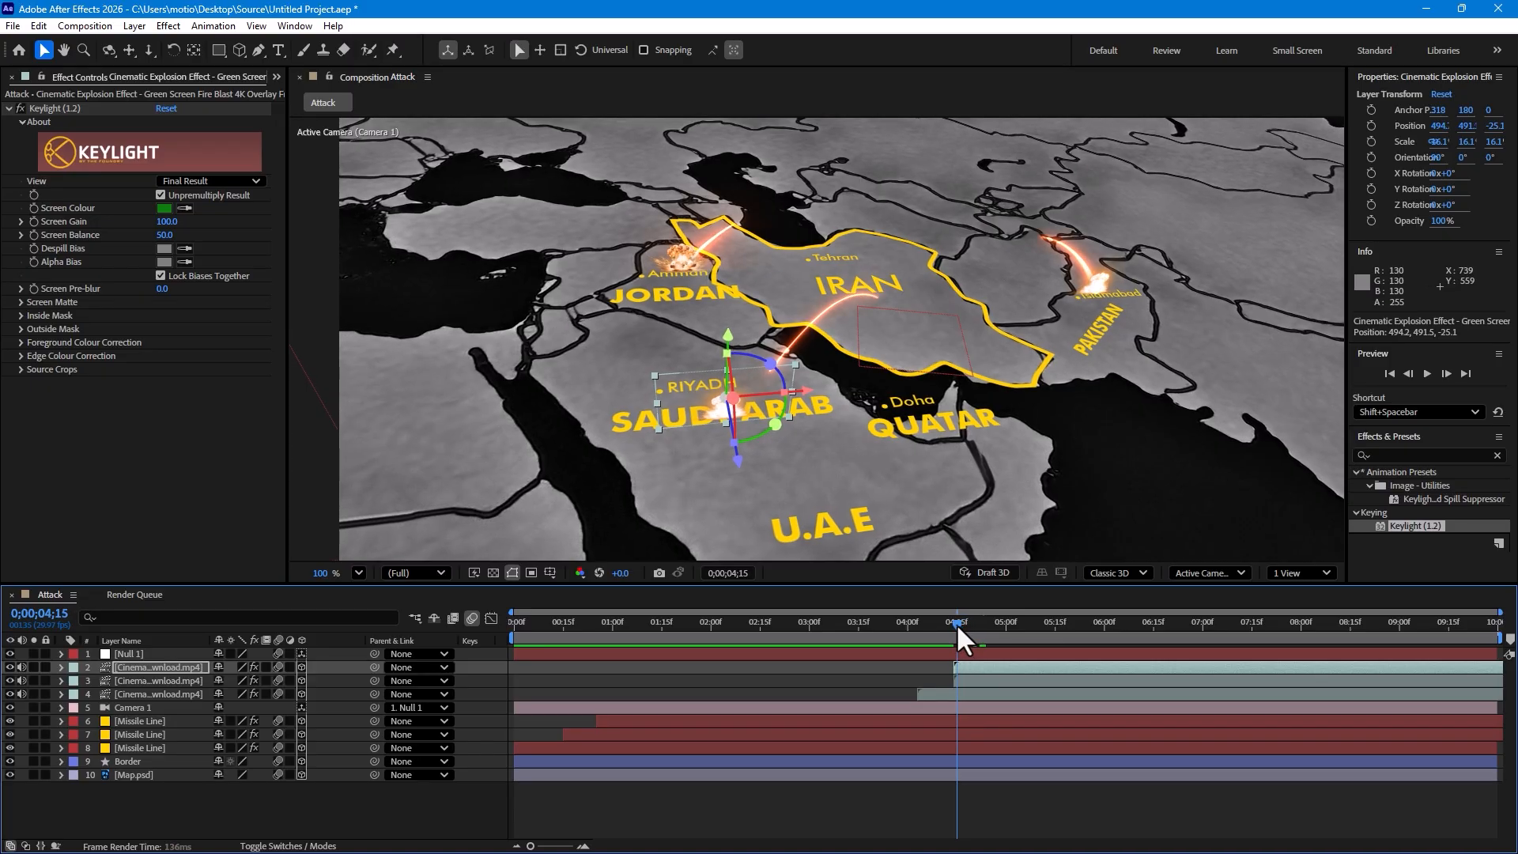
key("space")
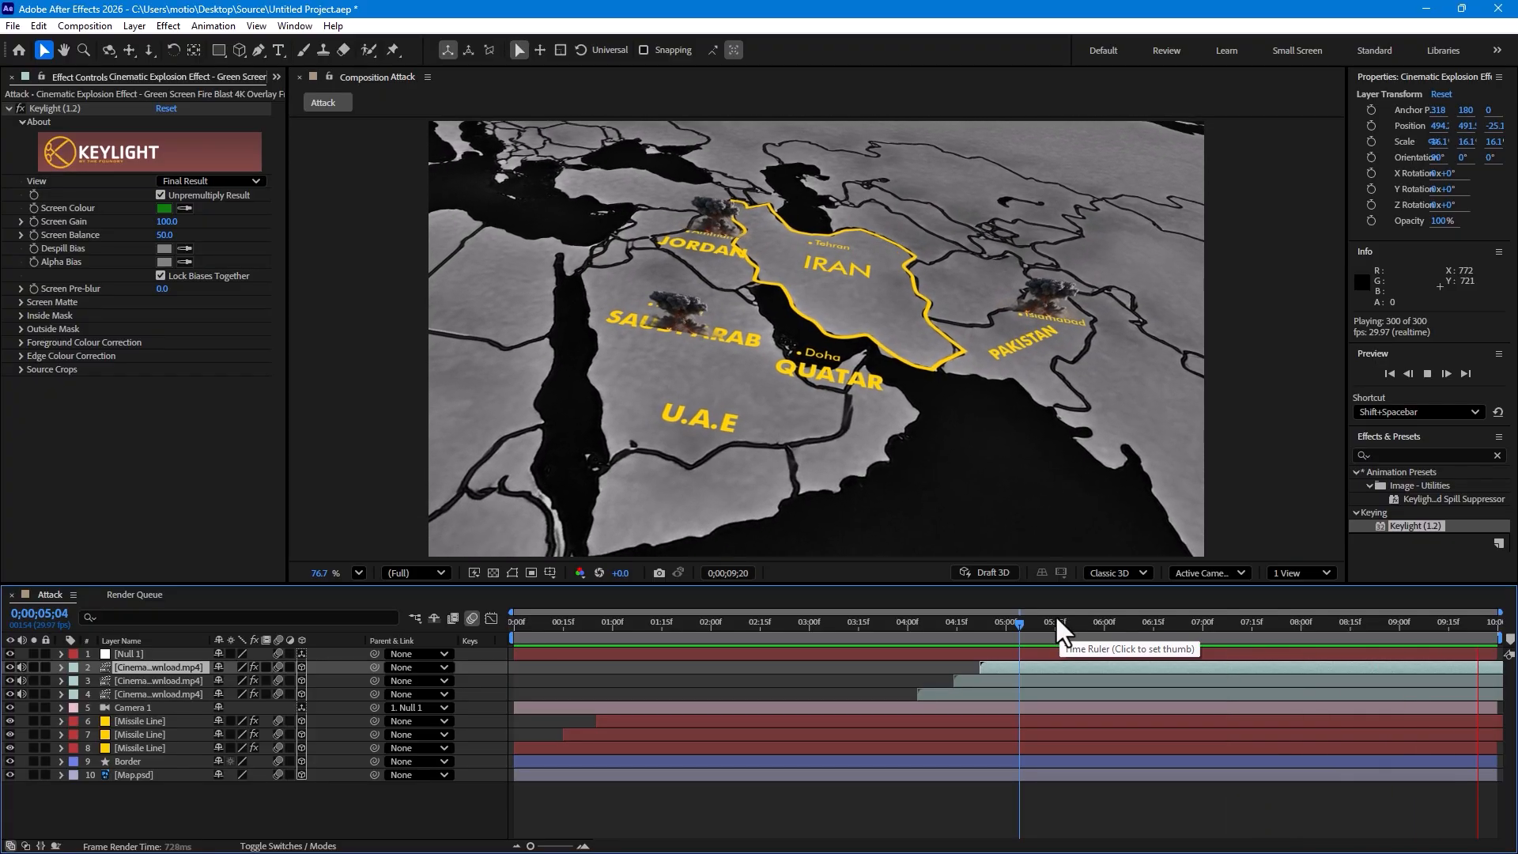
key("space")
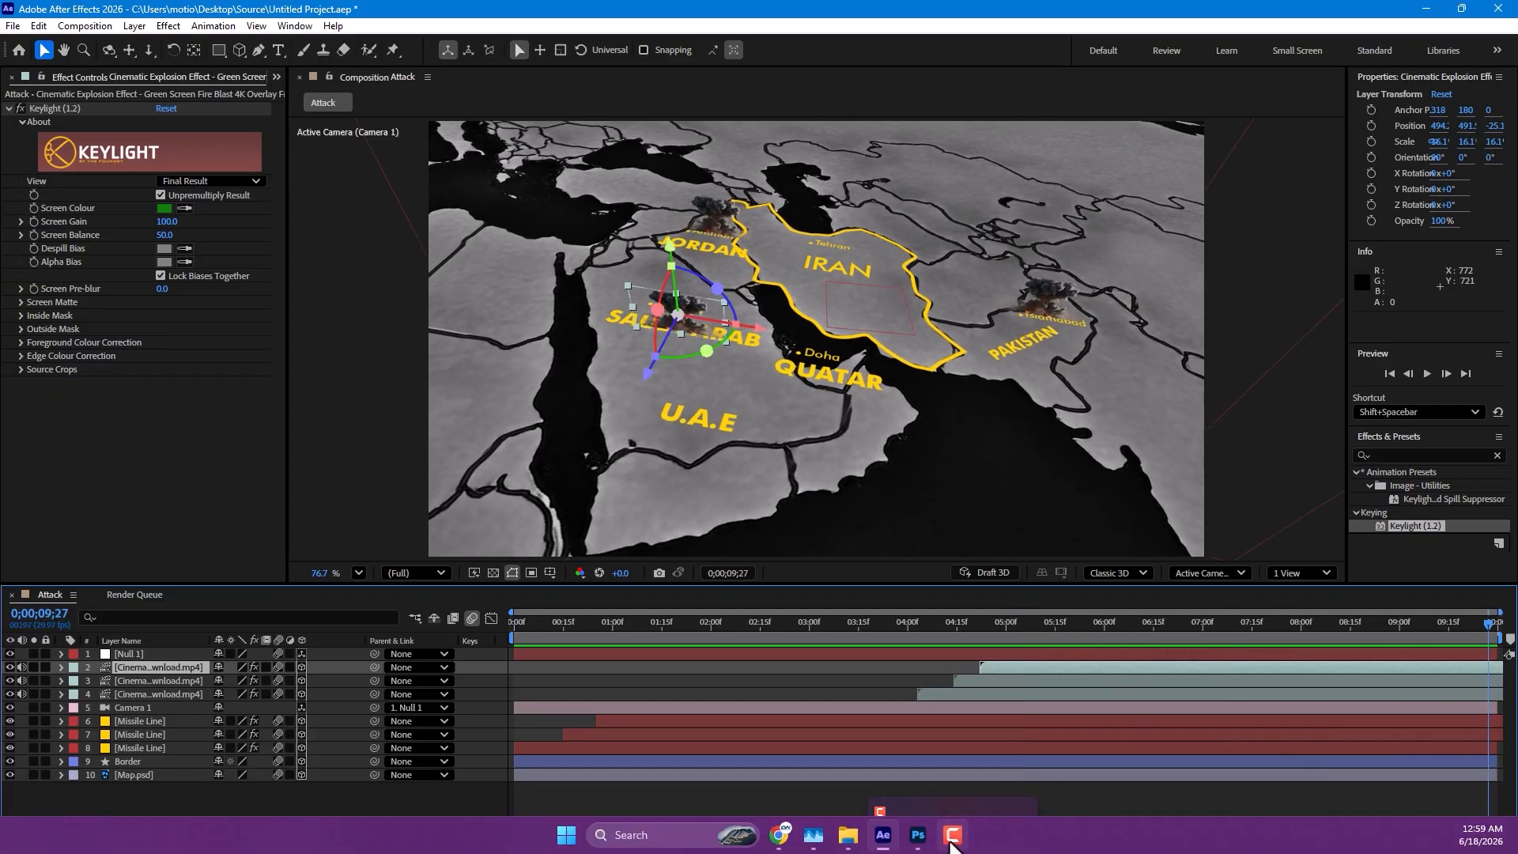